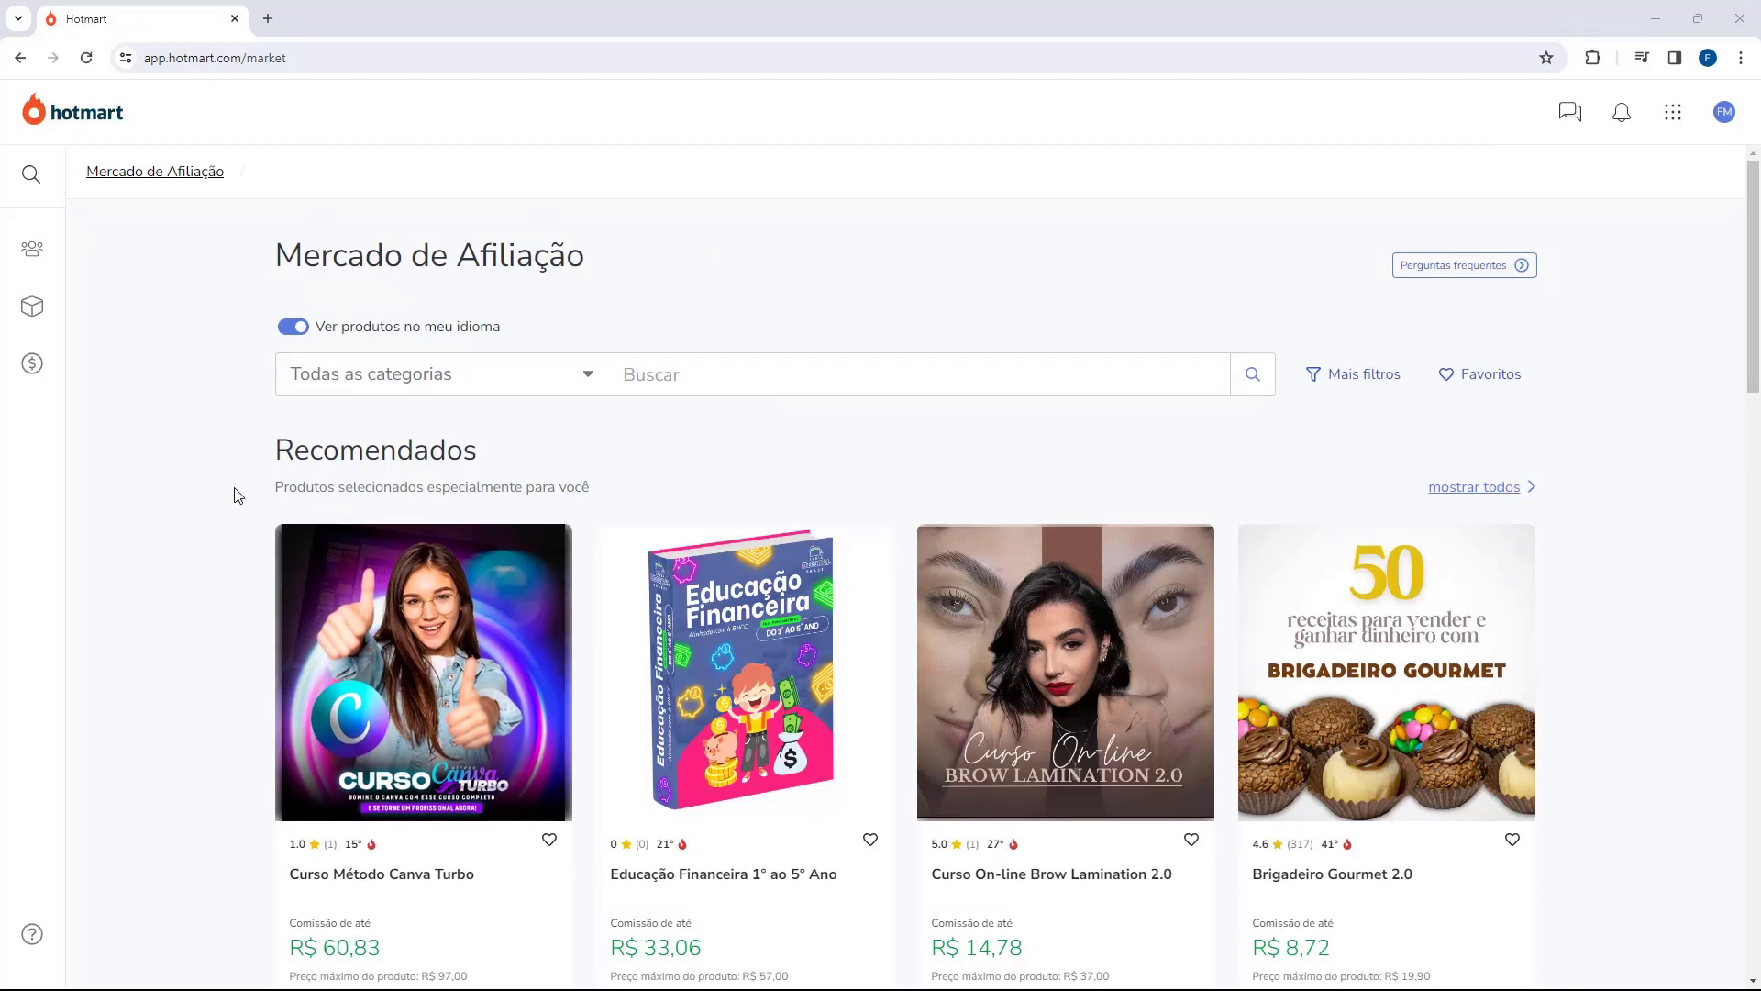
Step: Browse the Hotmart marketplace, opening the category list and closing it without choosing one
{"action": "scroll", "coordinate": [225, 445], "scroll_direction": "down", "scroll_amount": 10}
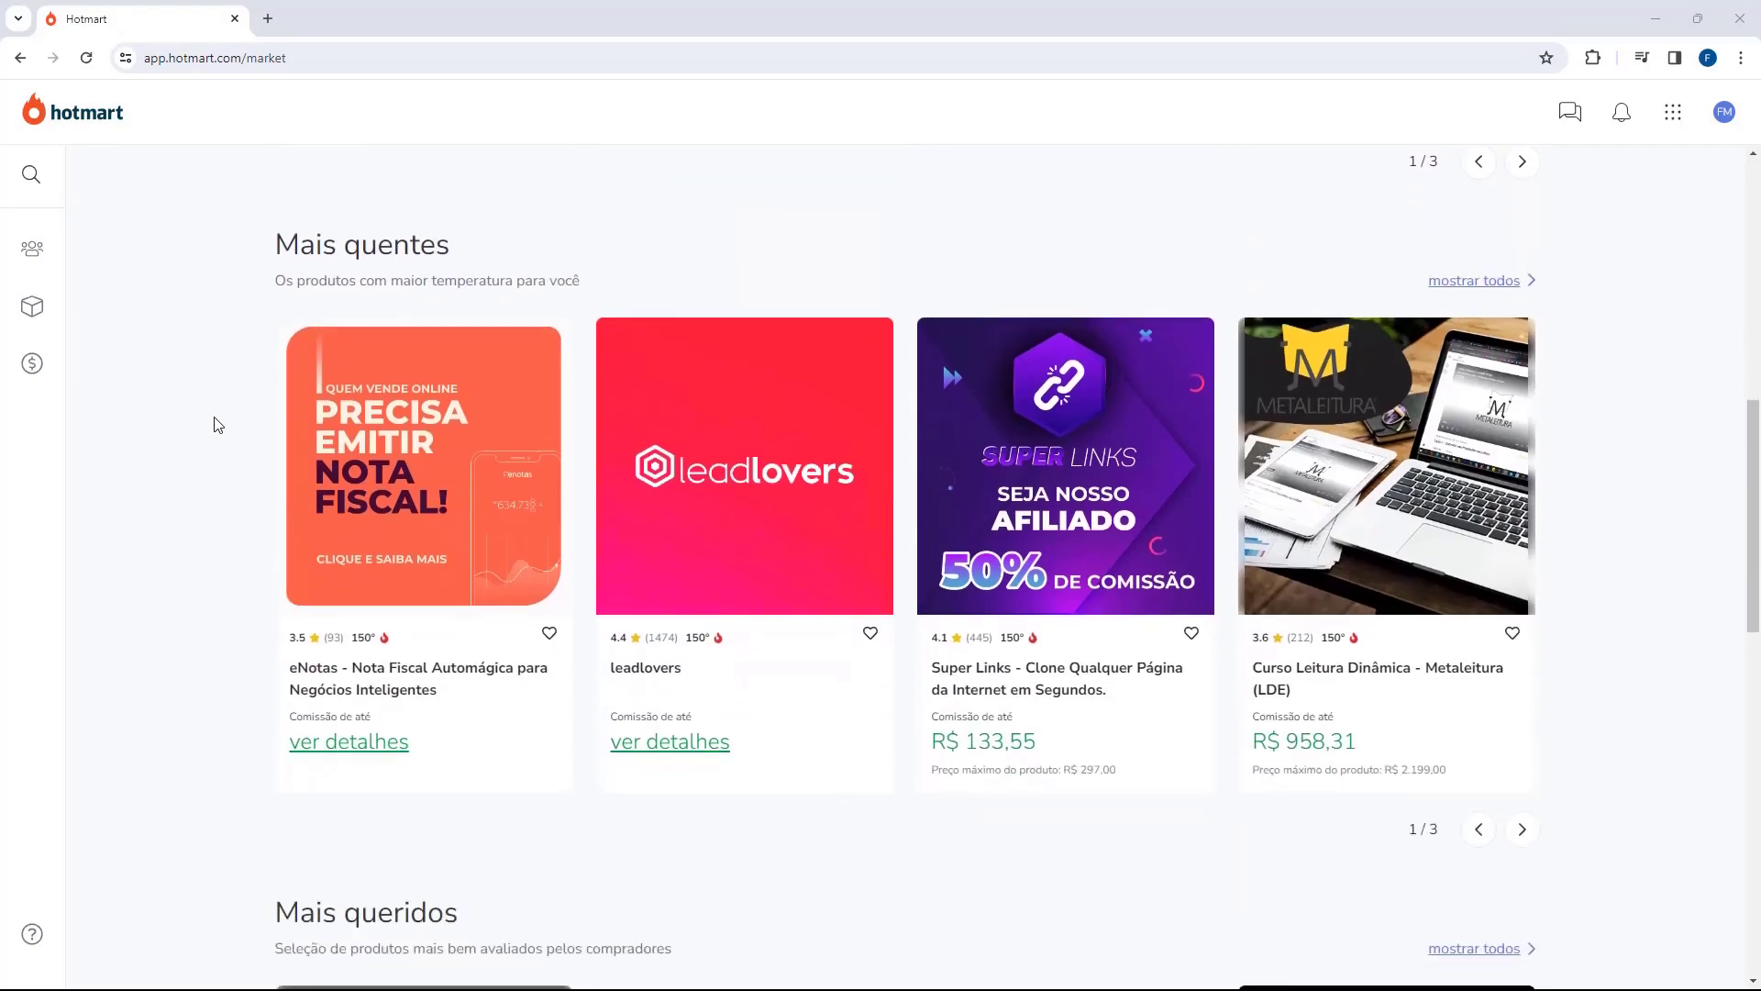
{"action": "scroll", "coordinate": [218, 425], "scroll_direction": "down", "scroll_amount": 14}
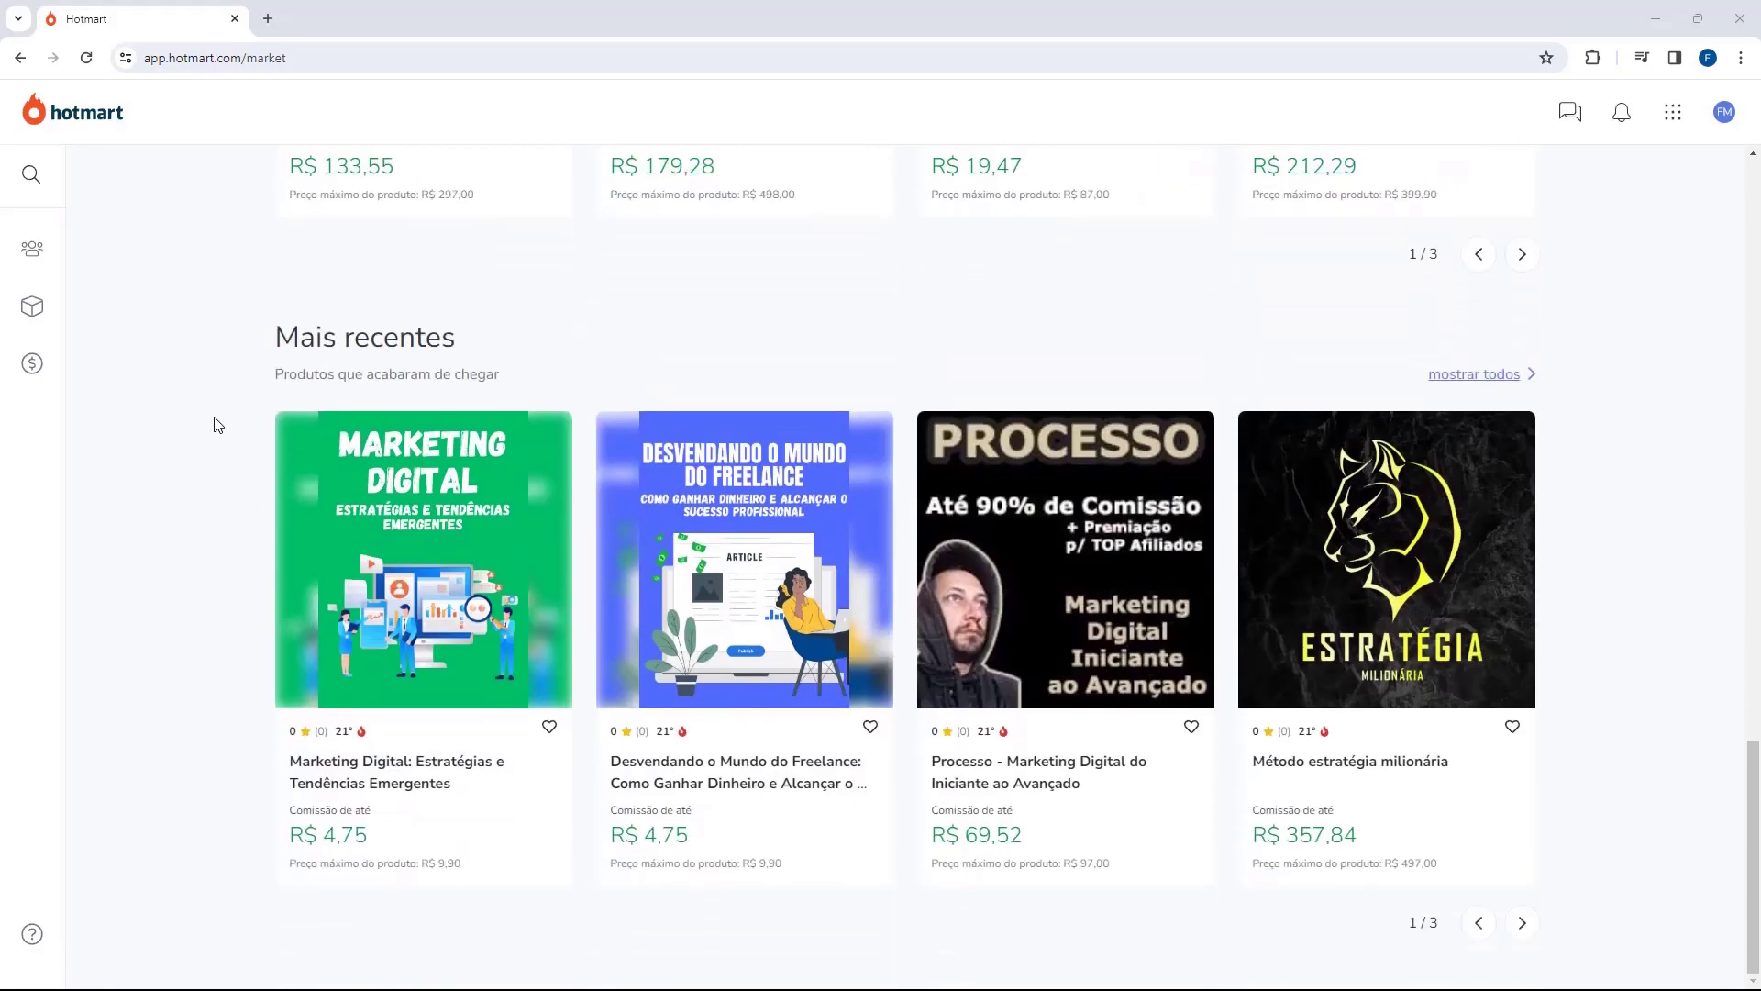
{"action": "scroll", "coordinate": [219, 424], "scroll_direction": "up", "scroll_amount": 18}
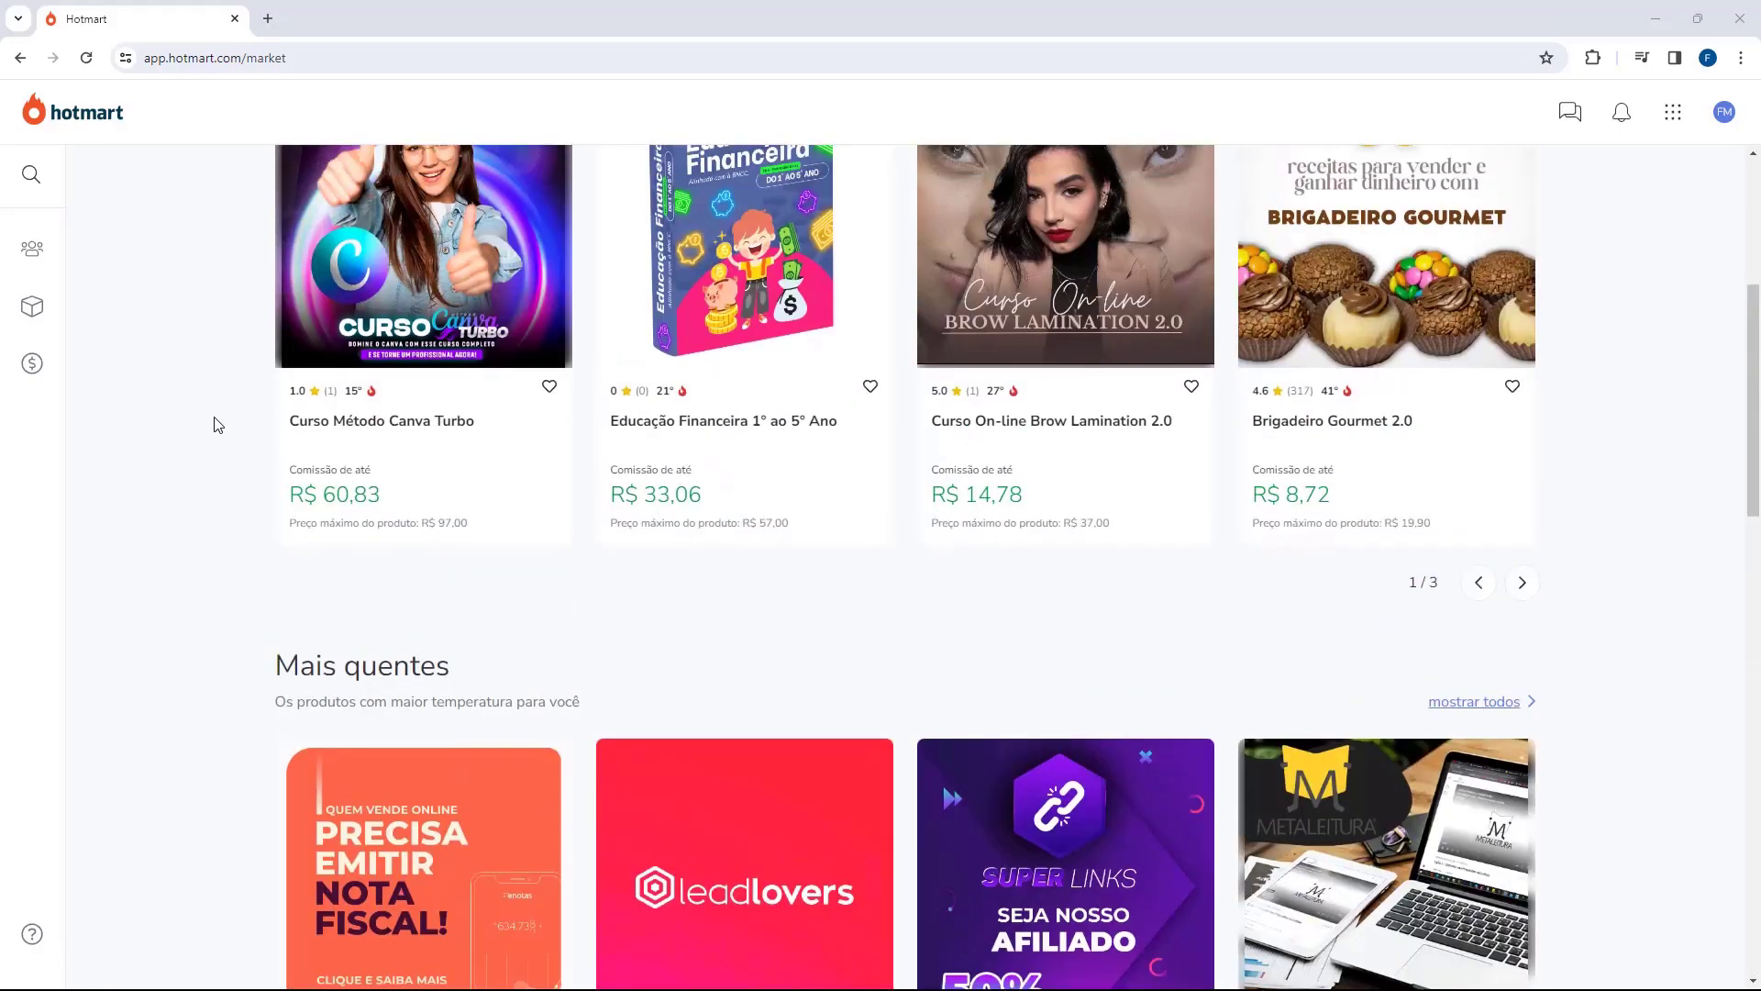
{"action": "scroll", "coordinate": [219, 425], "scroll_direction": "up", "scroll_amount": 5}
{"action": "left_click", "coordinate": [397, 392]}
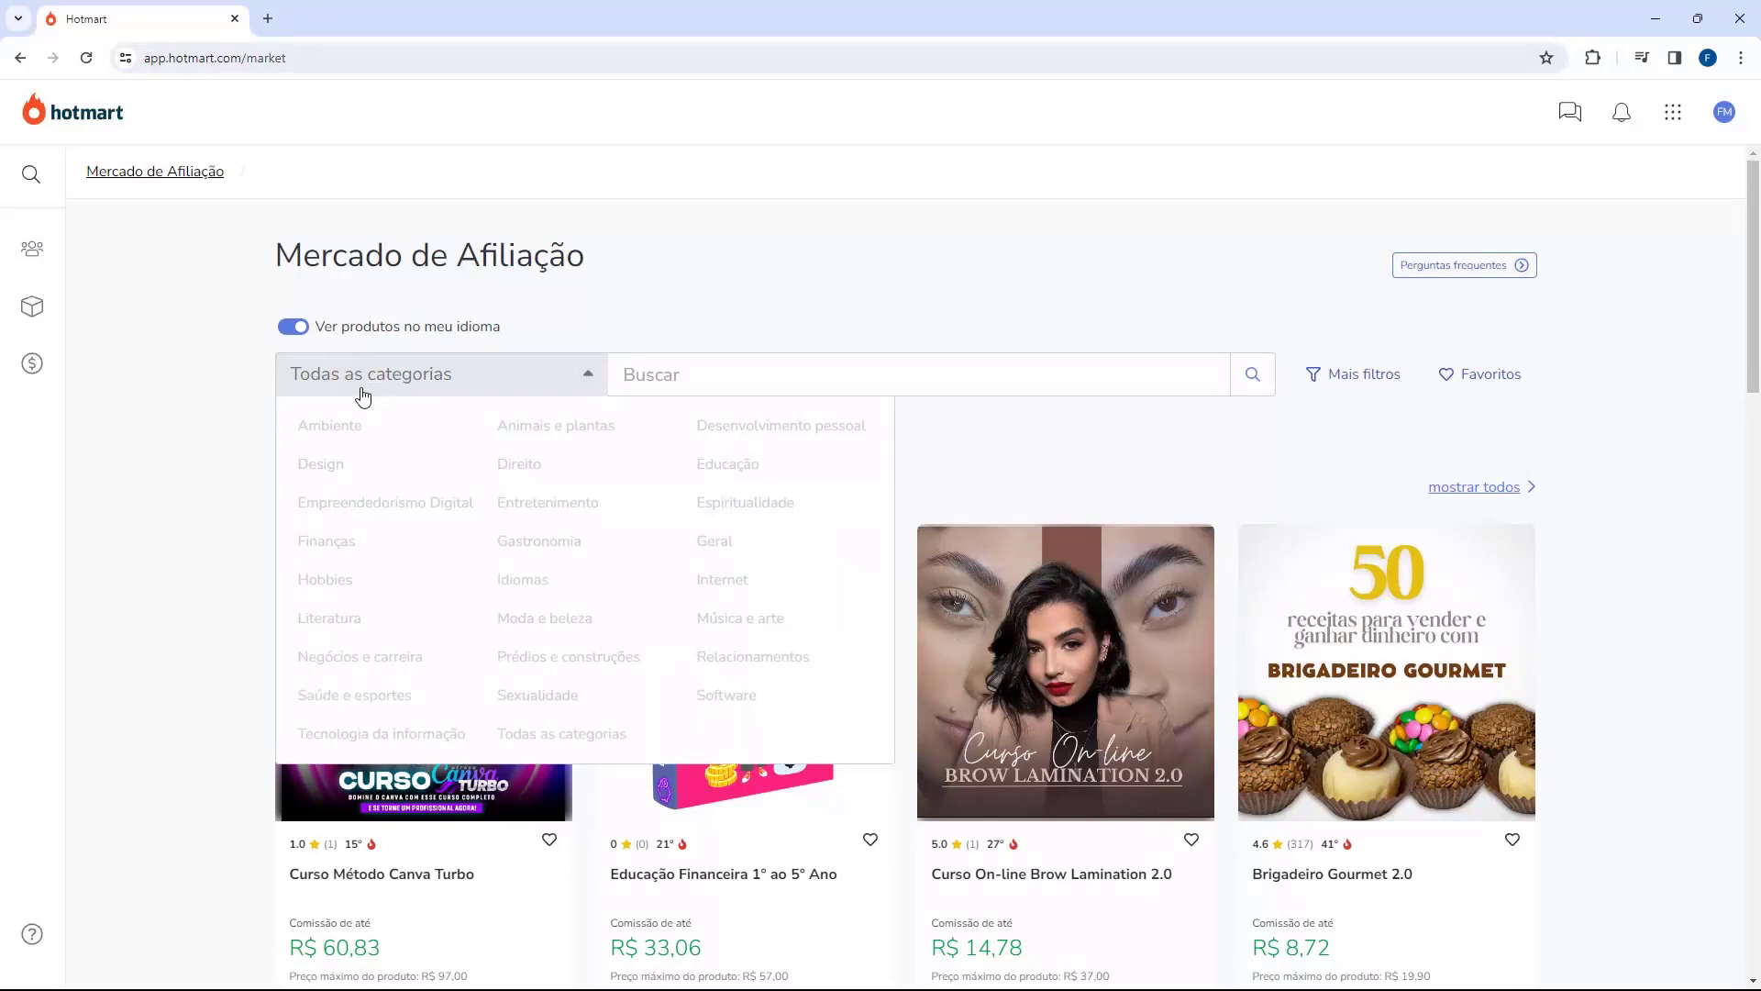
{"action": "left_click", "coordinate": [186, 381]}
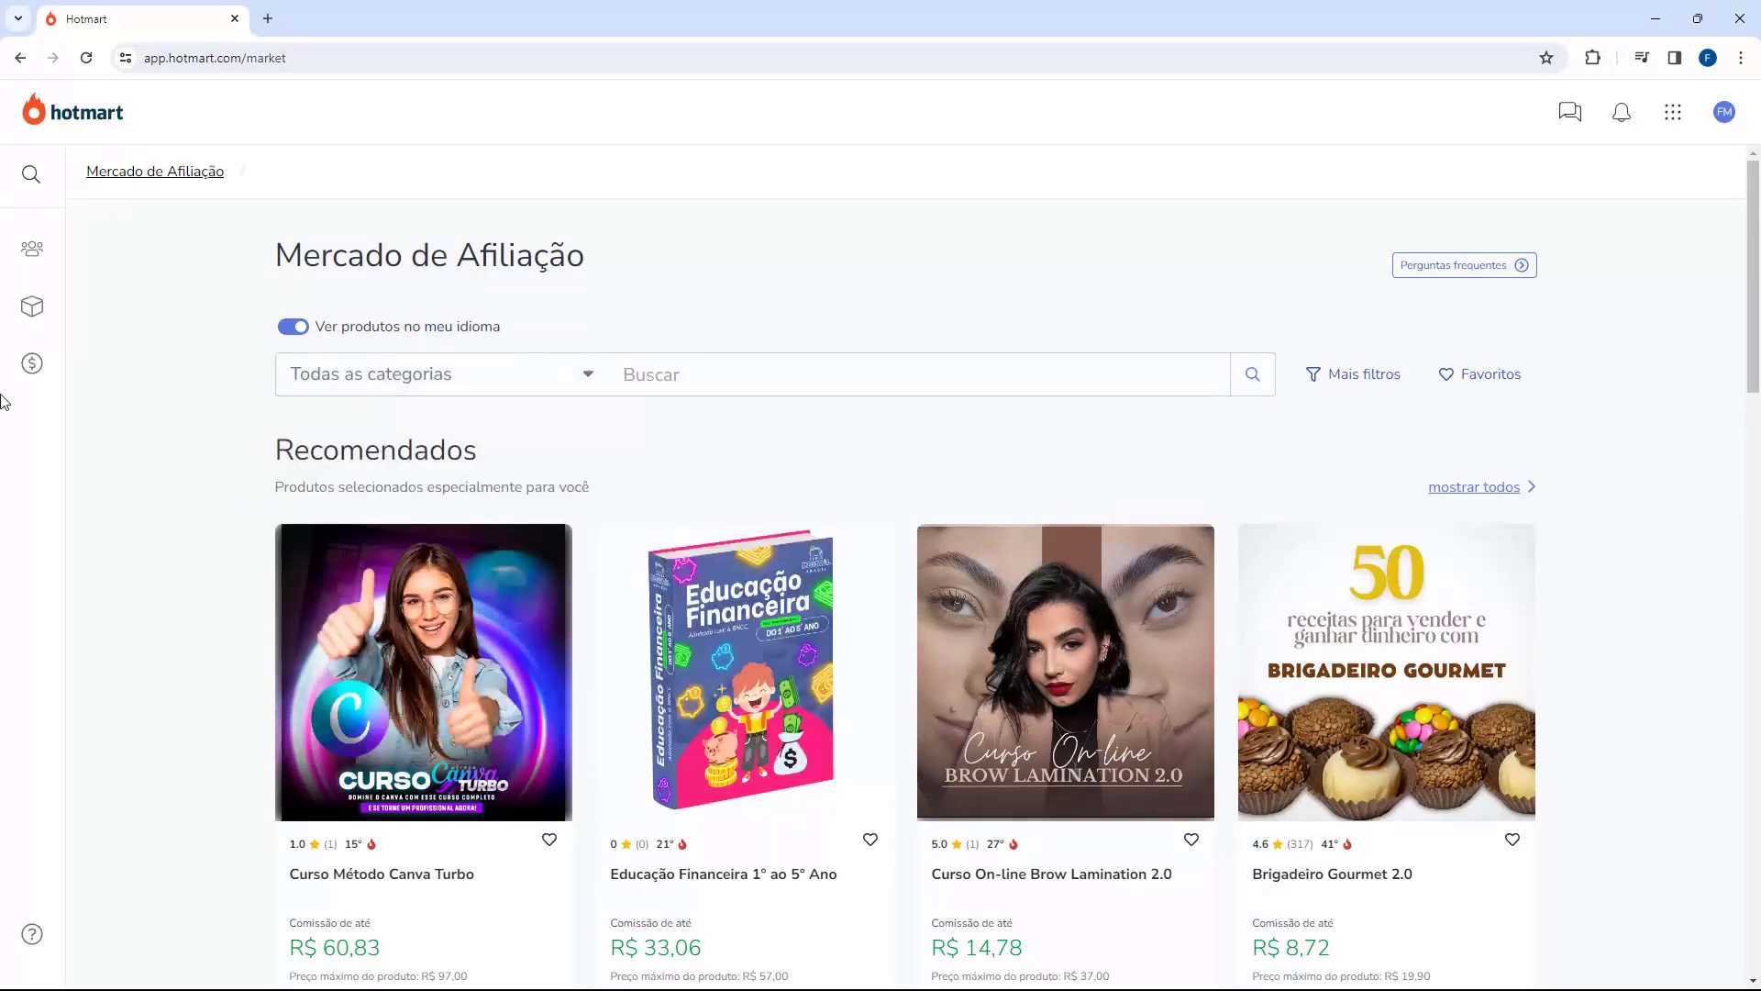
{"action": "scroll", "coordinate": [157, 394], "scroll_direction": "down", "scroll_amount": 6}
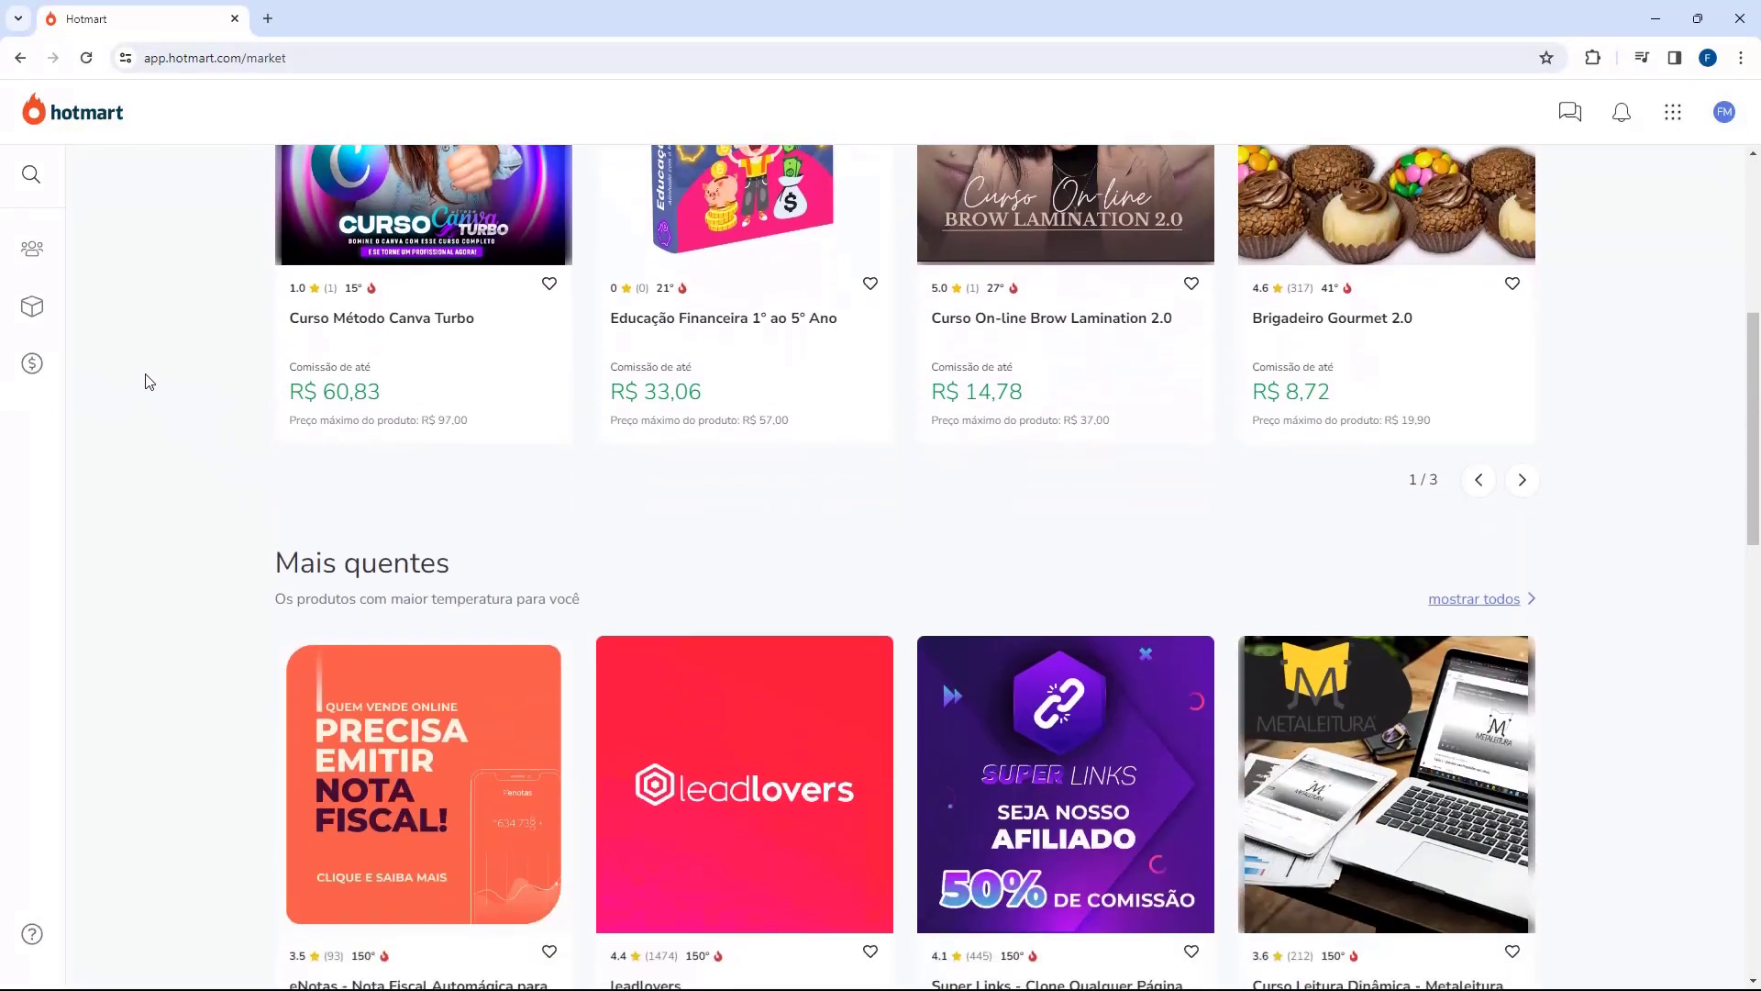
{"action": "scroll", "coordinate": [184, 381], "scroll_direction": "down", "scroll_amount": 2}
{"action": "left_click_drag", "start_coordinate": [247, 383], "coordinate": [446, 383]}
Step: Show all products in the Mais quentes ranking, across all categories
{"action": "scroll", "coordinate": [279, 377], "scroll_direction": "down", "scroll_amount": 4}
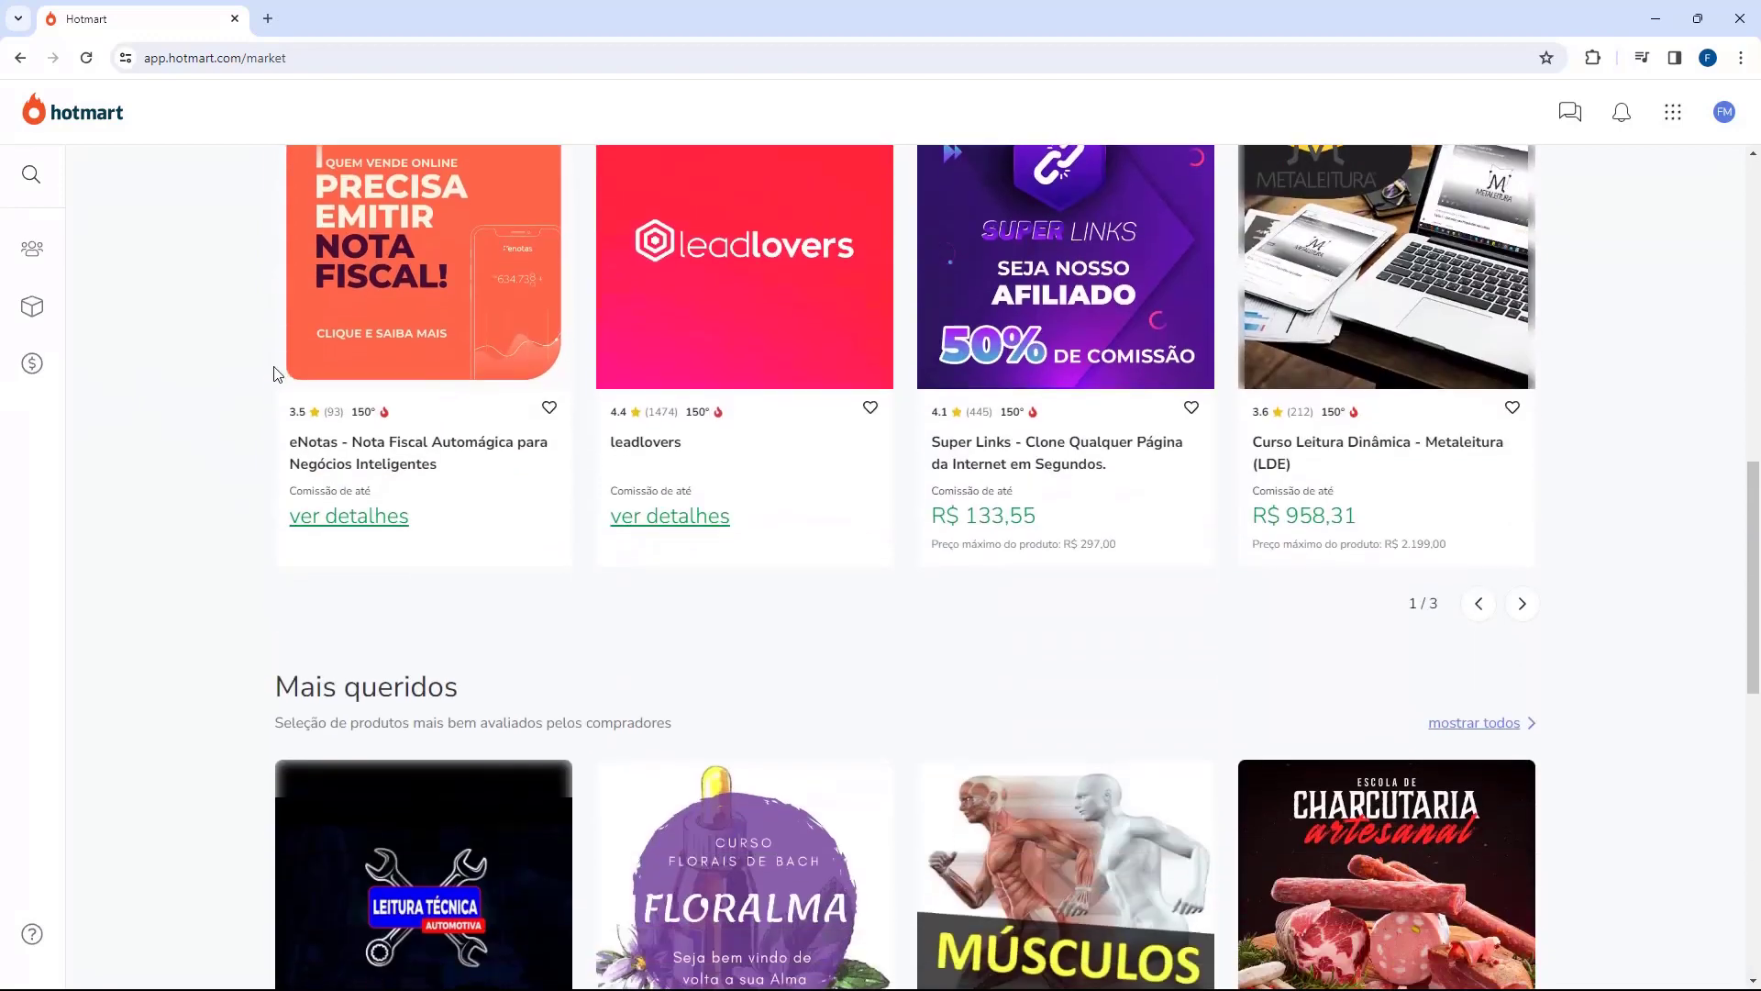
{"action": "scroll", "coordinate": [275, 373], "scroll_direction": "down", "scroll_amount": 3}
{"action": "scroll", "coordinate": [268, 397], "scroll_direction": "up", "scroll_amount": 7}
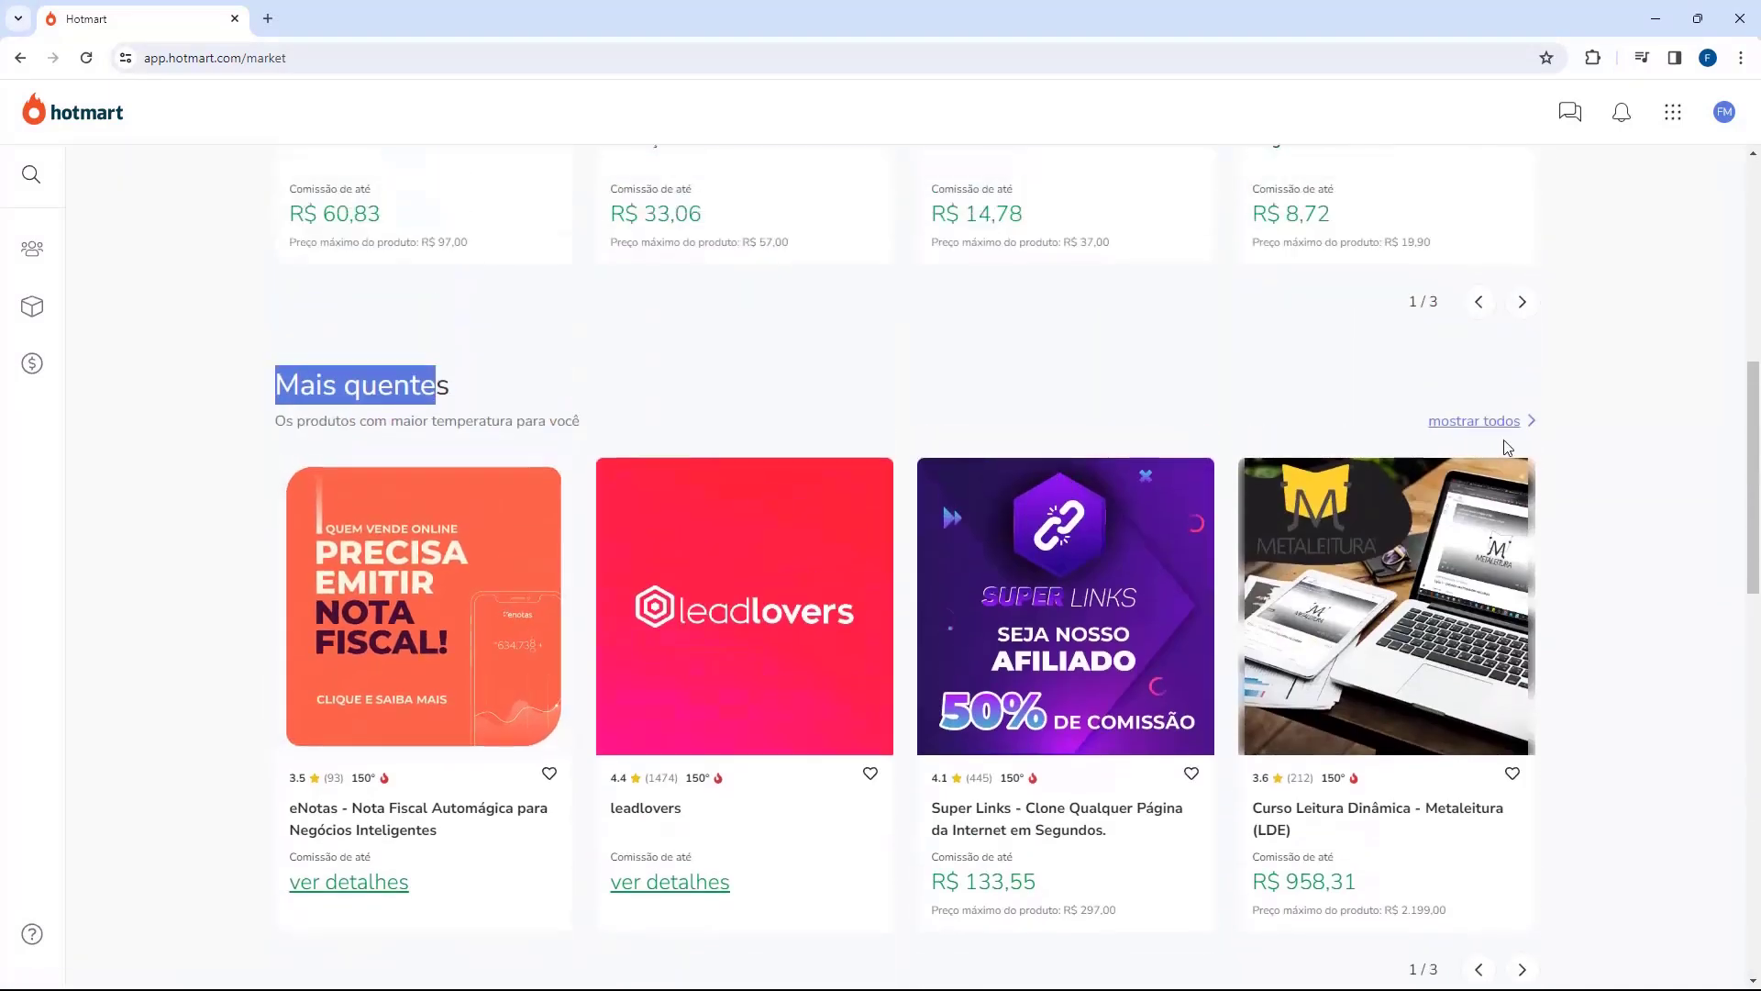
{"action": "left_click", "coordinate": [1509, 421]}
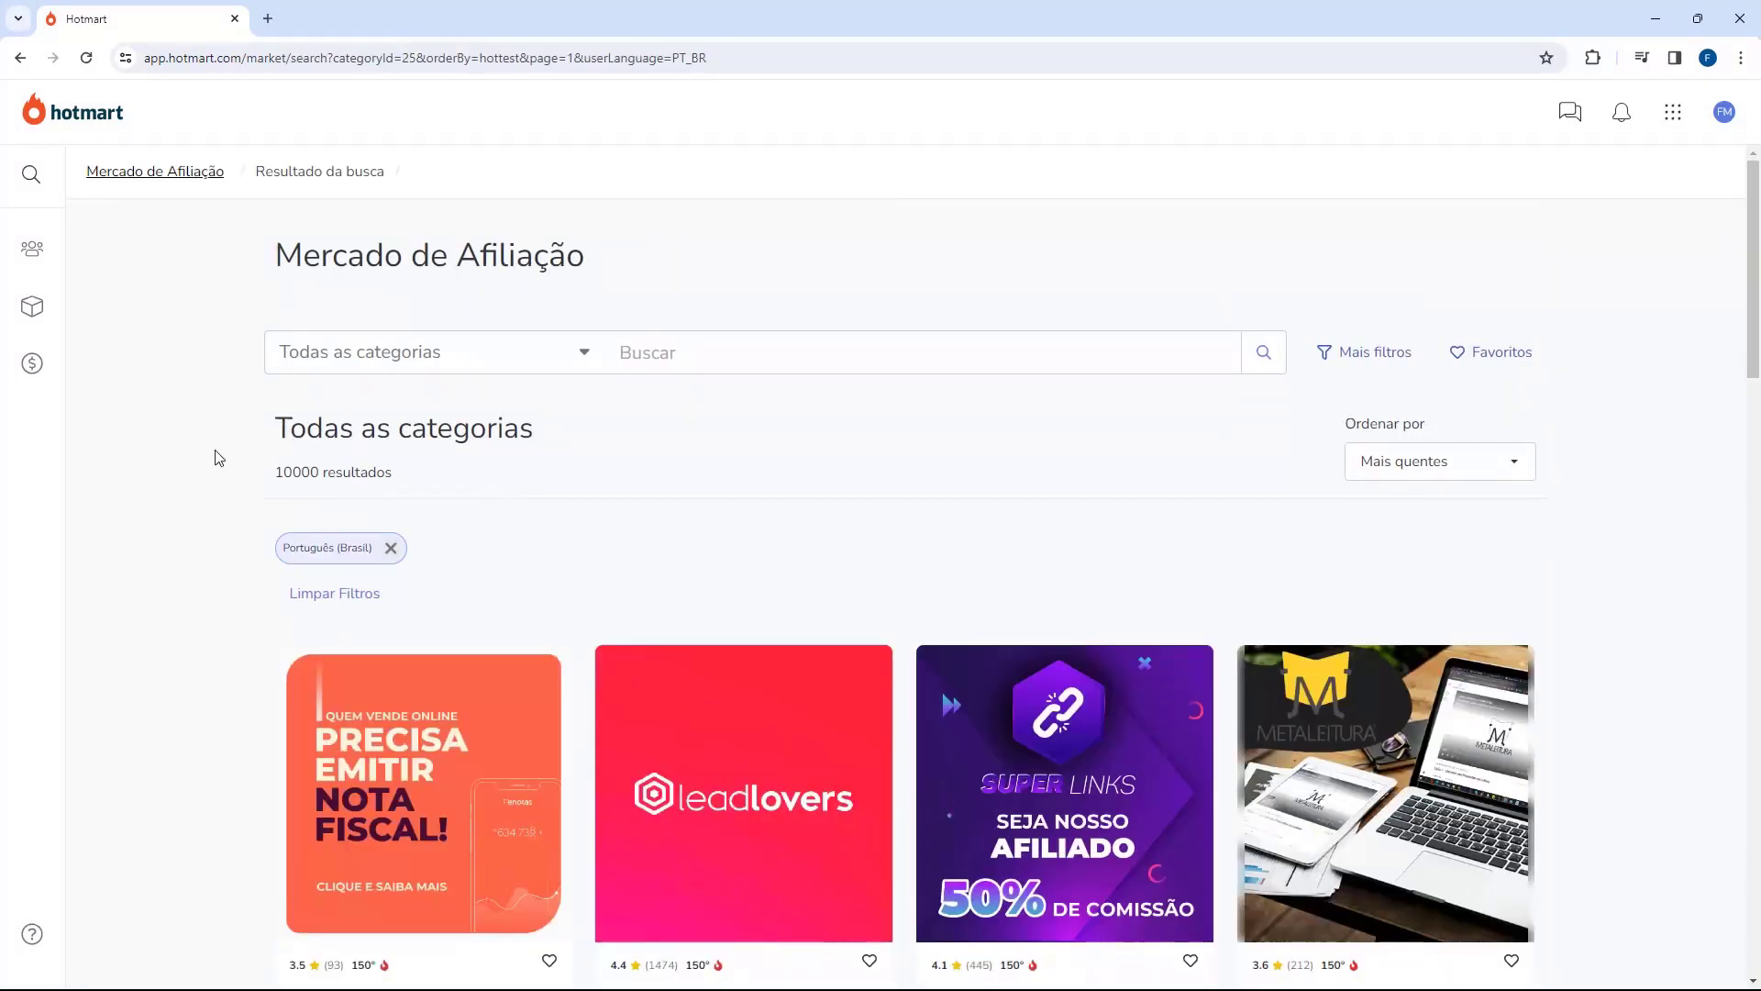
{"action": "scroll", "coordinate": [213, 456], "scroll_direction": "down", "scroll_amount": 5}
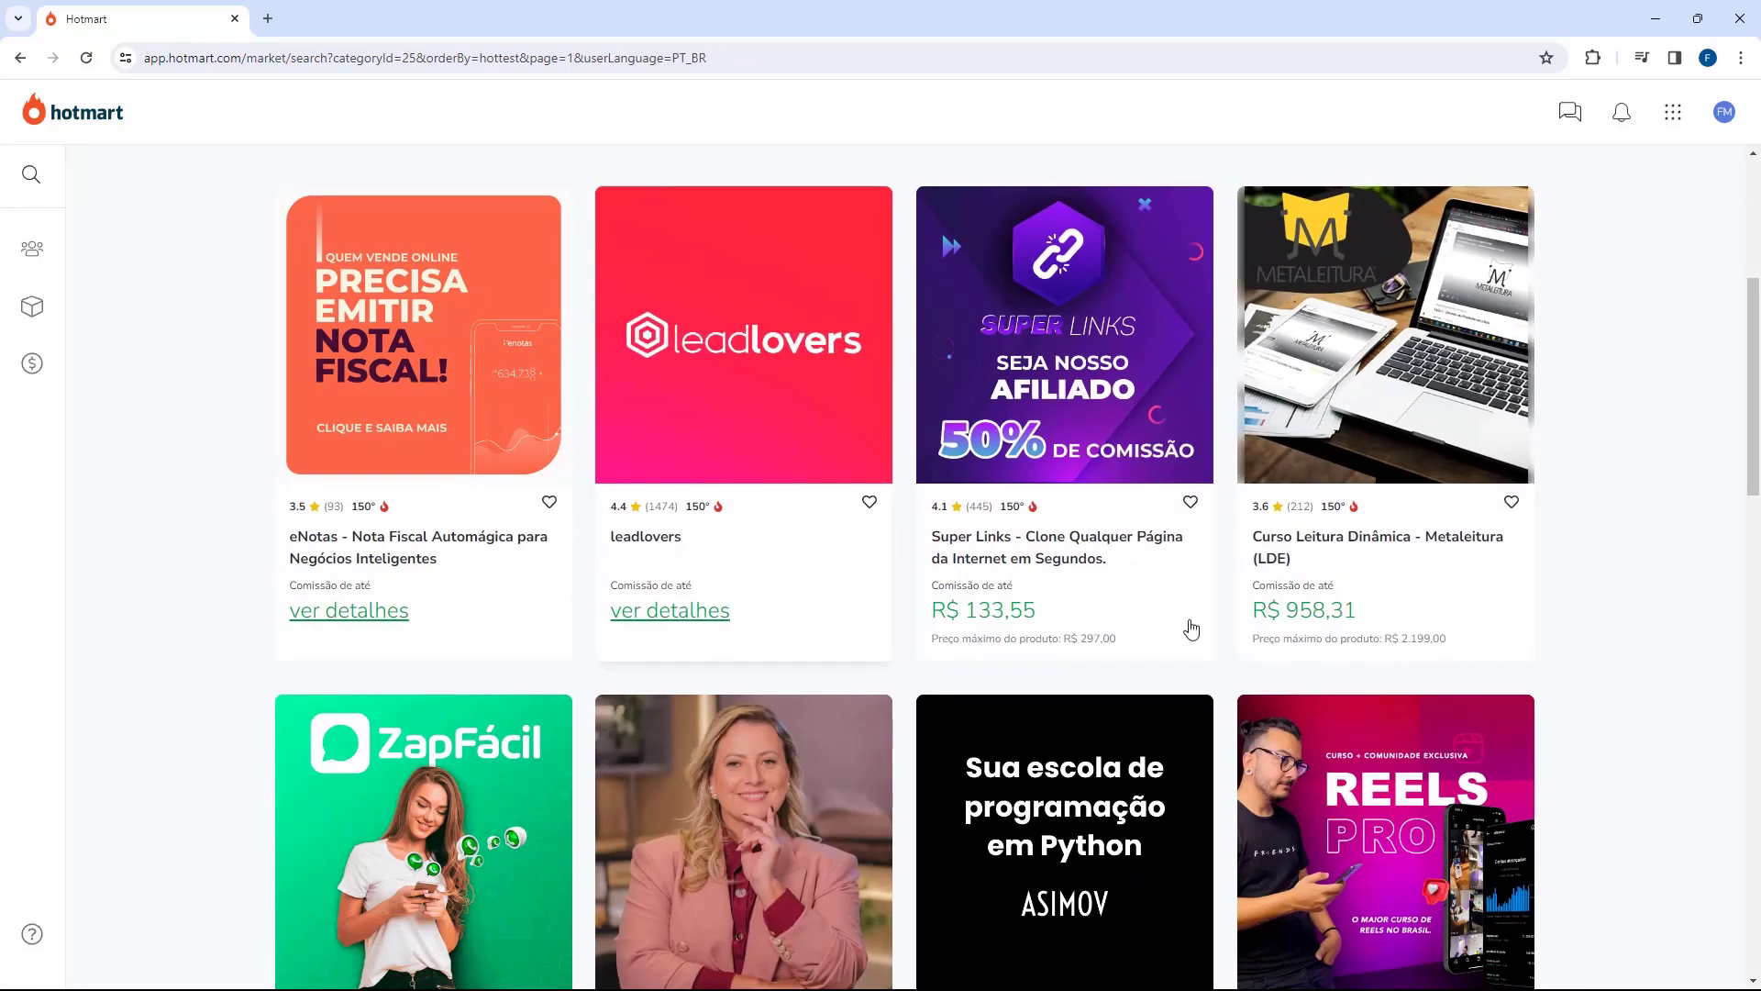
{"action": "scroll", "coordinate": [198, 438], "scroll_direction": "up", "scroll_amount": 5}
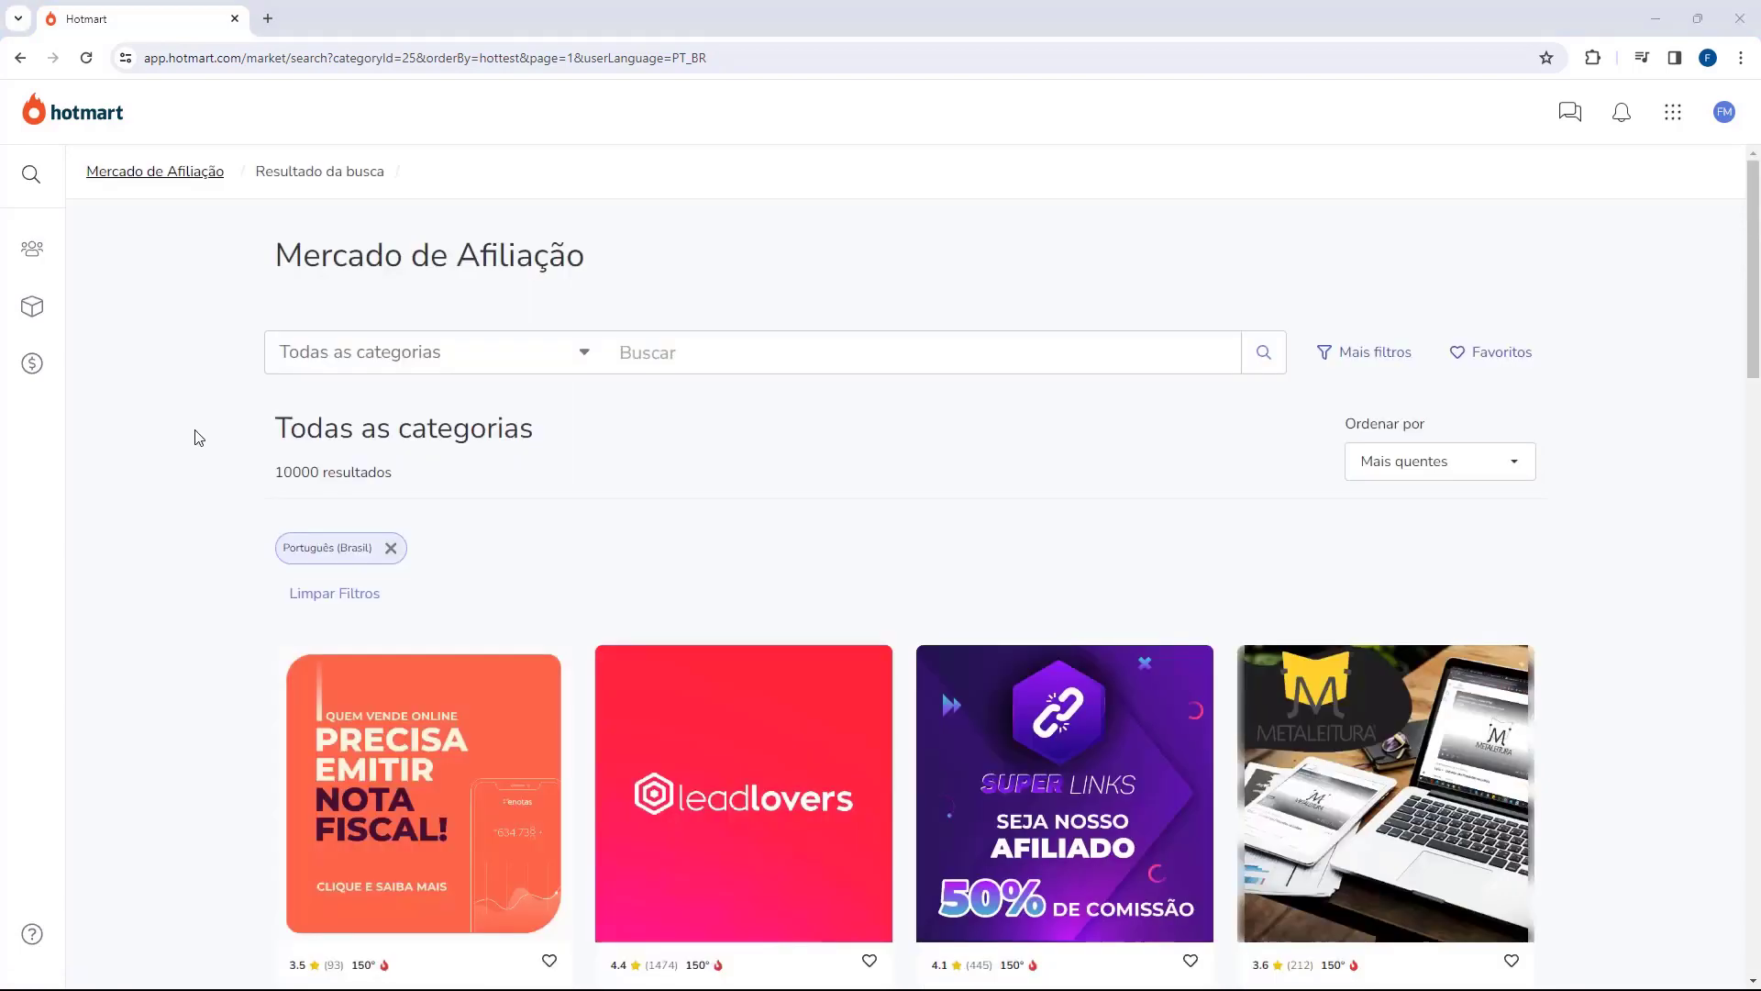
{"action": "scroll", "coordinate": [523, 342], "scroll_direction": "down", "scroll_amount": 14}
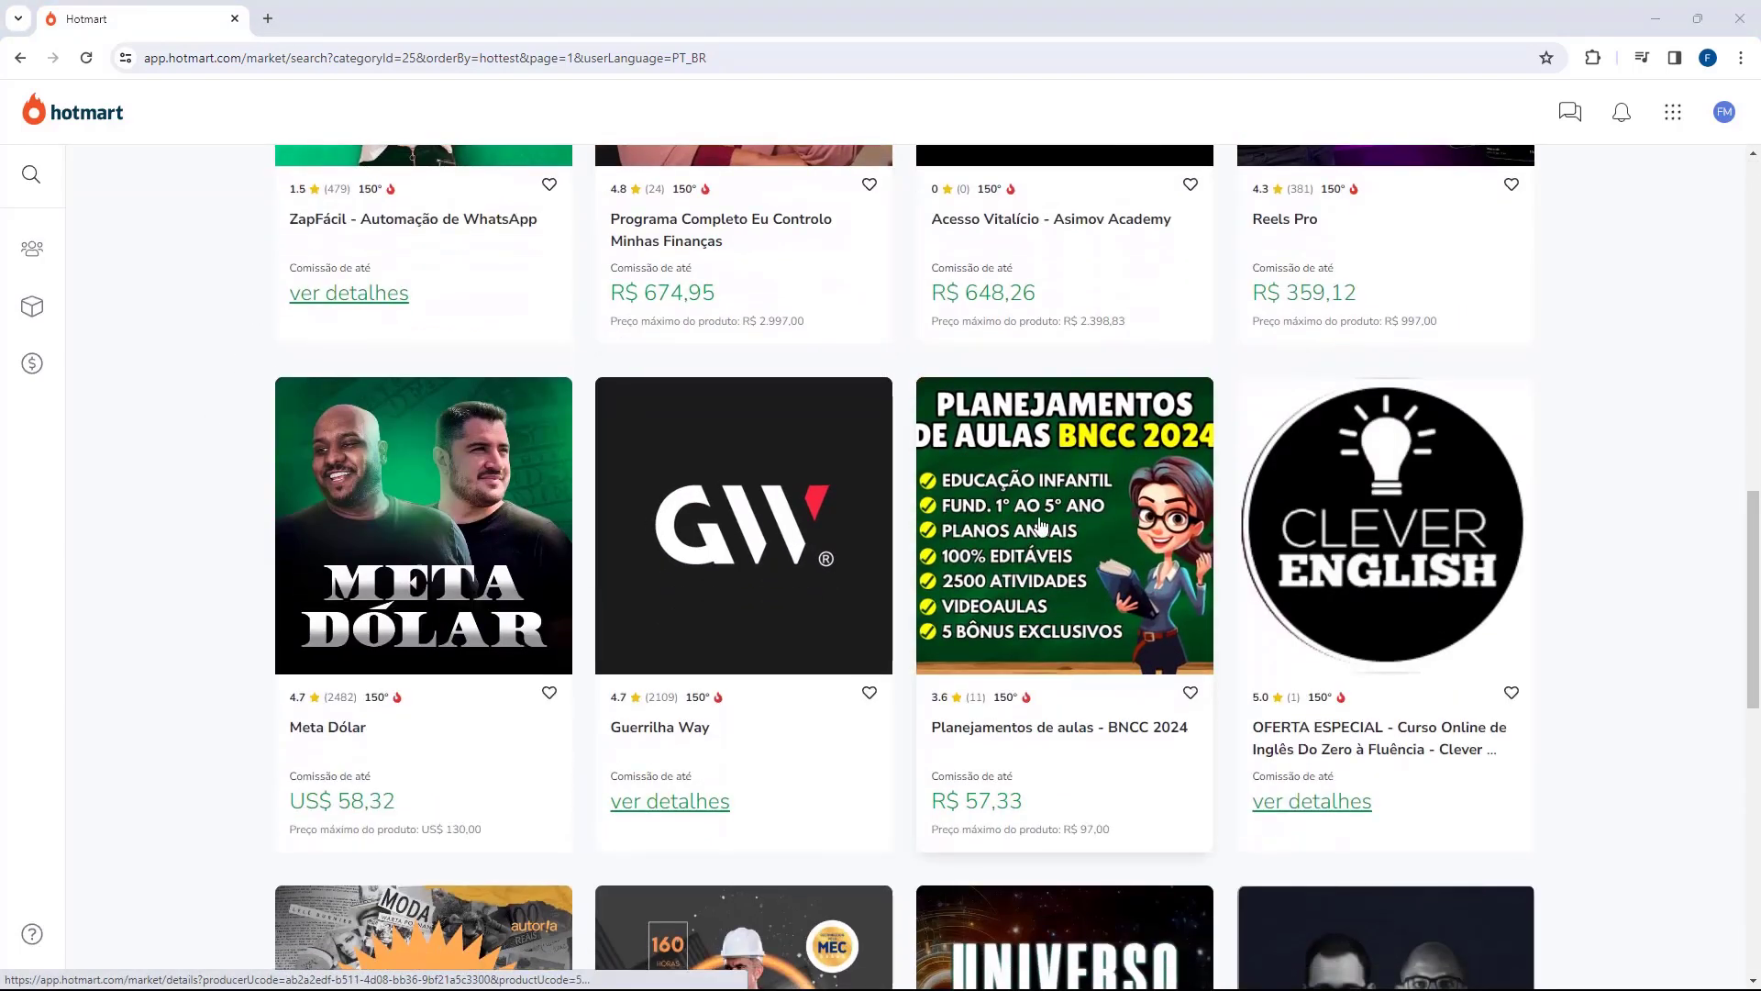
Step: Affiliate with Planejamentos de aulas - BNCC 2024 by accepting the terms and confirming 'Sim, quero me afiliar'
{"action": "left_click", "coordinate": [1040, 525]}
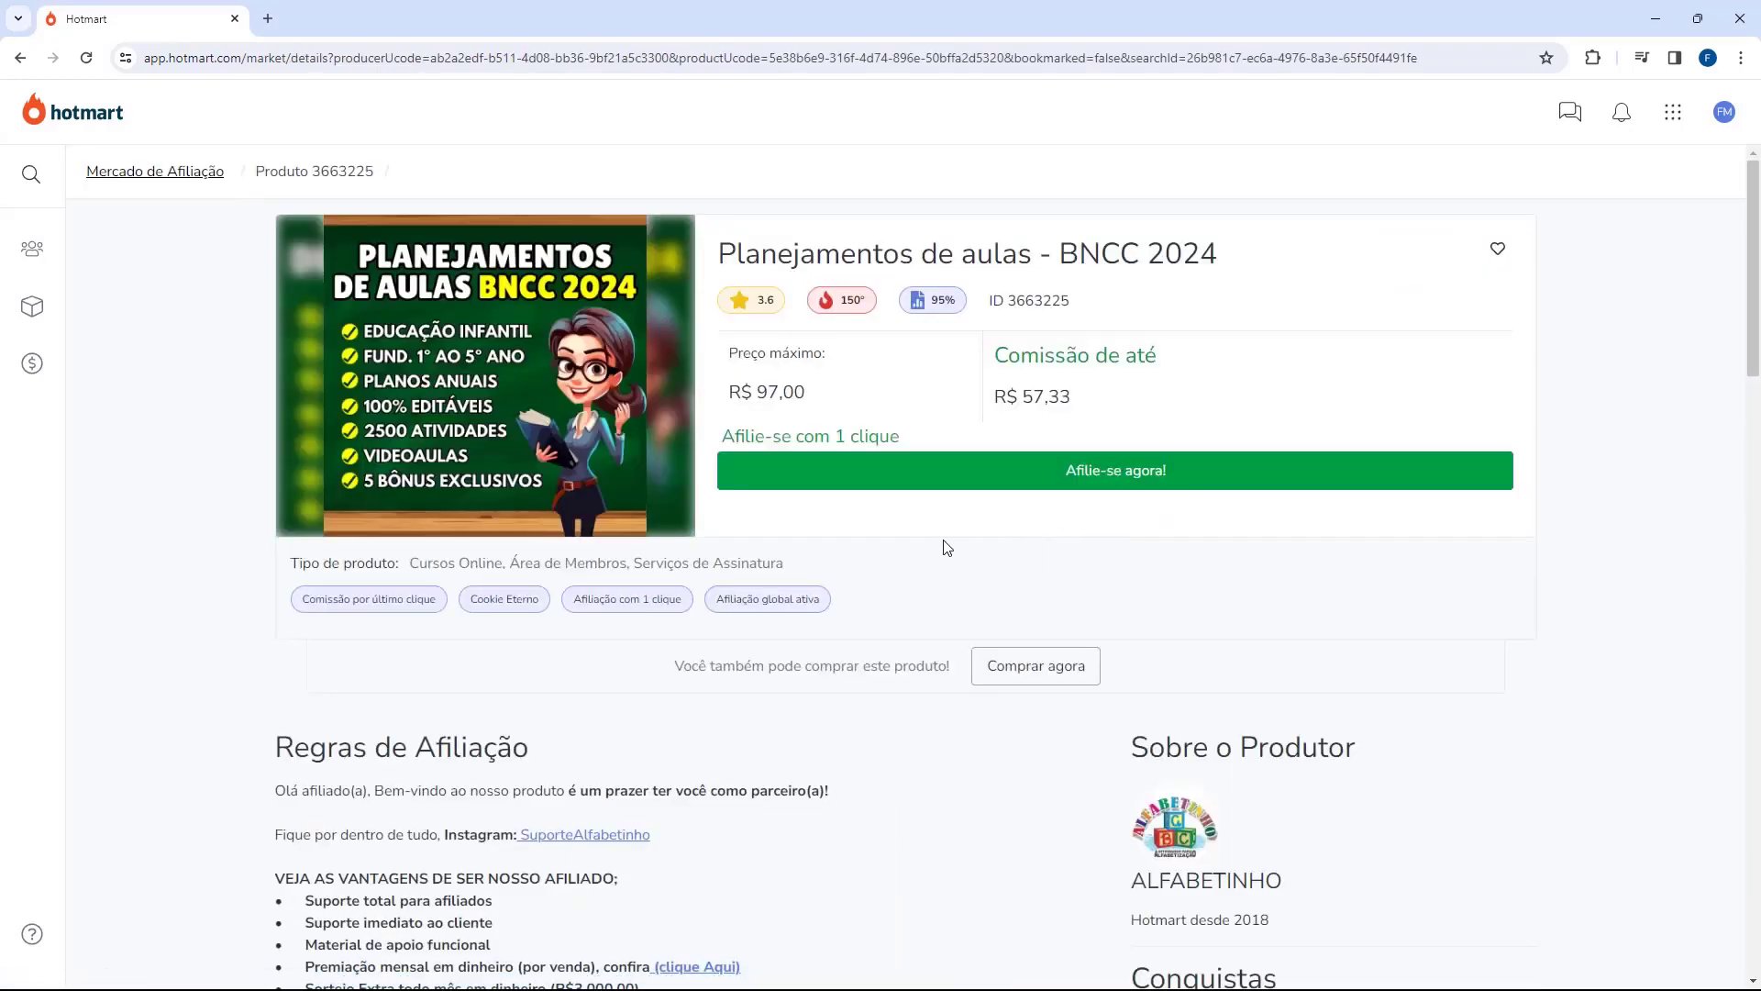
{"action": "left_click", "coordinate": [1134, 485]}
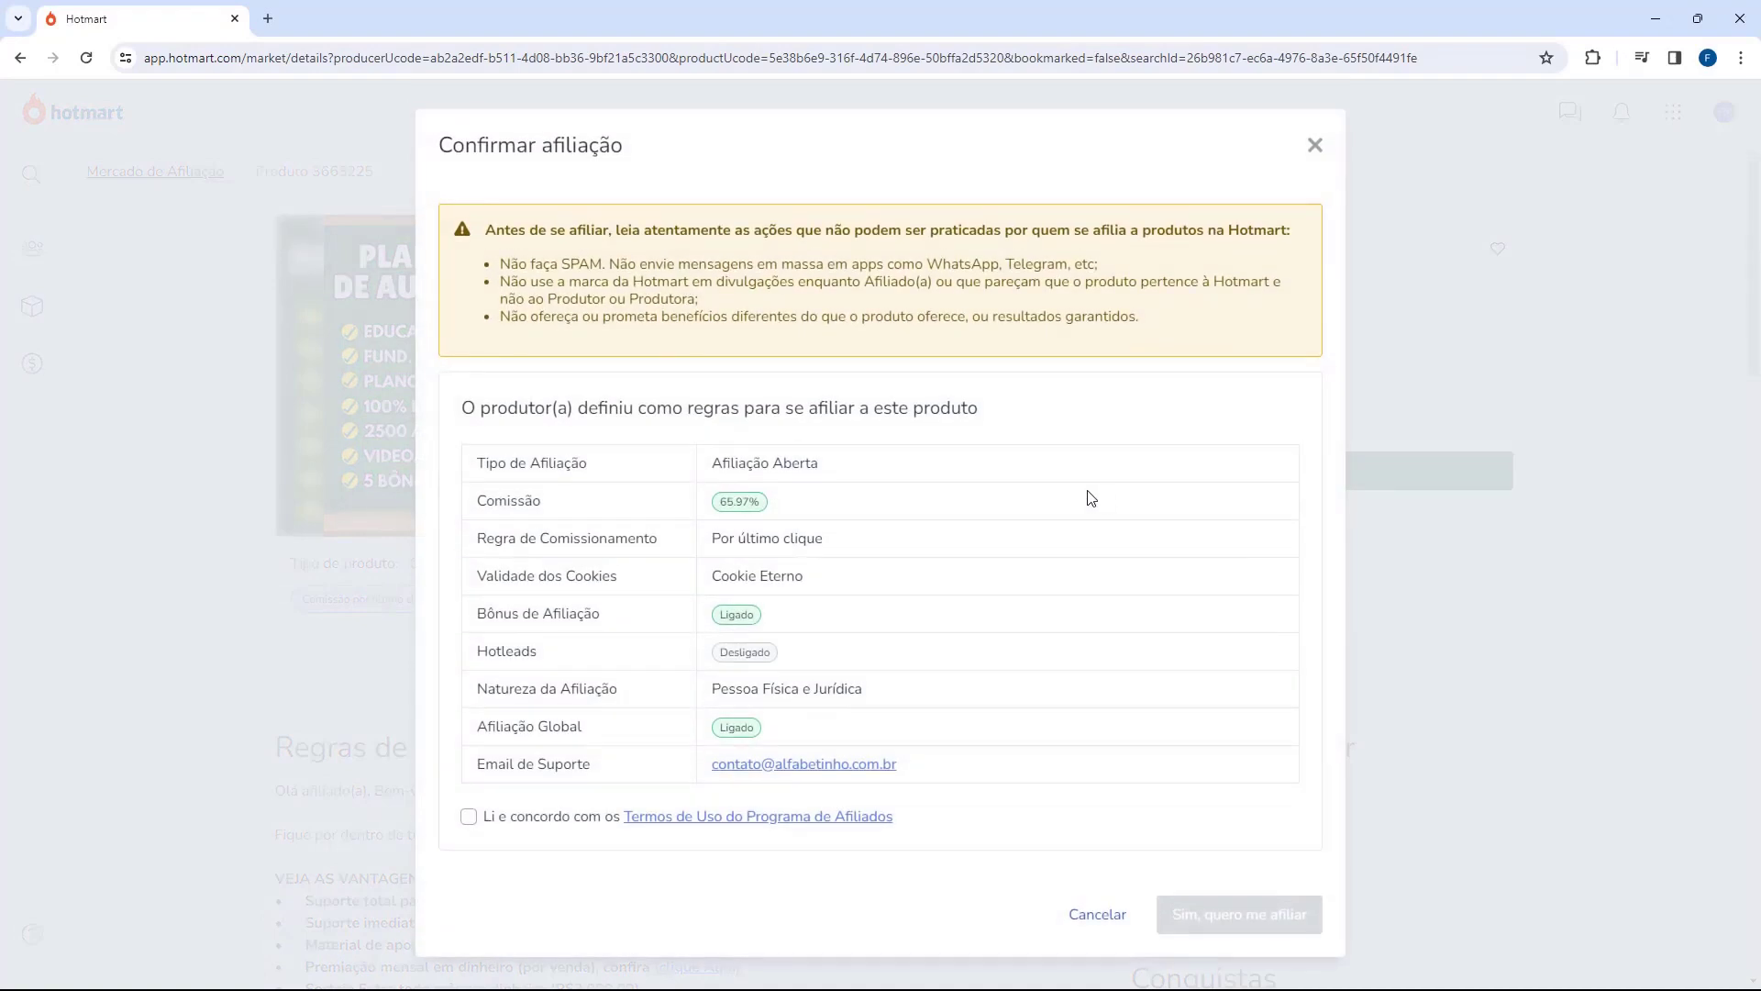
{"action": "left_click", "coordinate": [469, 816]}
{"action": "left_click", "coordinate": [1236, 922]}
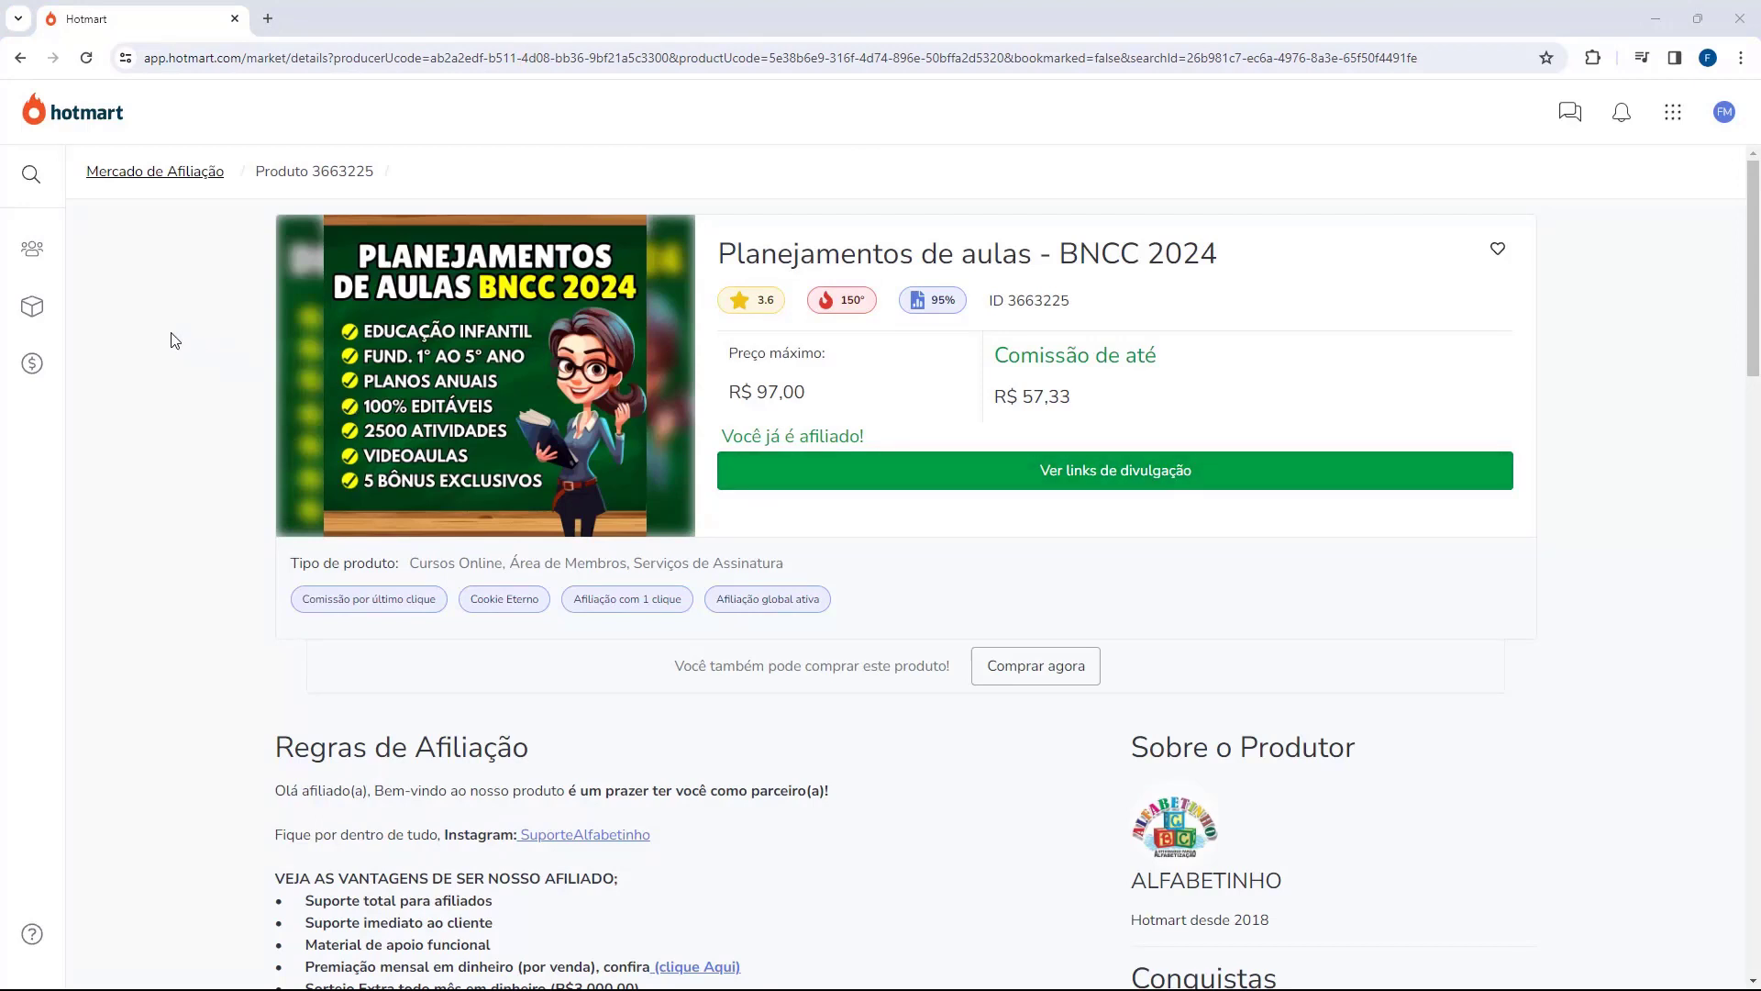
{"action": "mouse_move", "coordinate": [32, 307]}
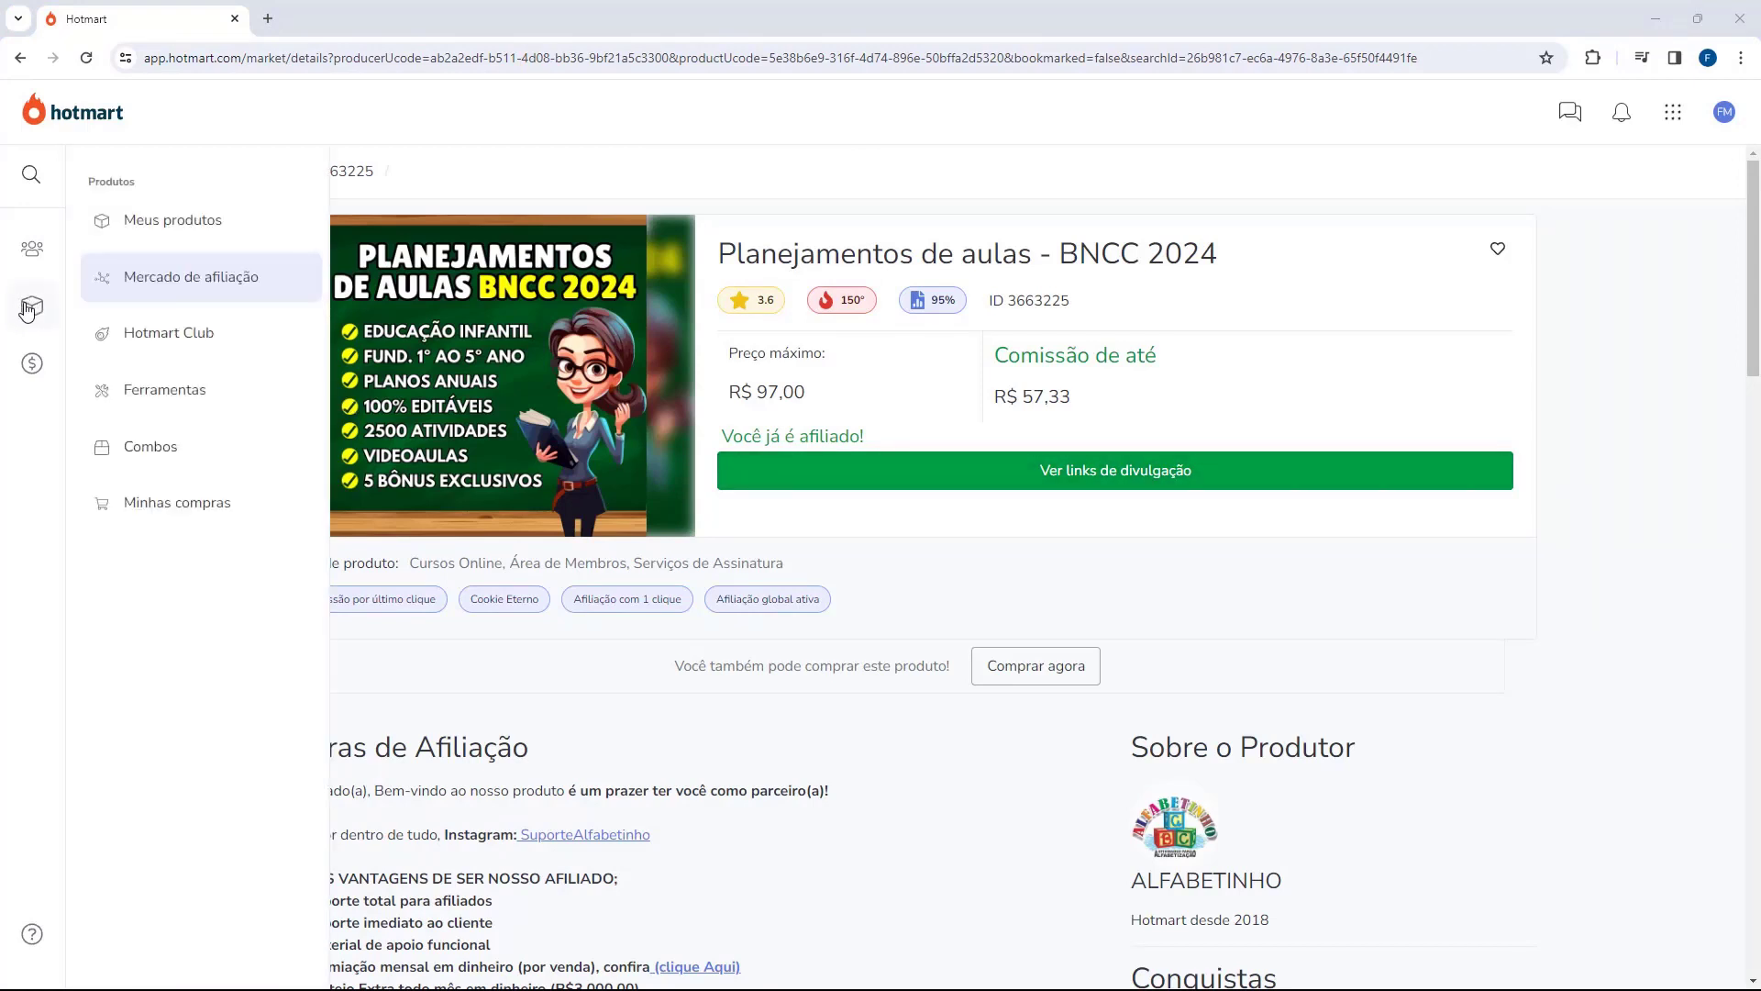
Step: Open the Natflix Fitness Hotlinks page from Meus produtos under 'Sou Afiliado(a)'
{"action": "left_click", "coordinate": [141, 224]}
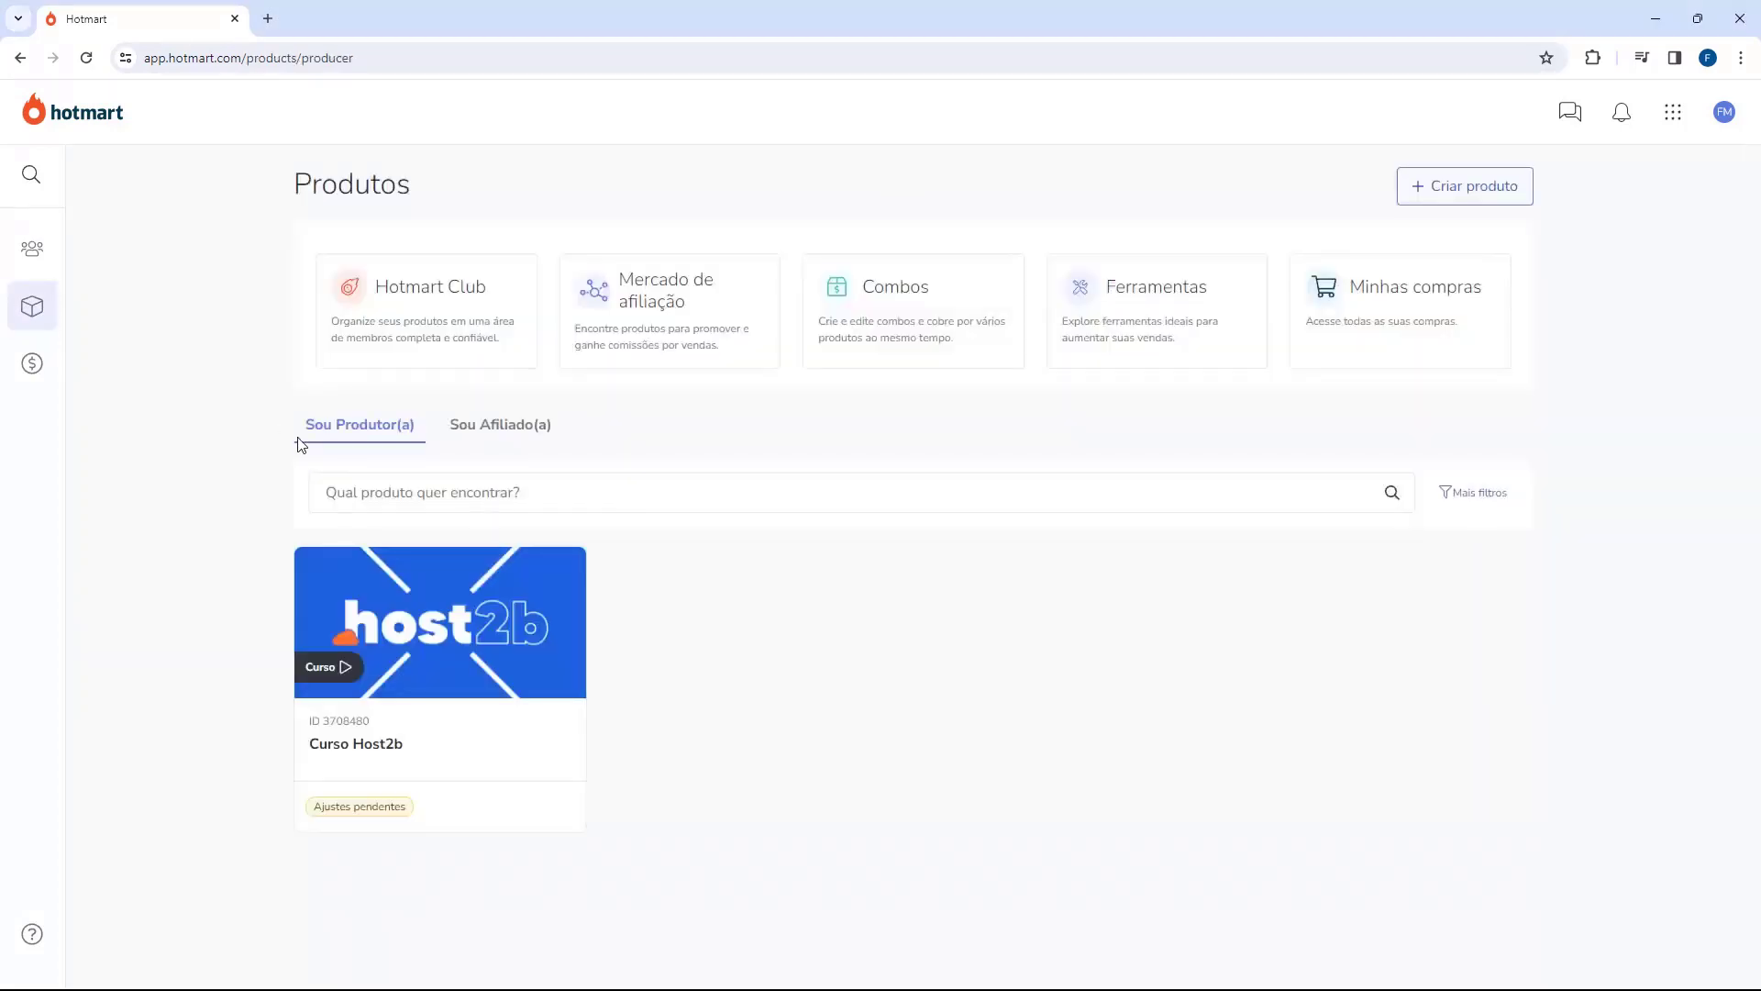
{"action": "left_click", "coordinate": [482, 430]}
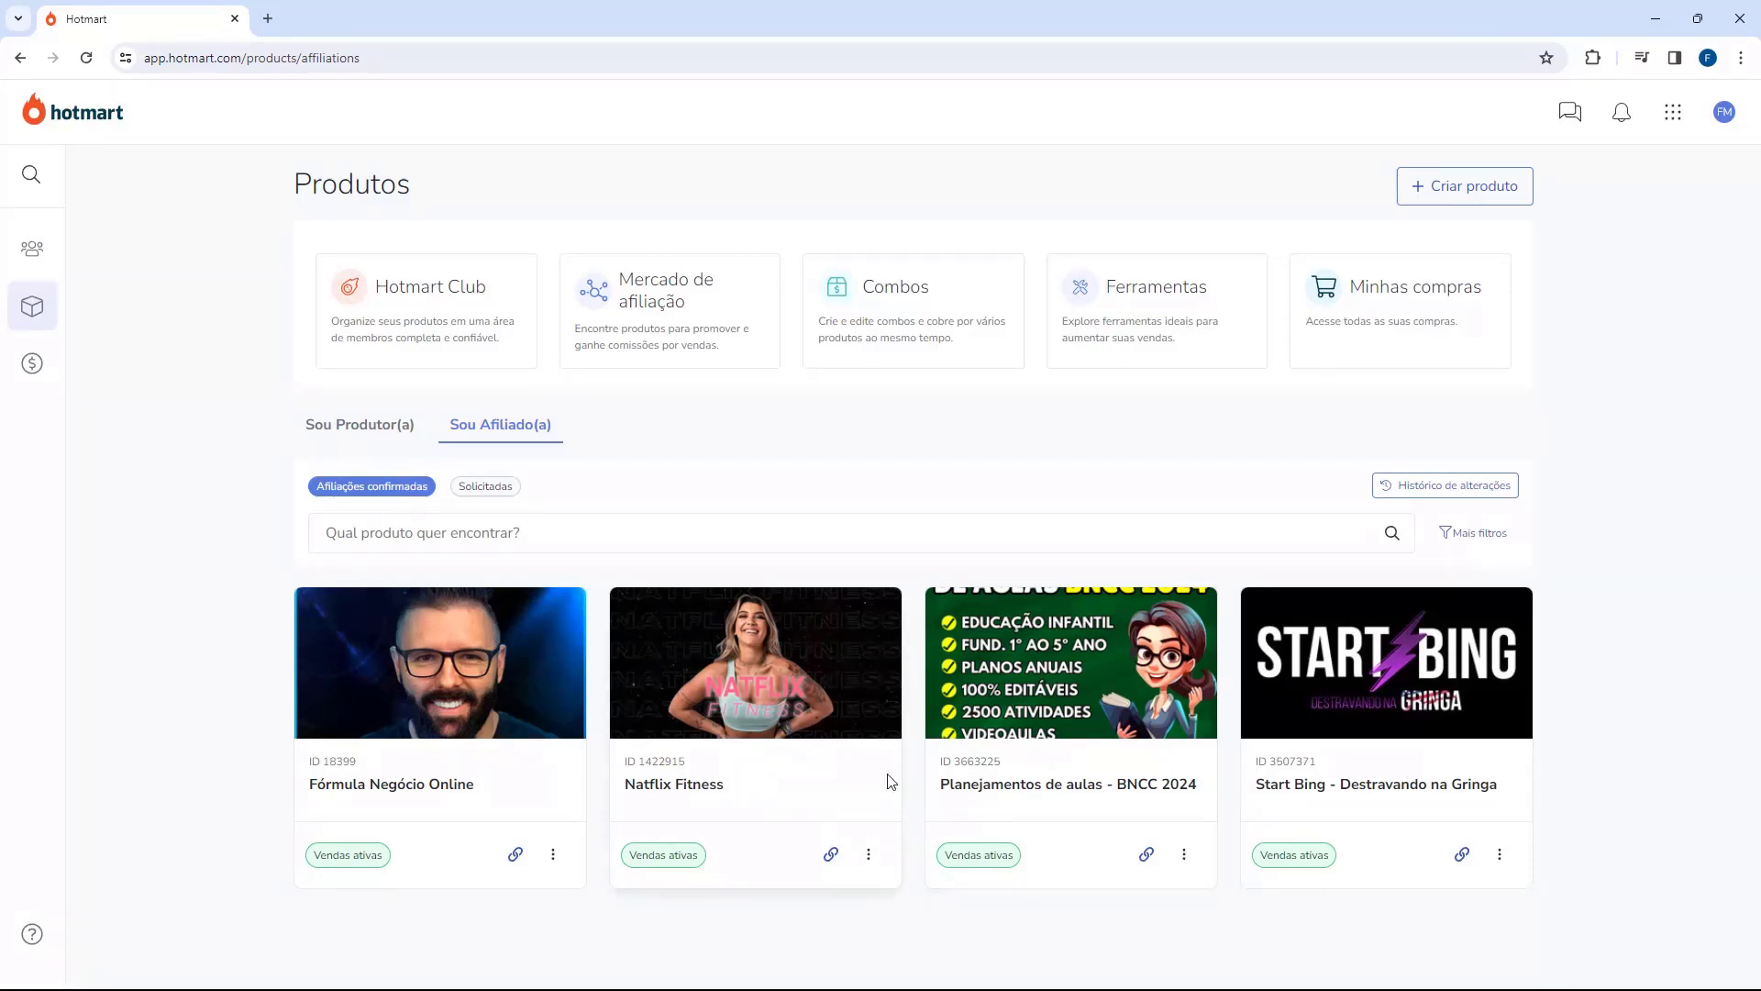
{"action": "left_click", "coordinate": [731, 699]}
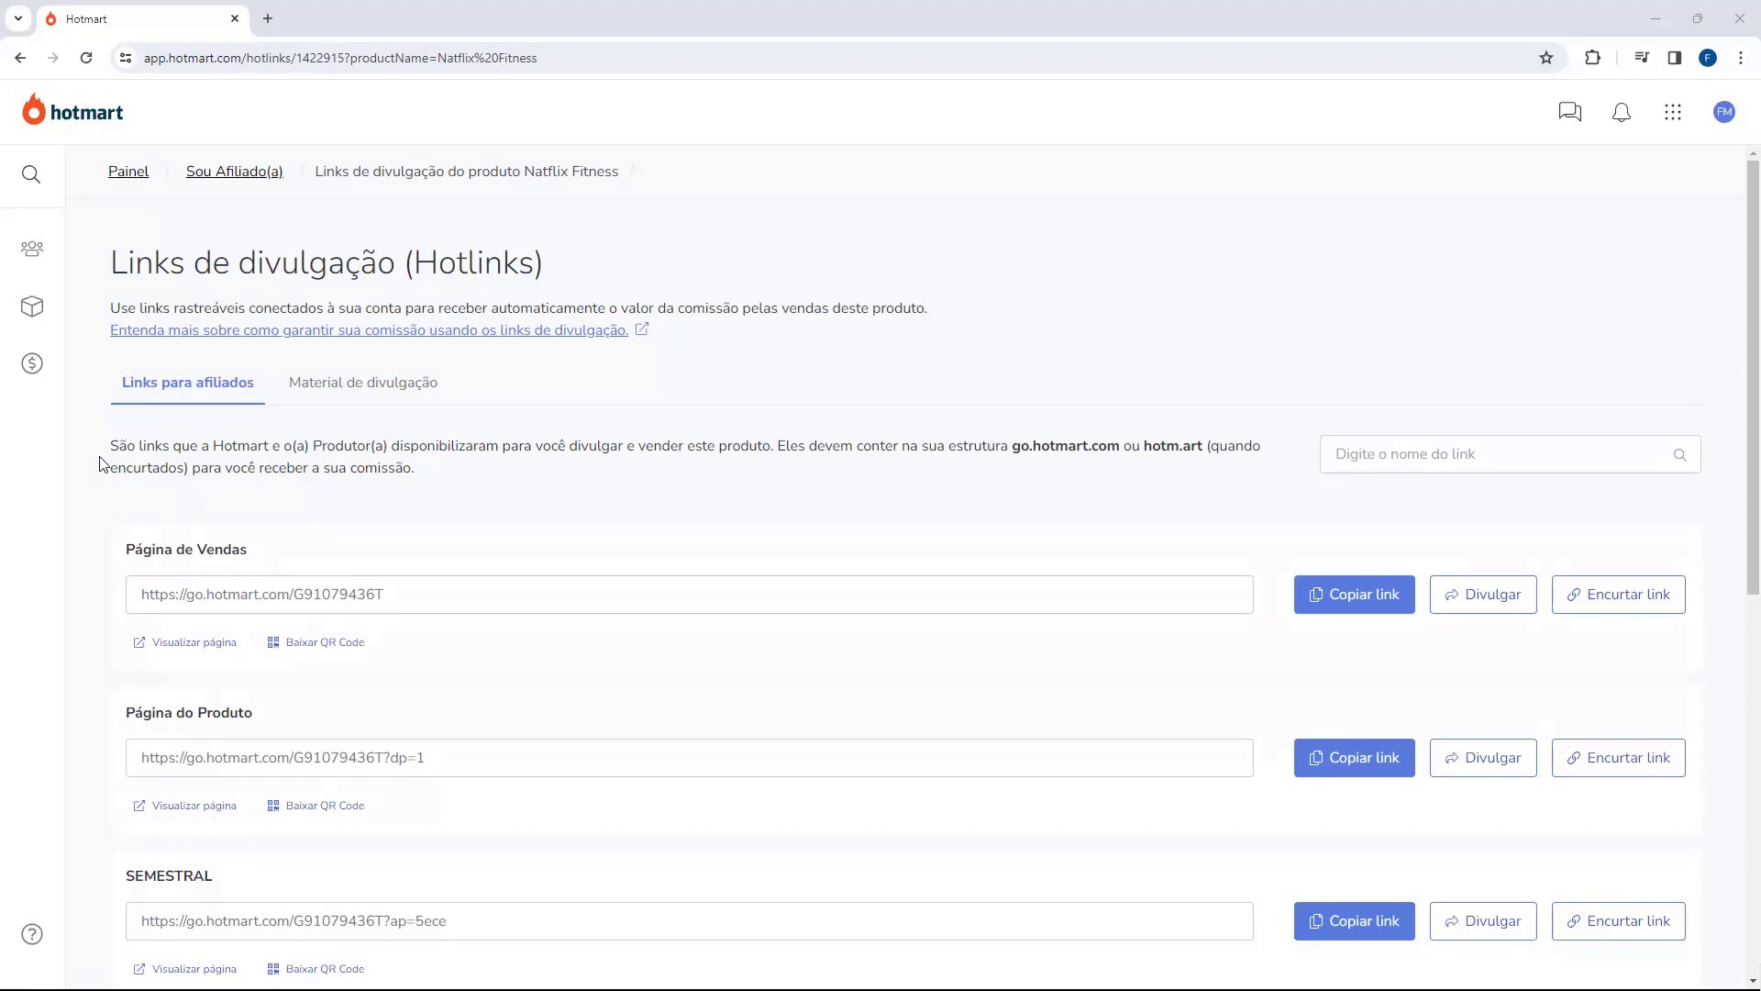
Step: Show the Natflix Fitness 'Material de divulgação' section with its cloud folder
{"action": "scroll", "coordinate": [101, 464], "scroll_direction": "down", "scroll_amount": 8}
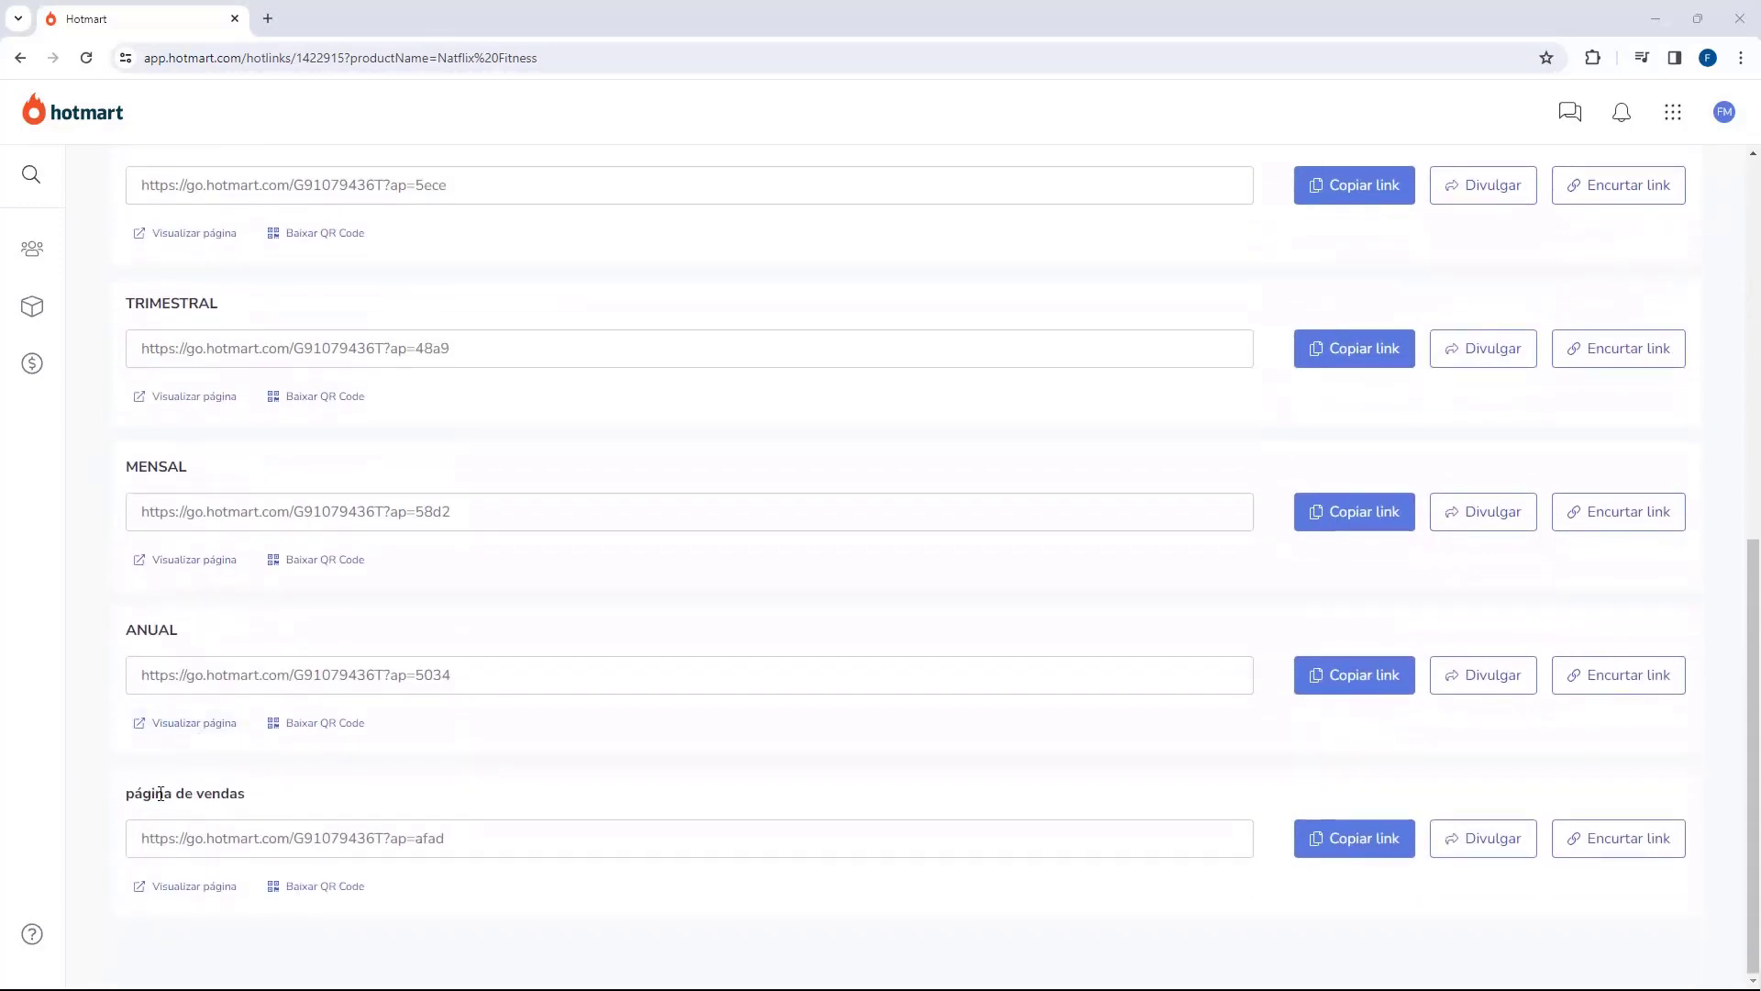
{"action": "scroll", "coordinate": [147, 789], "scroll_direction": "up", "scroll_amount": 8}
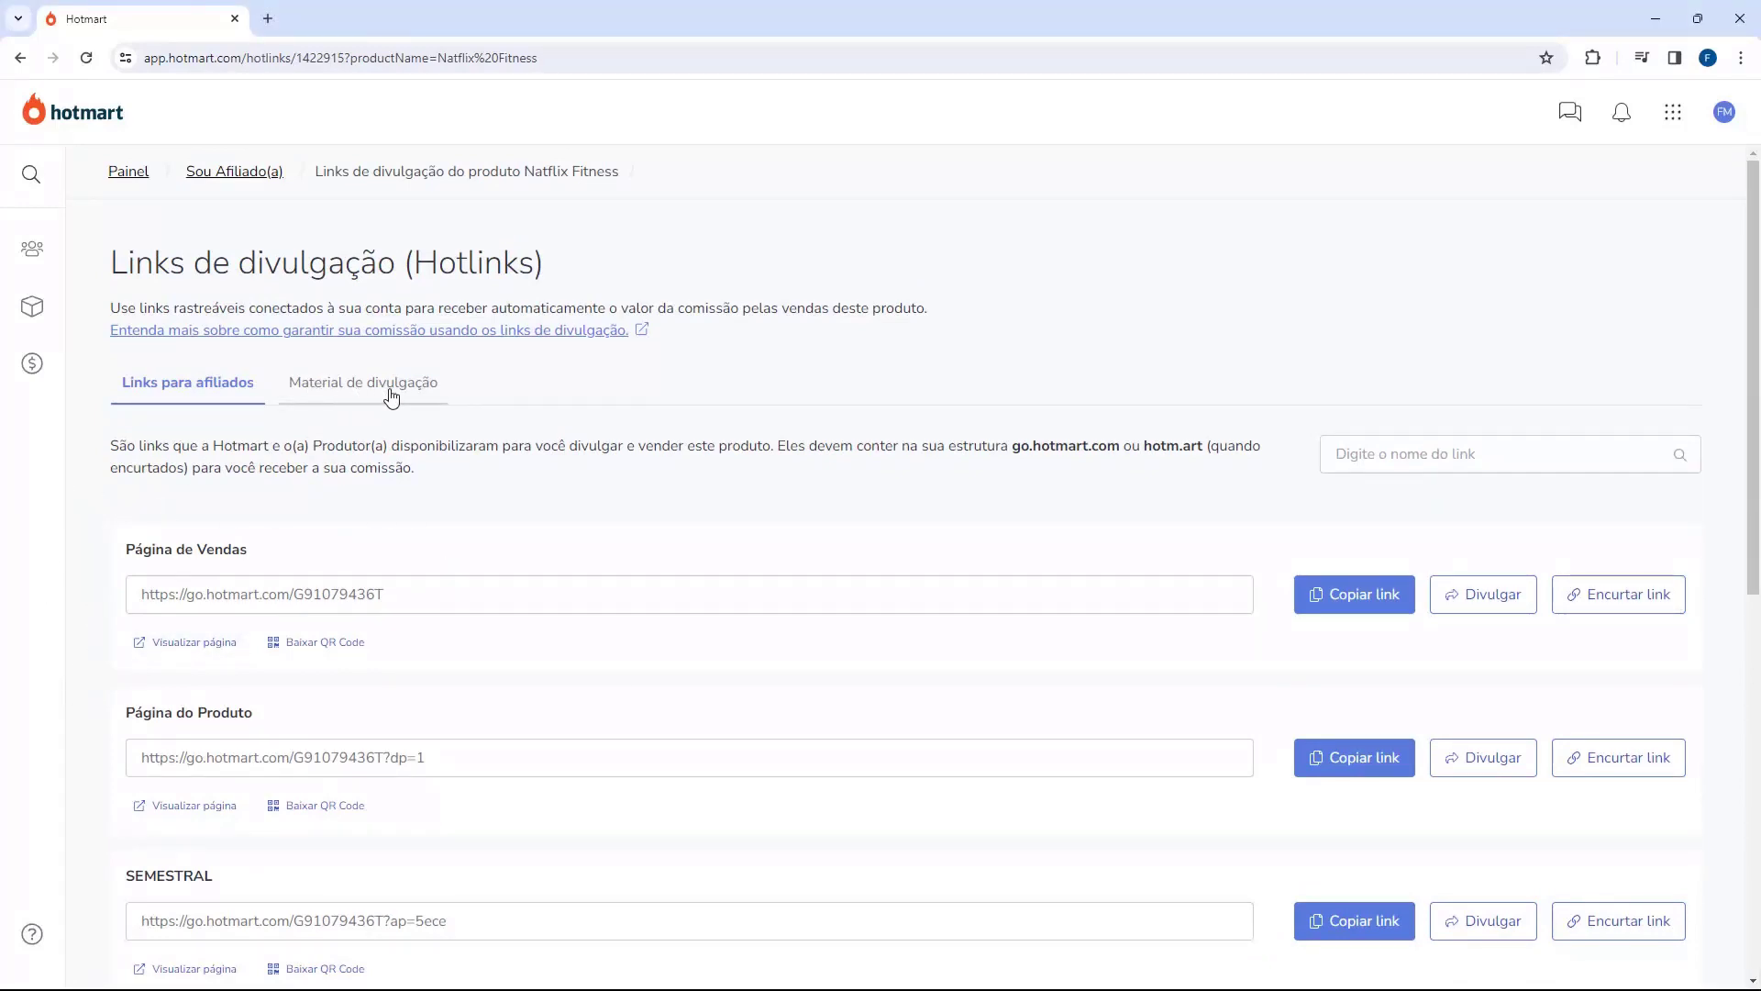
{"action": "left_click", "coordinate": [358, 392]}
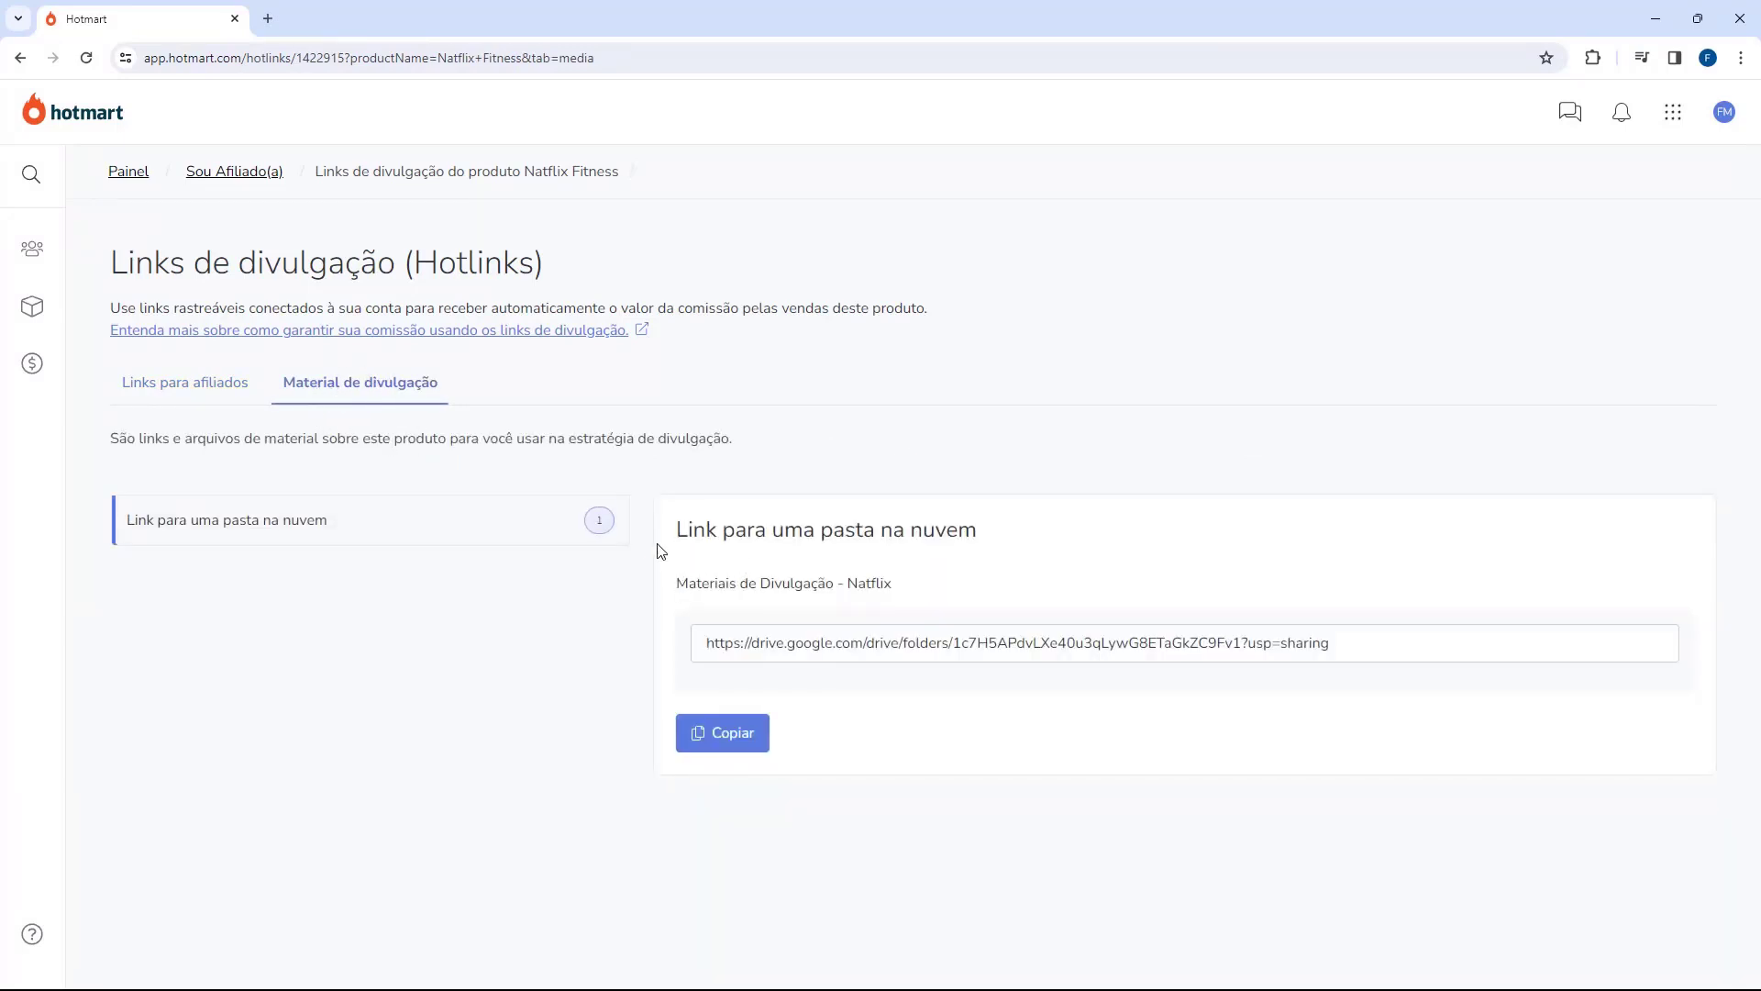
{"action": "left_click_drag", "start_coordinate": [660, 539], "coordinate": [837, 529]}
{"action": "left_click", "coordinate": [838, 529]}
Step: Copy the promotional materials folder link and load it in a new browser tab
{"action": "left_click", "coordinate": [722, 731]}
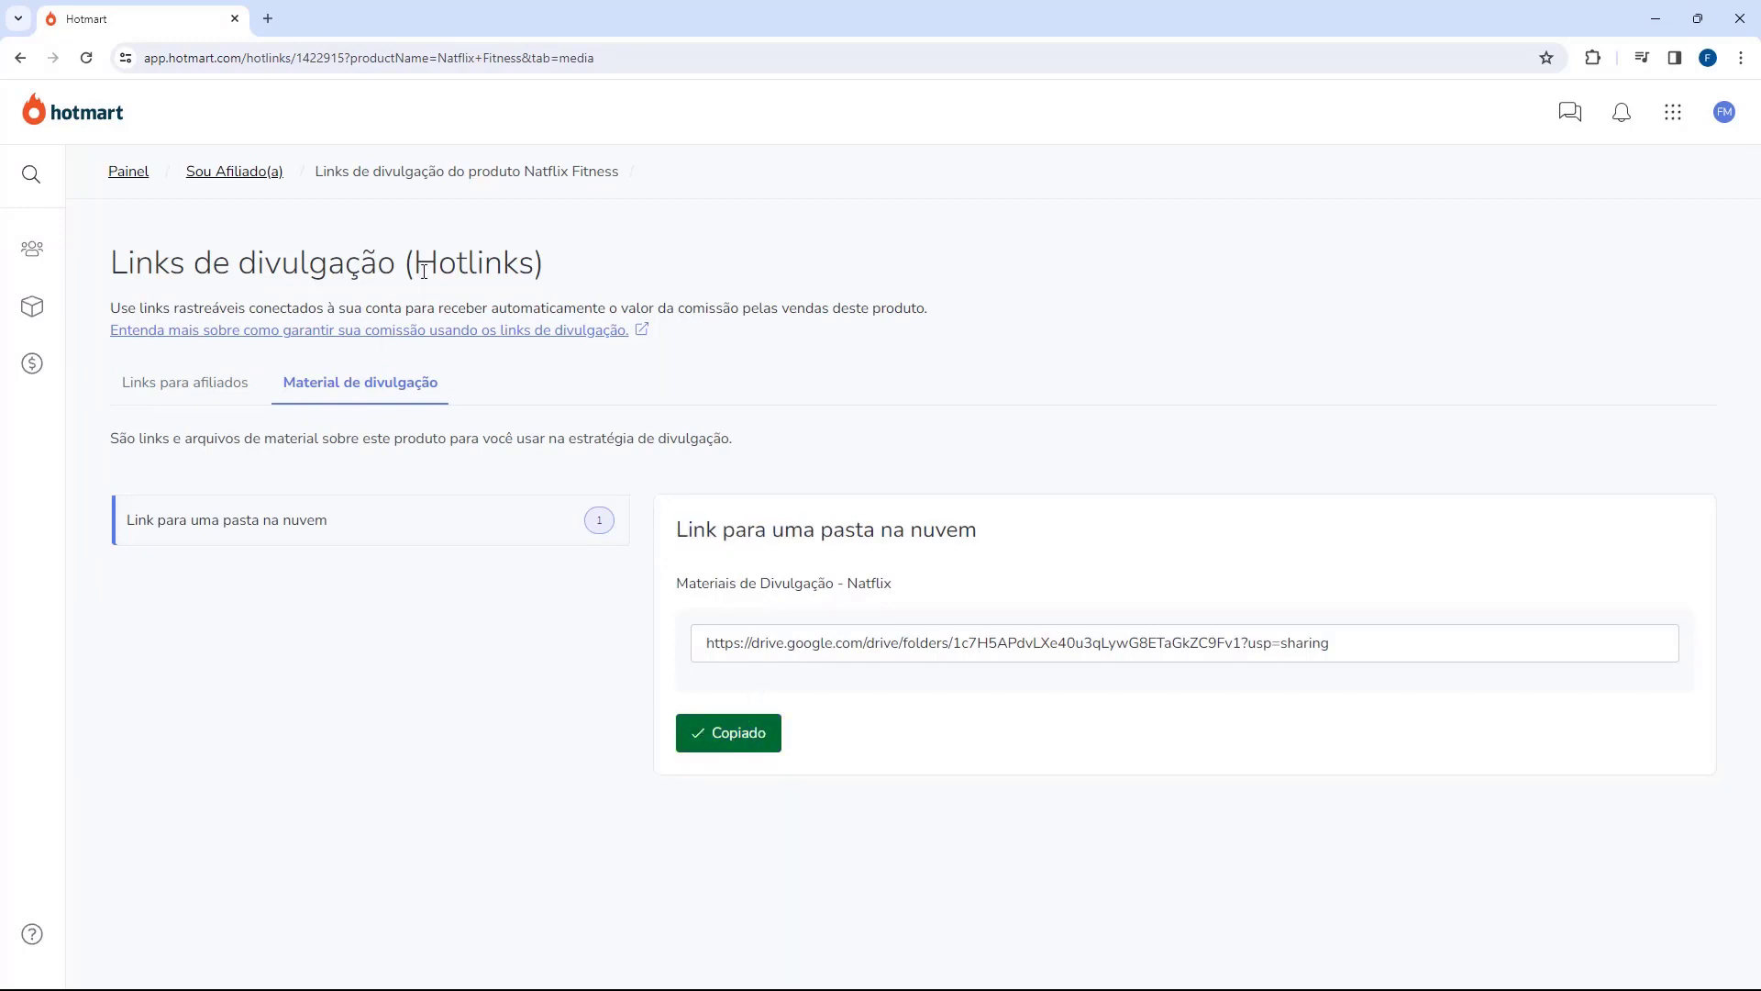
{"action": "left_click", "coordinate": [272, 18]}
{"action": "key", "text": "Return"}
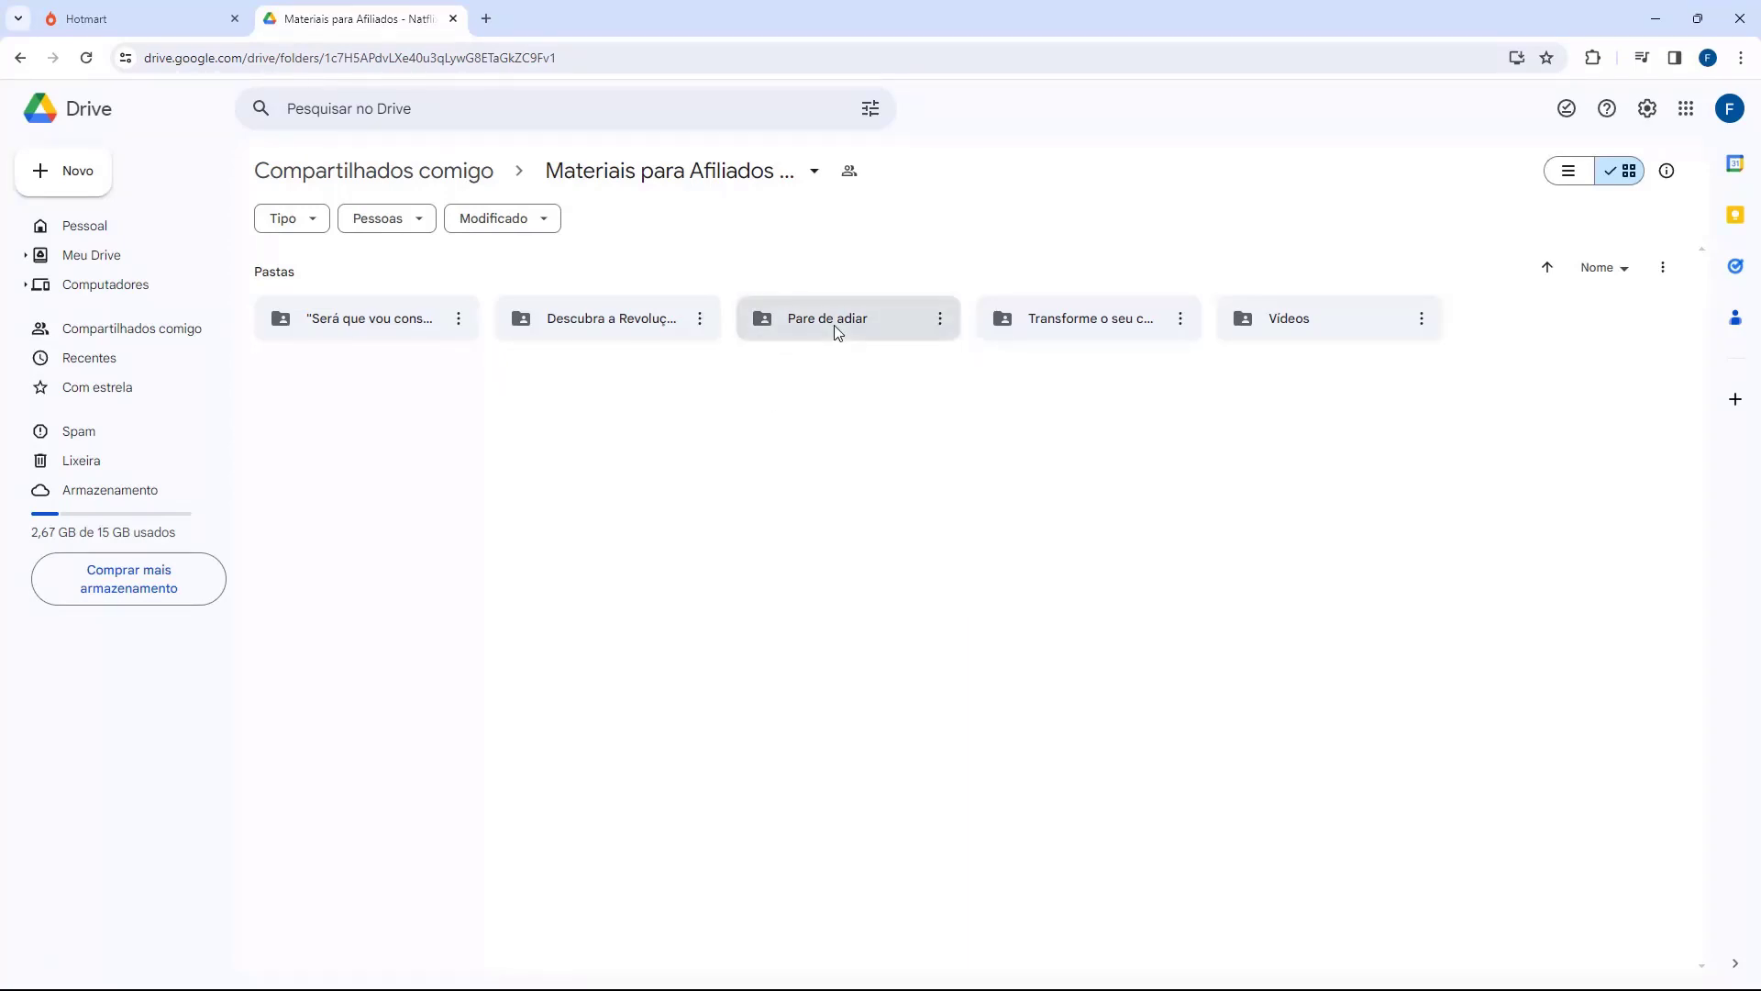
Step: Open the Pare de adiar folder and preview its creatives, ending on [CRIATIVO-005]_feed (3).png
{"action": "double_click", "coordinate": [834, 325]}
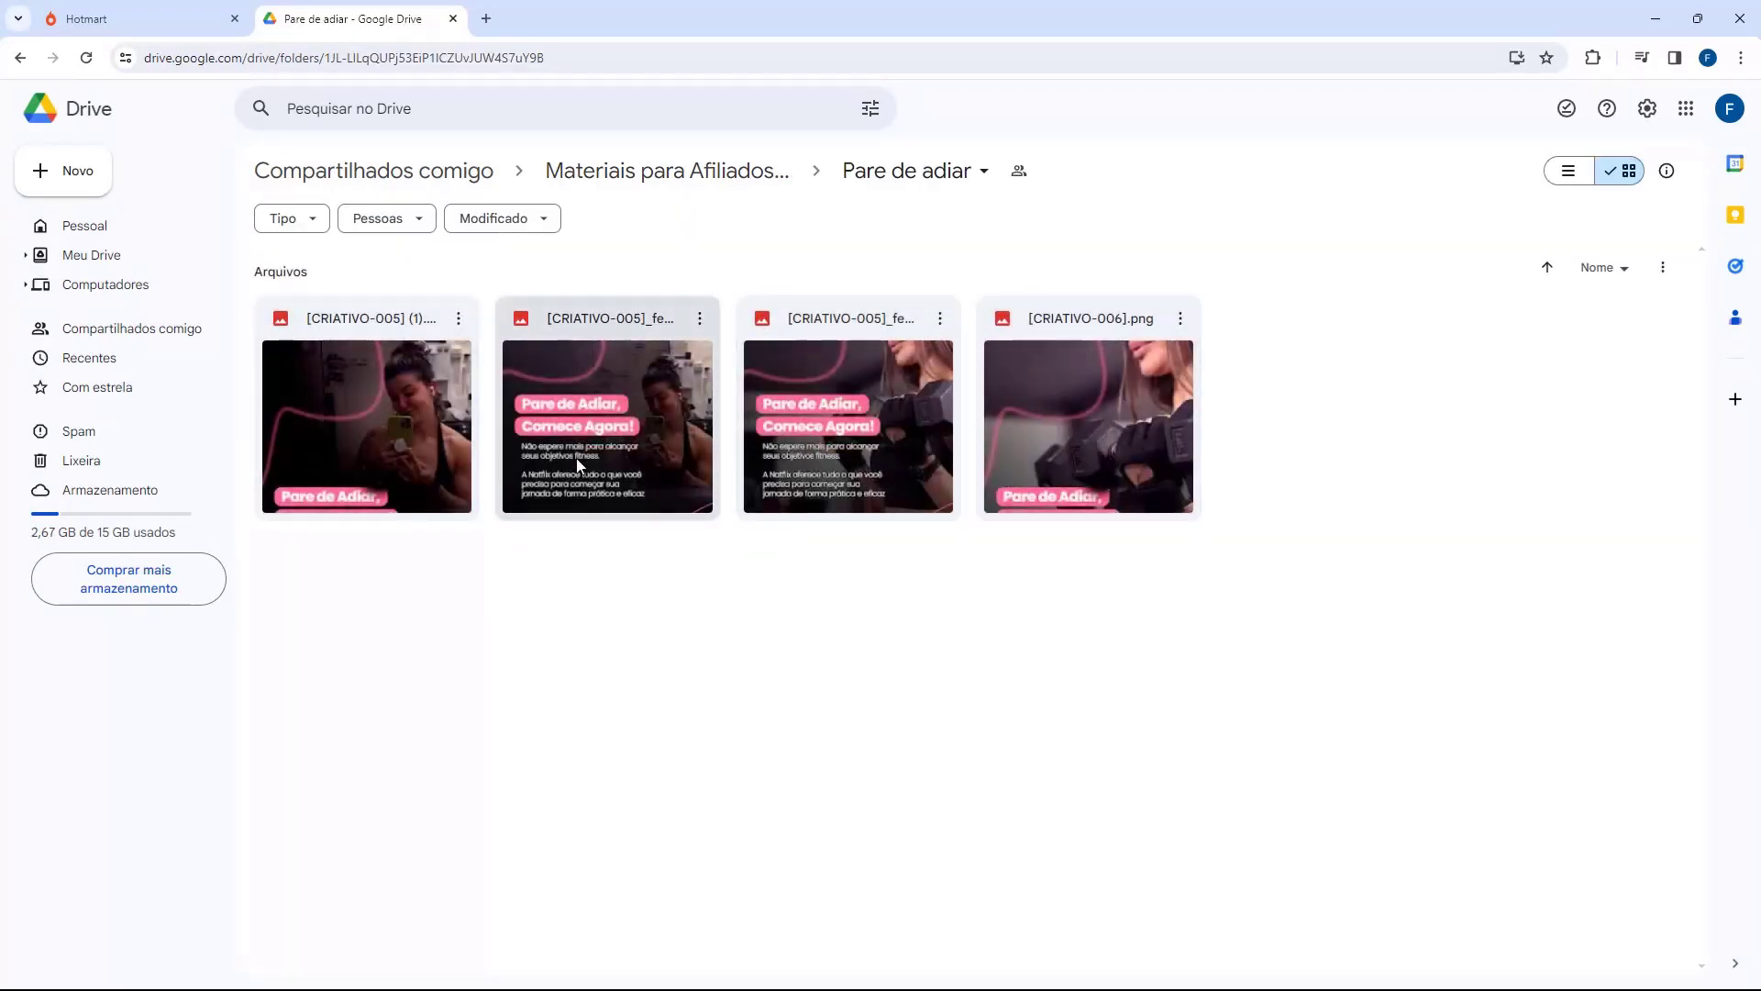
{"action": "double_click", "coordinate": [412, 445]}
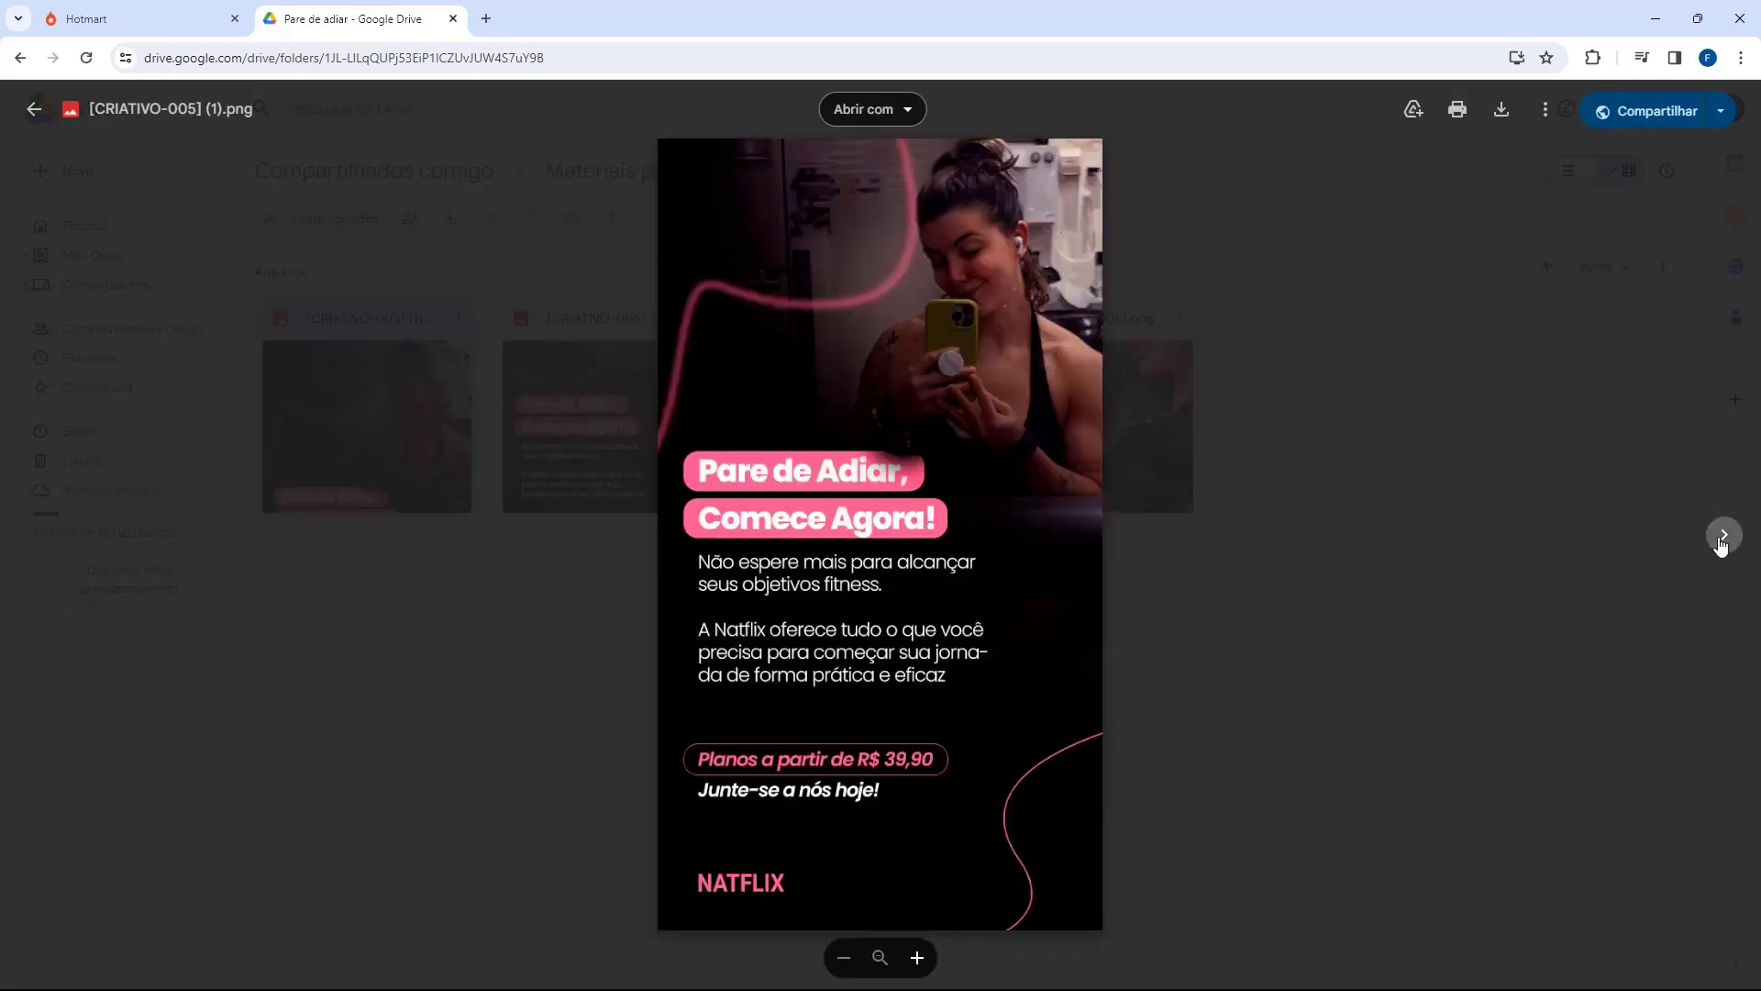
{"action": "left_click", "coordinate": [1723, 535]}
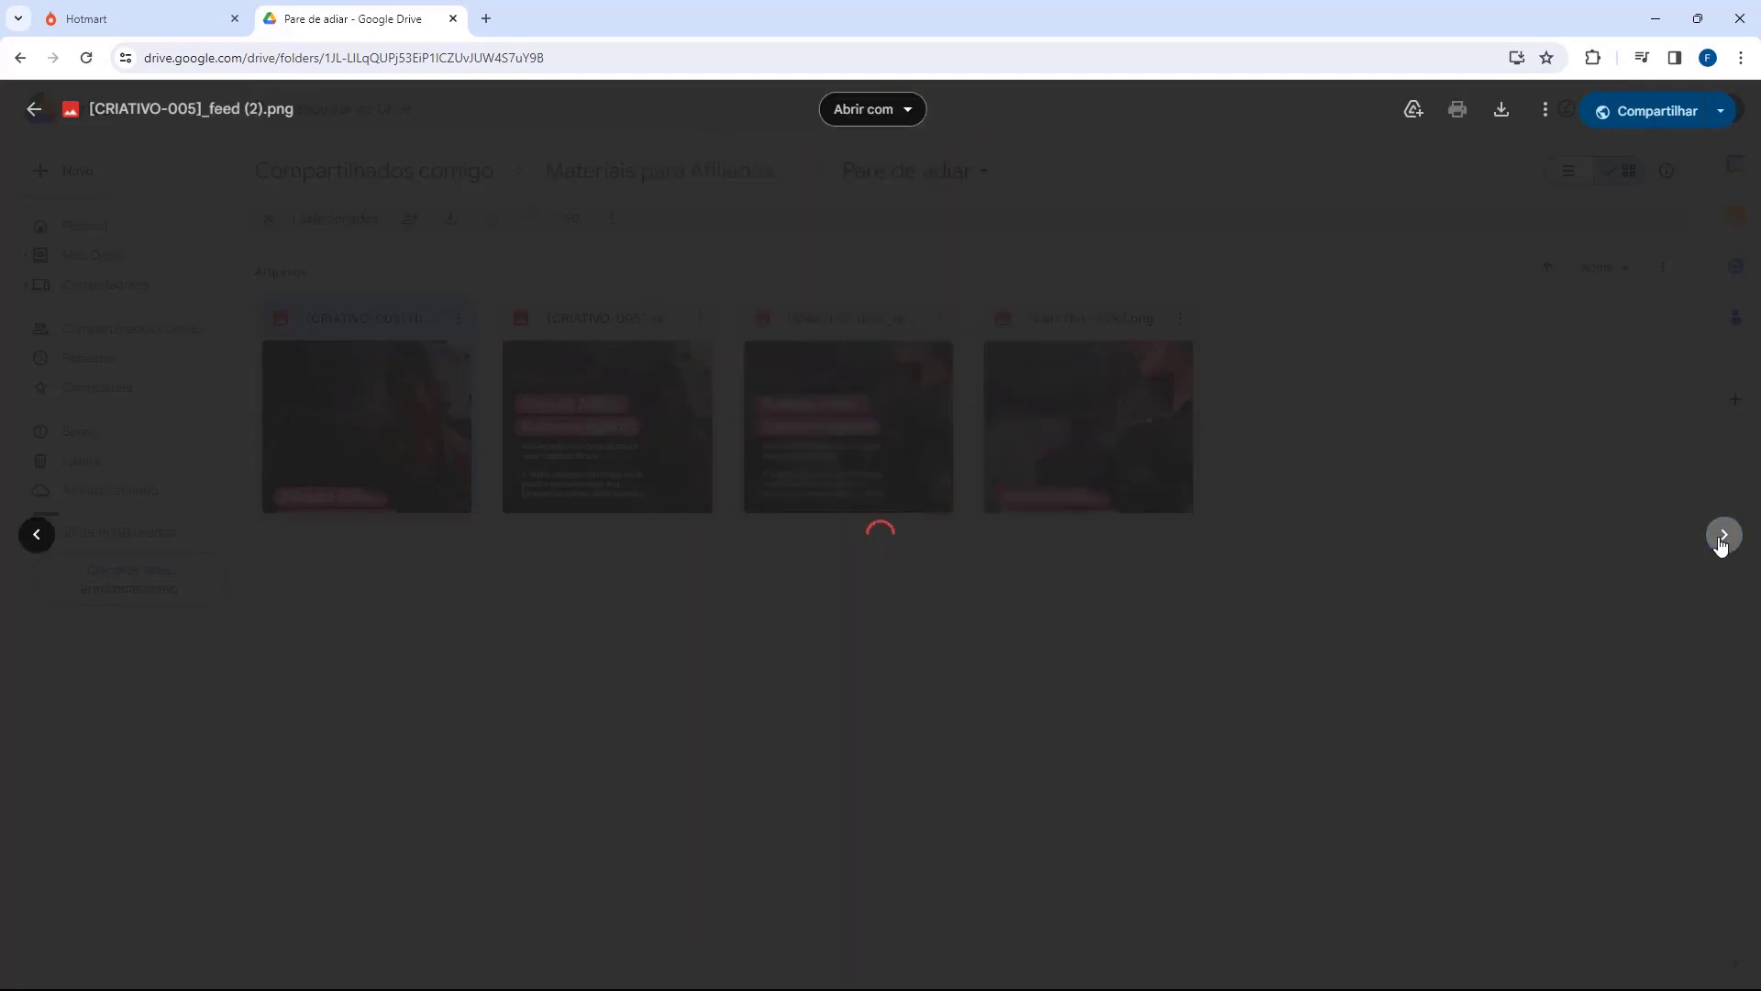
{"action": "left_click", "coordinate": [1722, 540]}
{"action": "left_click", "coordinate": [1722, 542]}
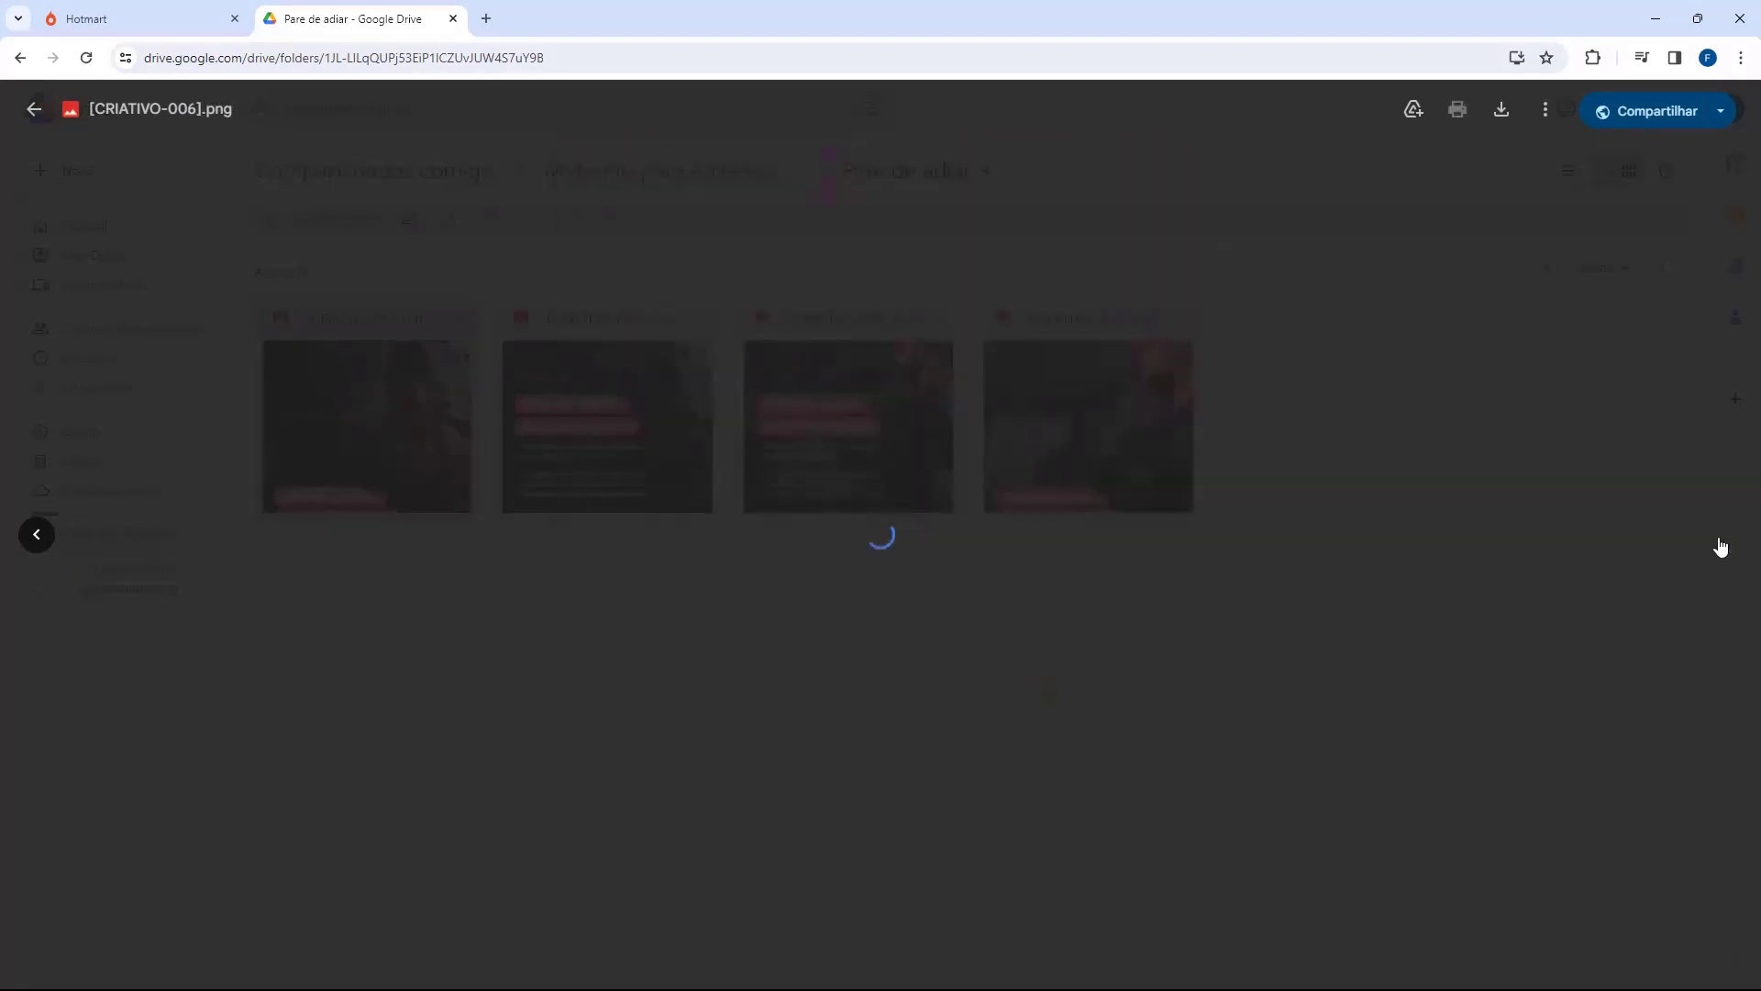
{"action": "left_click", "coordinate": [19, 535]}
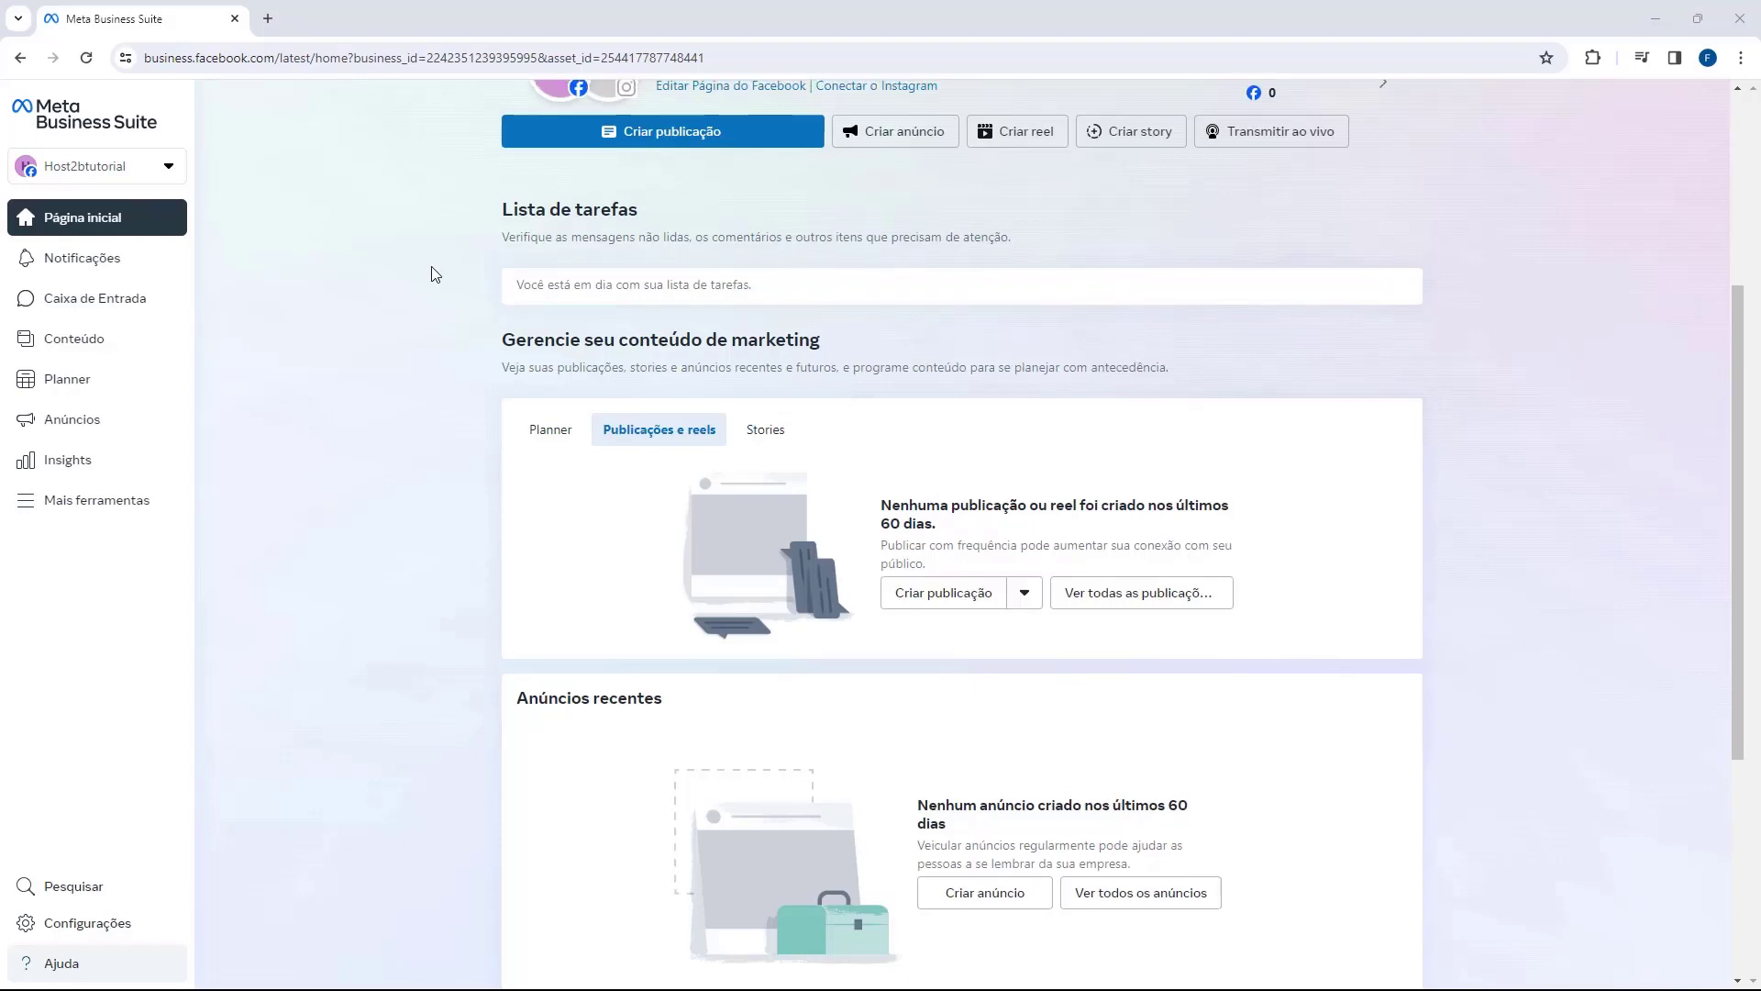
Step: Launch Gerenciador de Anúncios from the Mais ferramentas list in Meta Business Suite
{"action": "scroll", "coordinate": [435, 273], "scroll_direction": "up", "scroll_amount": 1}
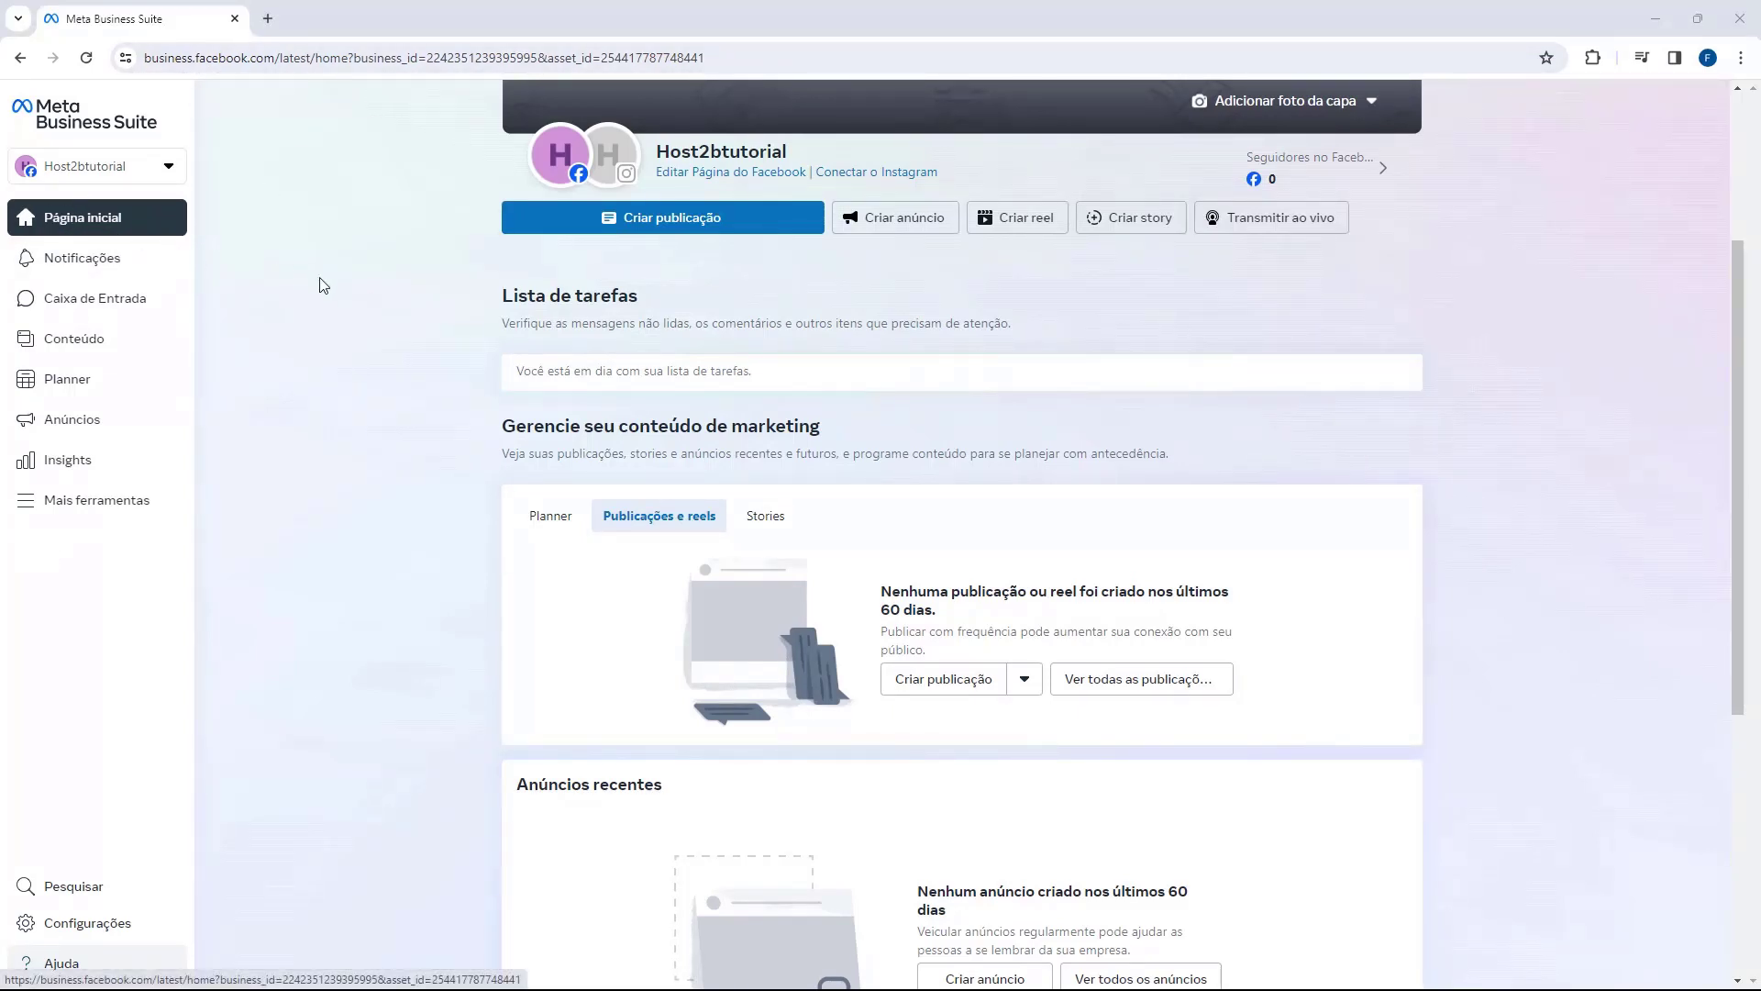
{"action": "left_click", "coordinate": [35, 512]}
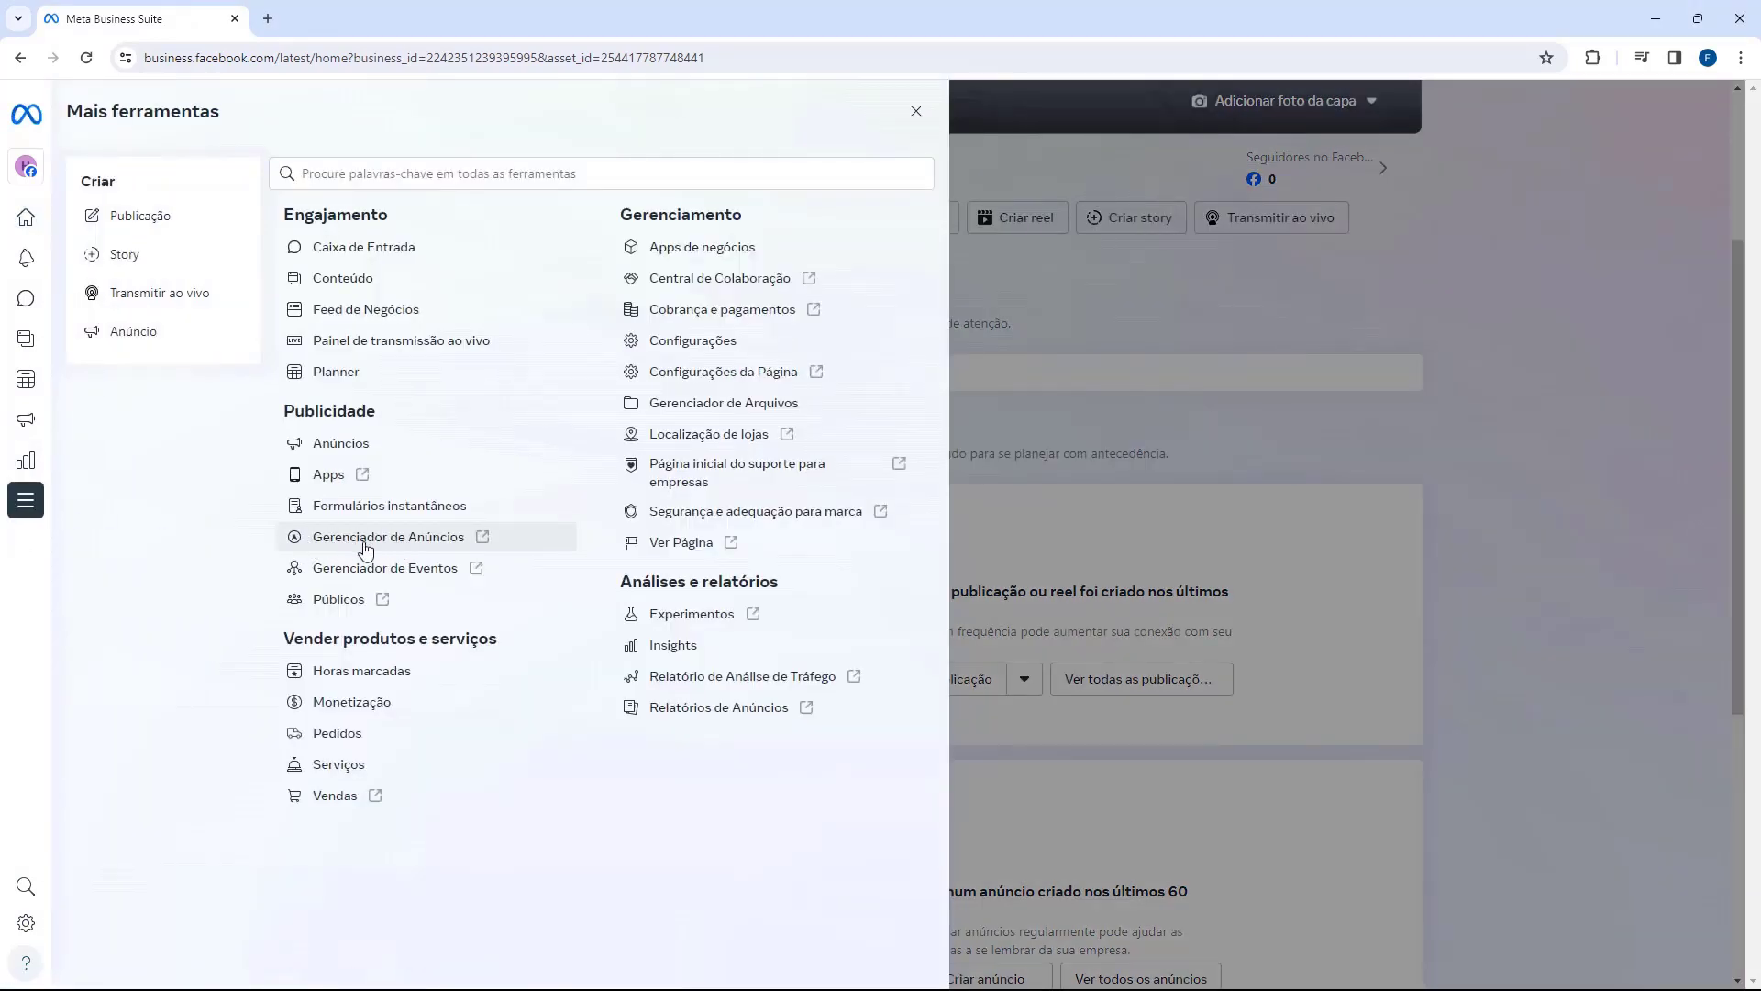
{"action": "left_click", "coordinate": [423, 543]}
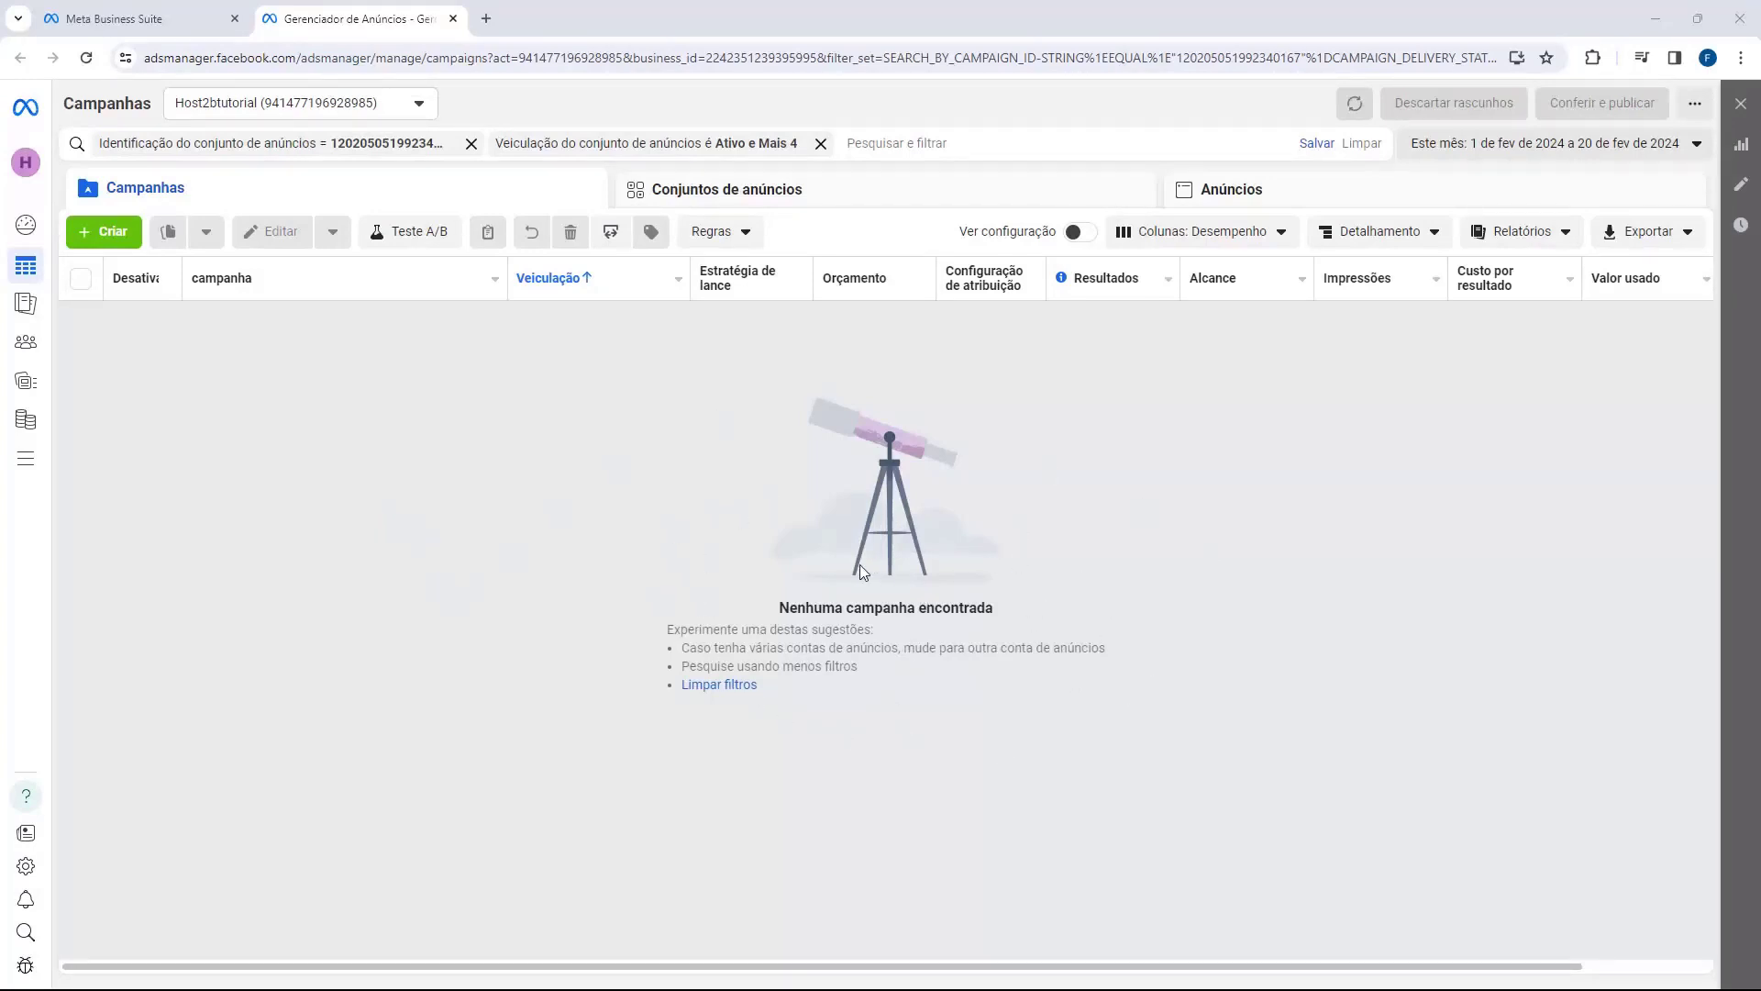
Step: Create a campaign with the Vendas objective using the Campanha de vendas manual setup
{"action": "left_click", "coordinate": [119, 240]}
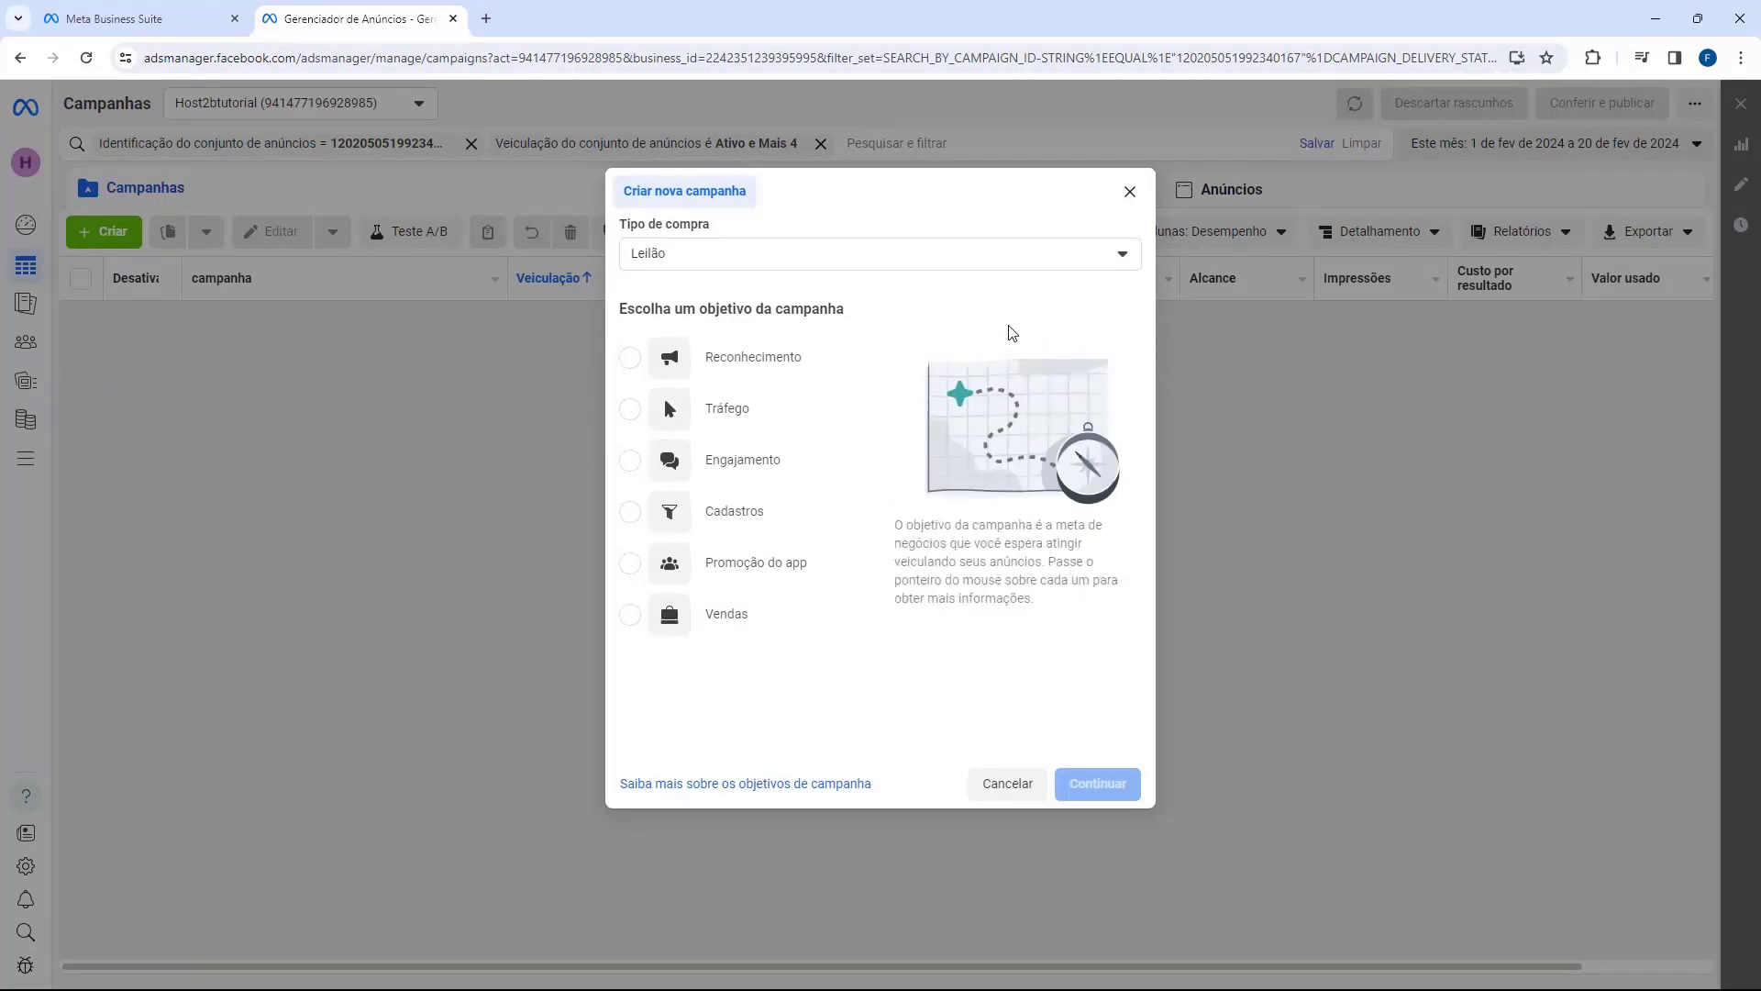
{"action": "left_click_drag", "start_coordinate": [619, 225], "coordinate": [680, 255]}
{"action": "left_click", "coordinate": [629, 612]}
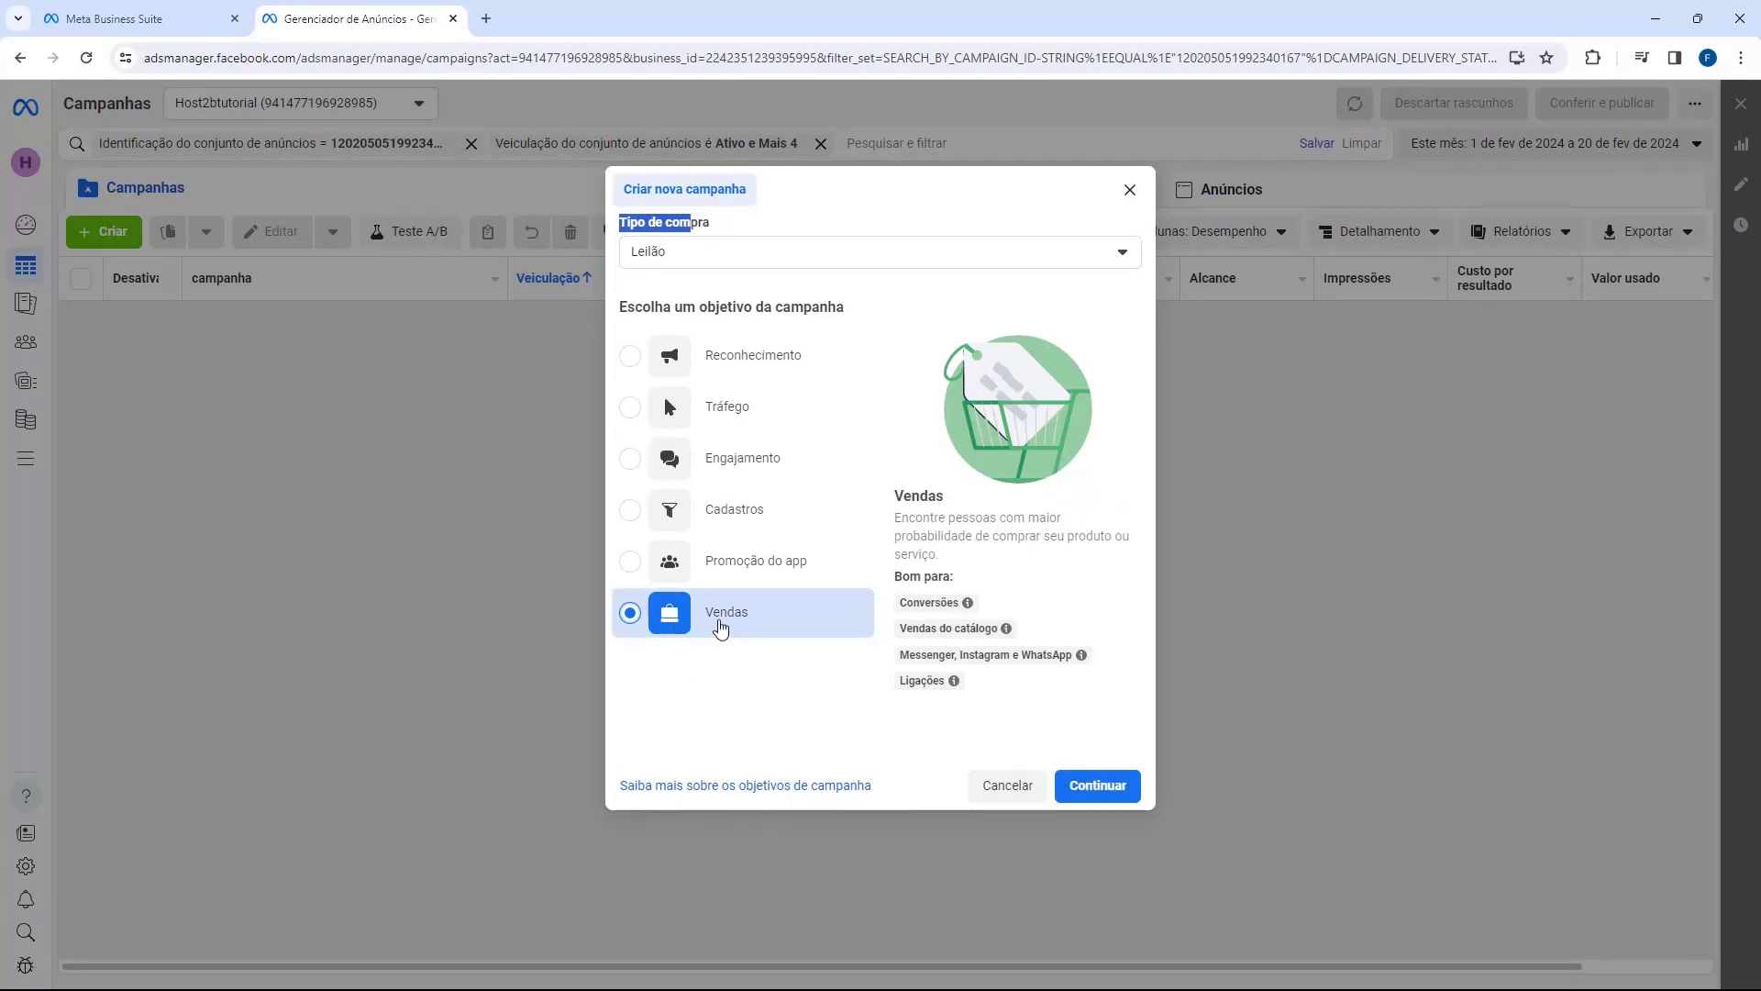
{"action": "left_click", "coordinate": [1095, 790]}
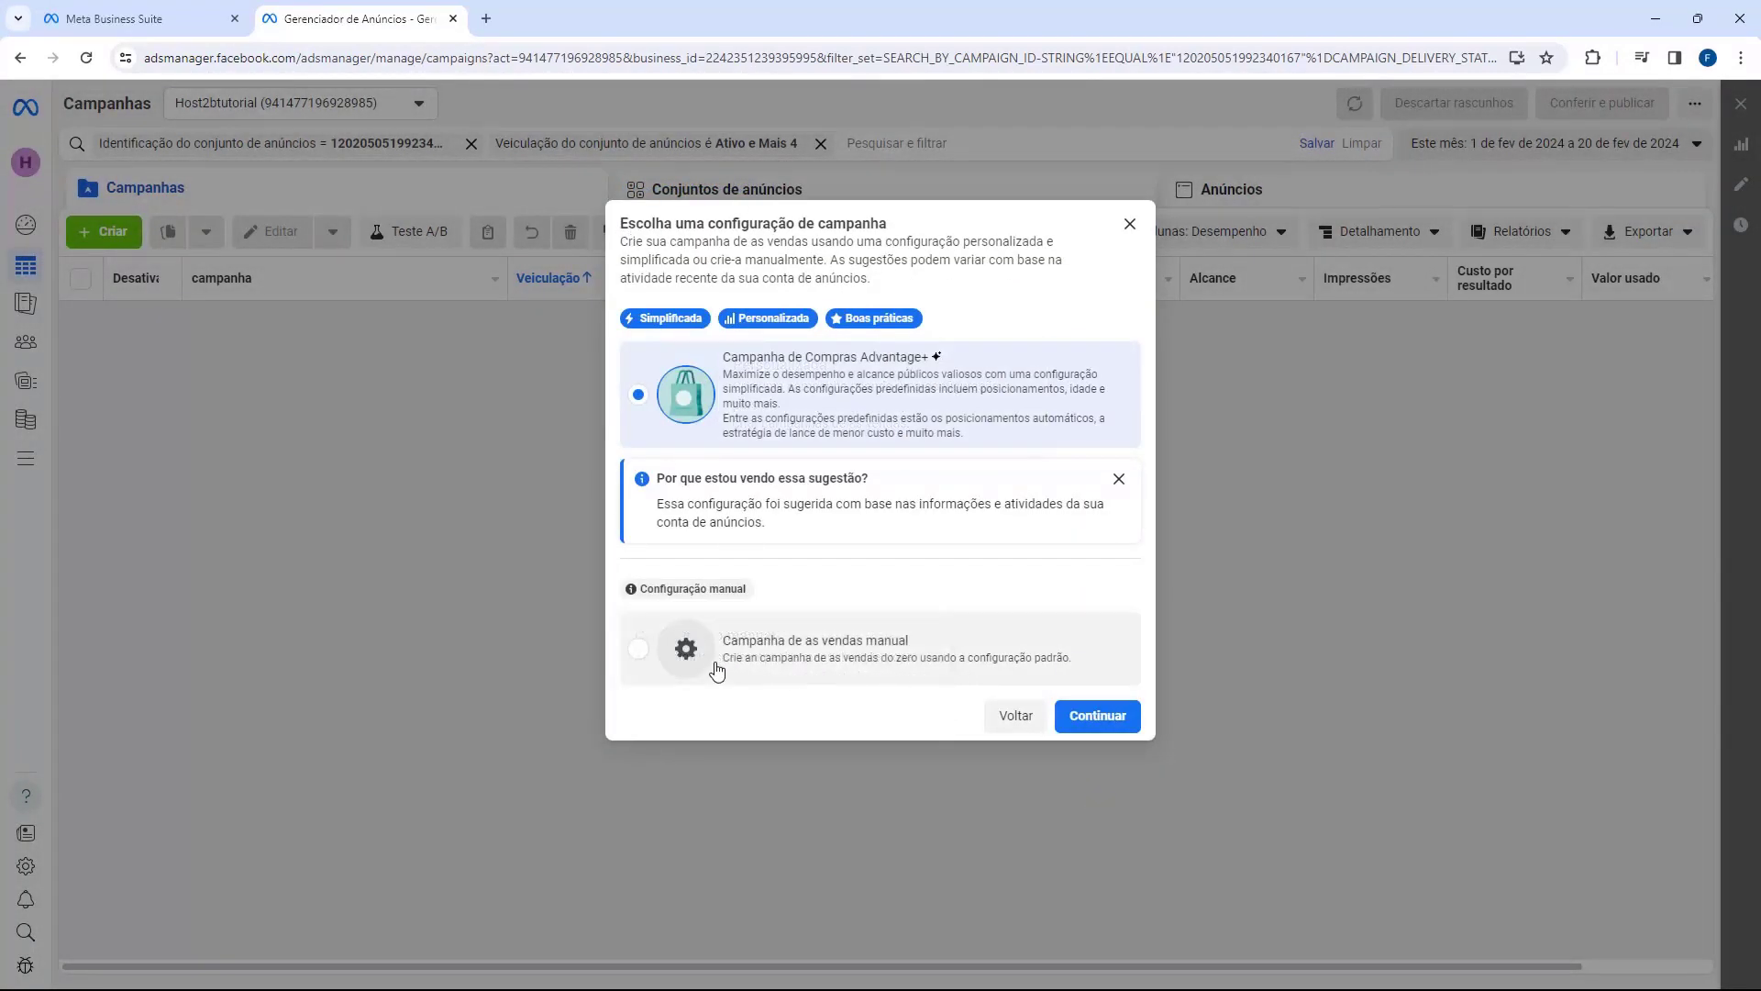
{"action": "left_click", "coordinate": [827, 656]}
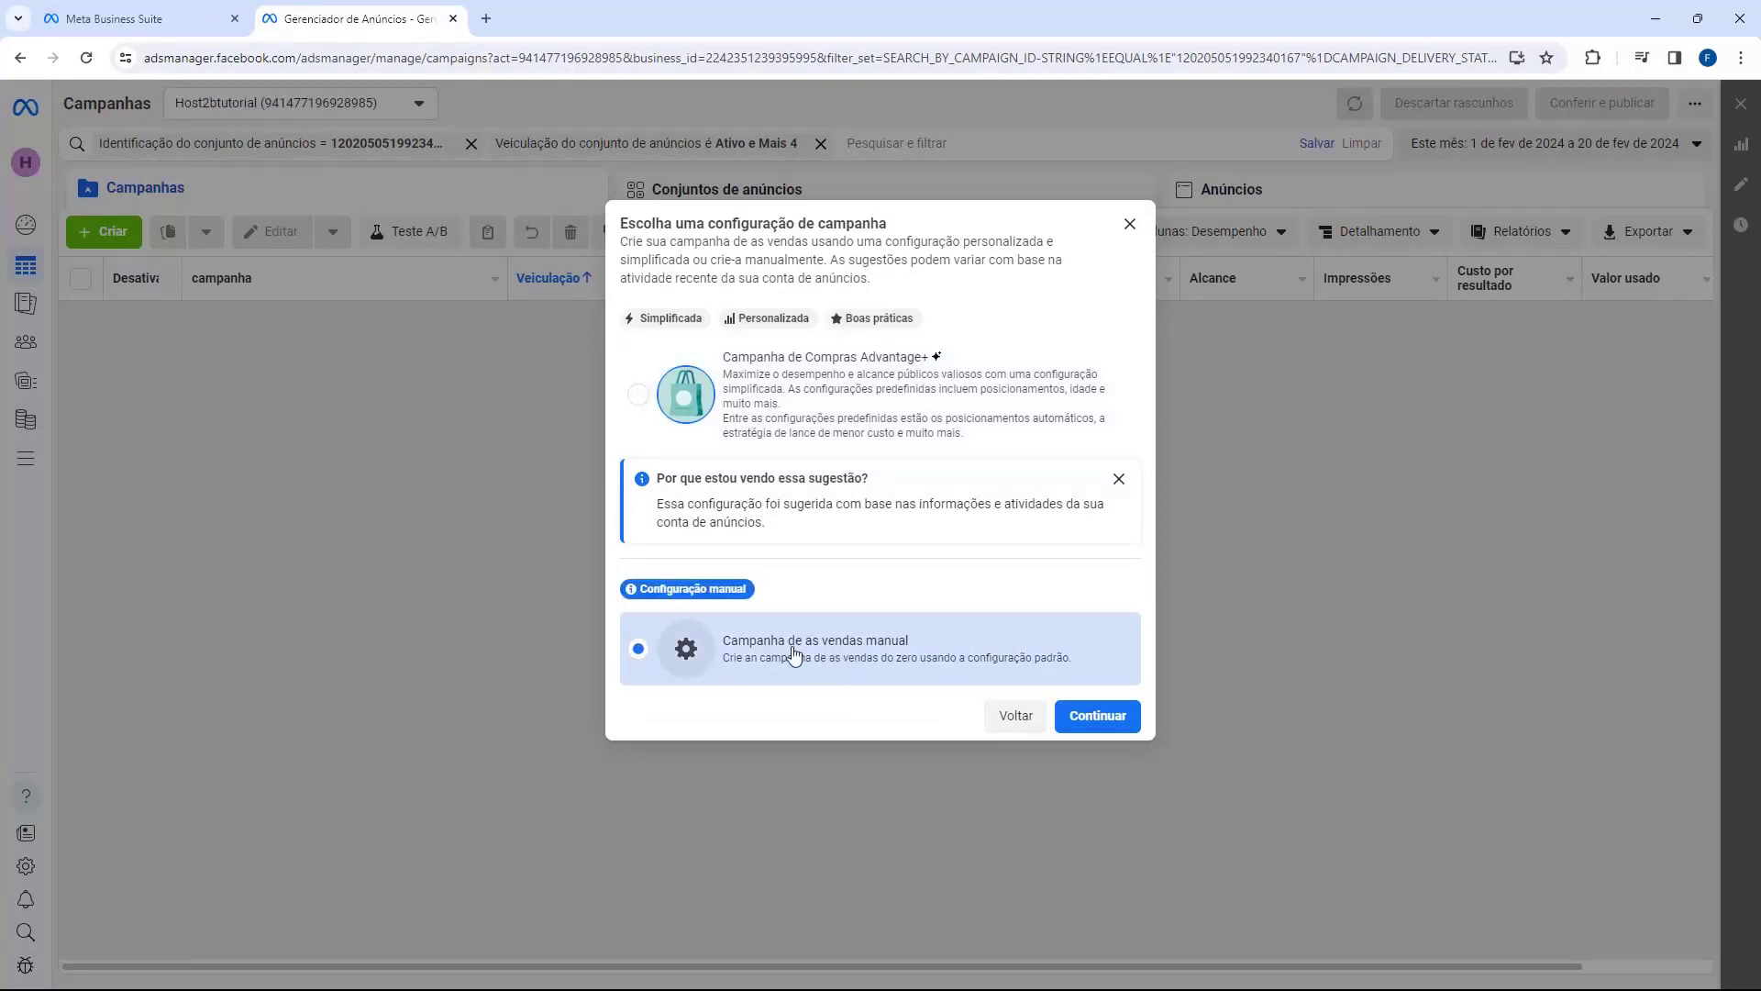
{"action": "left_click", "coordinate": [1095, 716]}
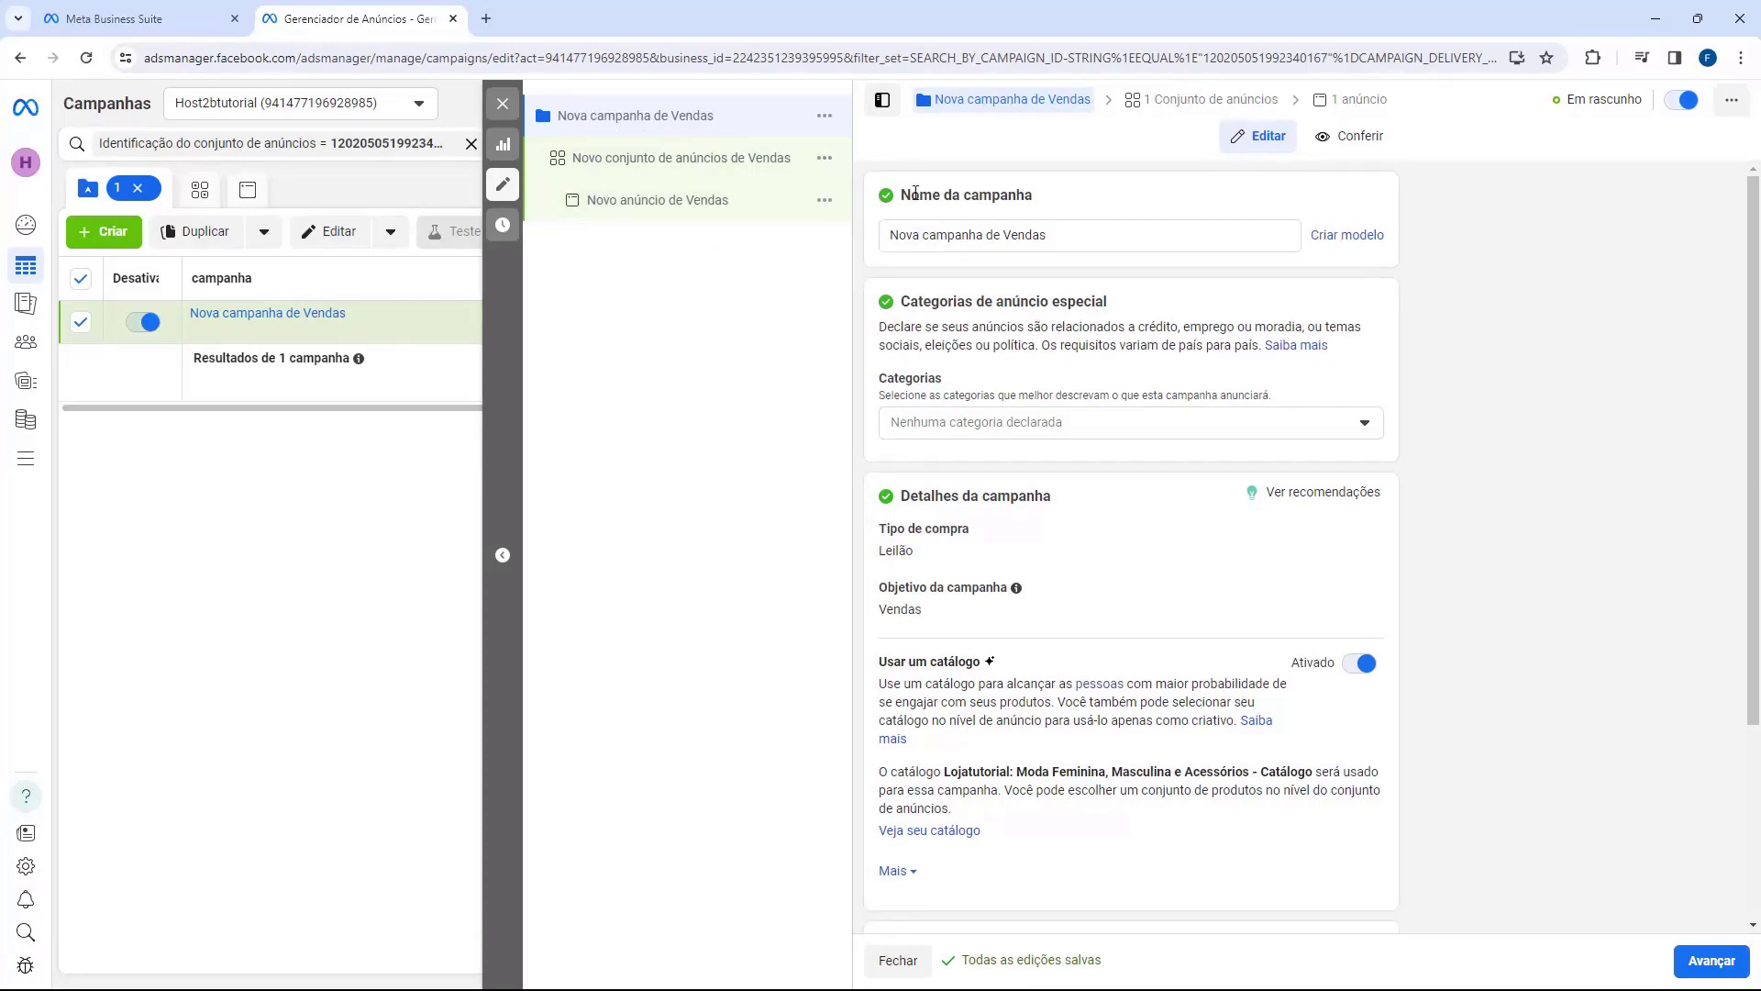
Step: Rename the campaign to CAMPANHA 1
{"action": "left_click_drag", "start_coordinate": [902, 197], "coordinate": [993, 234]}
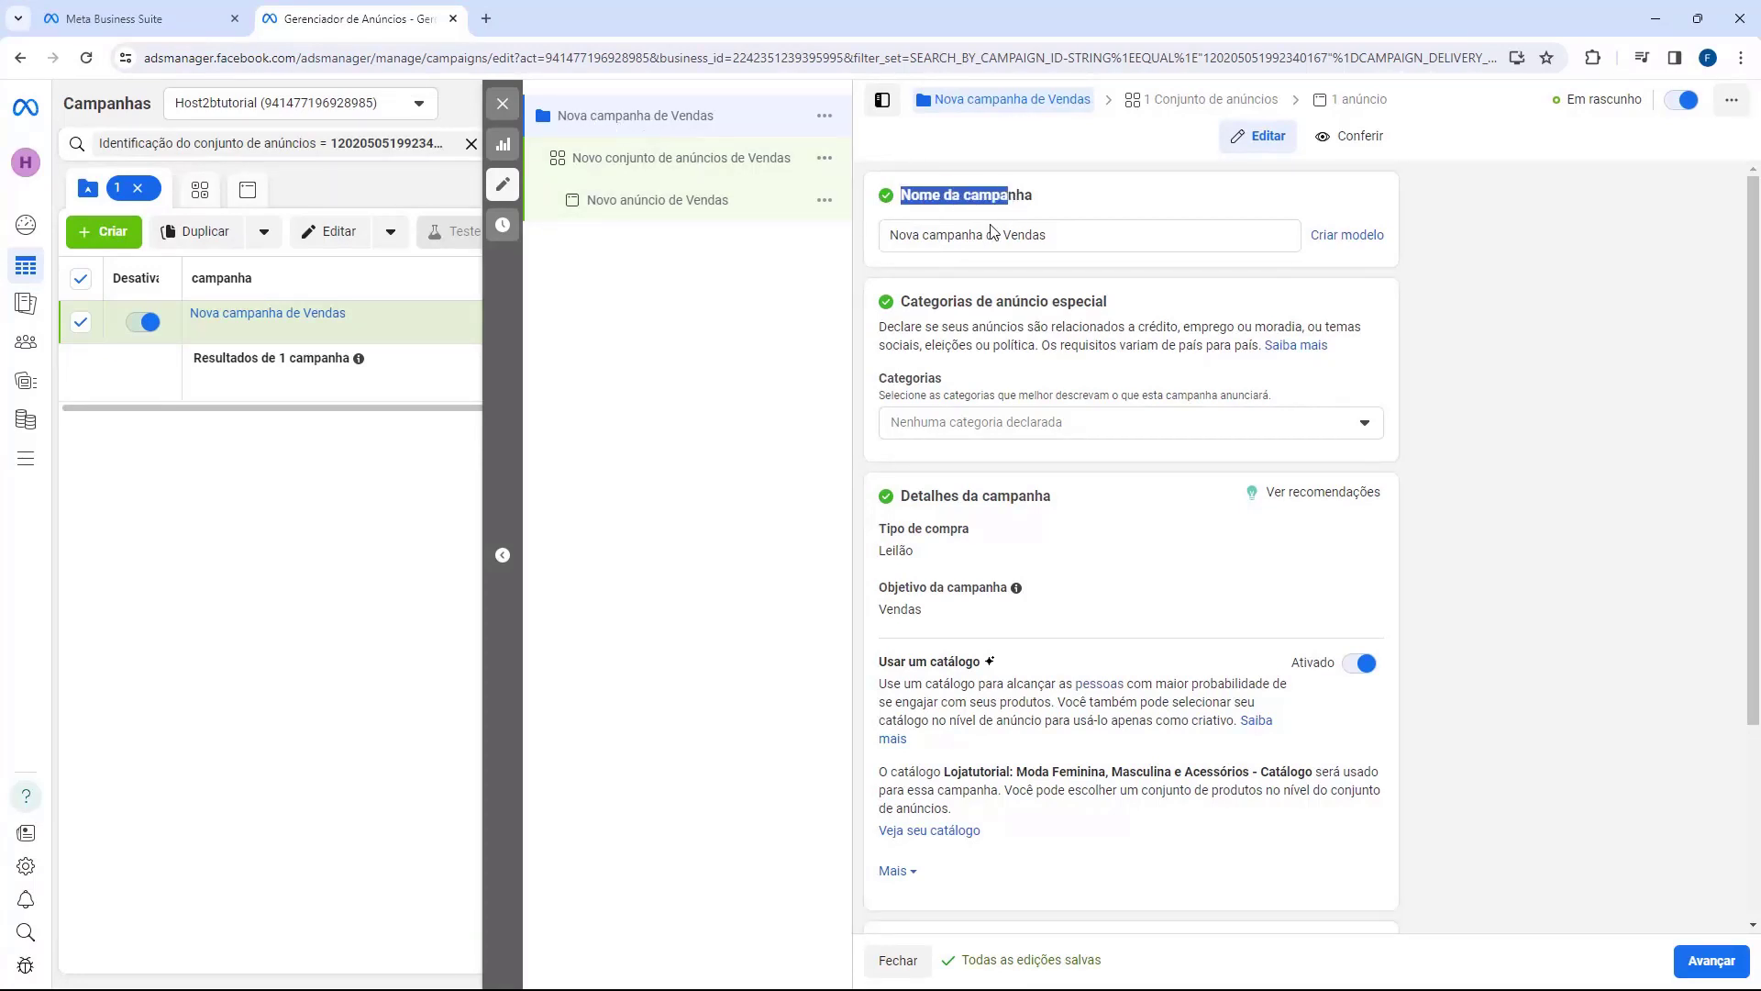
{"action": "left_click", "coordinate": [992, 235]}
{"action": "triple_click", "coordinate": [992, 235]}
{"action": "type", "text": "CAMA"}
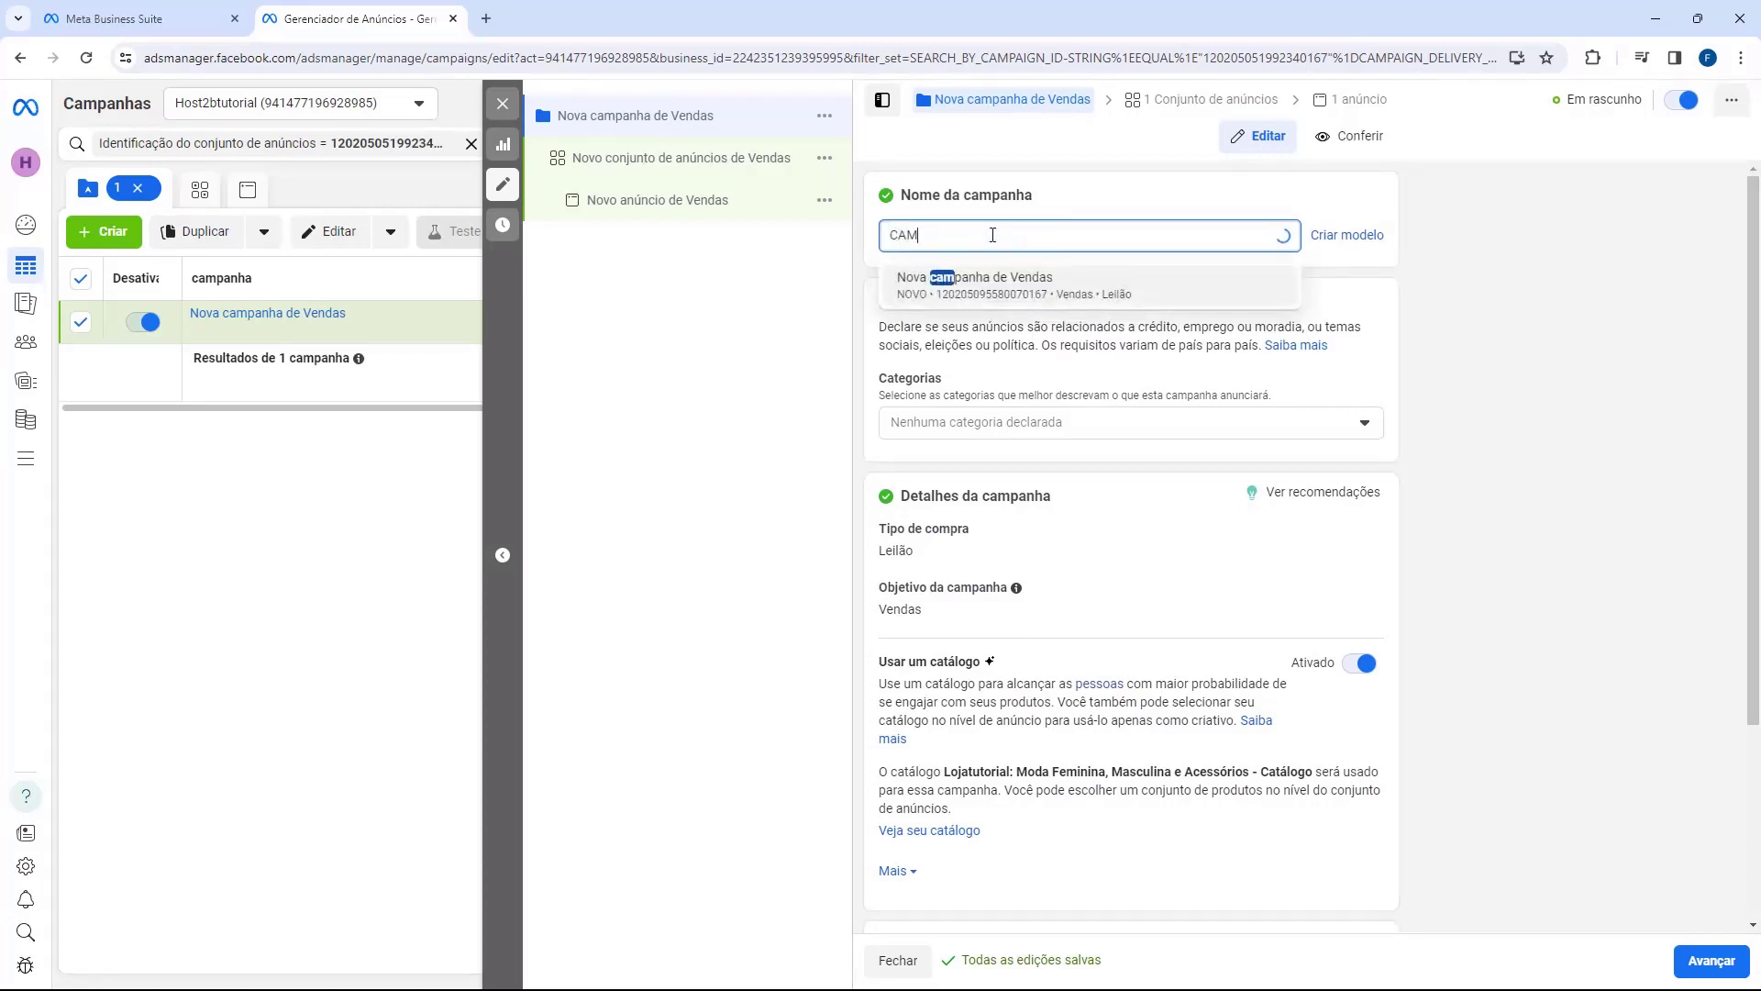
{"action": "key", "text": "BackSpace"}
{"action": "type", "text": "PANHA 1"}
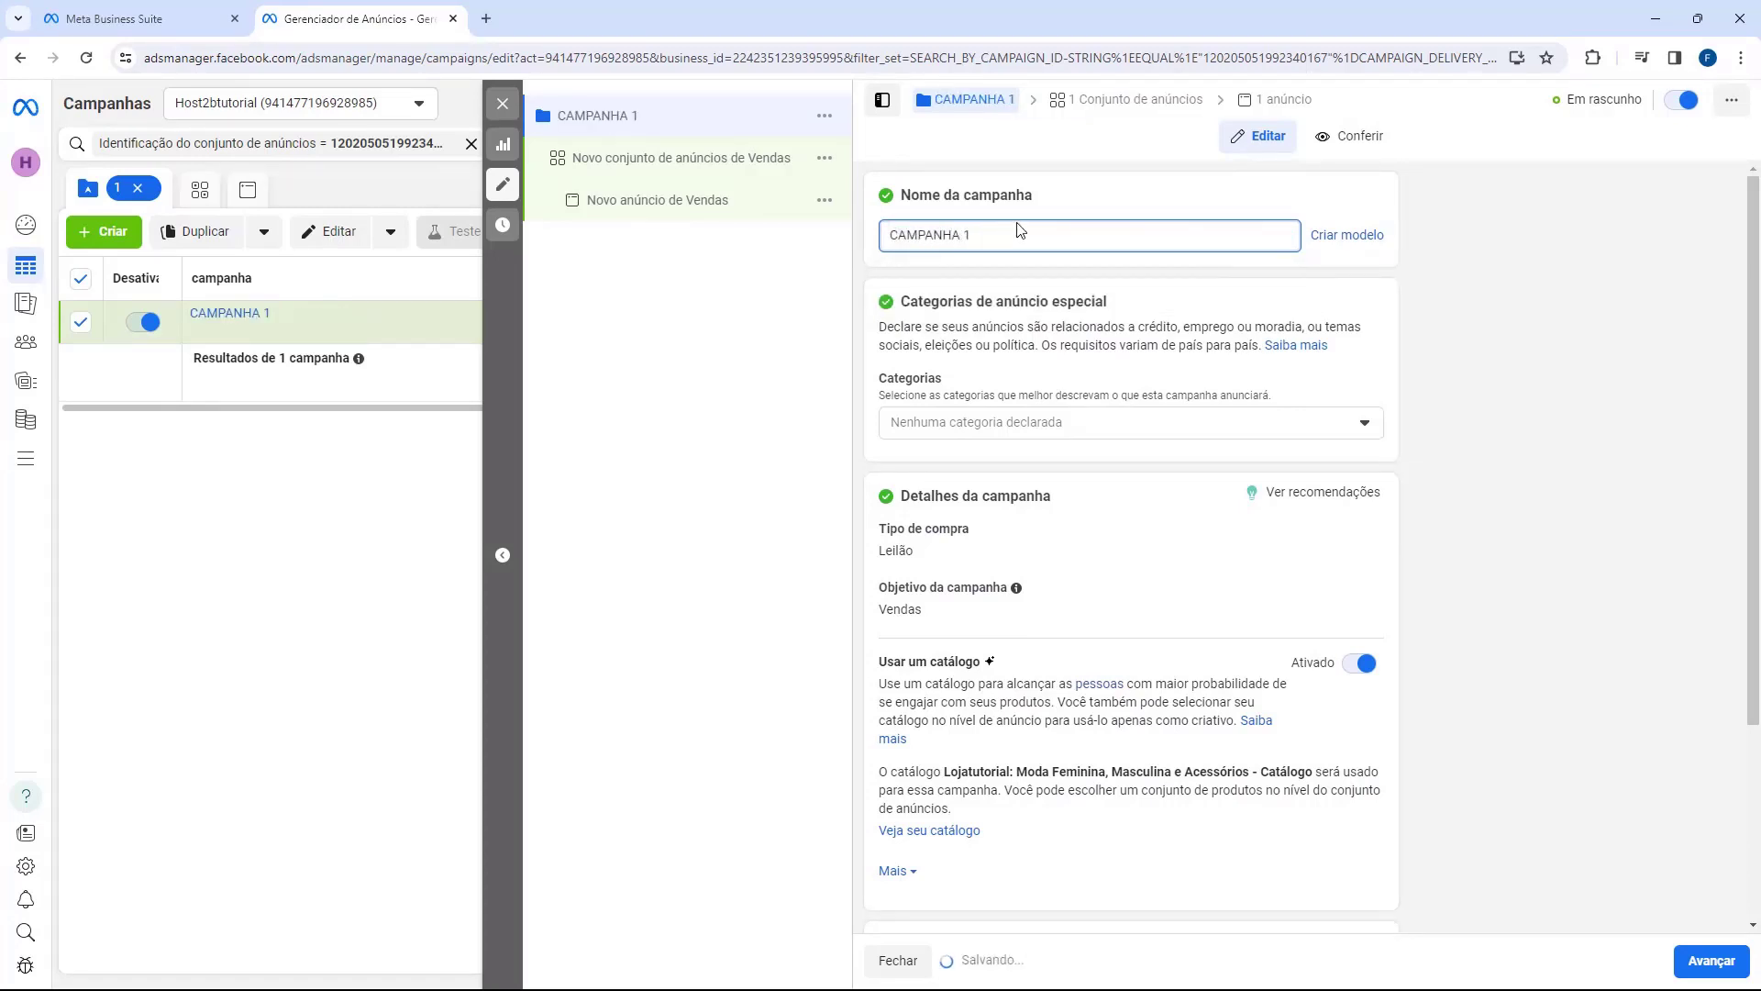
{"action": "left_click", "coordinate": [1013, 260]}
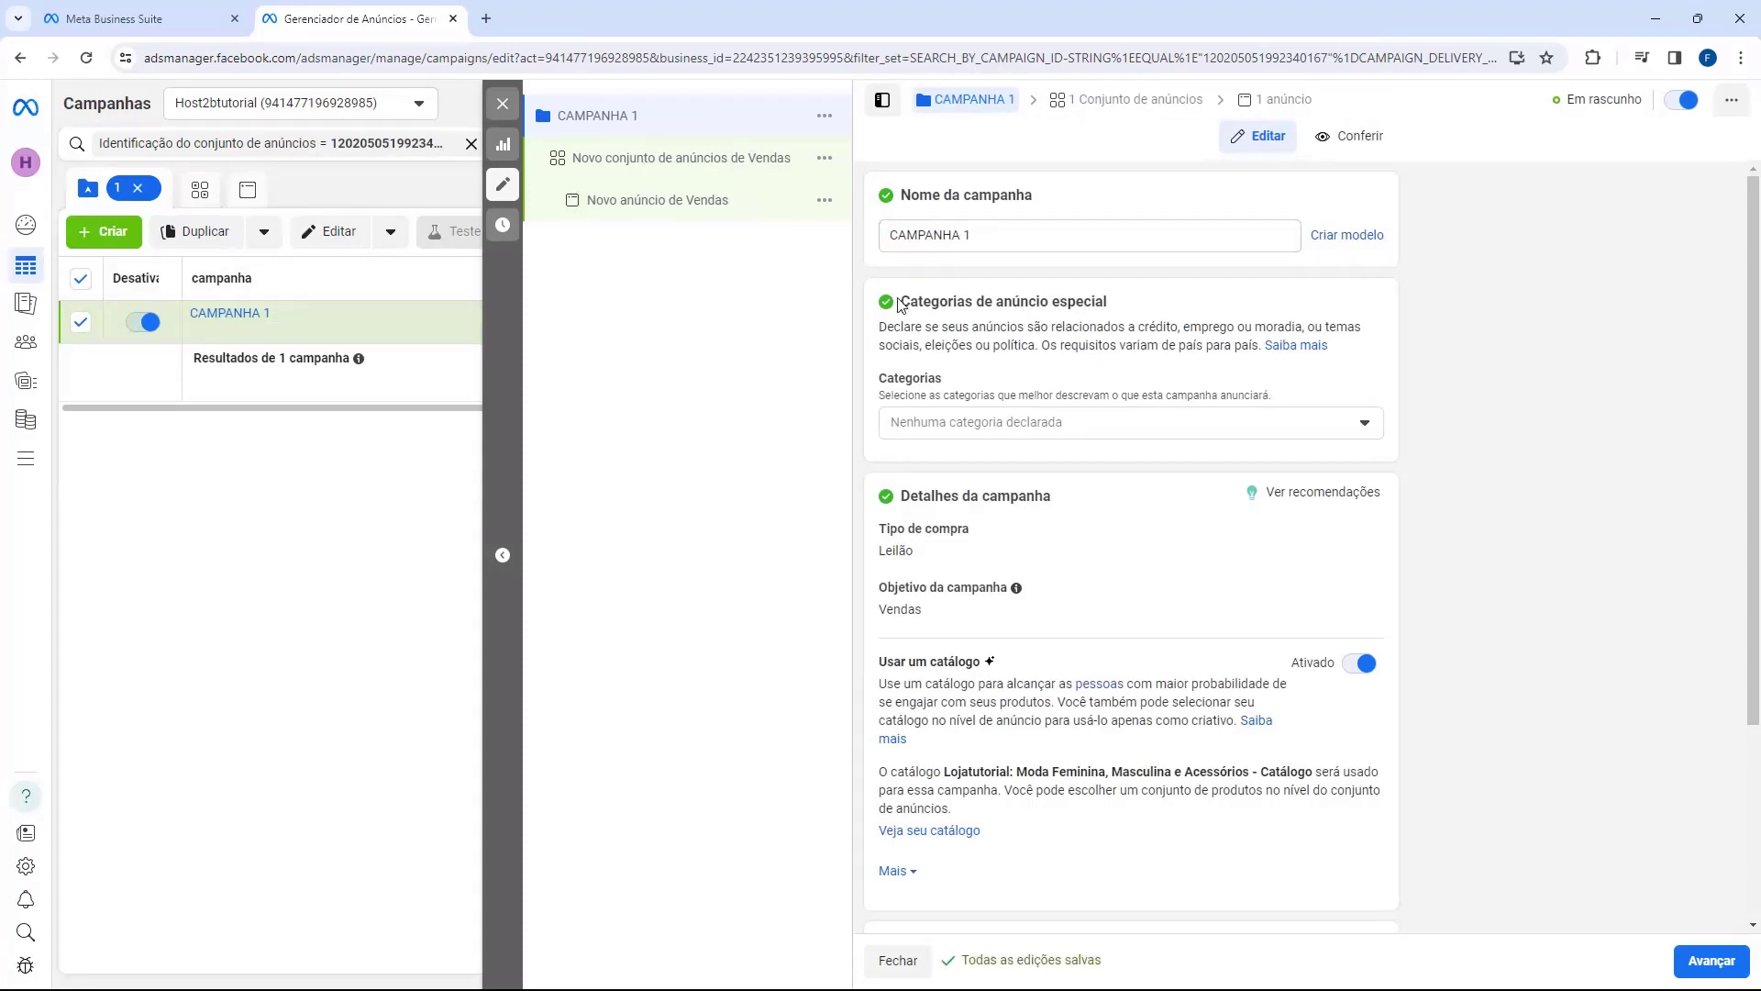
Step: Leave the special ad categories with none declared
{"action": "left_click_drag", "start_coordinate": [906, 305], "coordinate": [1043, 305]}
{"action": "left_click", "coordinate": [964, 309]}
{"action": "left_click", "coordinate": [985, 421]}
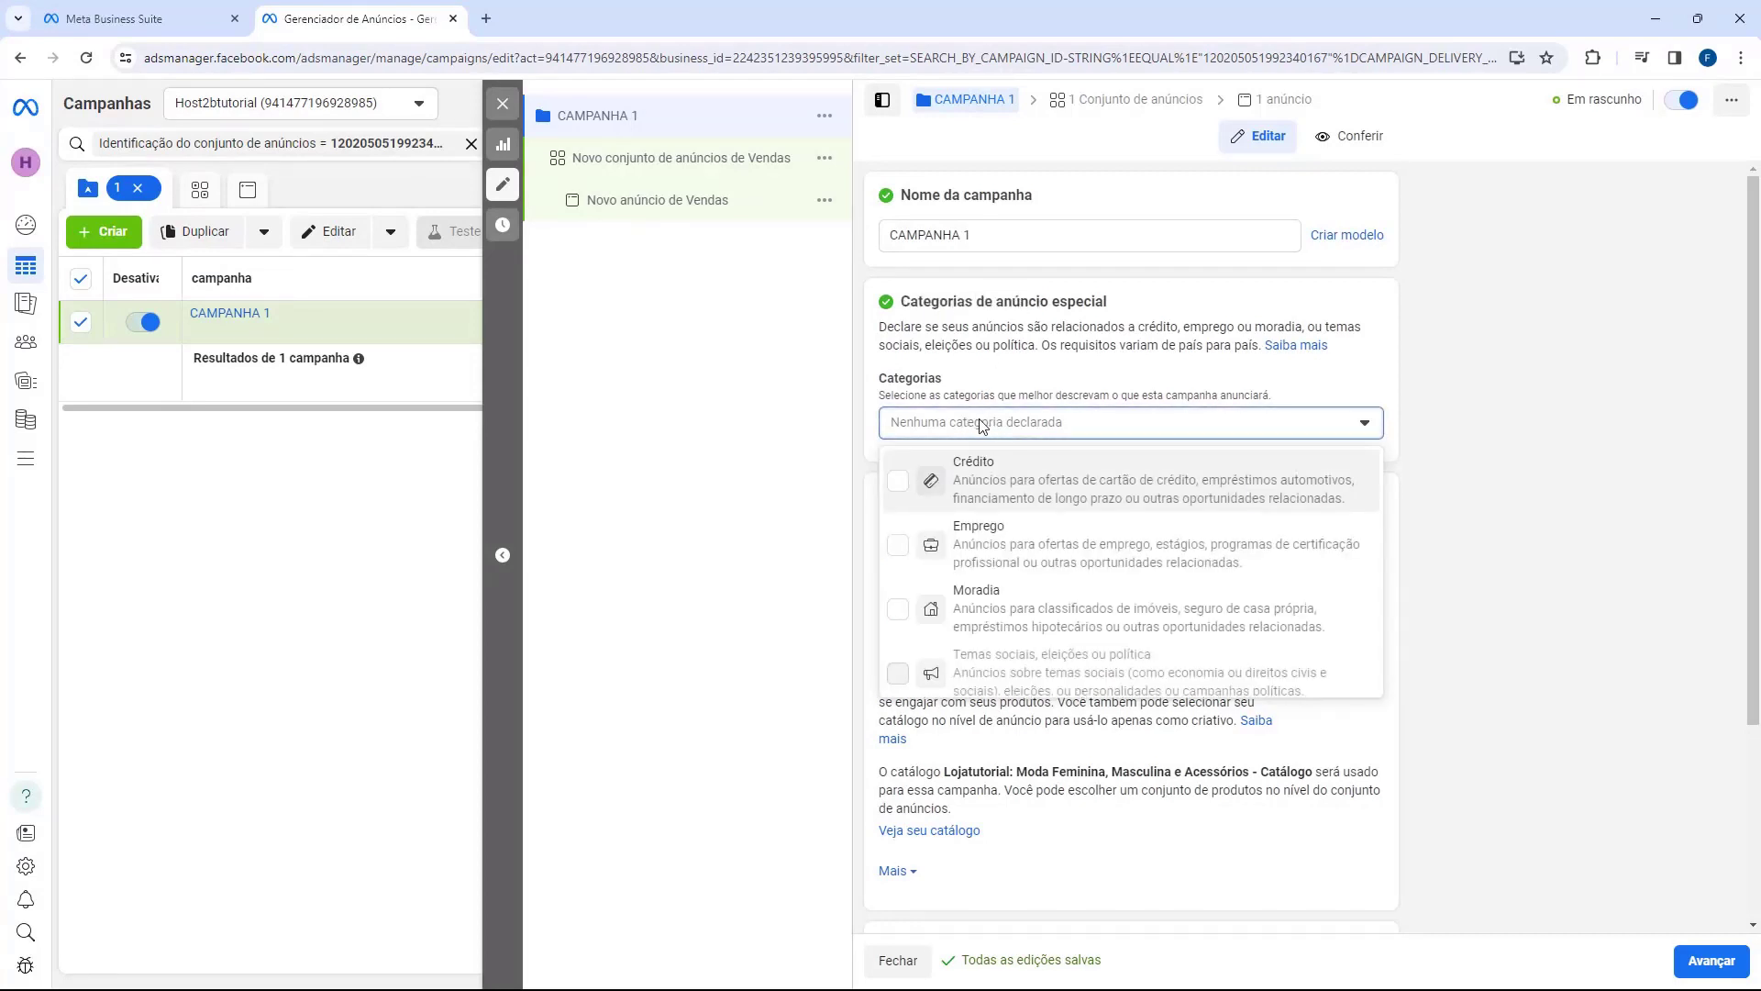
{"action": "left_click", "coordinate": [1056, 424]}
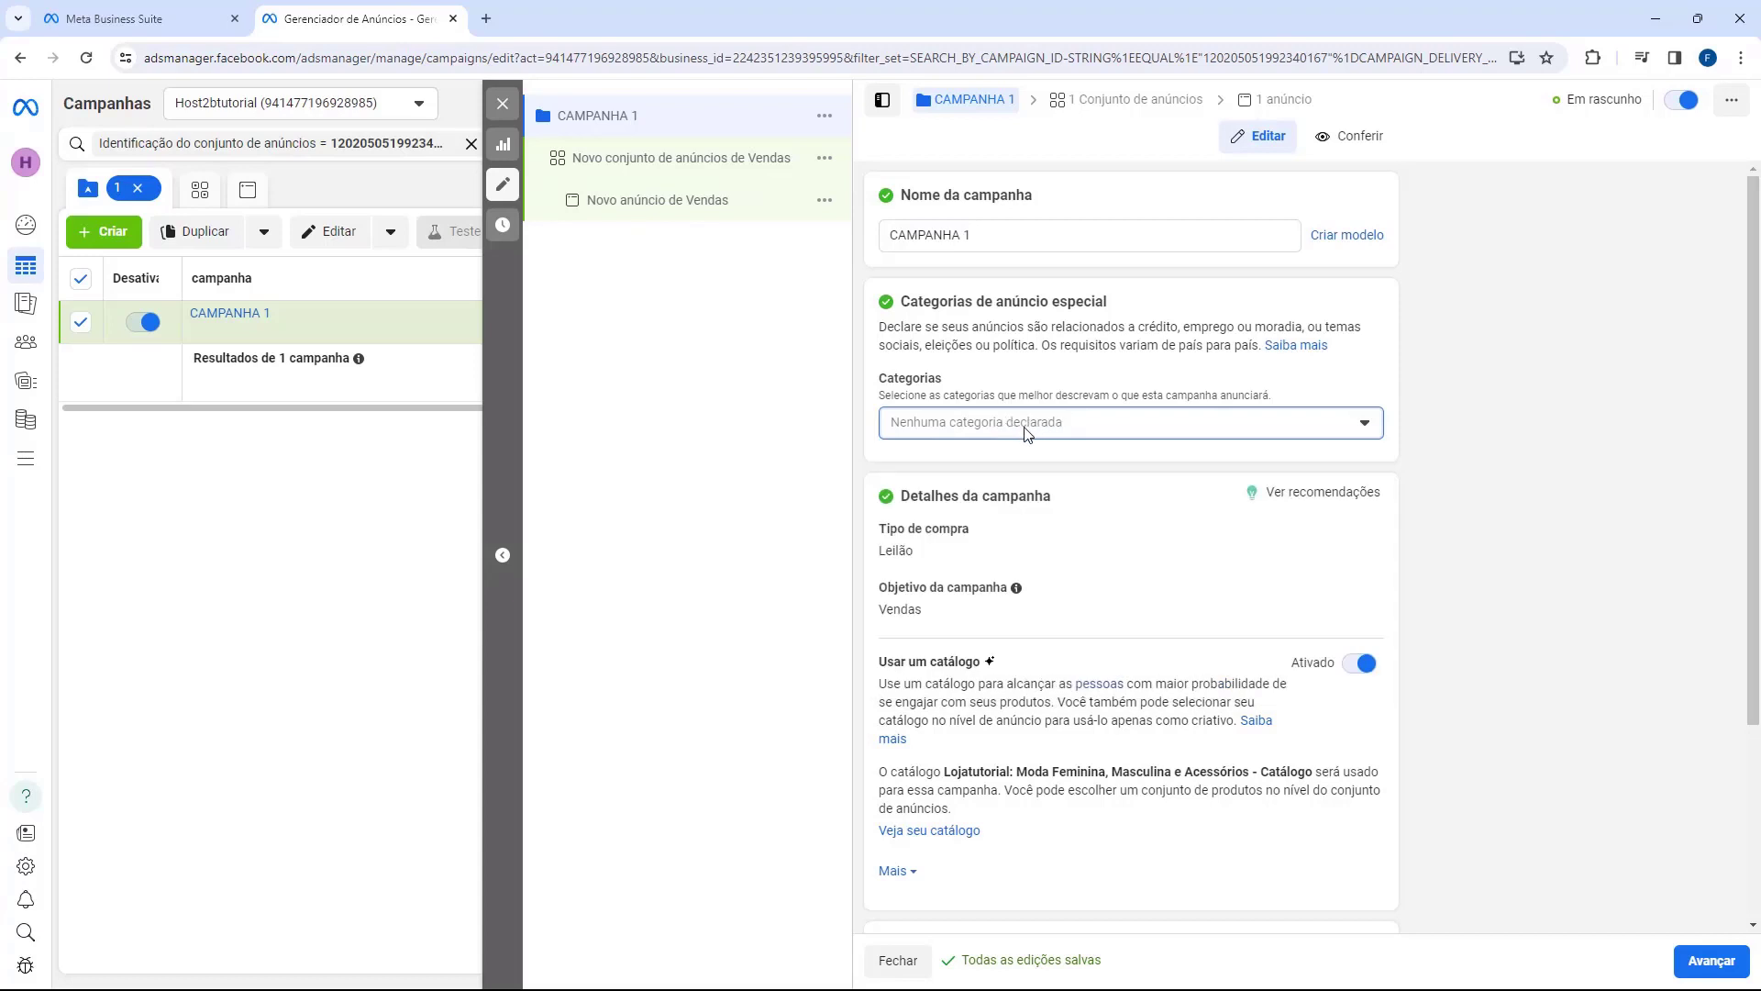
Step: Switch off Usar um catálogo and go to the ad set settings
{"action": "scroll", "coordinate": [1025, 433], "scroll_direction": "down", "scroll_amount": 1}
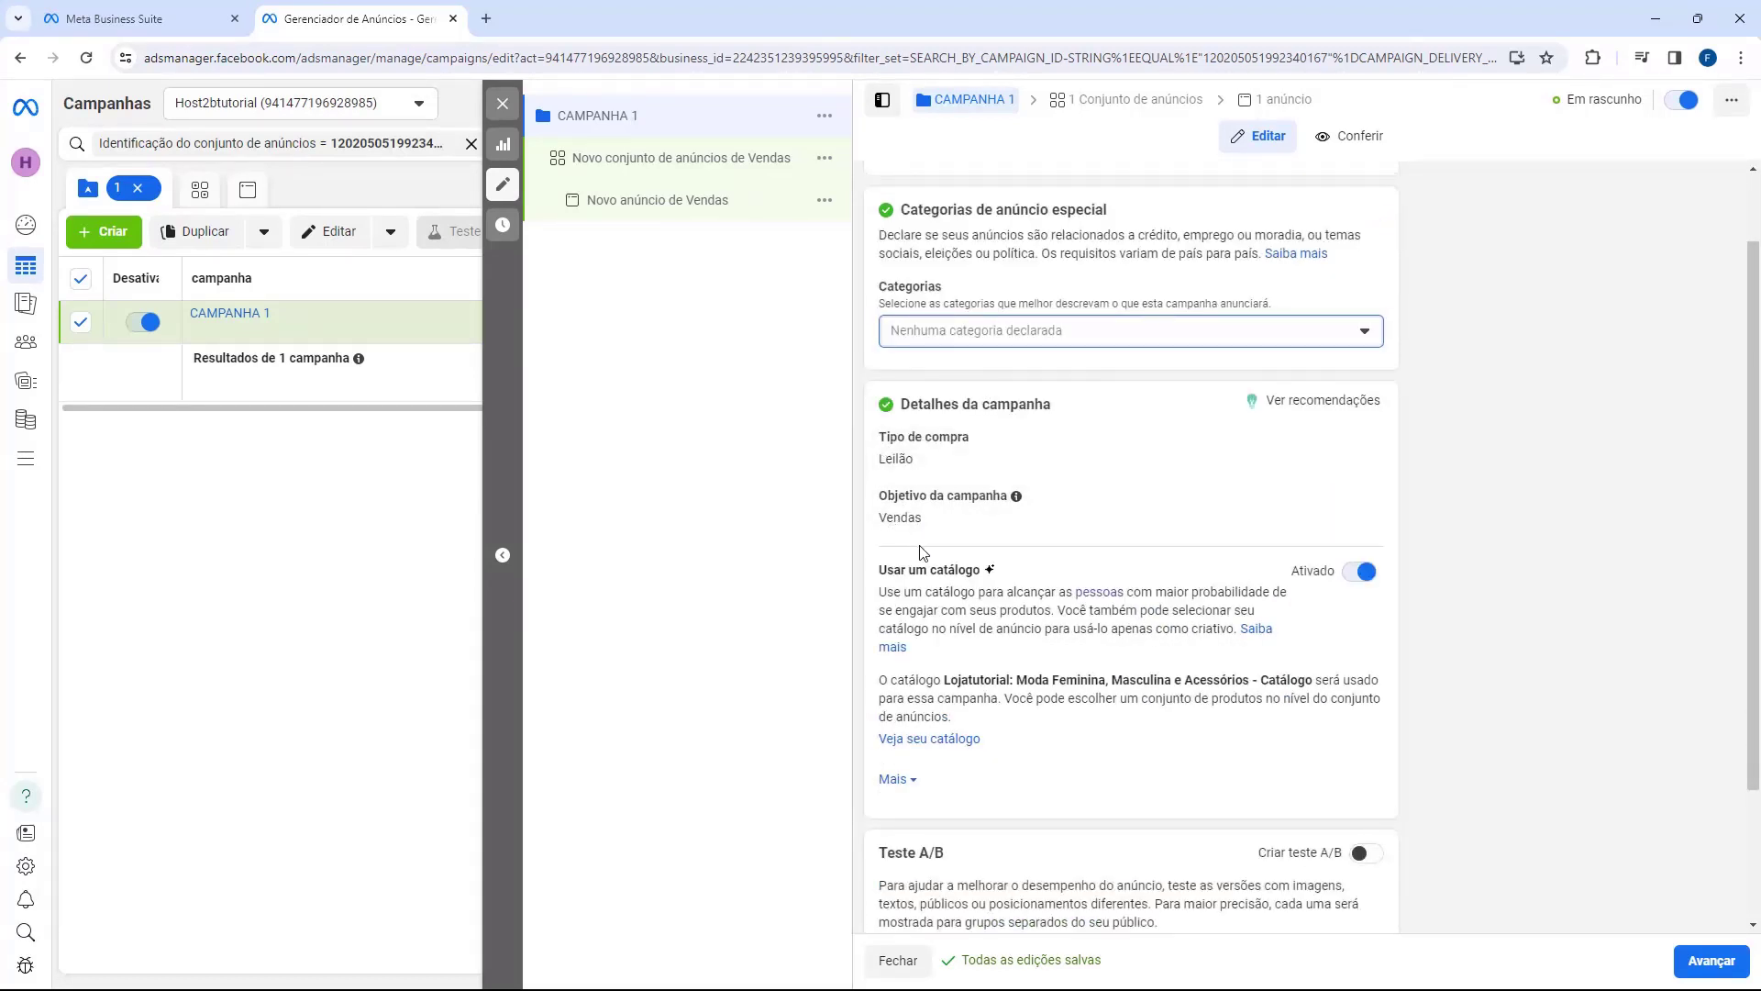
{"action": "left_click_drag", "start_coordinate": [878, 581], "coordinate": [948, 580]}
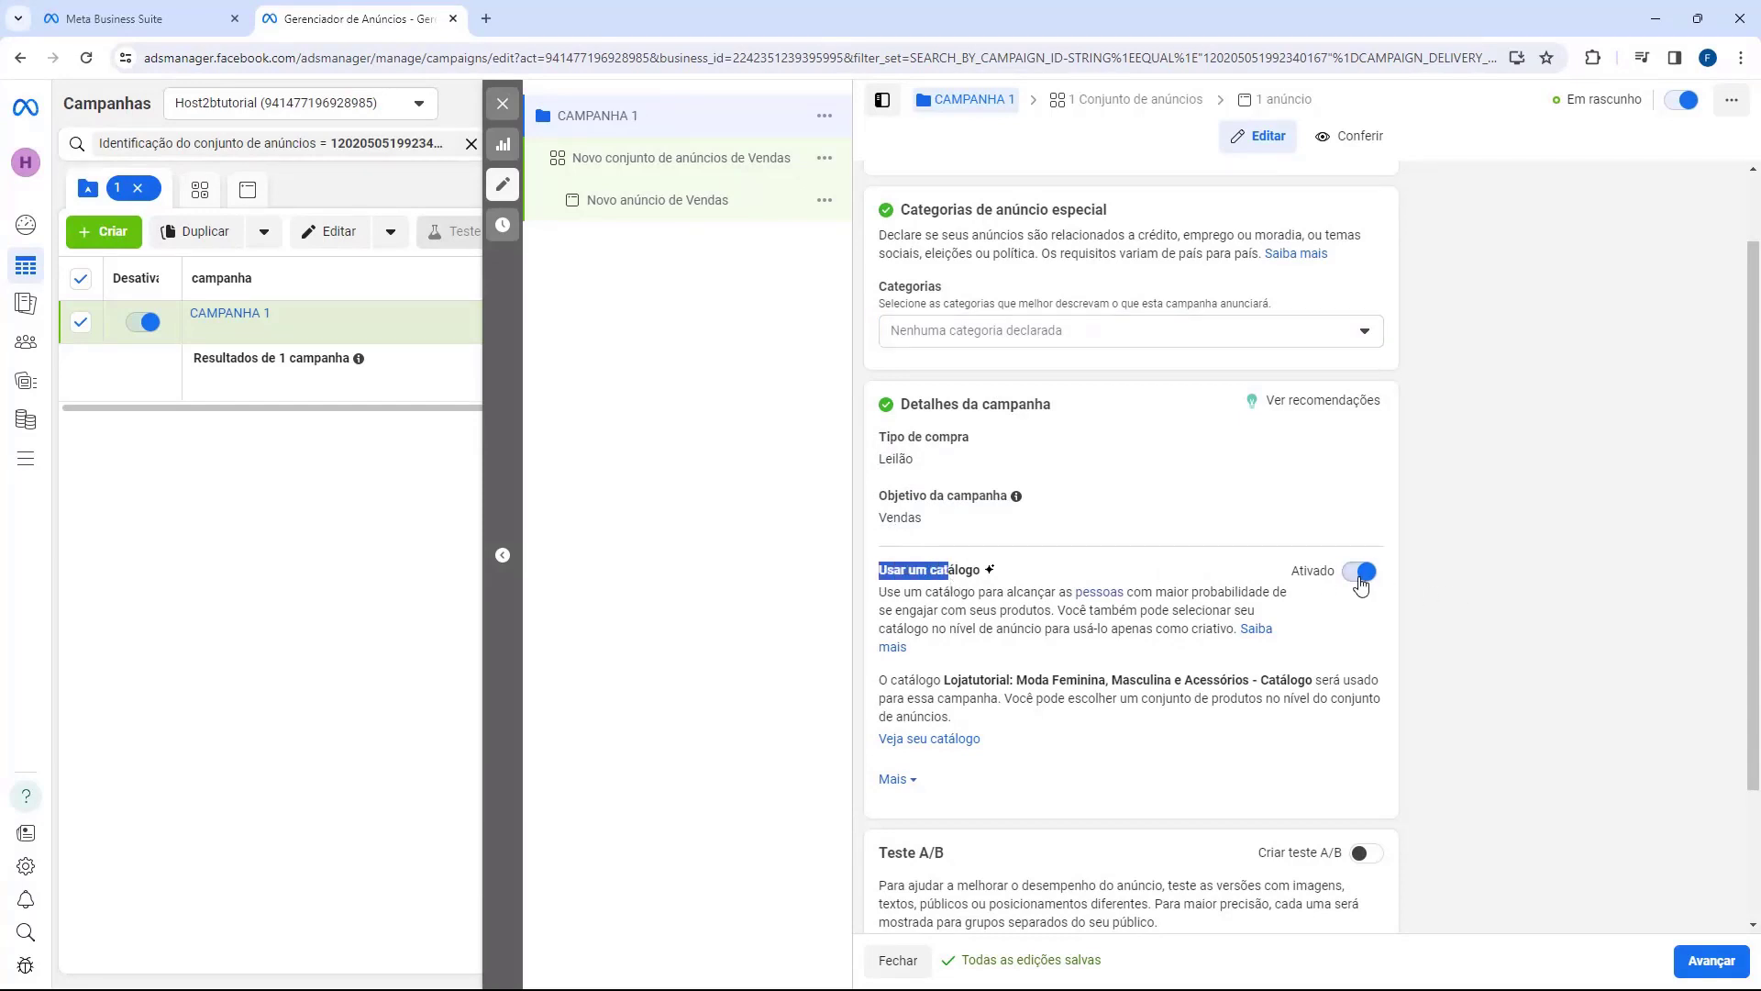
{"action": "left_click", "coordinate": [1356, 578]}
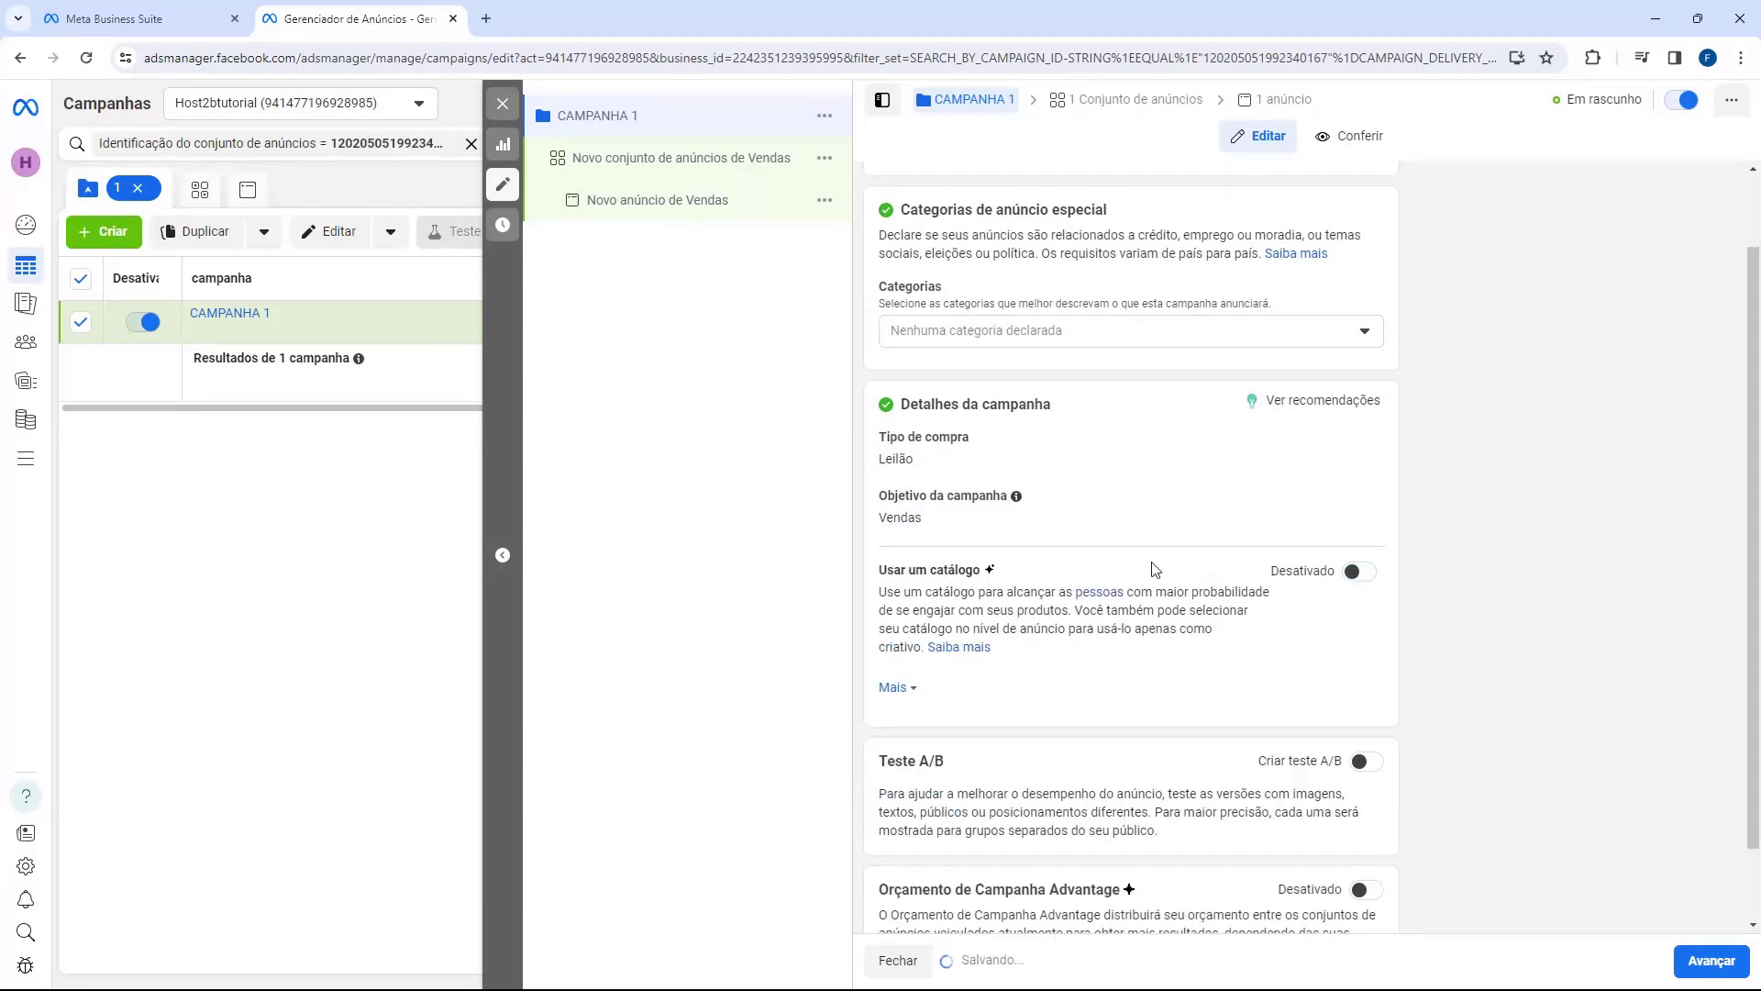
{"action": "scroll", "coordinate": [1144, 569], "scroll_direction": "down", "scroll_amount": 1}
{"action": "scroll", "coordinate": [1144, 567], "scroll_direction": "up", "scroll_amount": 2}
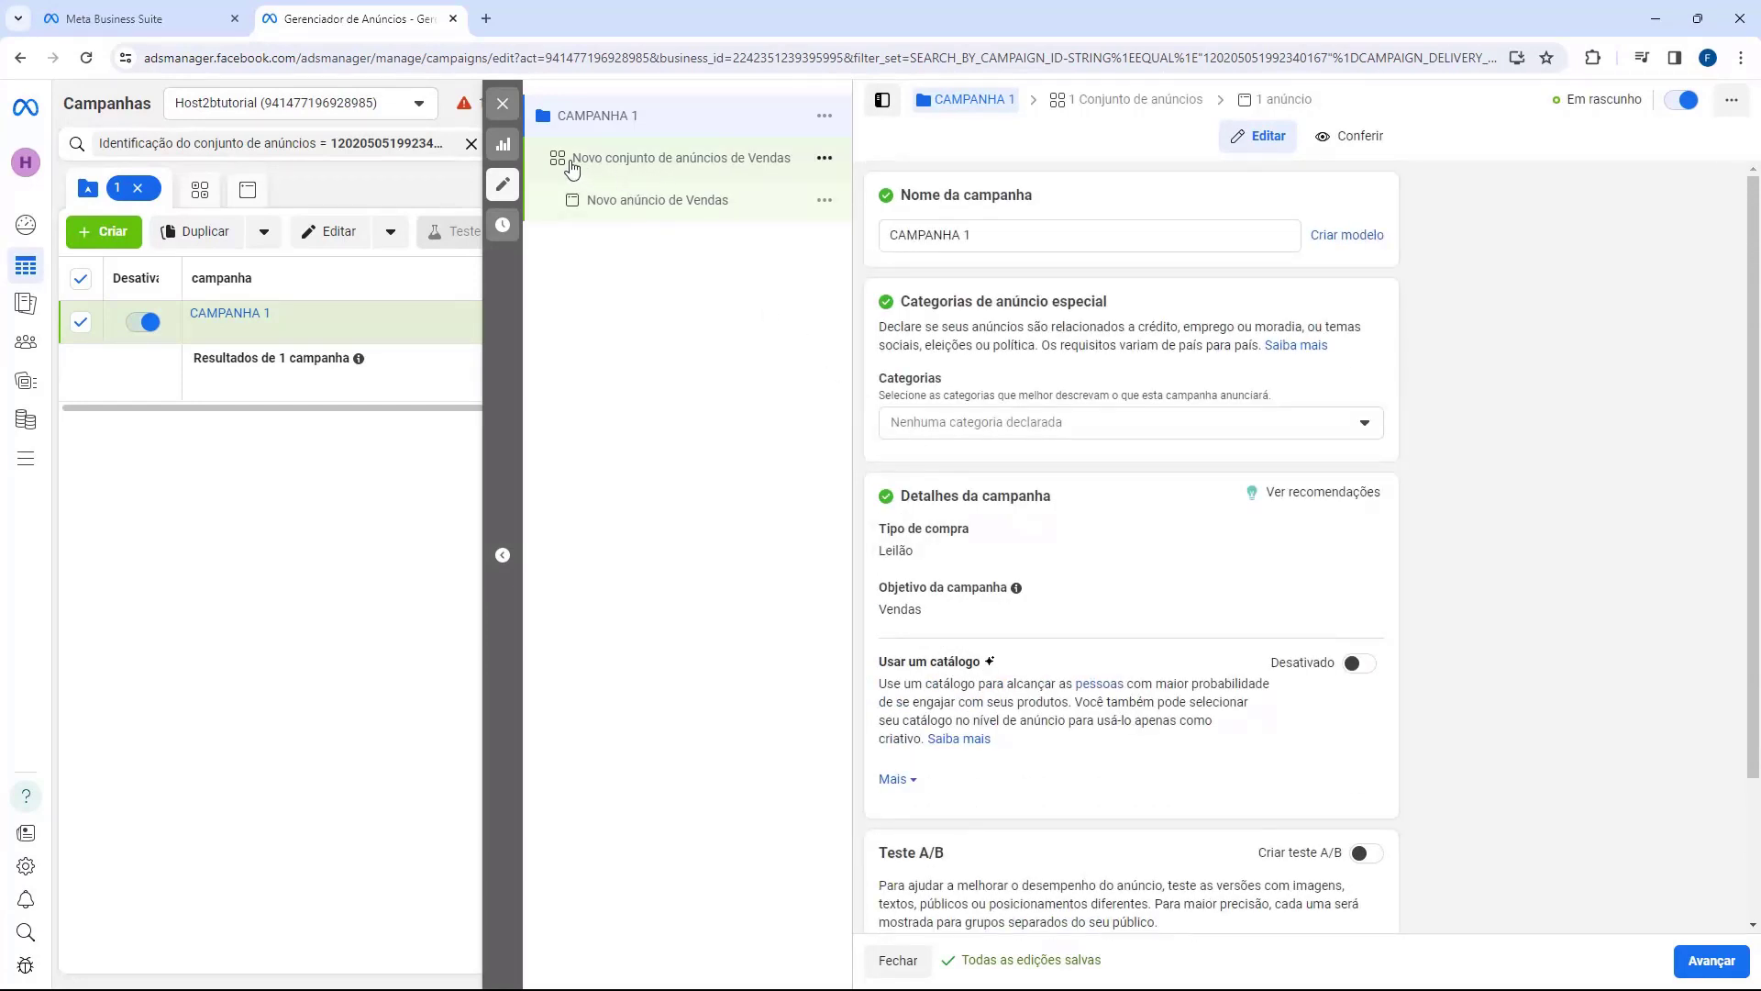
{"action": "left_click", "coordinate": [623, 169]}
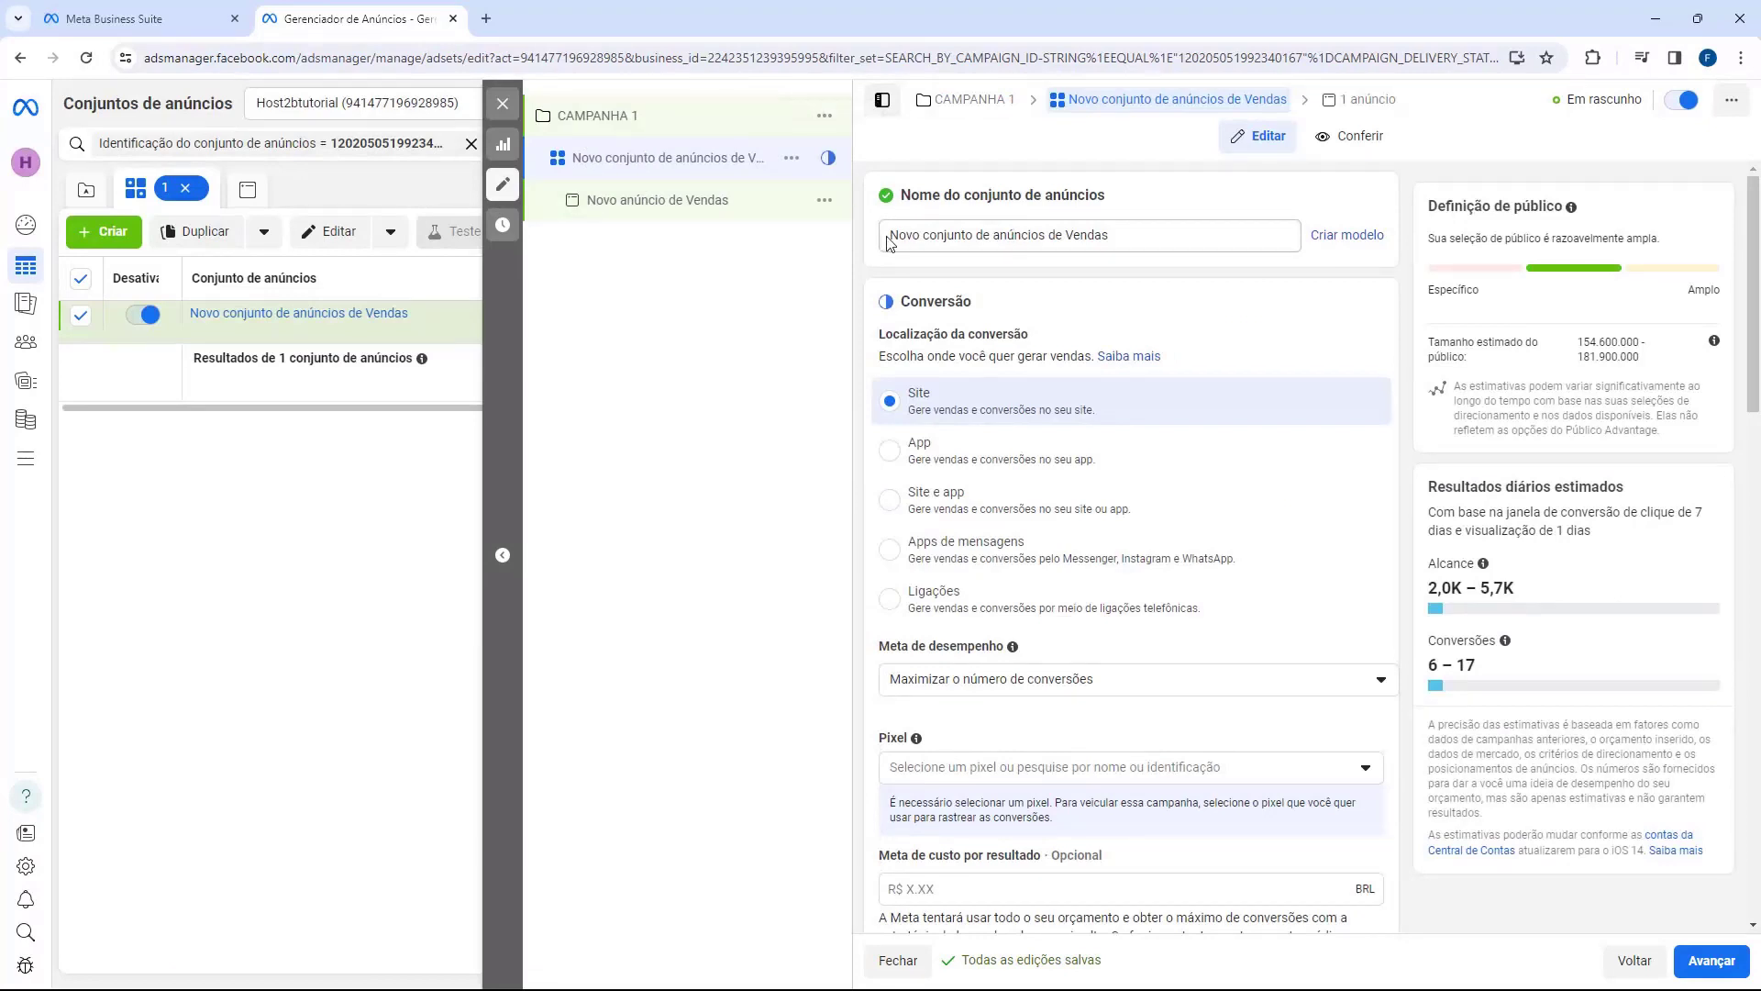
Step: Keep the existing ad set name and Site as the conversion location
{"action": "left_click_drag", "start_coordinate": [891, 242], "coordinate": [953, 236]}
{"action": "left_click", "coordinate": [914, 236]}
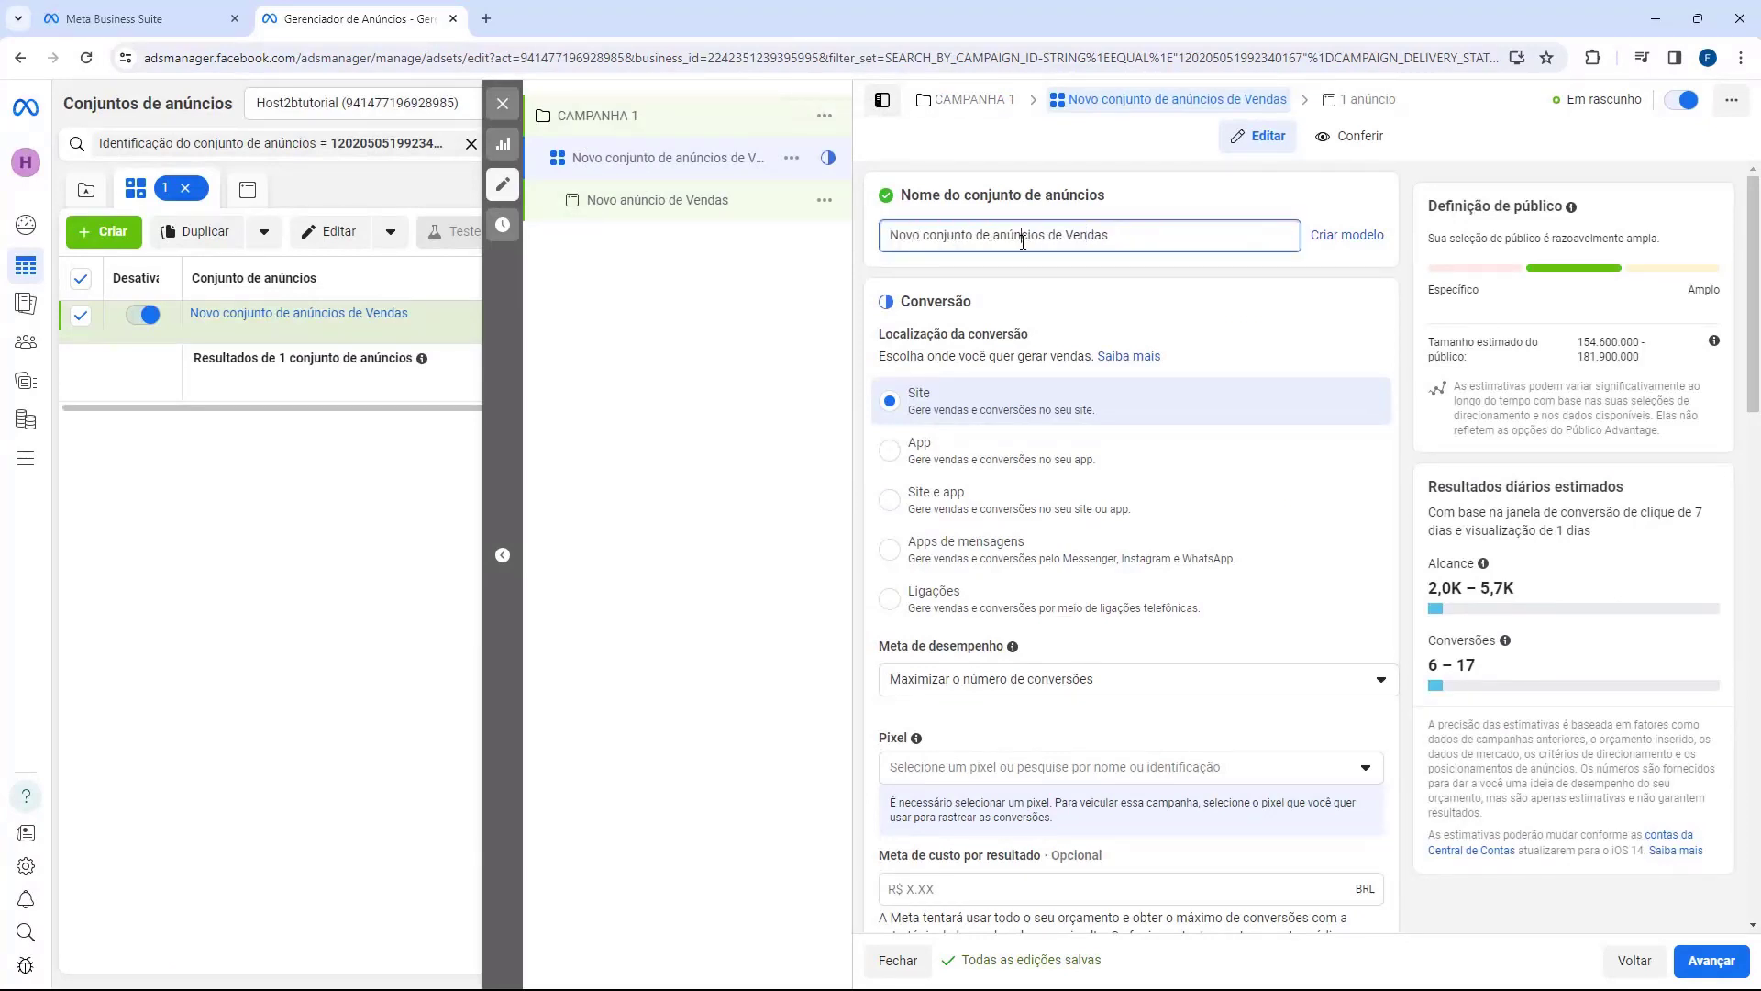
{"action": "left_click_drag", "start_coordinate": [951, 234], "coordinate": [991, 235]}
{"action": "left_click", "coordinate": [1165, 236]}
{"action": "left_click", "coordinate": [1169, 234]}
{"action": "scroll", "coordinate": [882, 266], "scroll_direction": "down", "scroll_amount": 1}
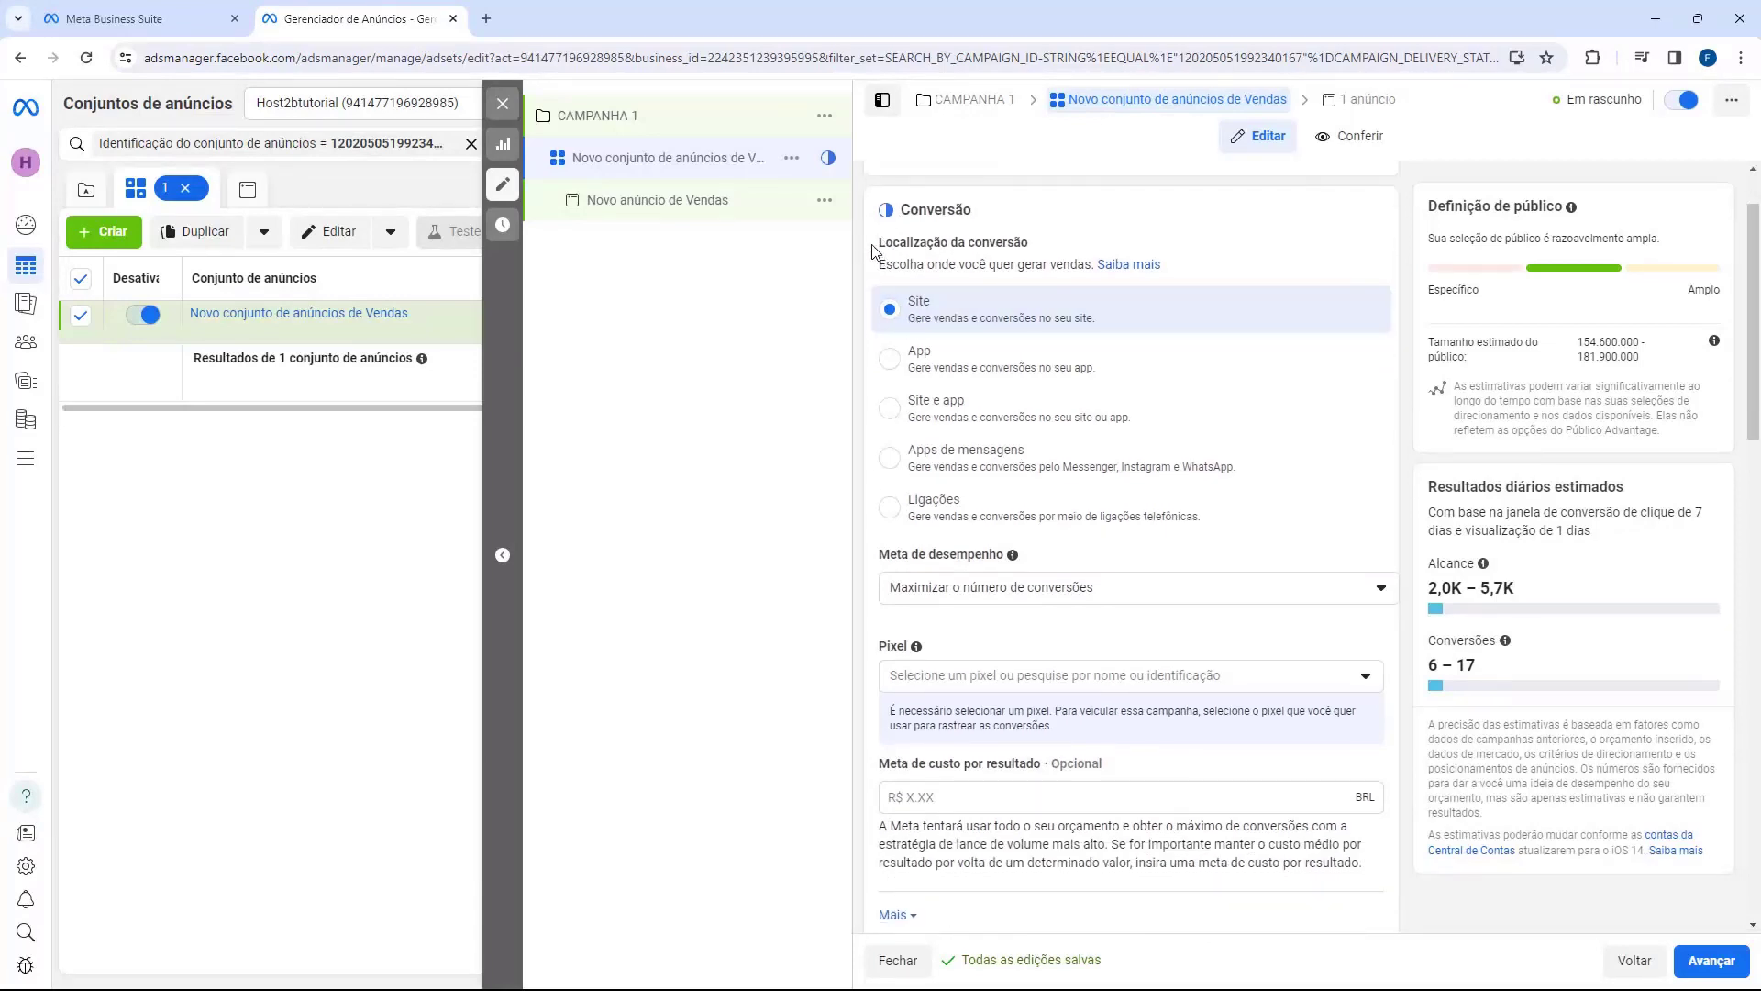
{"action": "left_click_drag", "start_coordinate": [873, 250], "coordinate": [1027, 246]}
{"action": "left_click", "coordinate": [910, 316]}
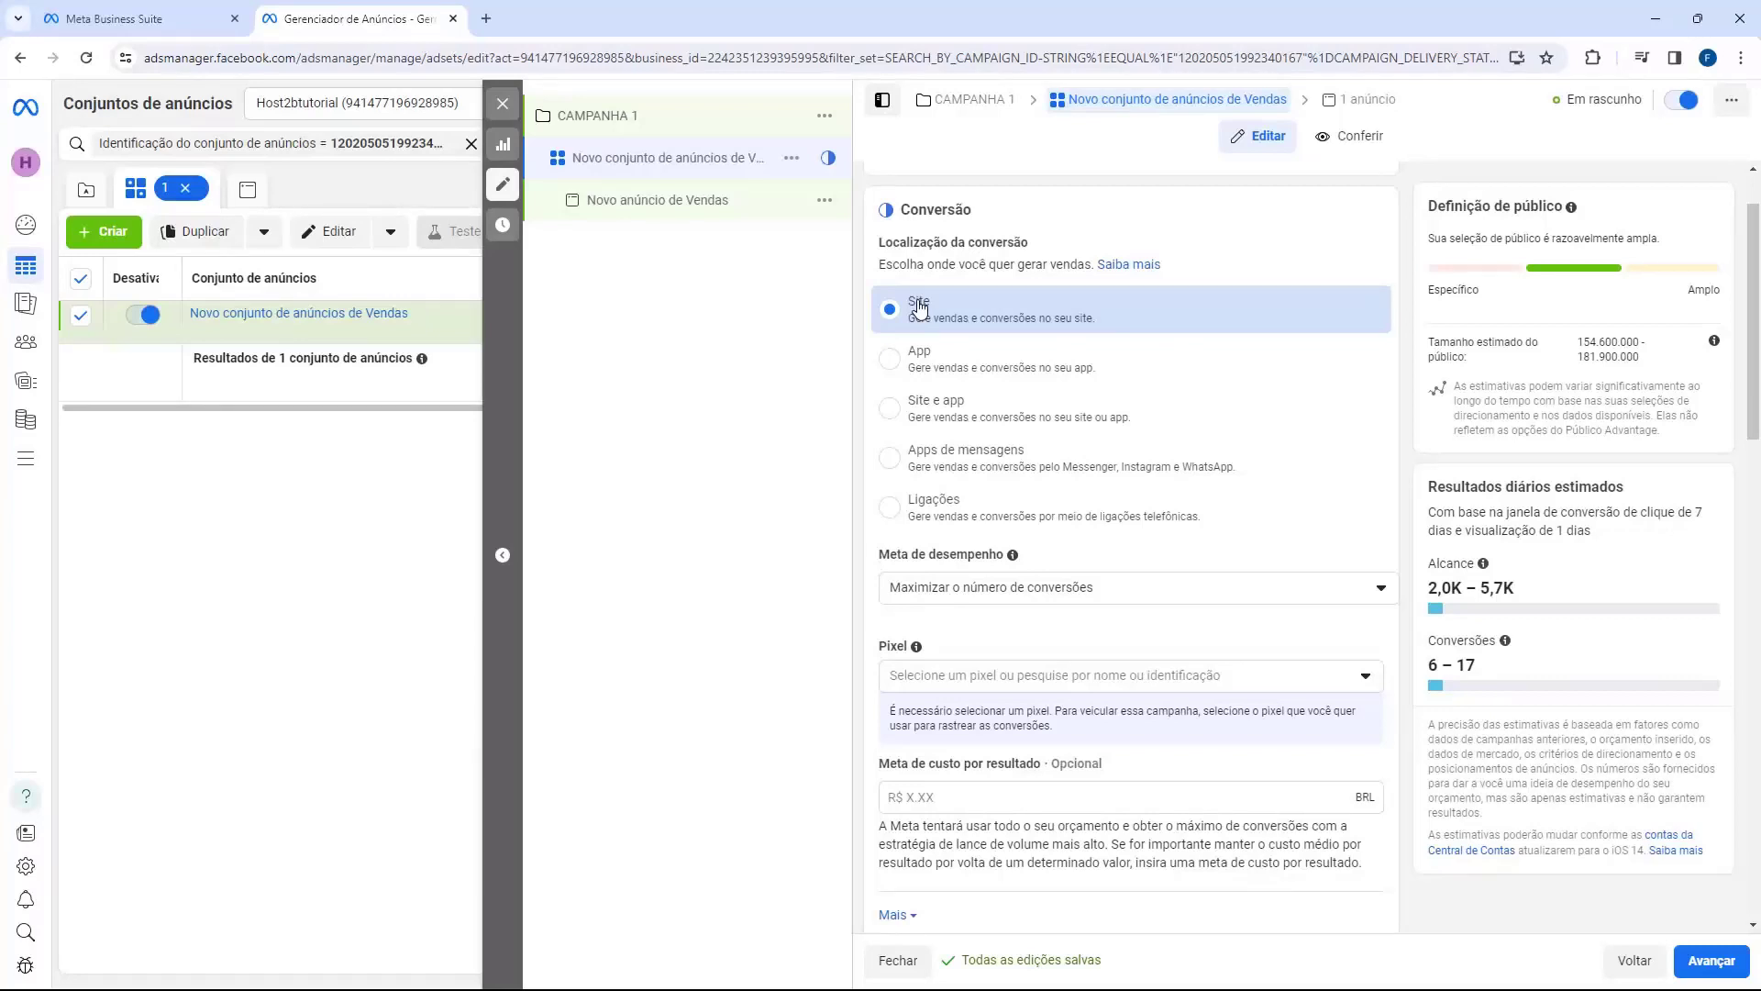
Step: Keep Maximizar o número de conversões as the performance goal and list the available pixels
{"action": "scroll", "coordinate": [908, 385], "scroll_direction": "down", "scroll_amount": 1}
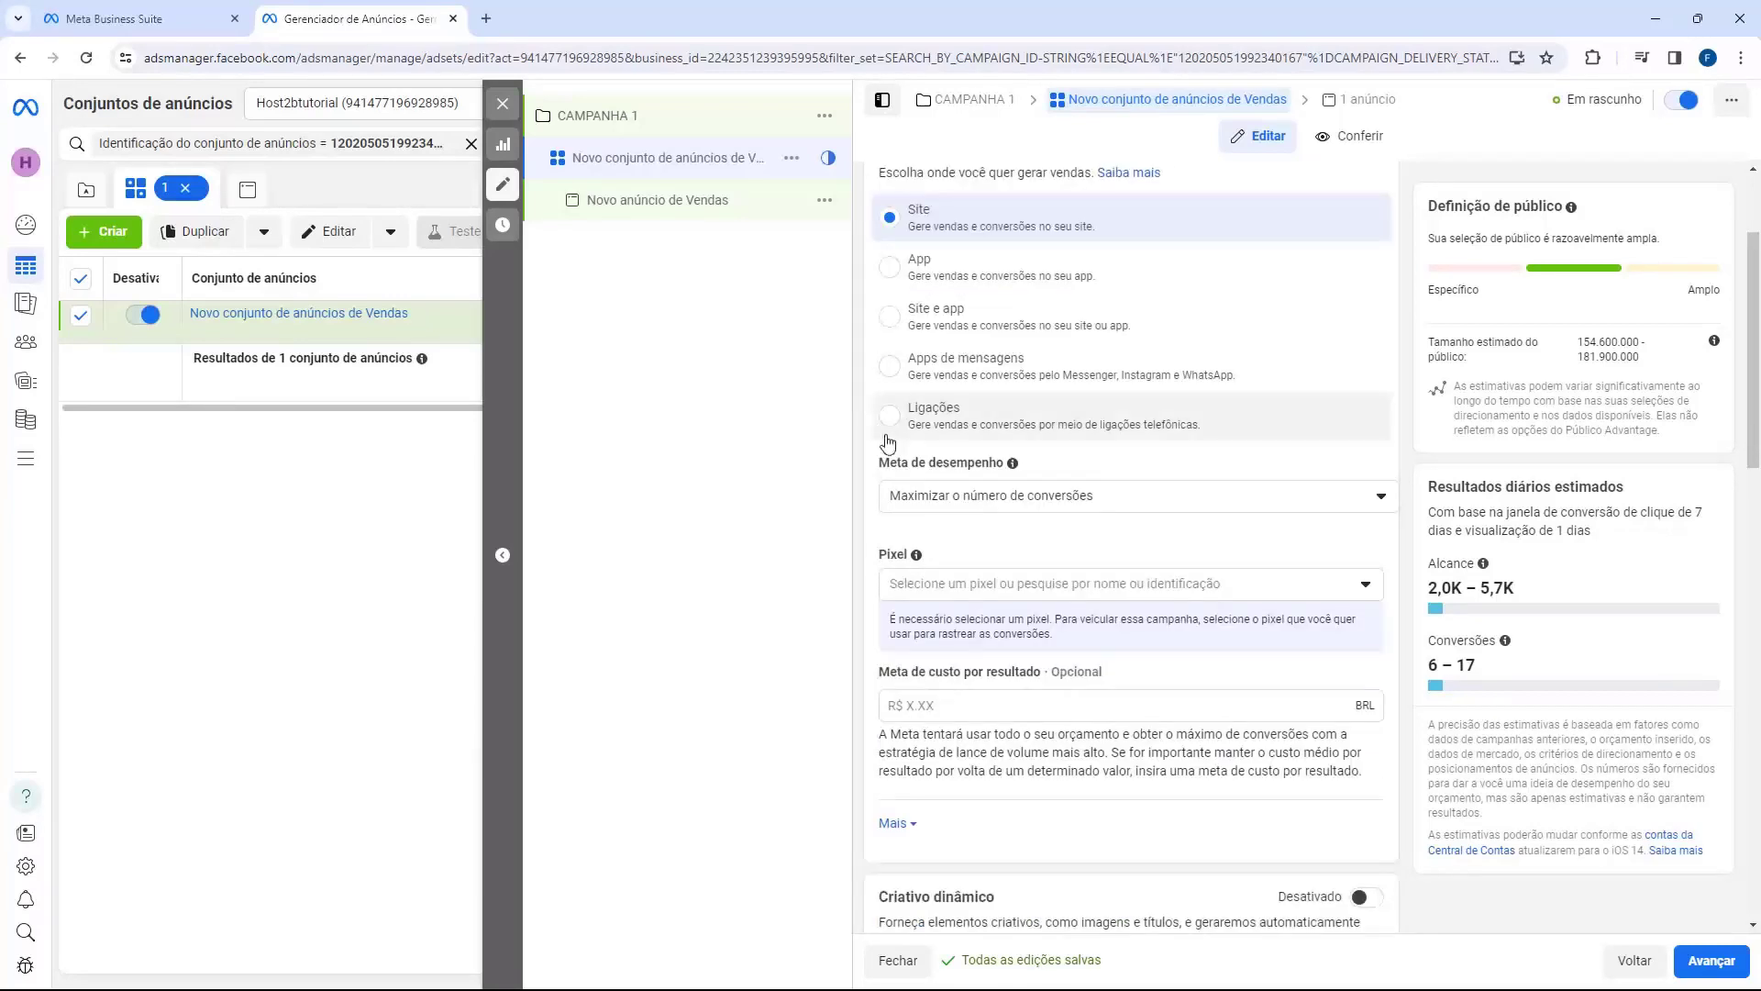
{"action": "left_click", "coordinate": [939, 495]}
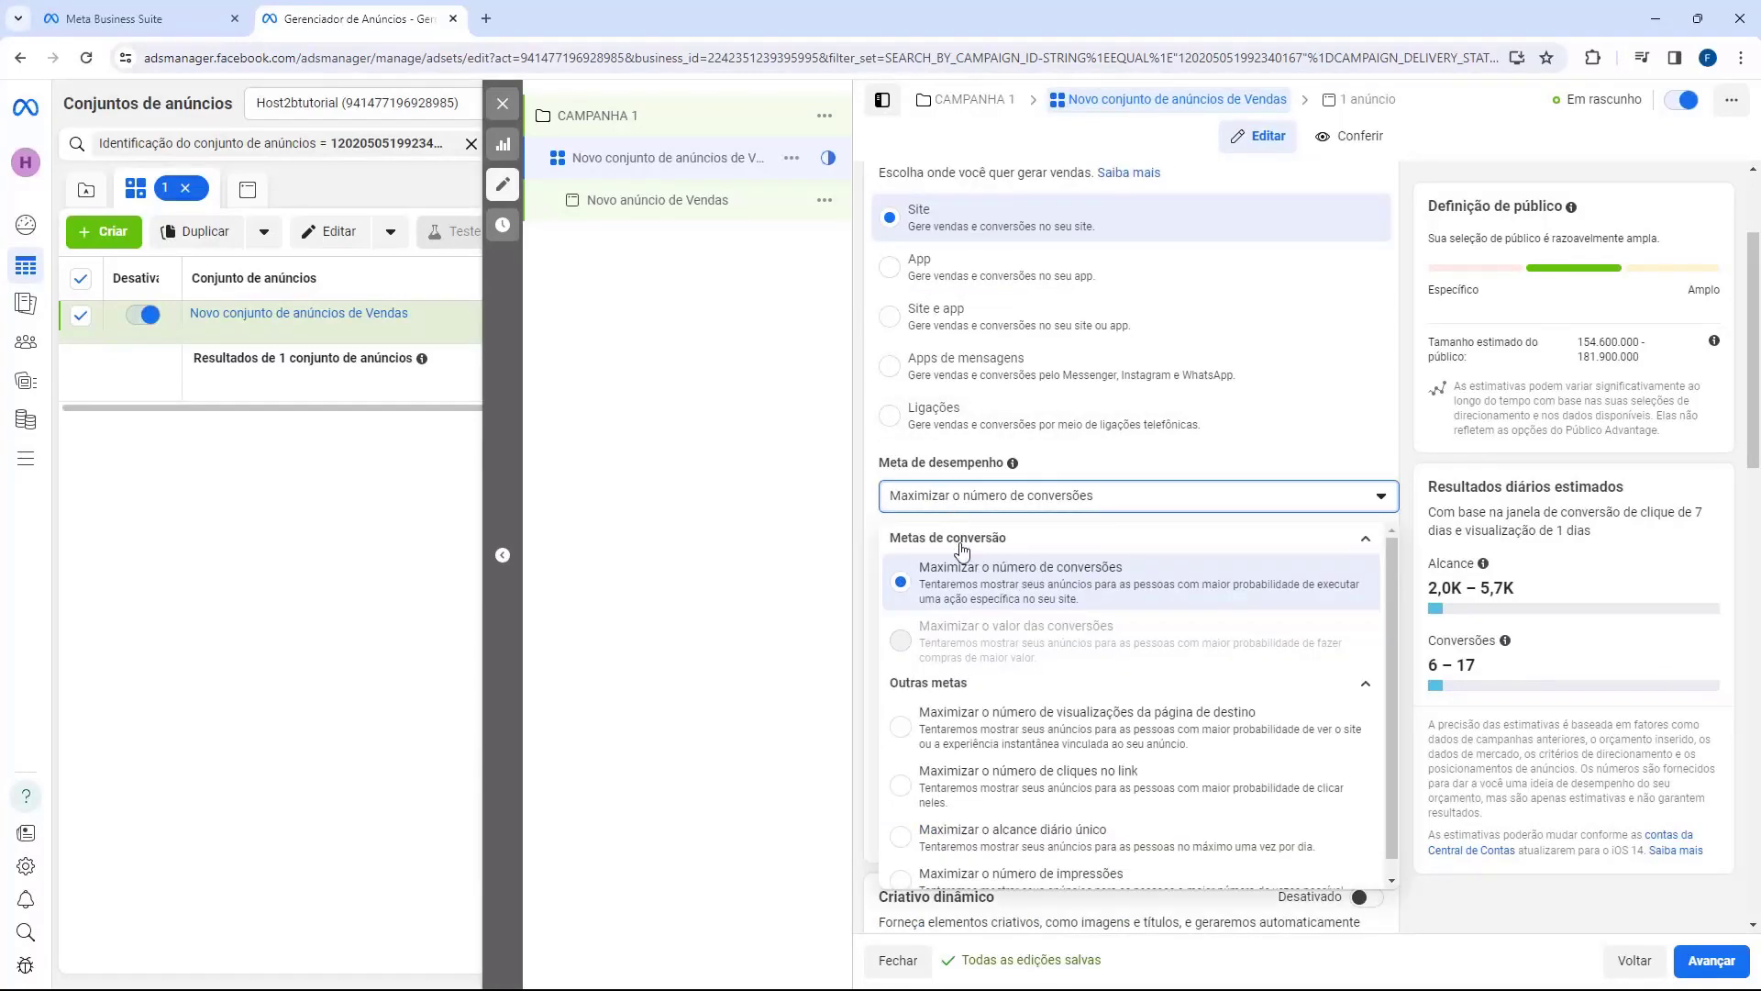
{"action": "left_click", "coordinate": [1070, 578]}
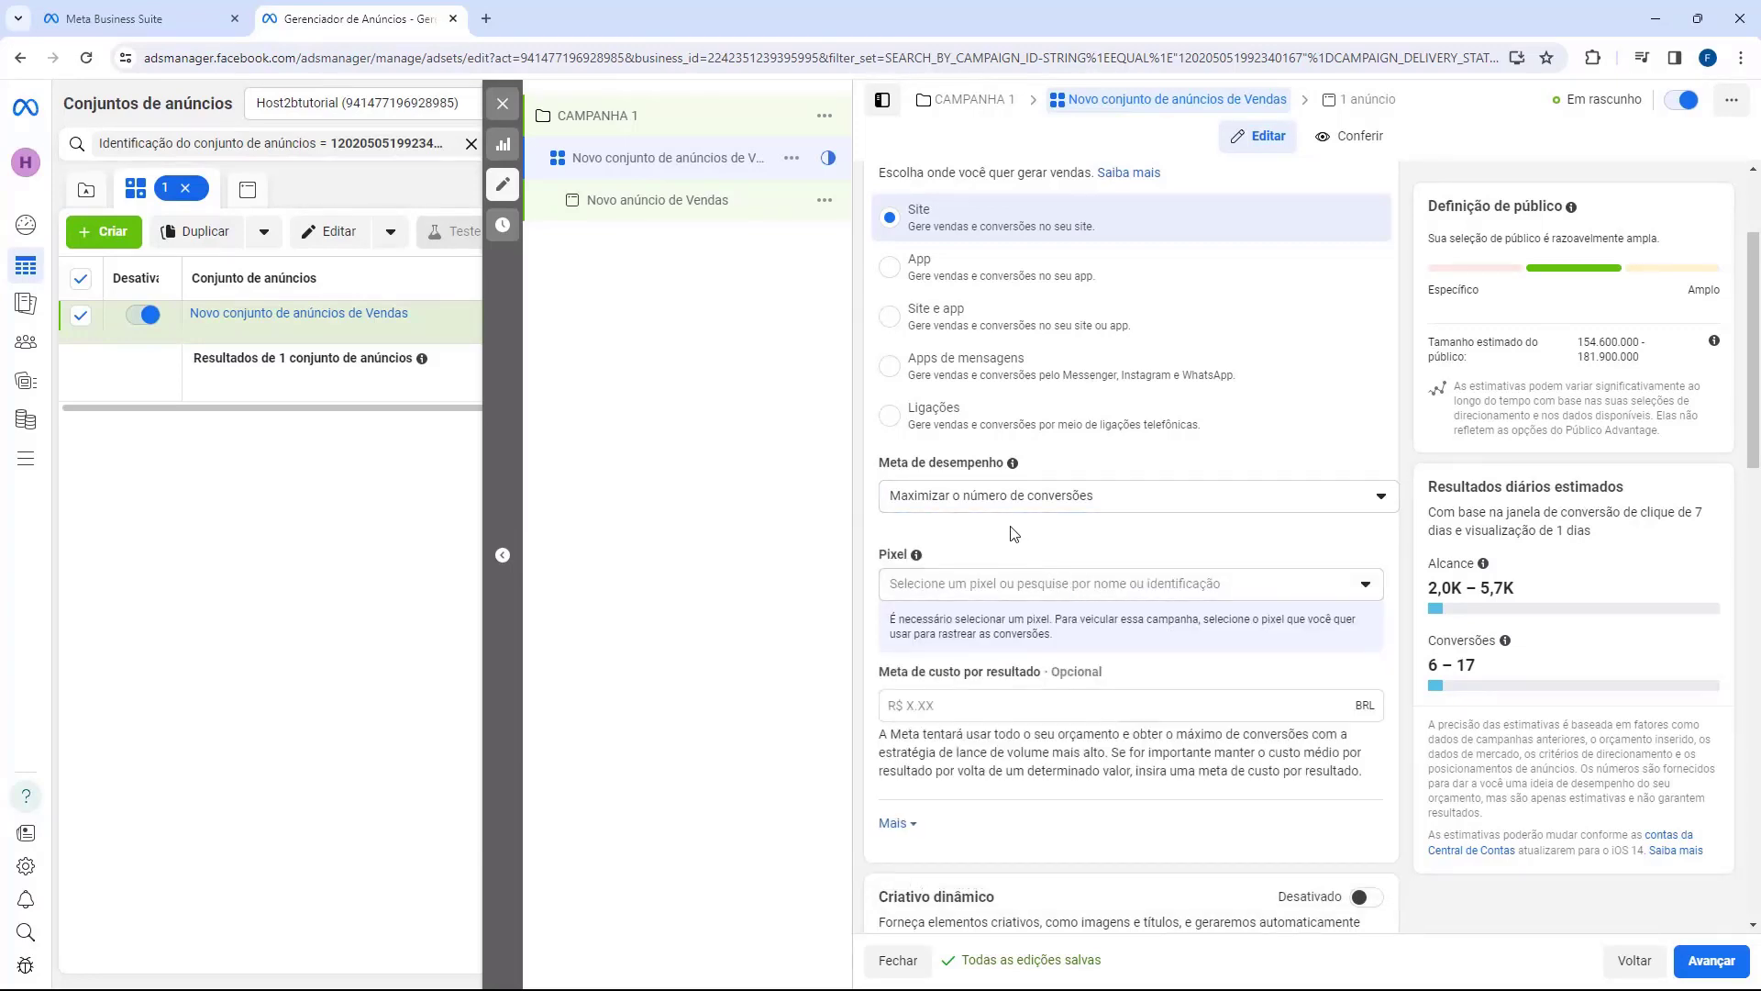
{"action": "scroll", "coordinate": [1028, 541], "scroll_direction": "down", "scroll_amount": 1}
{"action": "left_click", "coordinate": [1061, 500]}
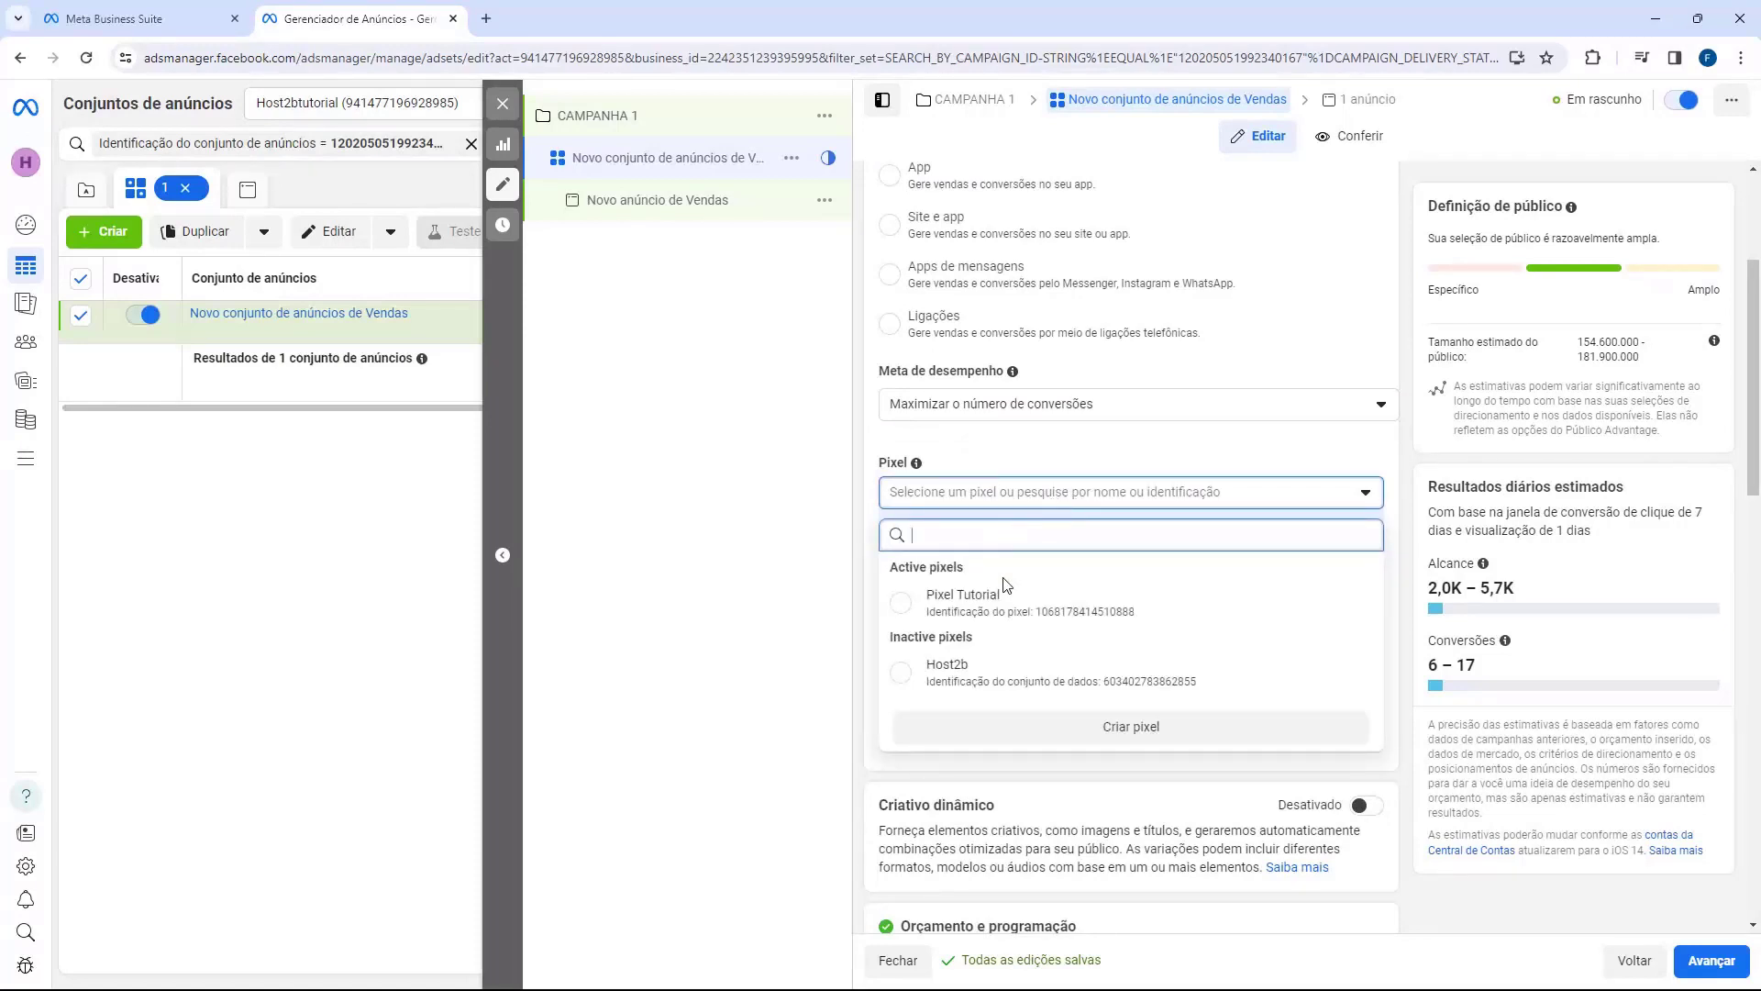
Step: Select Pixel Tutorial with Comprar as the conversion event, then scroll to Orçamento e programação
{"action": "left_click", "coordinate": [902, 602]}
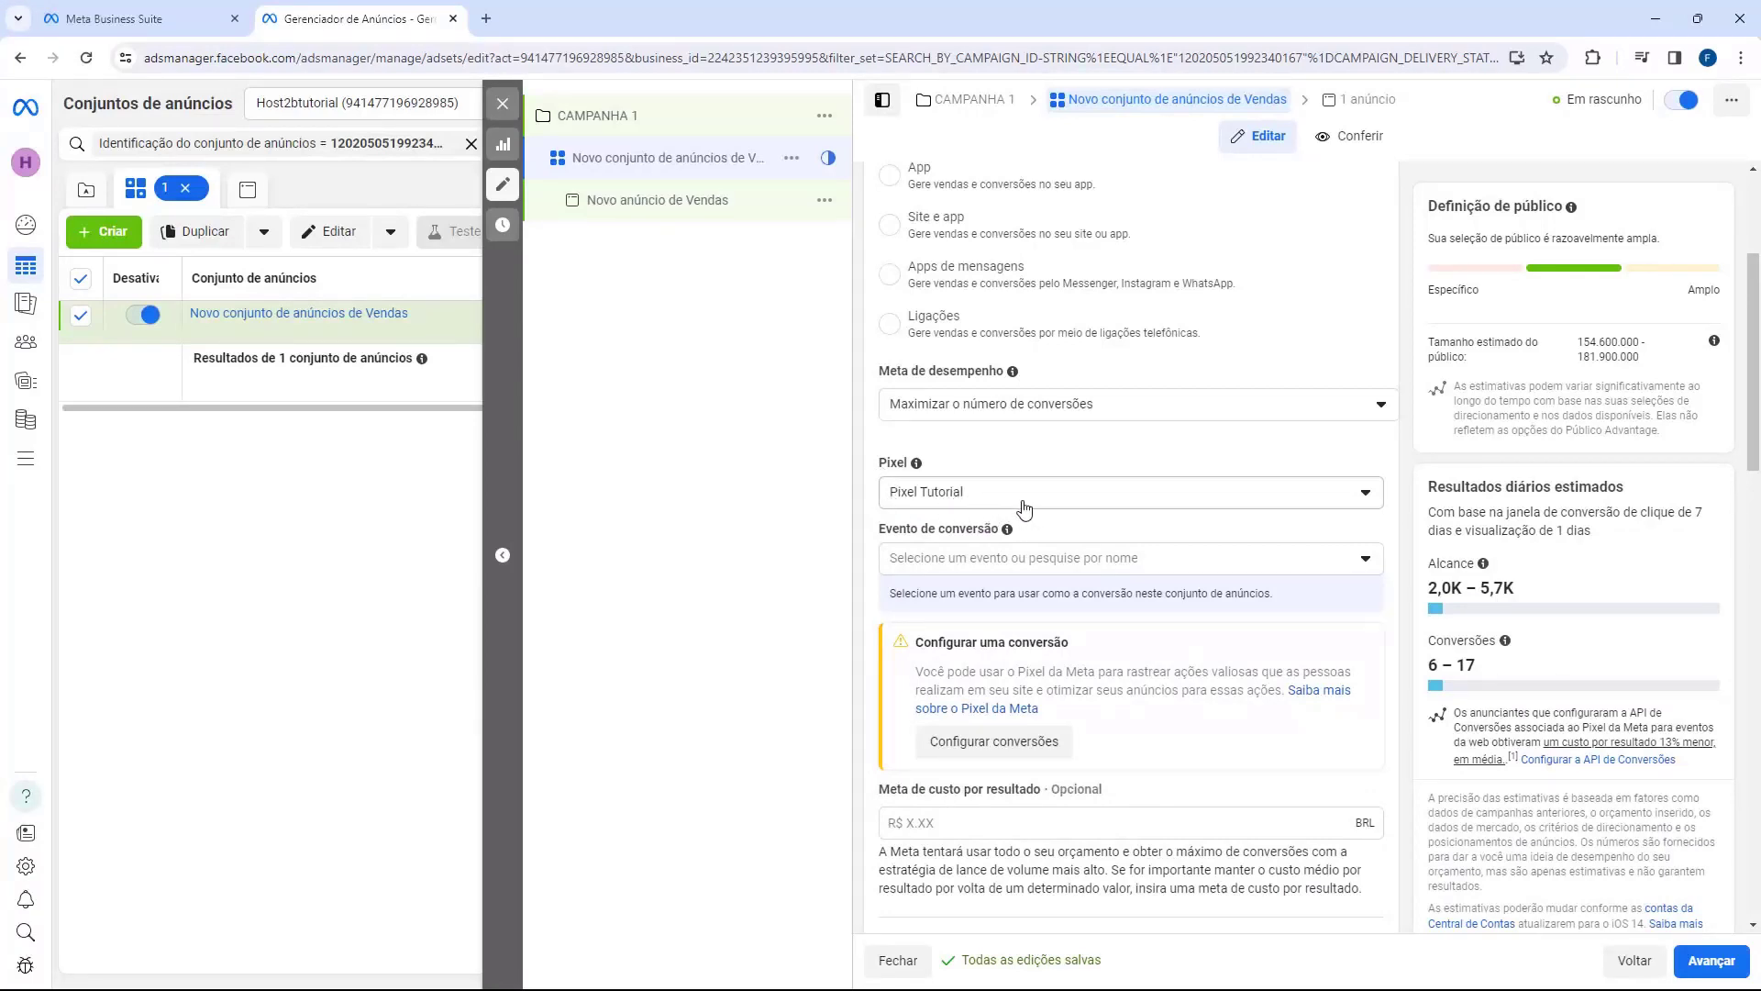
{"action": "left_click", "coordinate": [954, 559]}
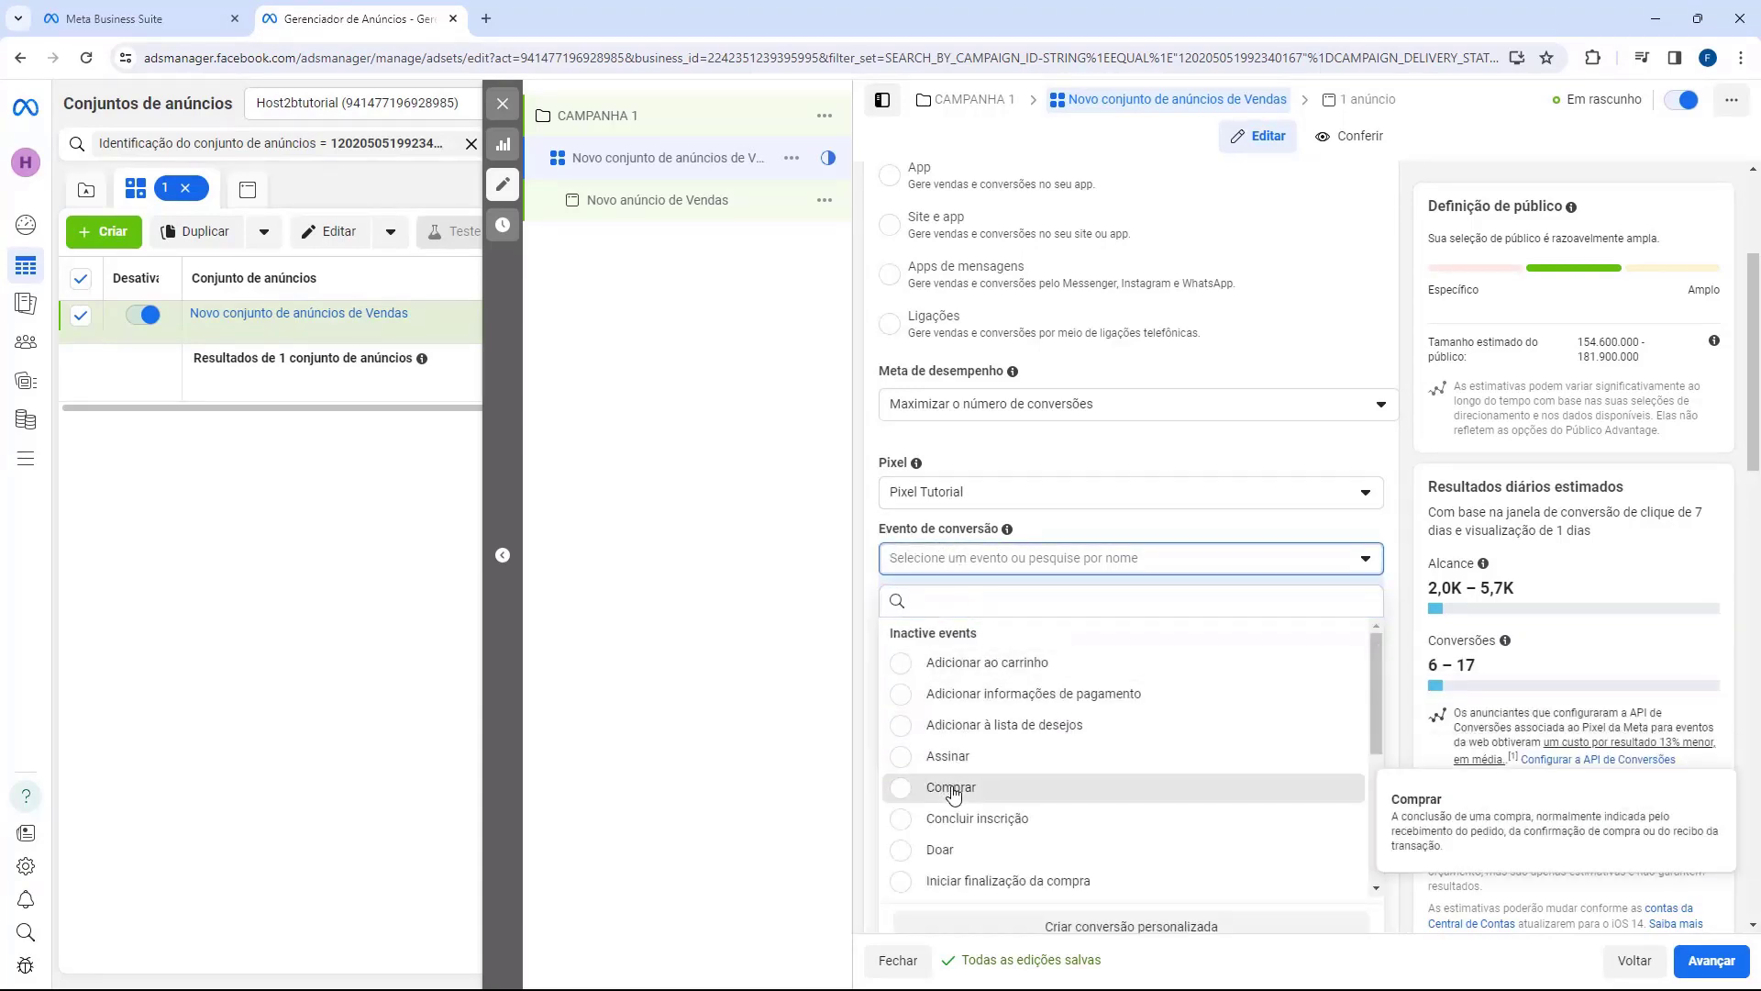
{"action": "left_click", "coordinate": [950, 787]}
{"action": "scroll", "coordinate": [872, 541], "scroll_direction": "down", "scroll_amount": 2}
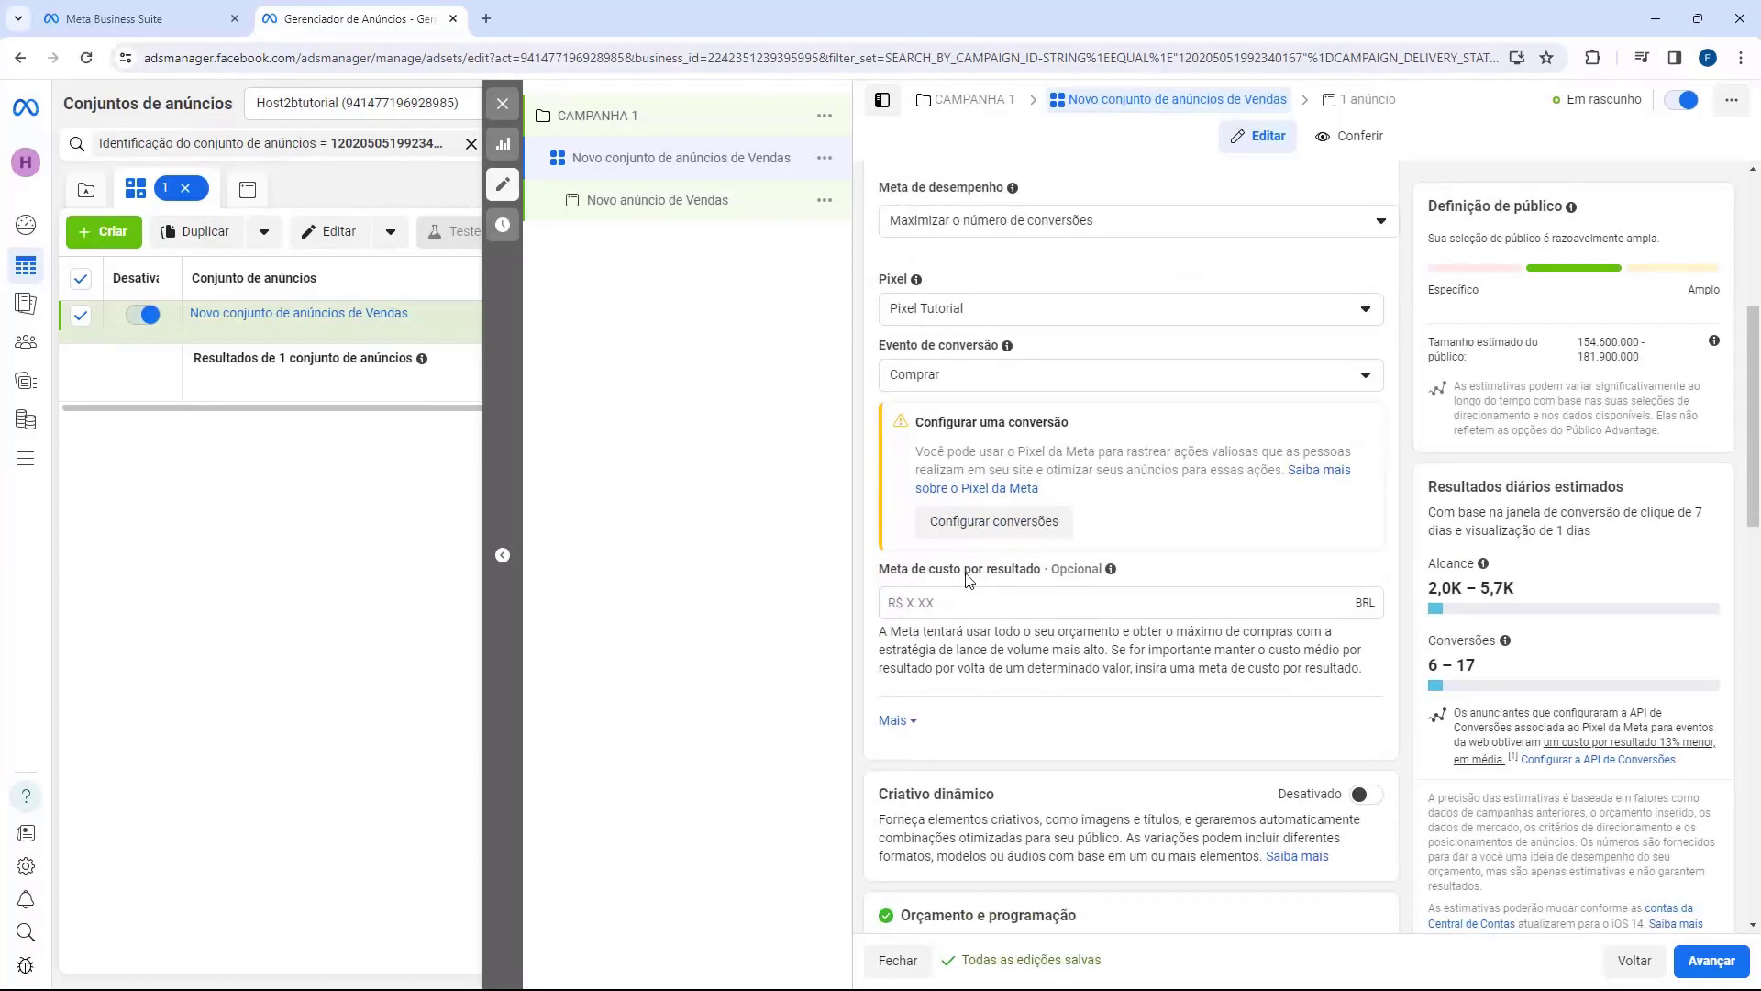
{"action": "scroll", "coordinate": [871, 555], "scroll_direction": "down", "scroll_amount": 3}
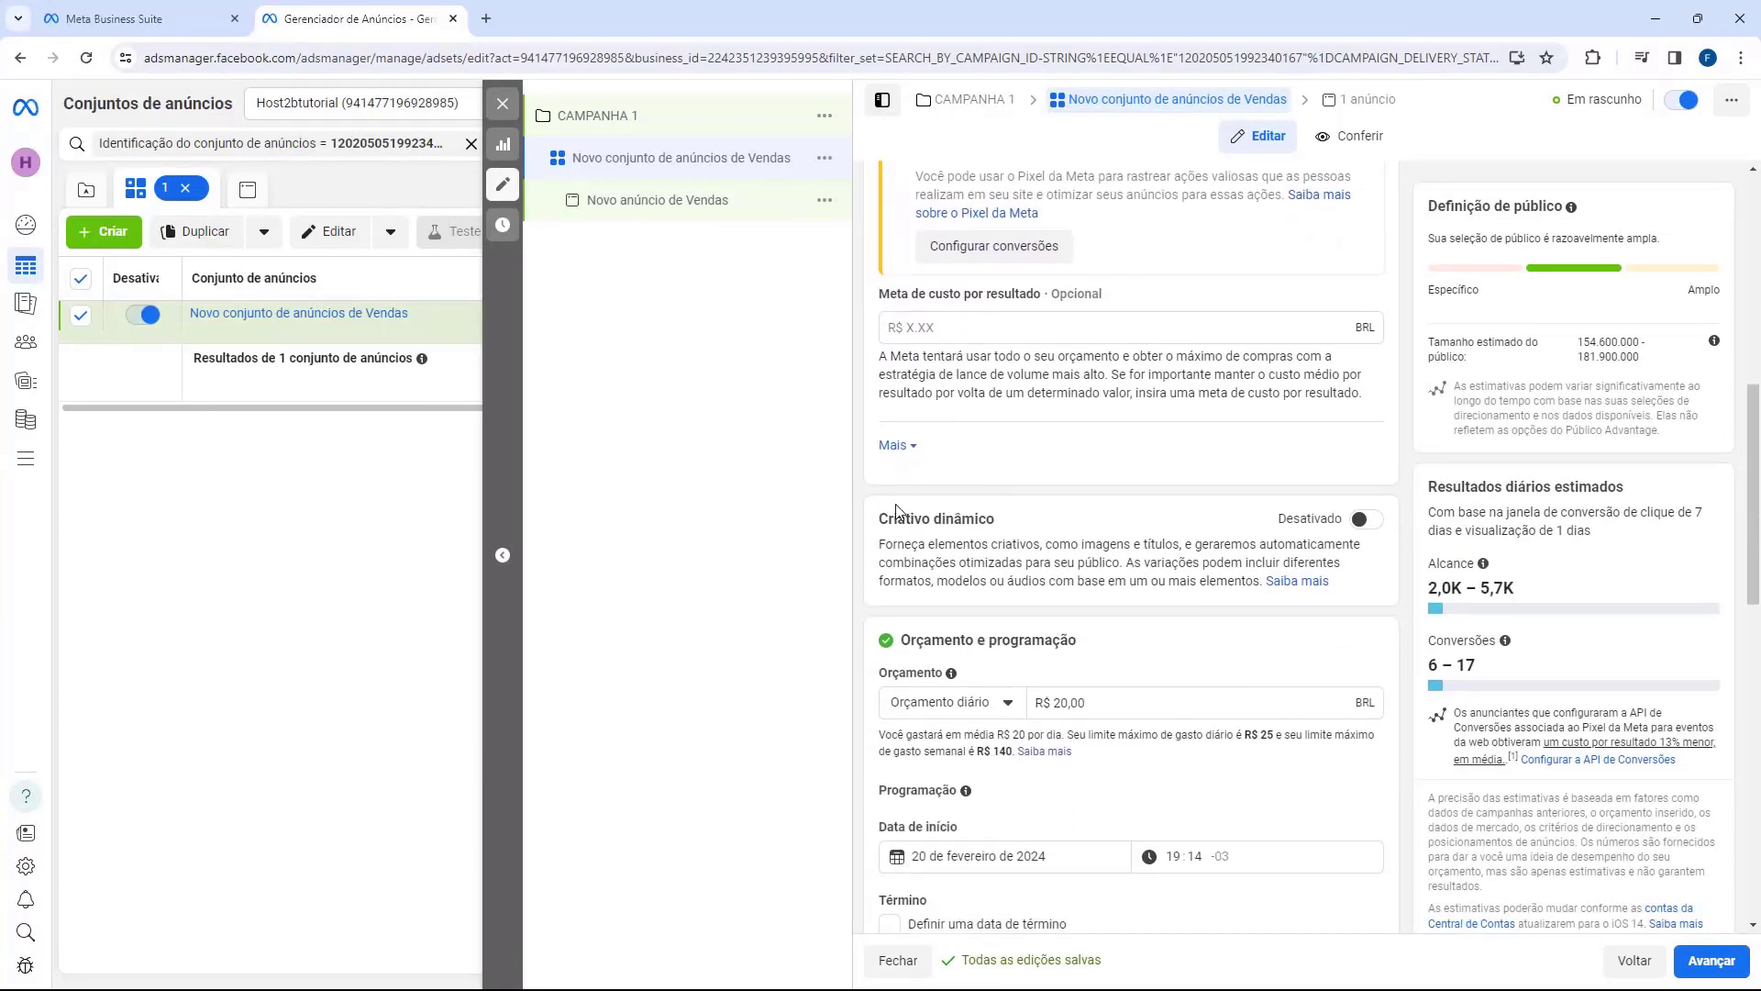
Step: Expand the budget's extra options to show the schedule starting 20 de fevereiro de 2024, 19:14
{"action": "scroll", "coordinate": [898, 511], "scroll_direction": "down", "scroll_amount": 3}
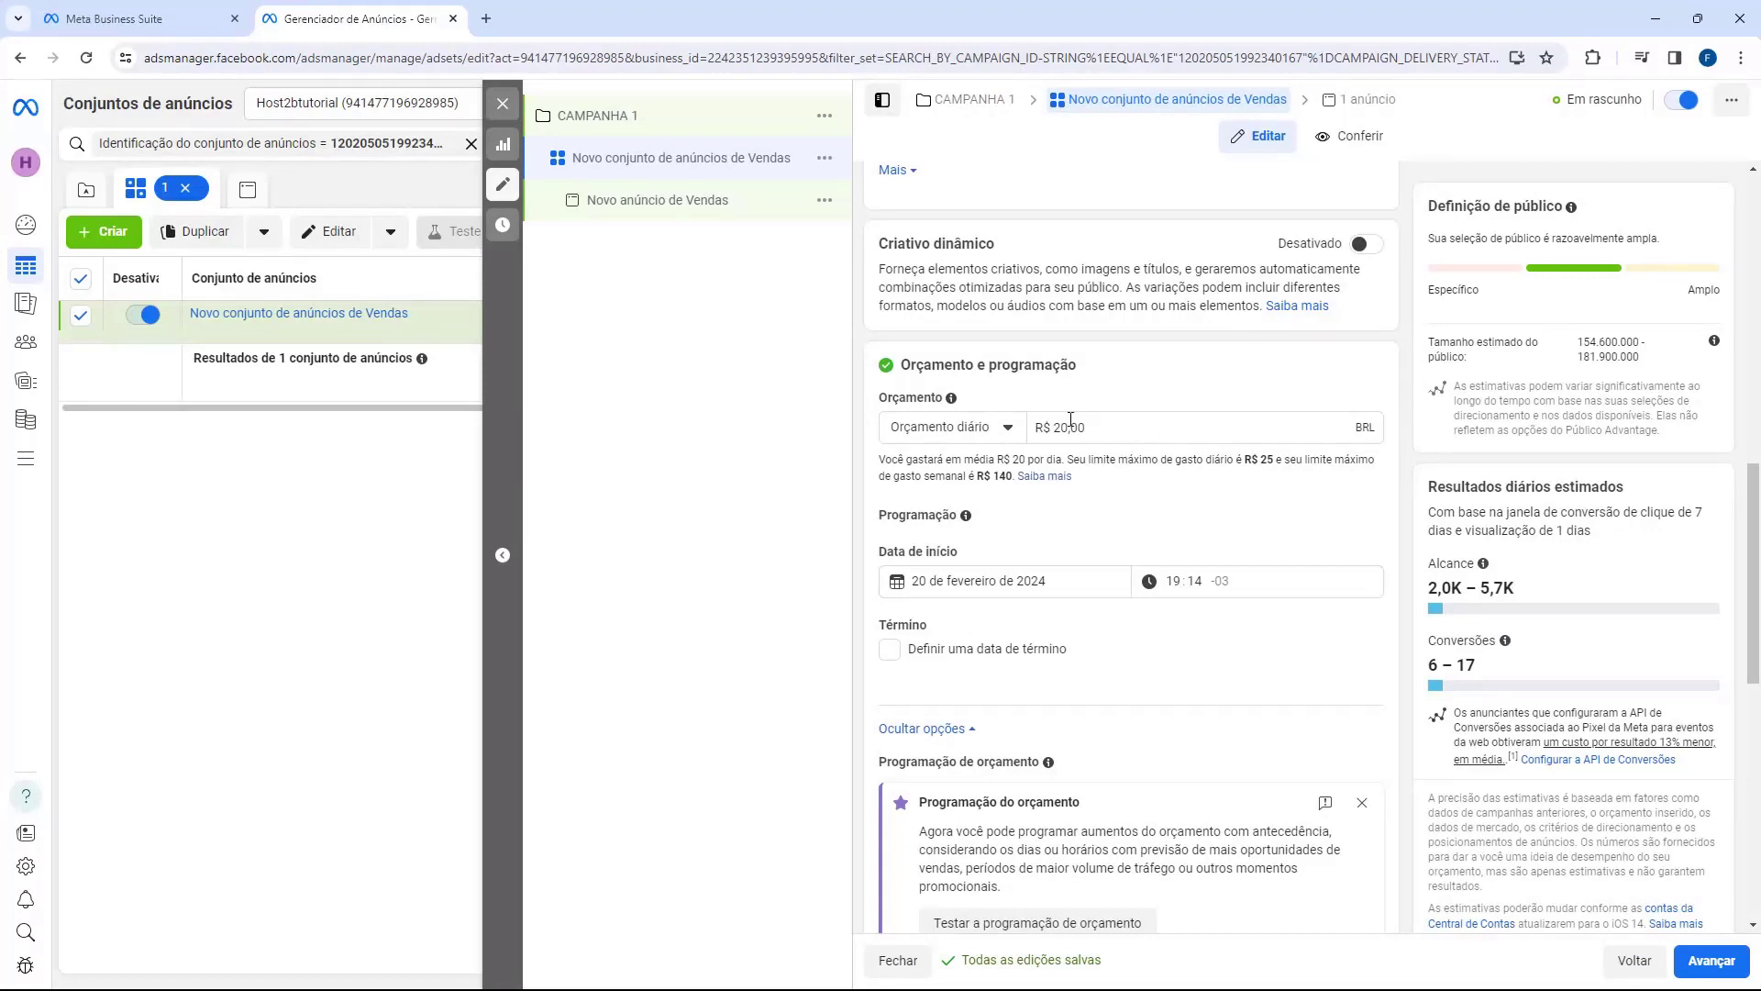
{"action": "scroll", "coordinate": [927, 441], "scroll_direction": "down", "scroll_amount": 1}
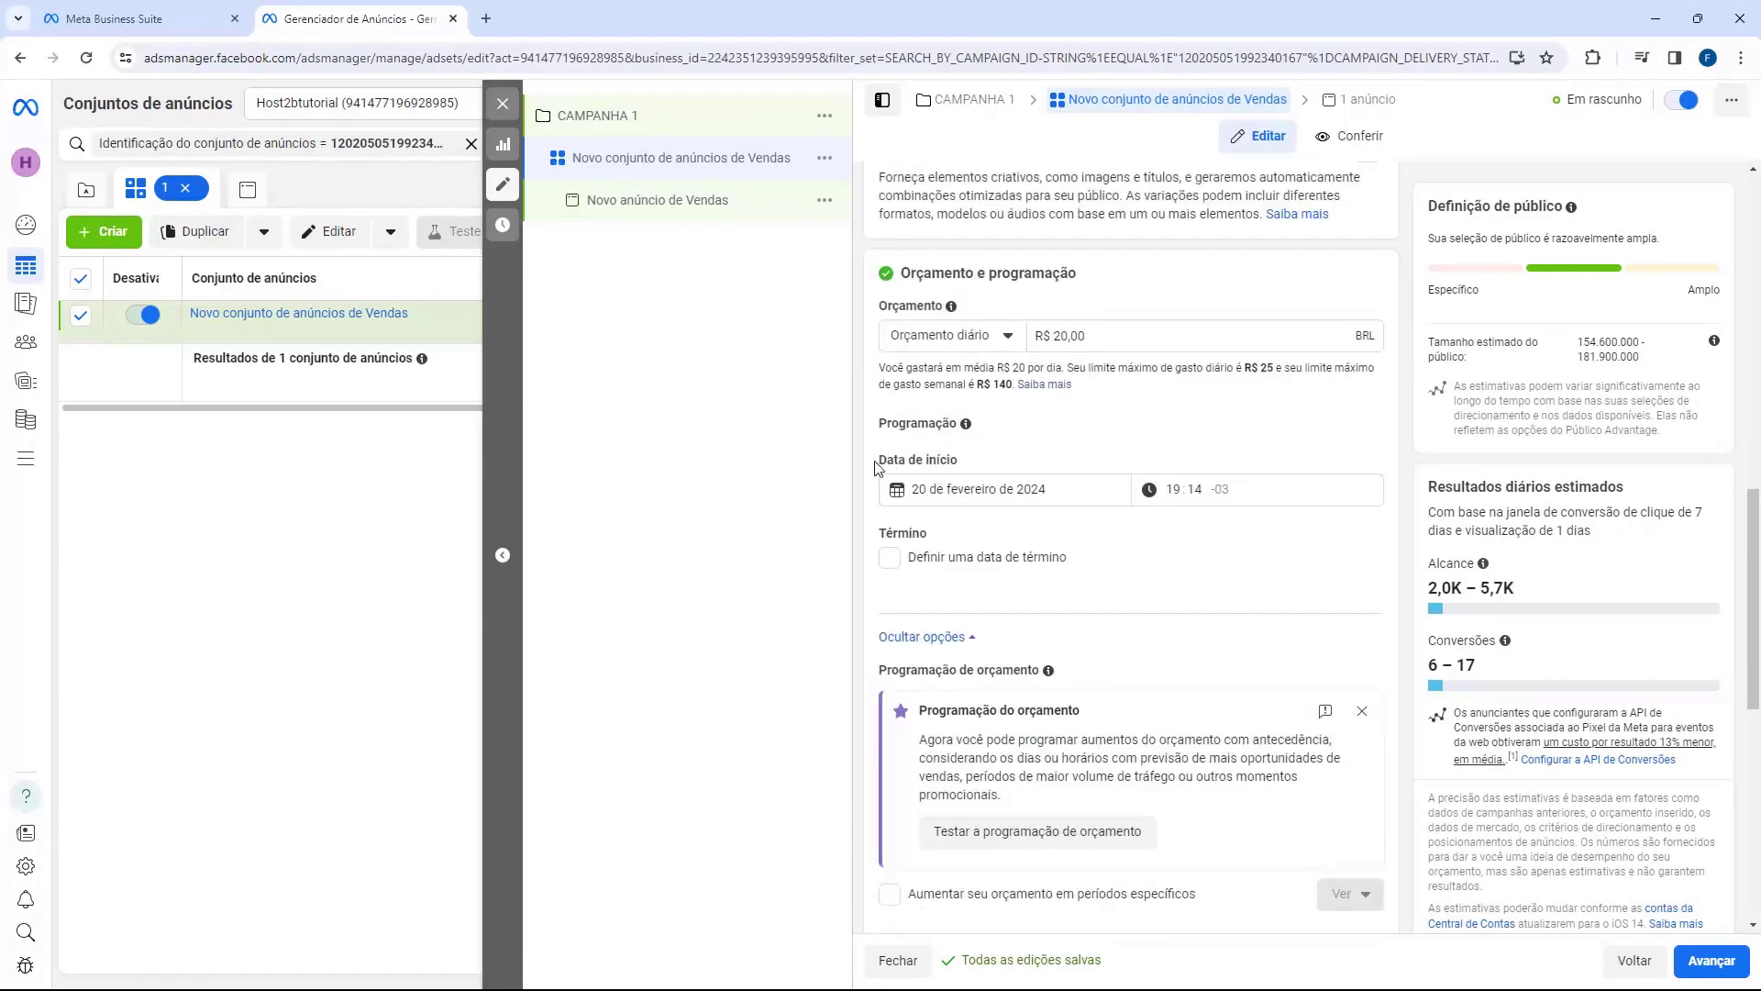
{"action": "left_click_drag", "start_coordinate": [879, 462], "coordinate": [1023, 482]}
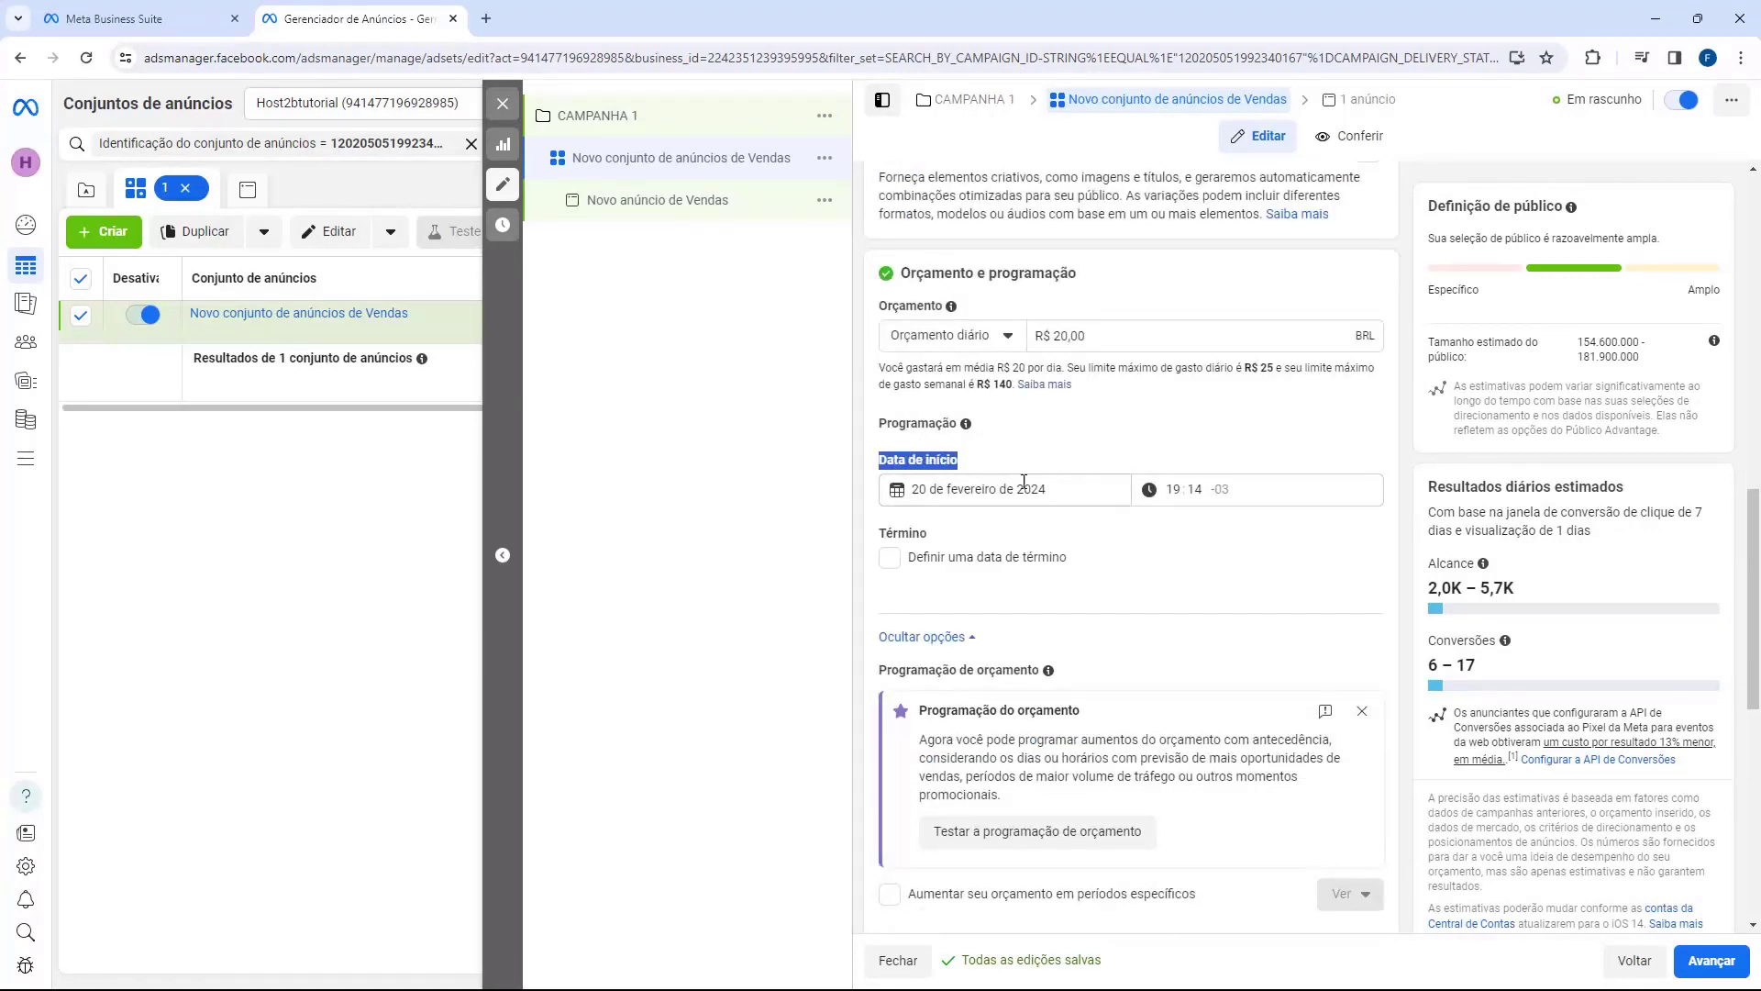
{"action": "left_click", "coordinate": [888, 516]}
{"action": "scroll", "coordinate": [888, 459], "scroll_direction": "down", "scroll_amount": 2}
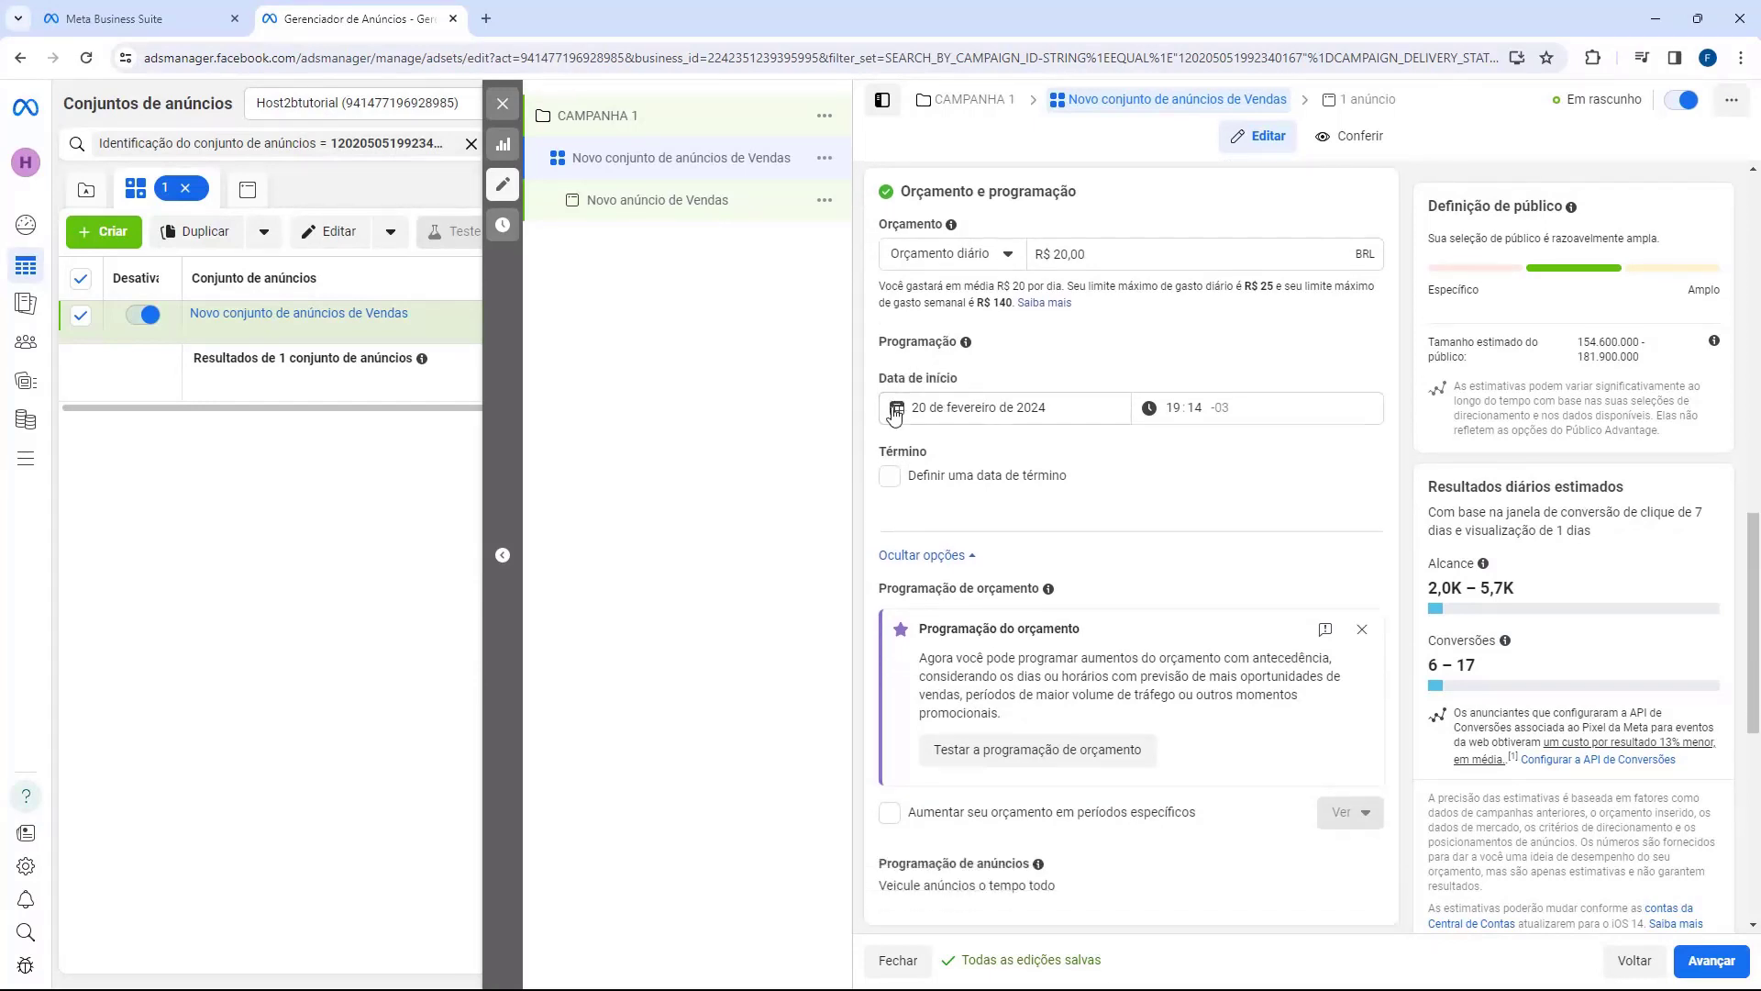
{"action": "scroll", "coordinate": [885, 385], "scroll_direction": "down", "scroll_amount": 4}
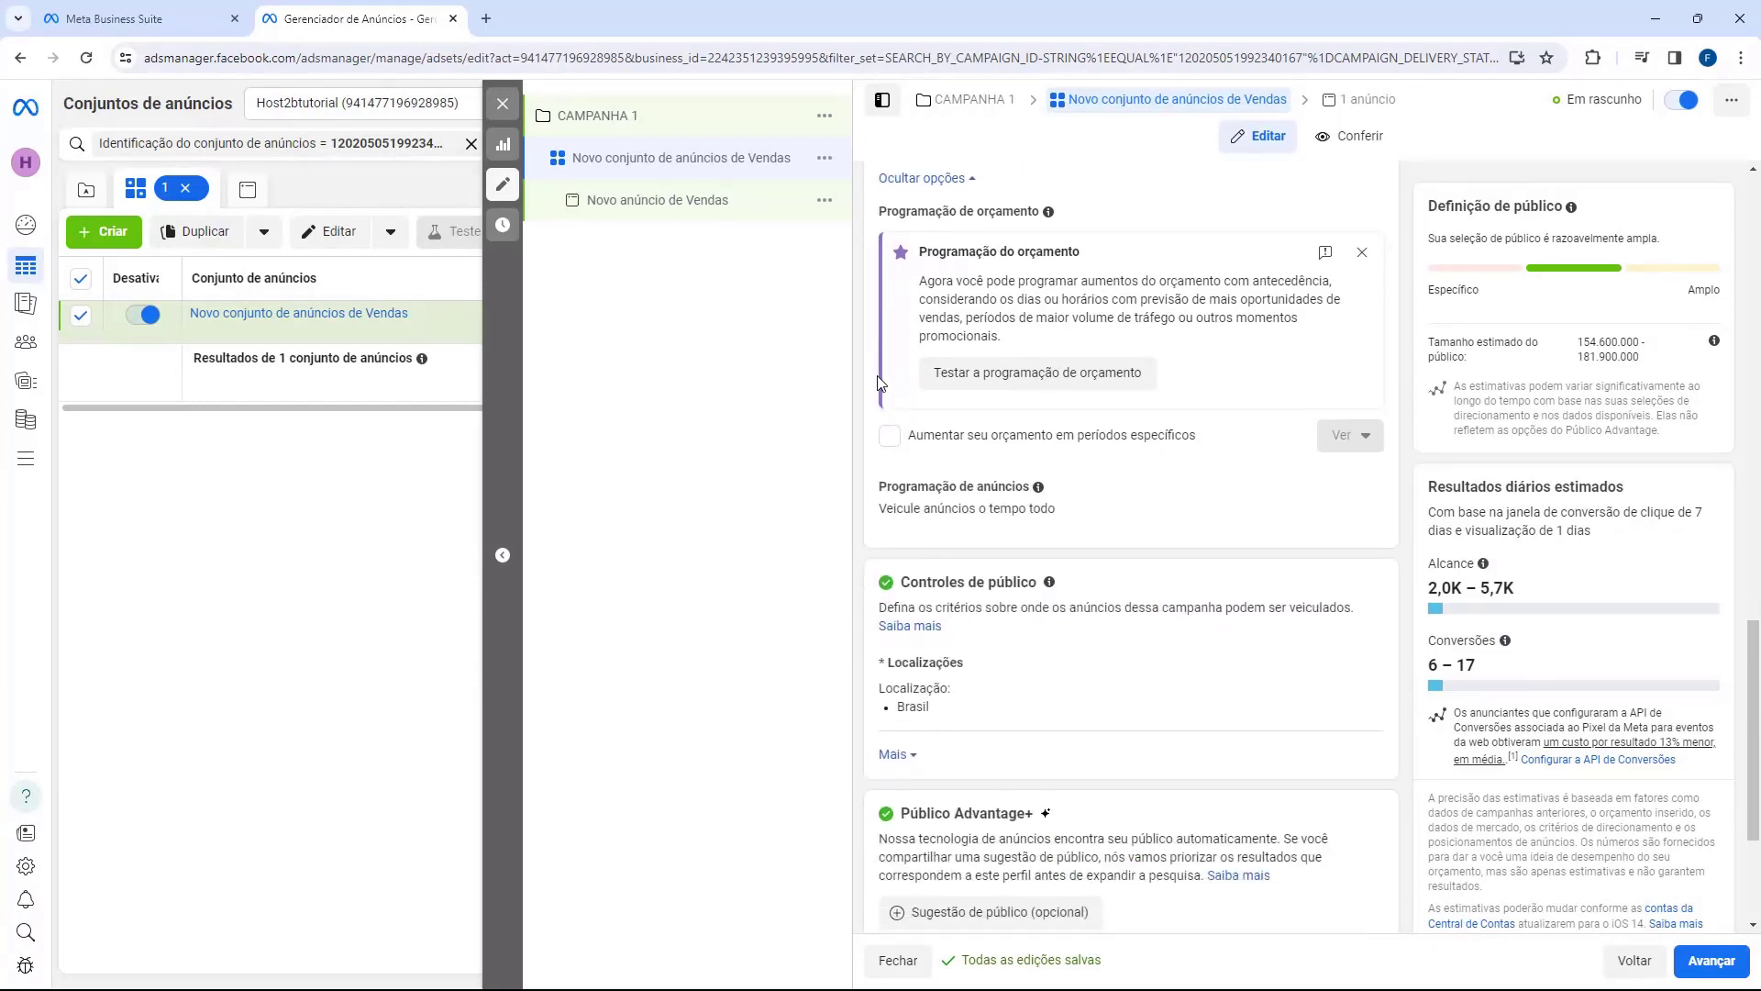
{"action": "scroll", "coordinate": [895, 394], "scroll_direction": "down", "scroll_amount": 1}
Step: Open the Localizações setting for editing, showing Brasil as the location
{"action": "left_click", "coordinate": [1015, 398]}
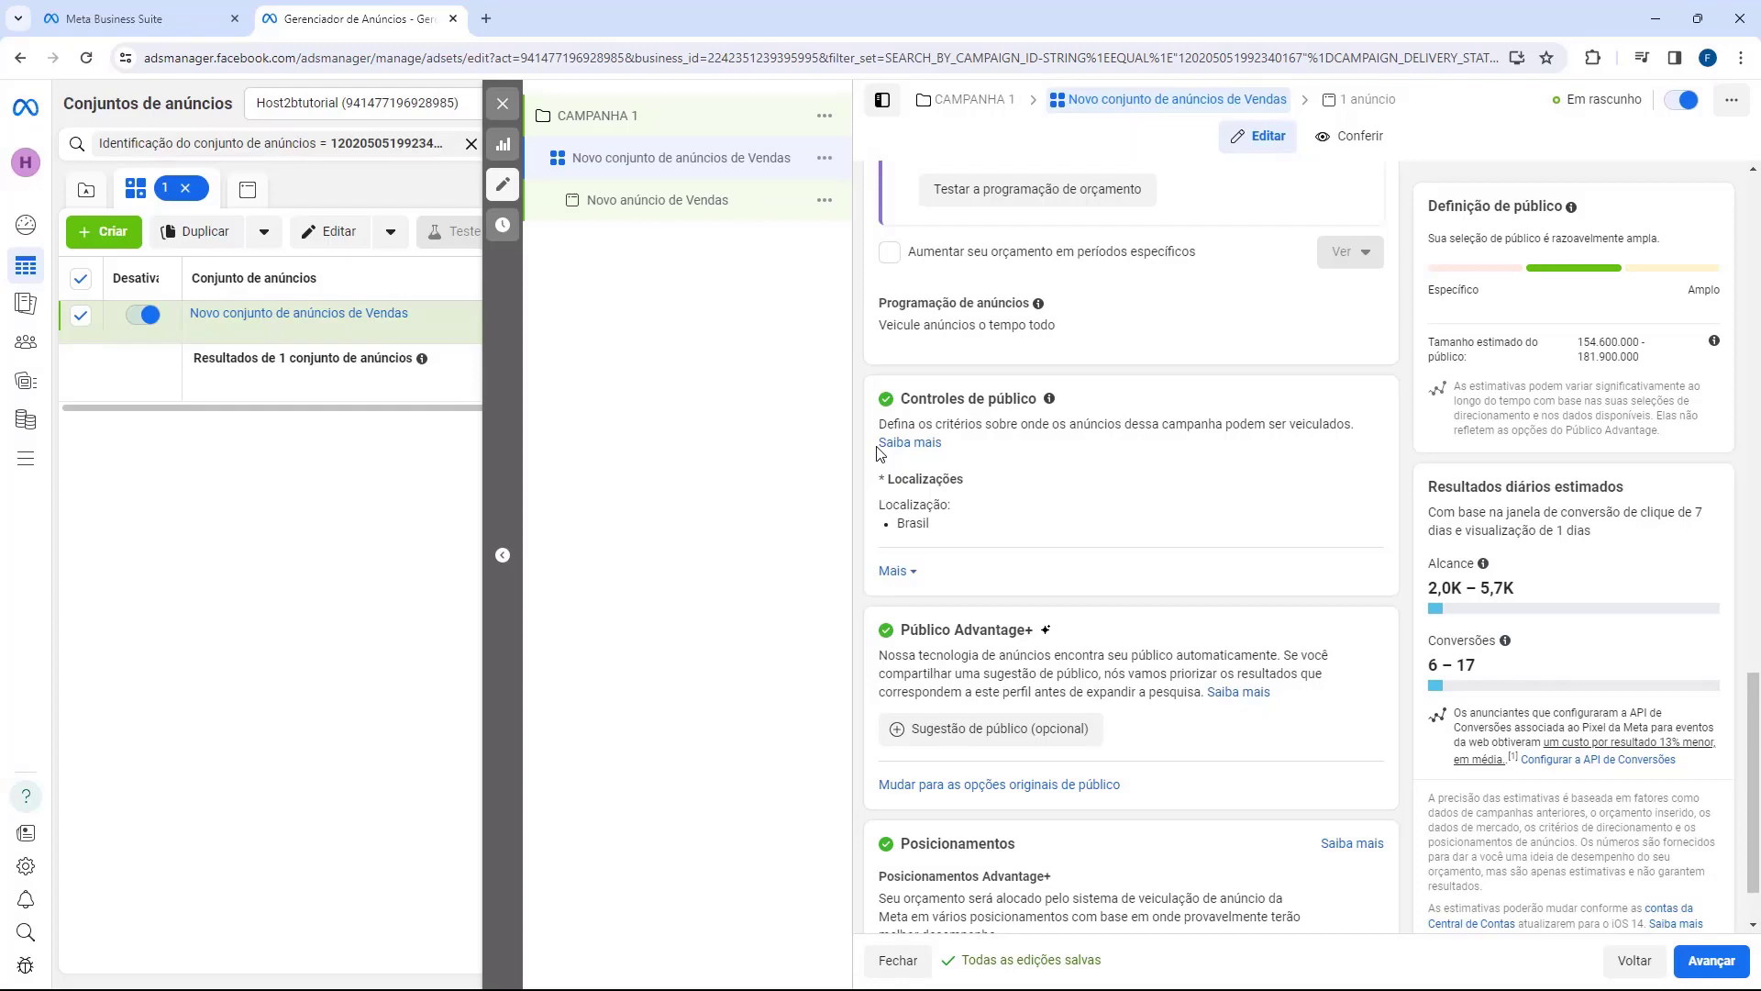
{"action": "left_click", "coordinate": [1348, 483]}
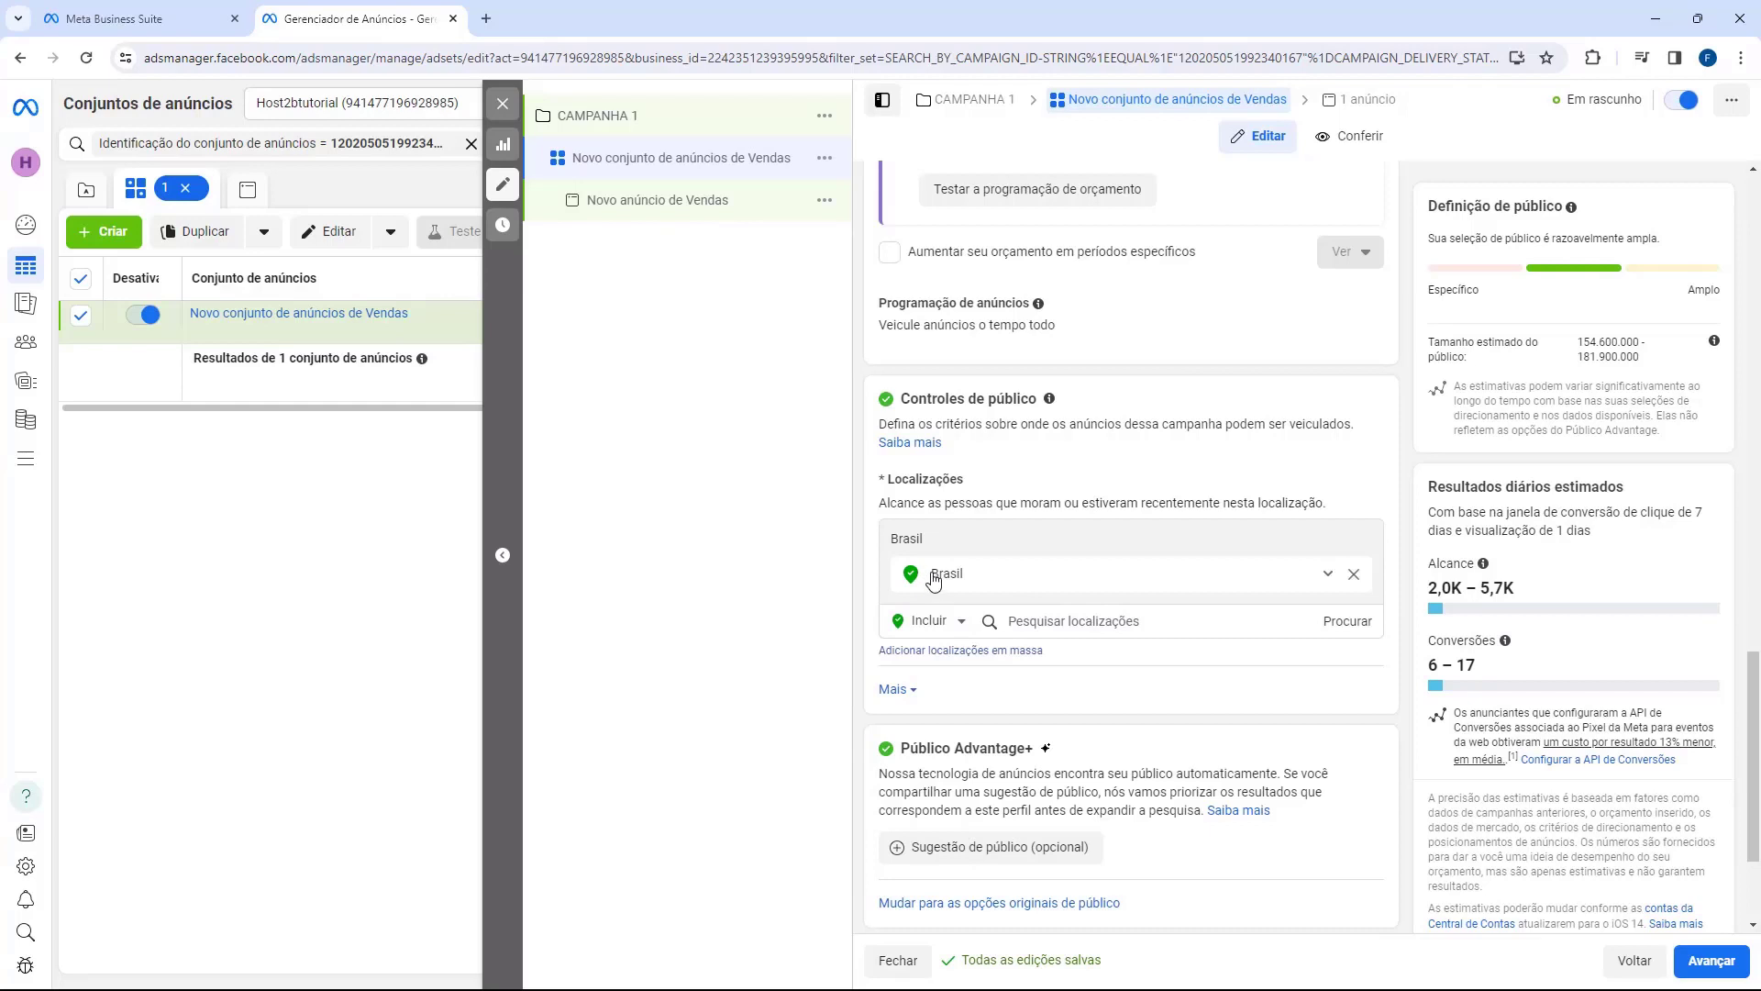
{"action": "scroll", "coordinate": [948, 491], "scroll_direction": "down", "scroll_amount": 2}
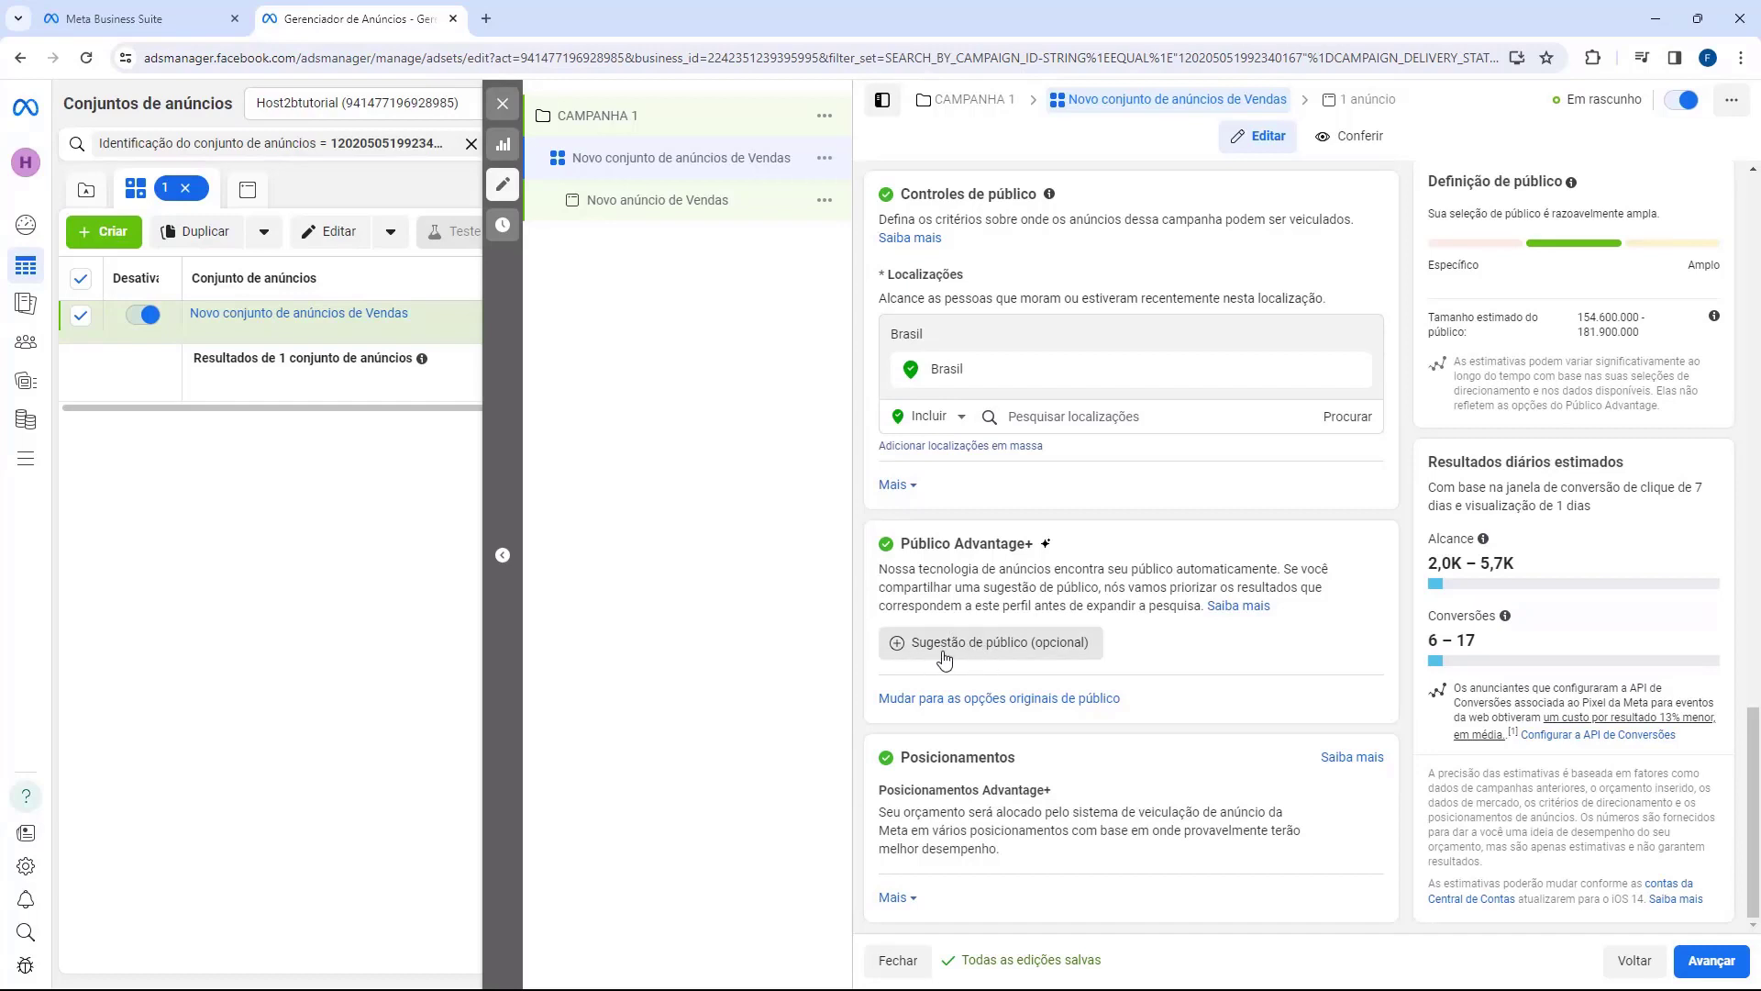
Step: Expand 'Sugestão de público (opcional)' to reveal ages 18–65+, all genders and detailed targeting
{"action": "left_click", "coordinate": [1013, 648]}
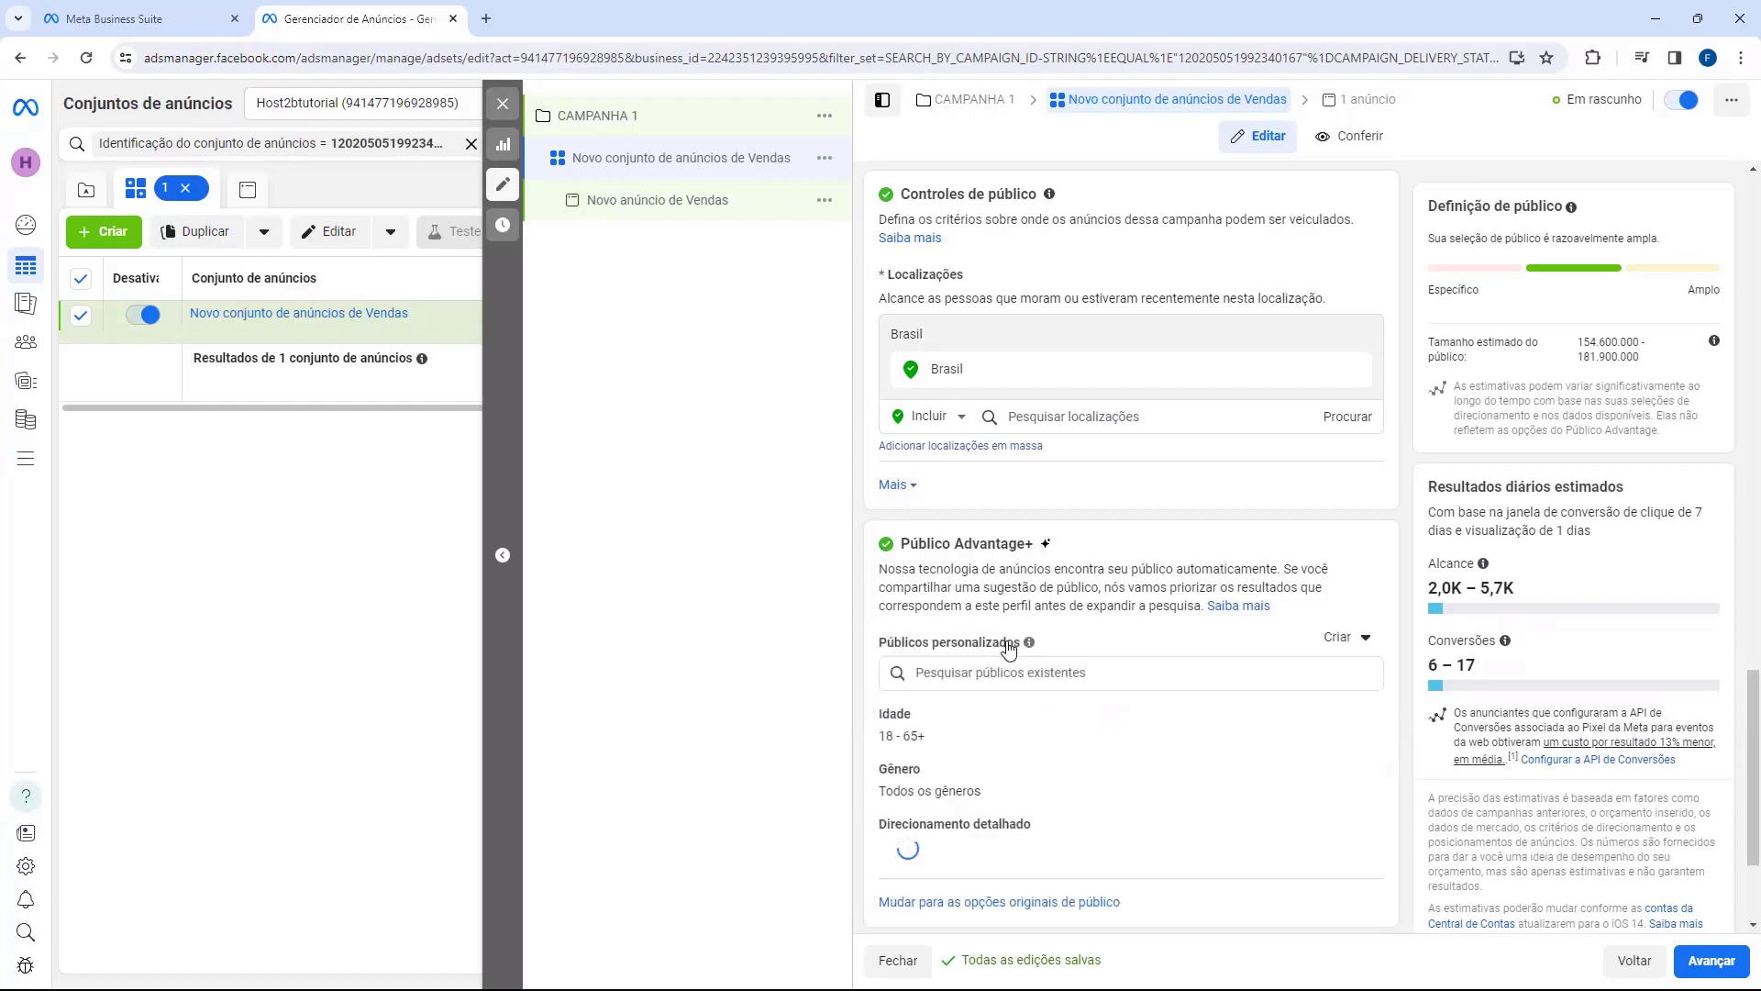
{"action": "scroll", "coordinate": [1011, 647], "scroll_direction": "down", "scroll_amount": 1}
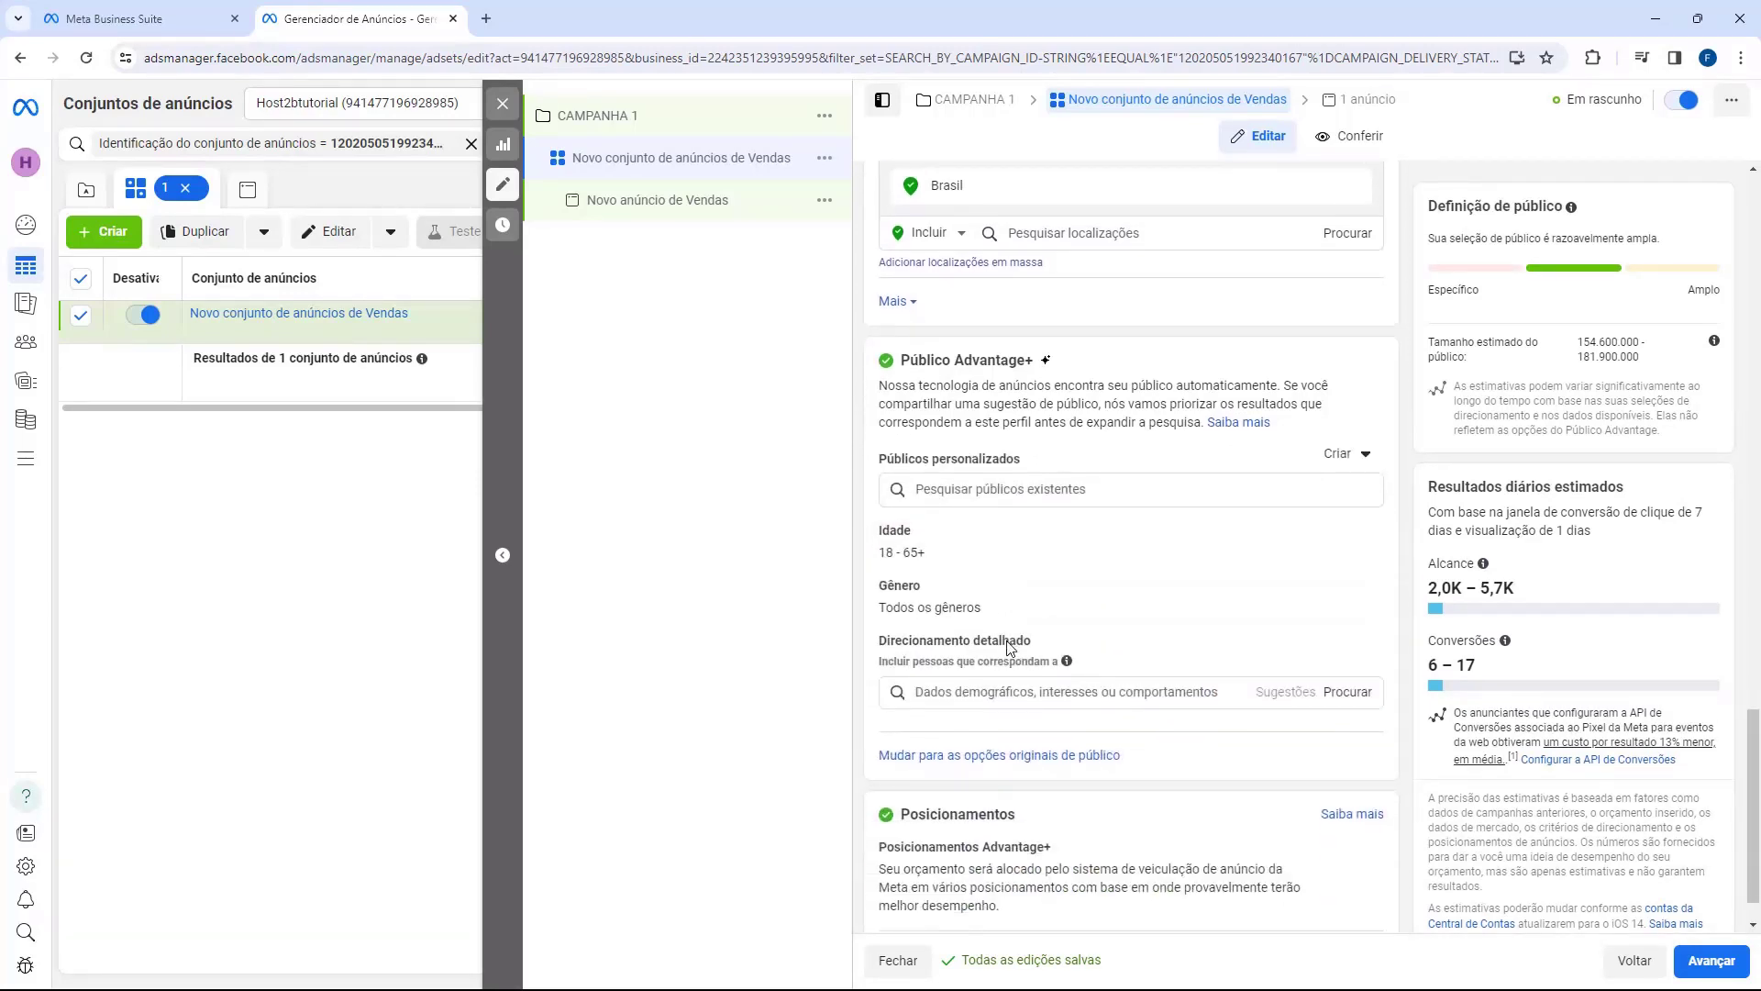
{"action": "mouse_move", "coordinate": [927, 560]}
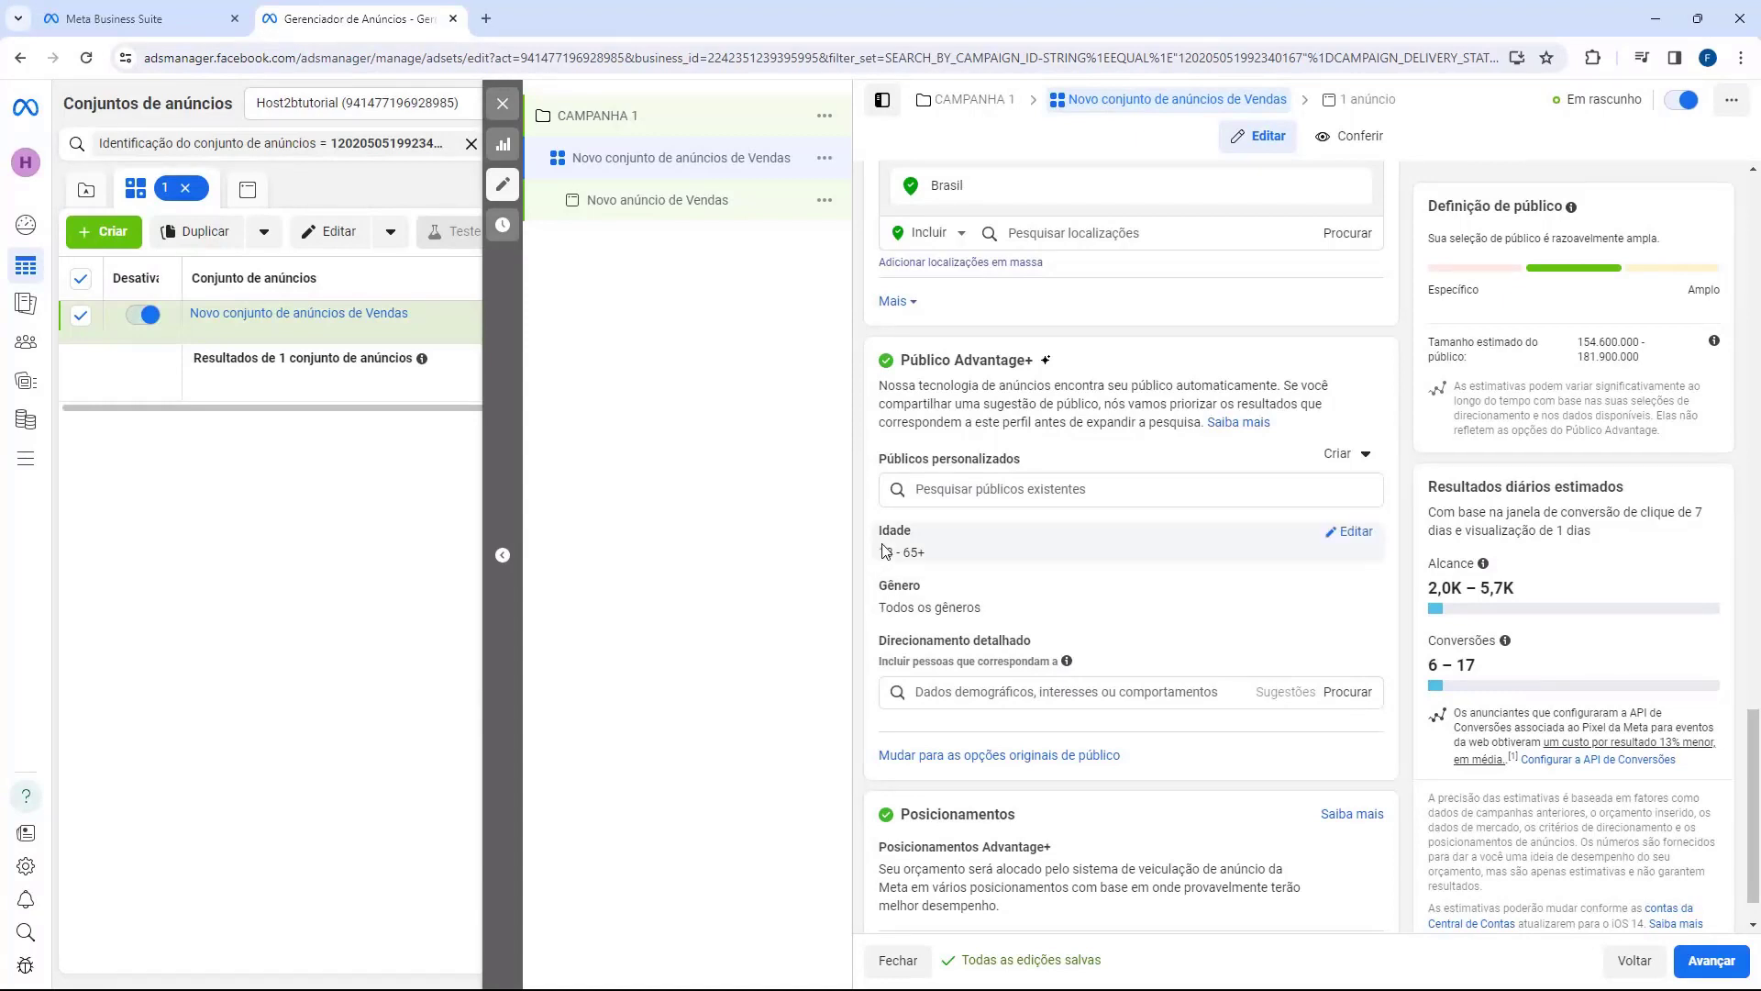
{"action": "mouse_move", "coordinate": [1233, 559]}
Step: Set the audience age range to minimum 20 and maximum 40
{"action": "left_click_drag", "start_coordinate": [903, 554], "coordinate": [917, 554]}
{"action": "left_click", "coordinate": [1352, 532]}
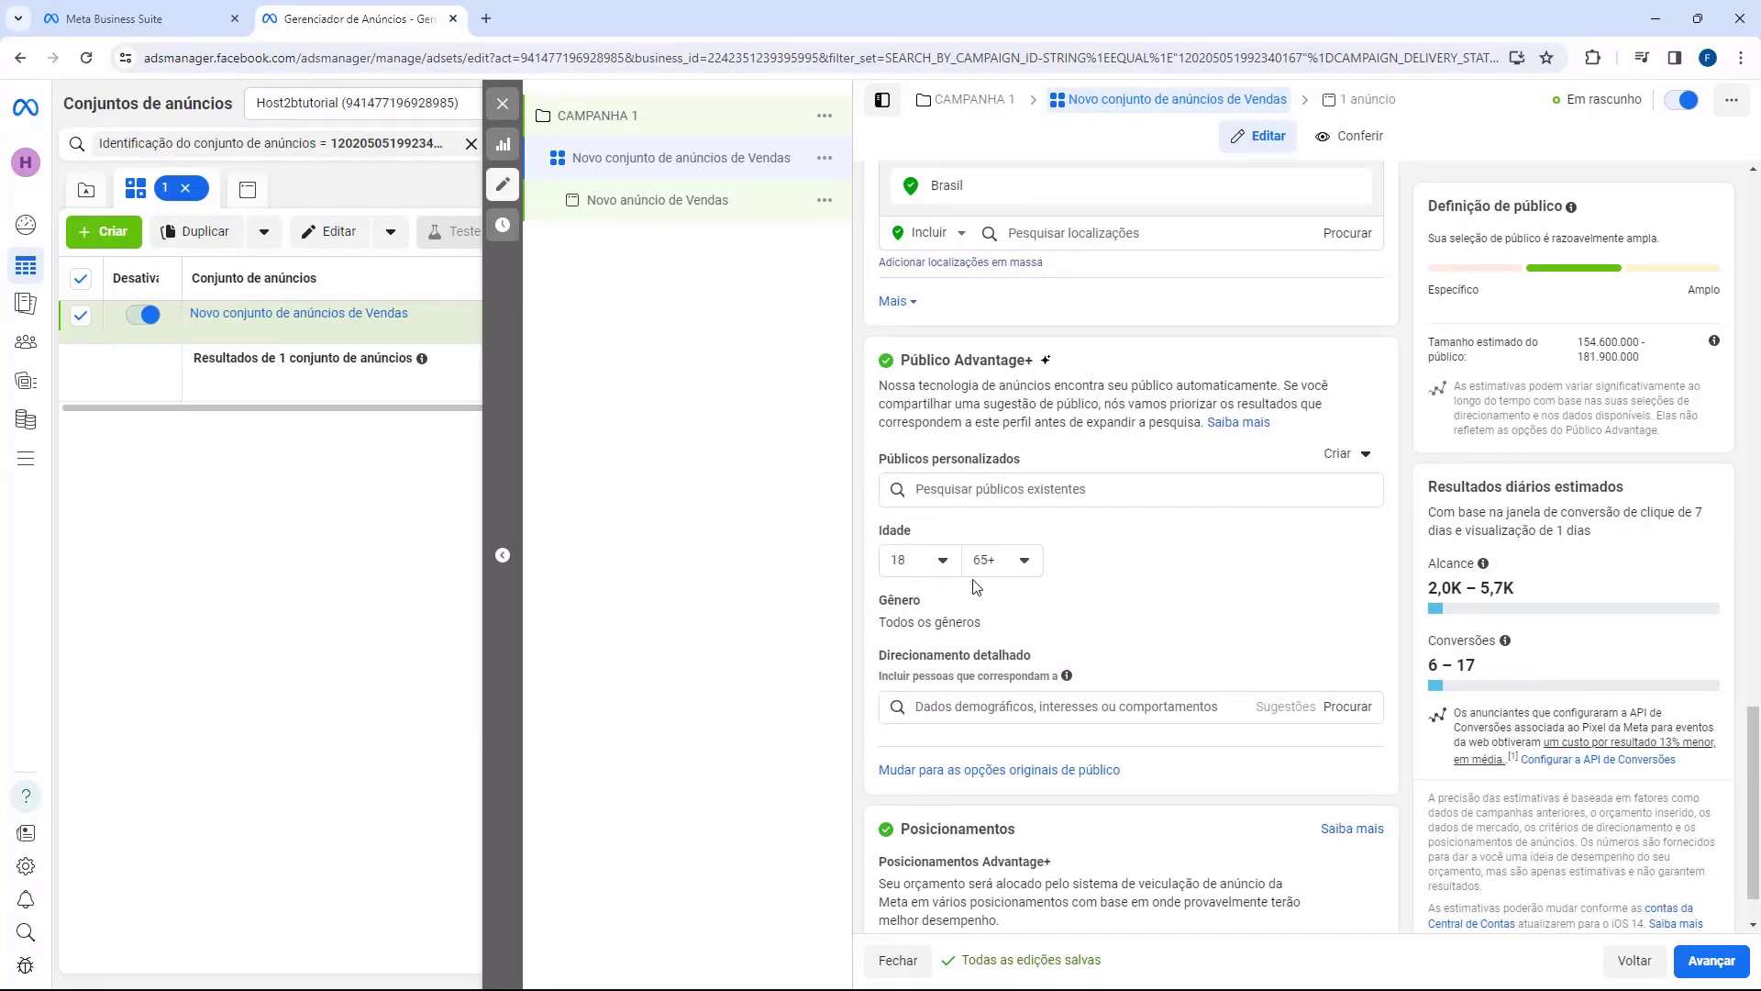
{"action": "left_click", "coordinate": [1000, 568]}
{"action": "scroll", "coordinate": [1045, 679], "scroll_direction": "up", "scroll_amount": 3}
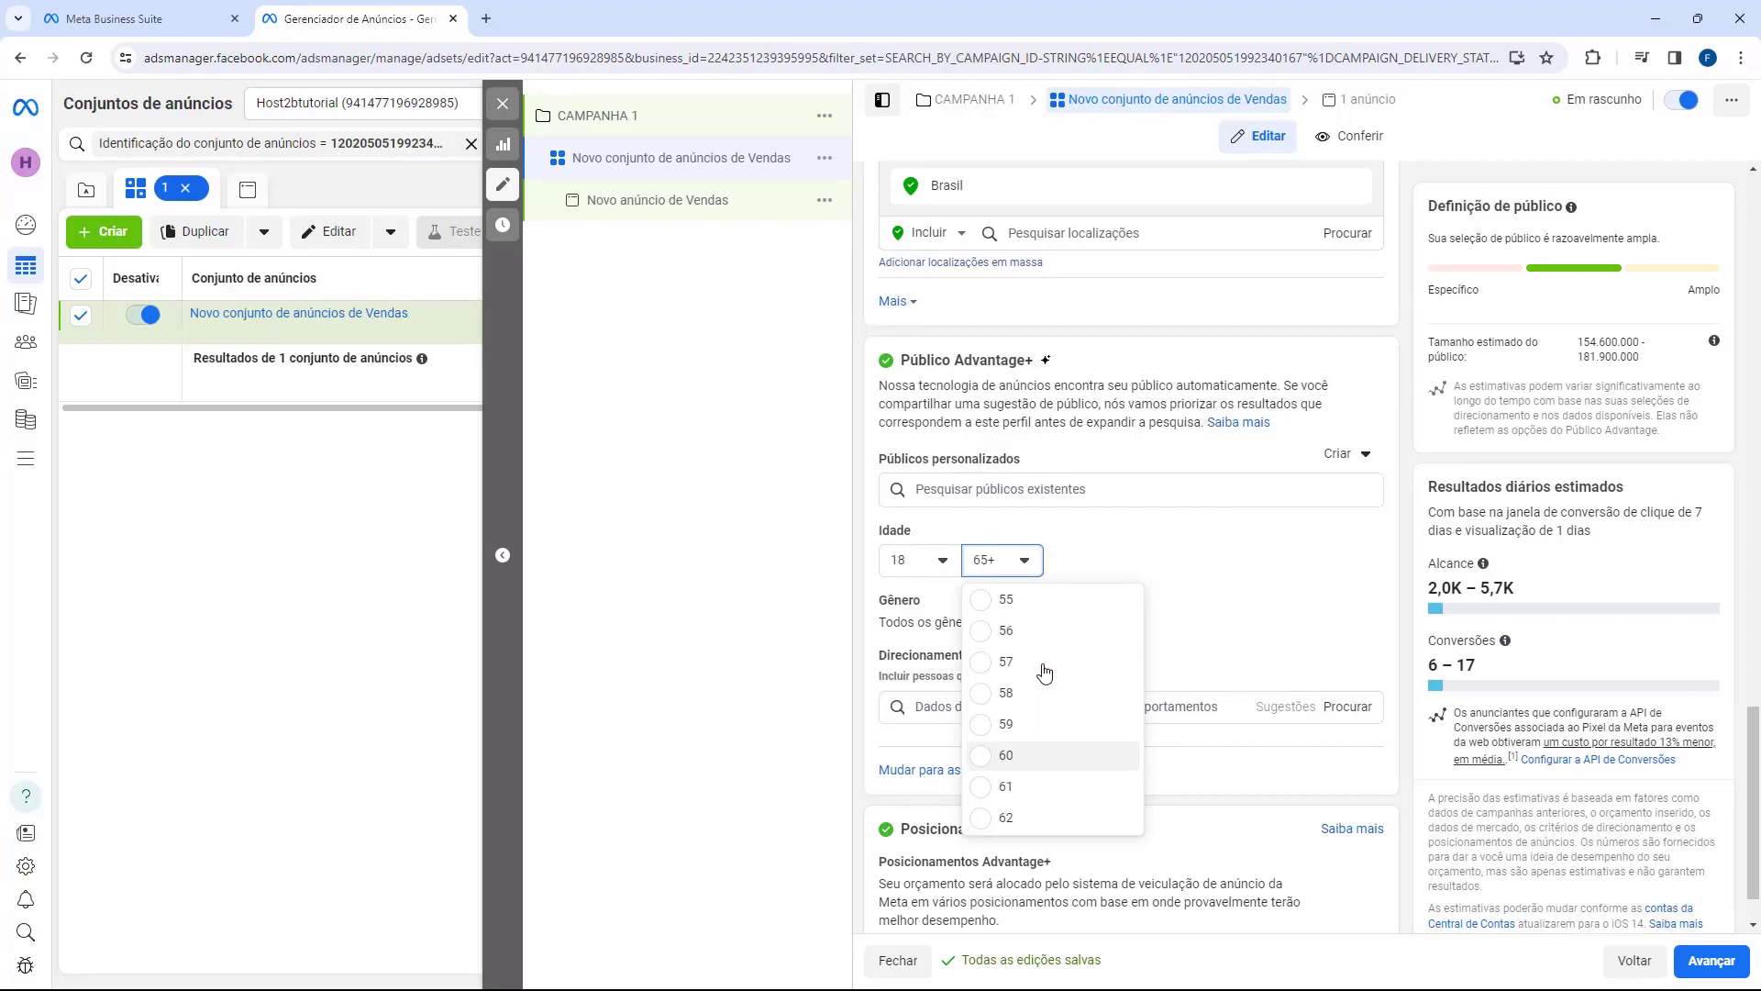
{"action": "scroll", "coordinate": [1046, 688], "scroll_direction": "up", "scroll_amount": 4}
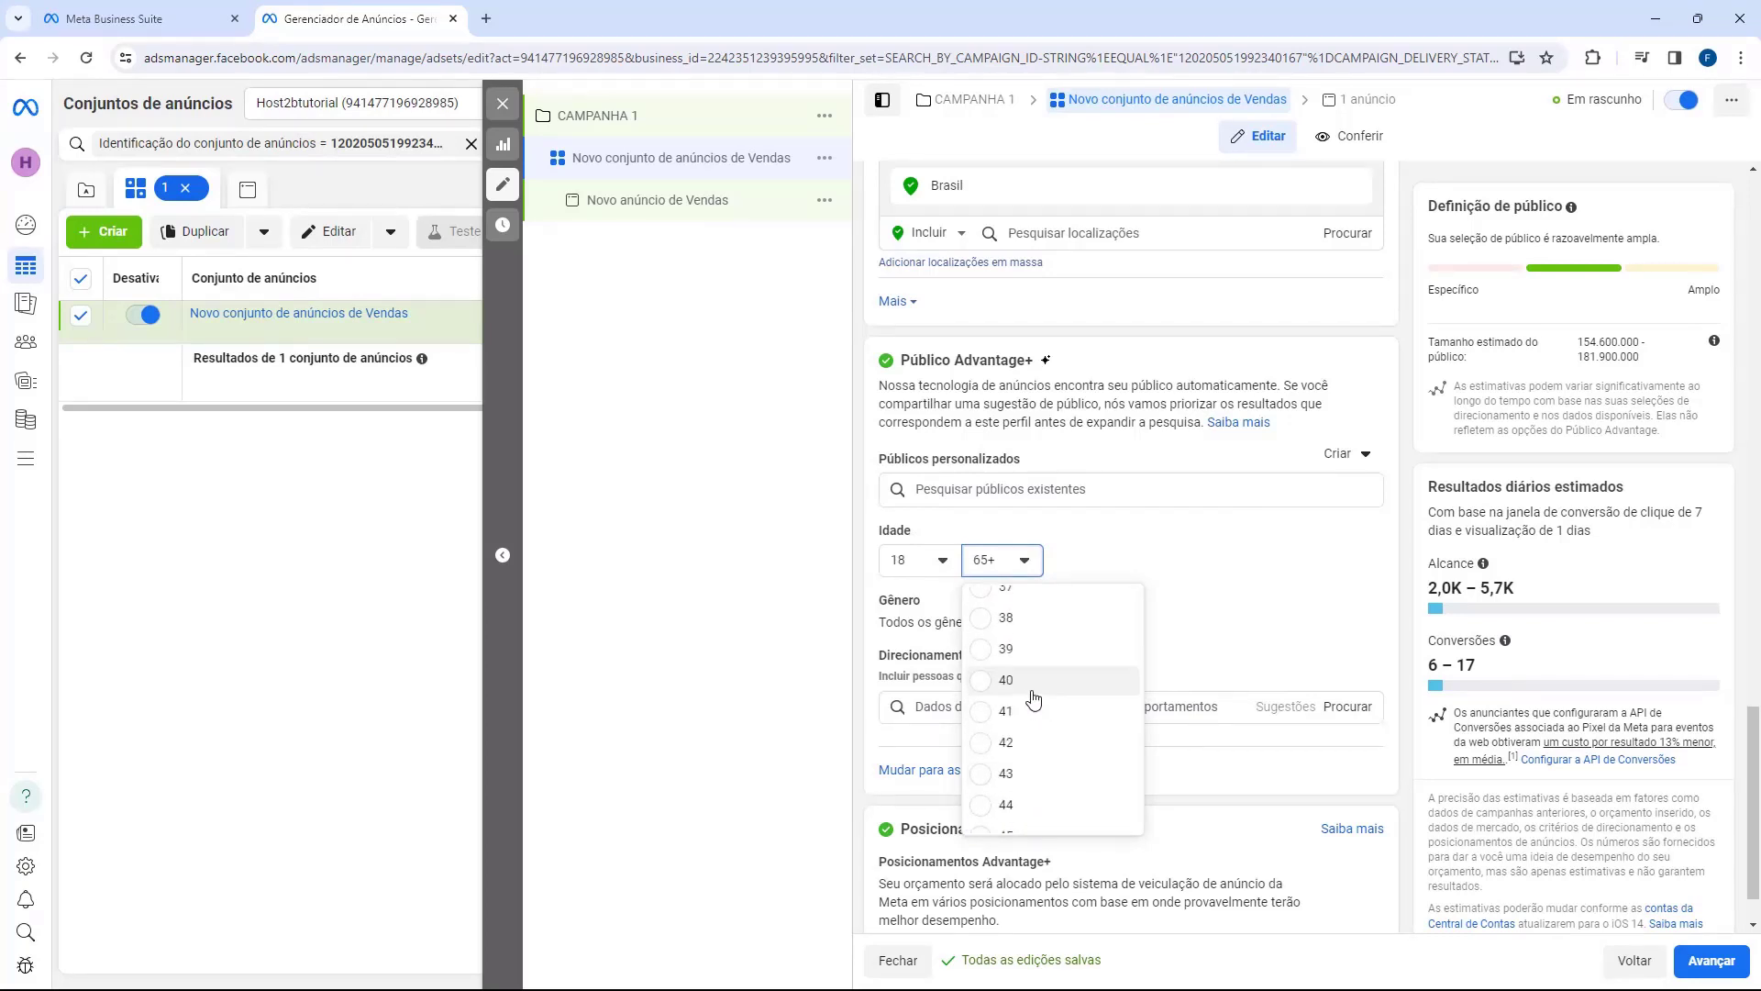
{"action": "left_click", "coordinate": [1029, 690]}
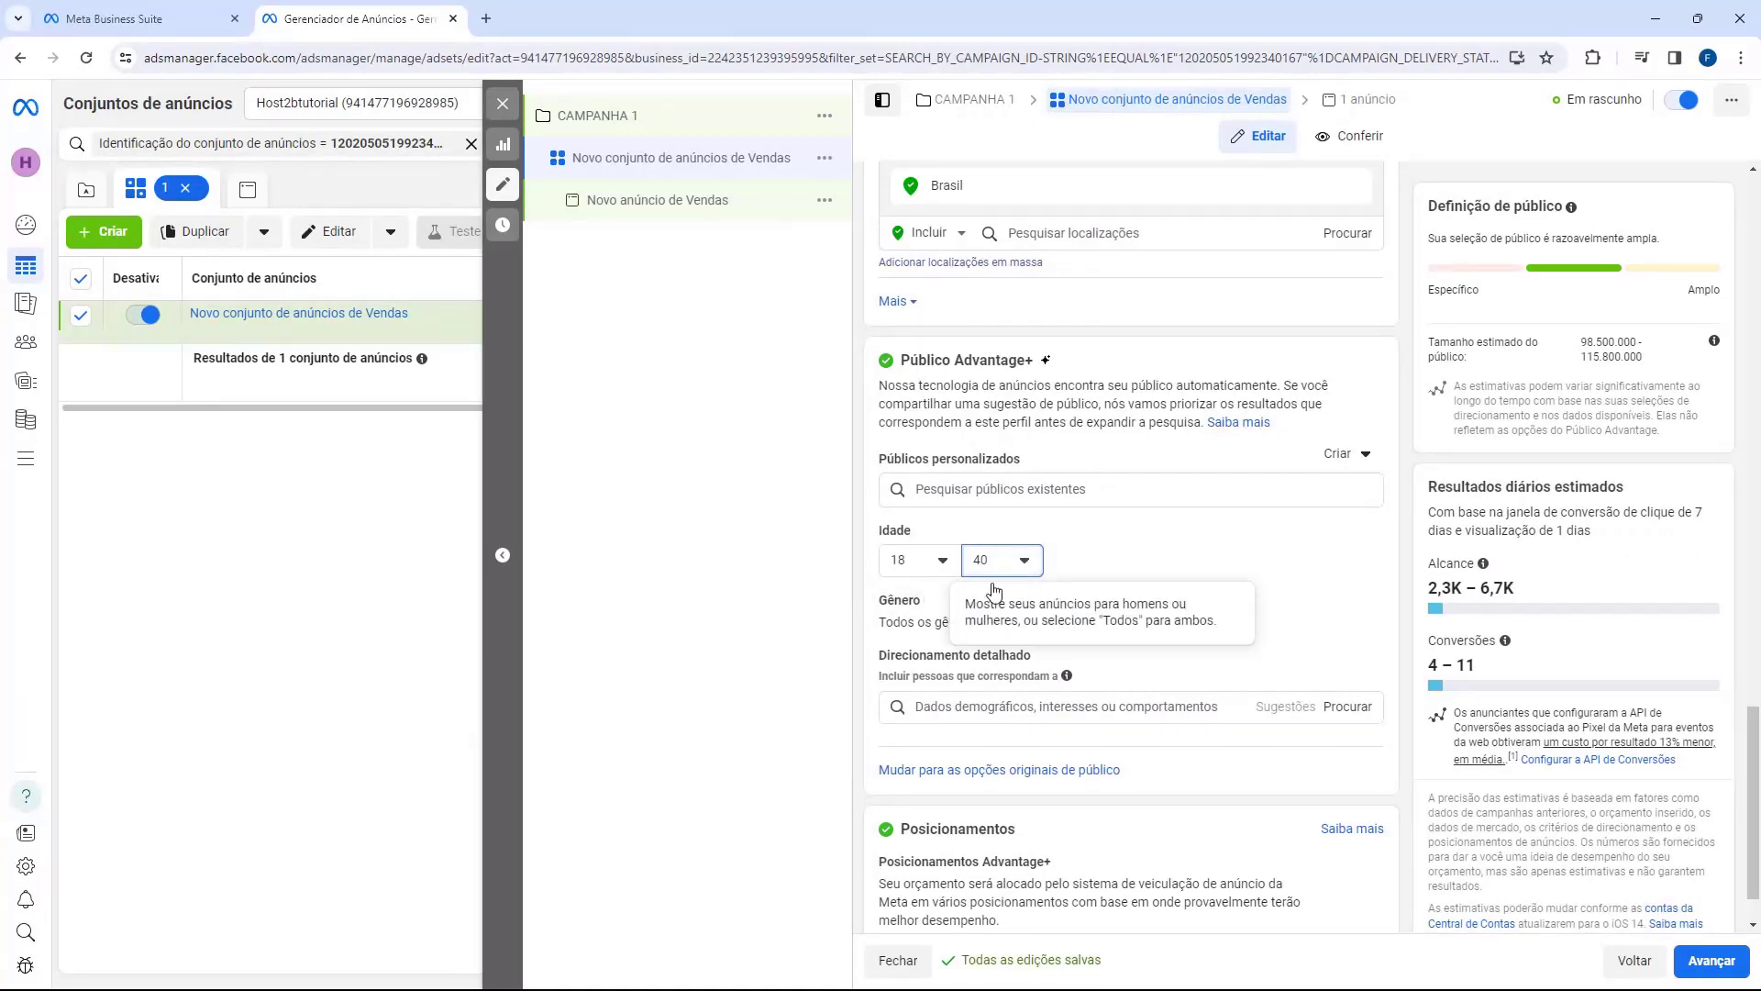
{"action": "left_click", "coordinate": [904, 561]}
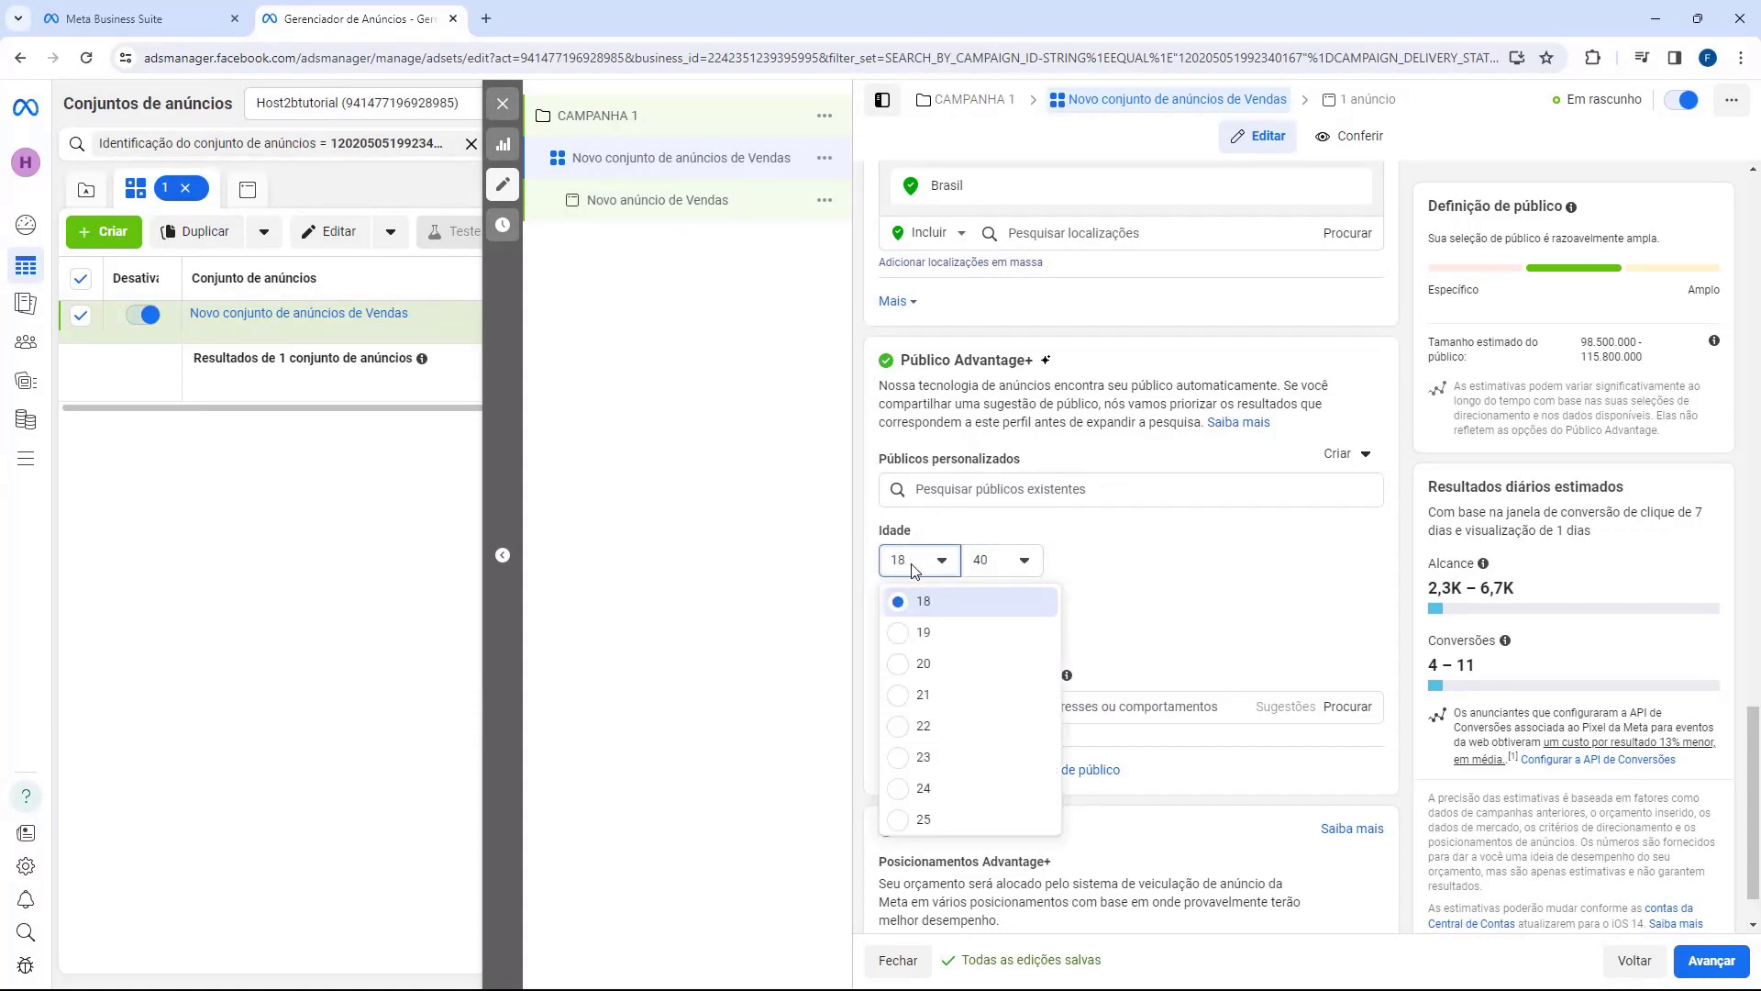
{"action": "left_click", "coordinate": [922, 662]}
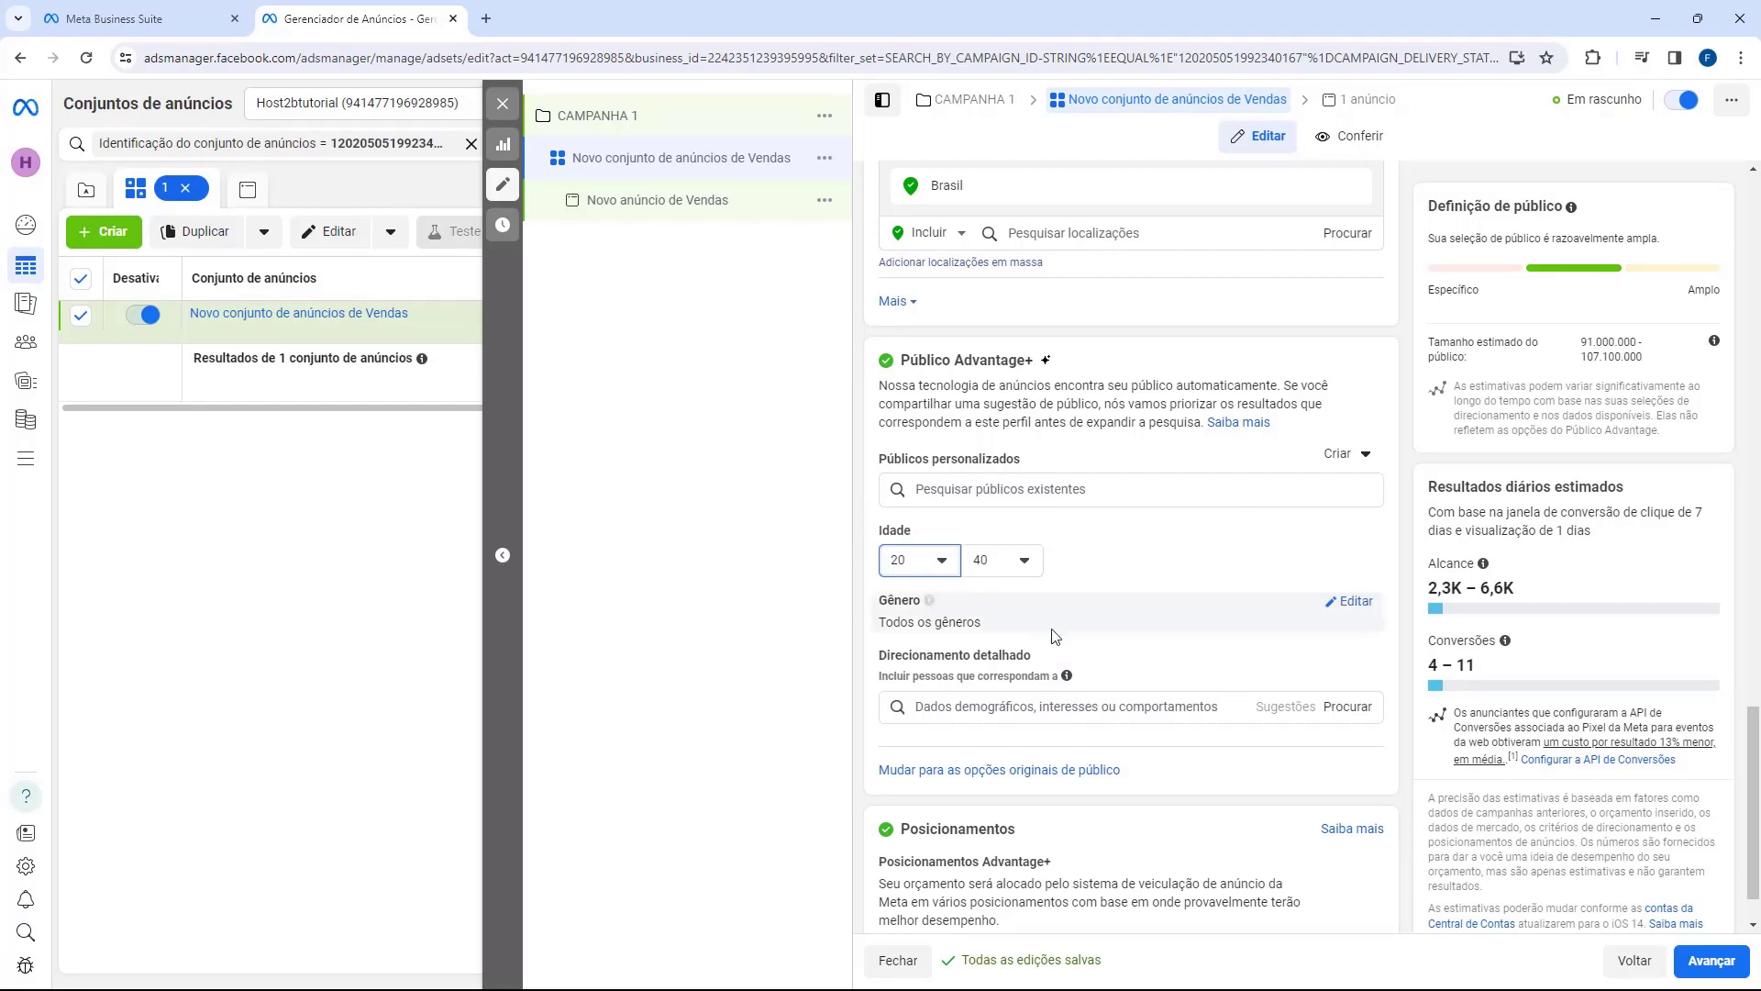
{"action": "left_click", "coordinate": [1009, 562]}
{"action": "scroll", "coordinate": [1014, 676], "scroll_direction": "up", "scroll_amount": 3}
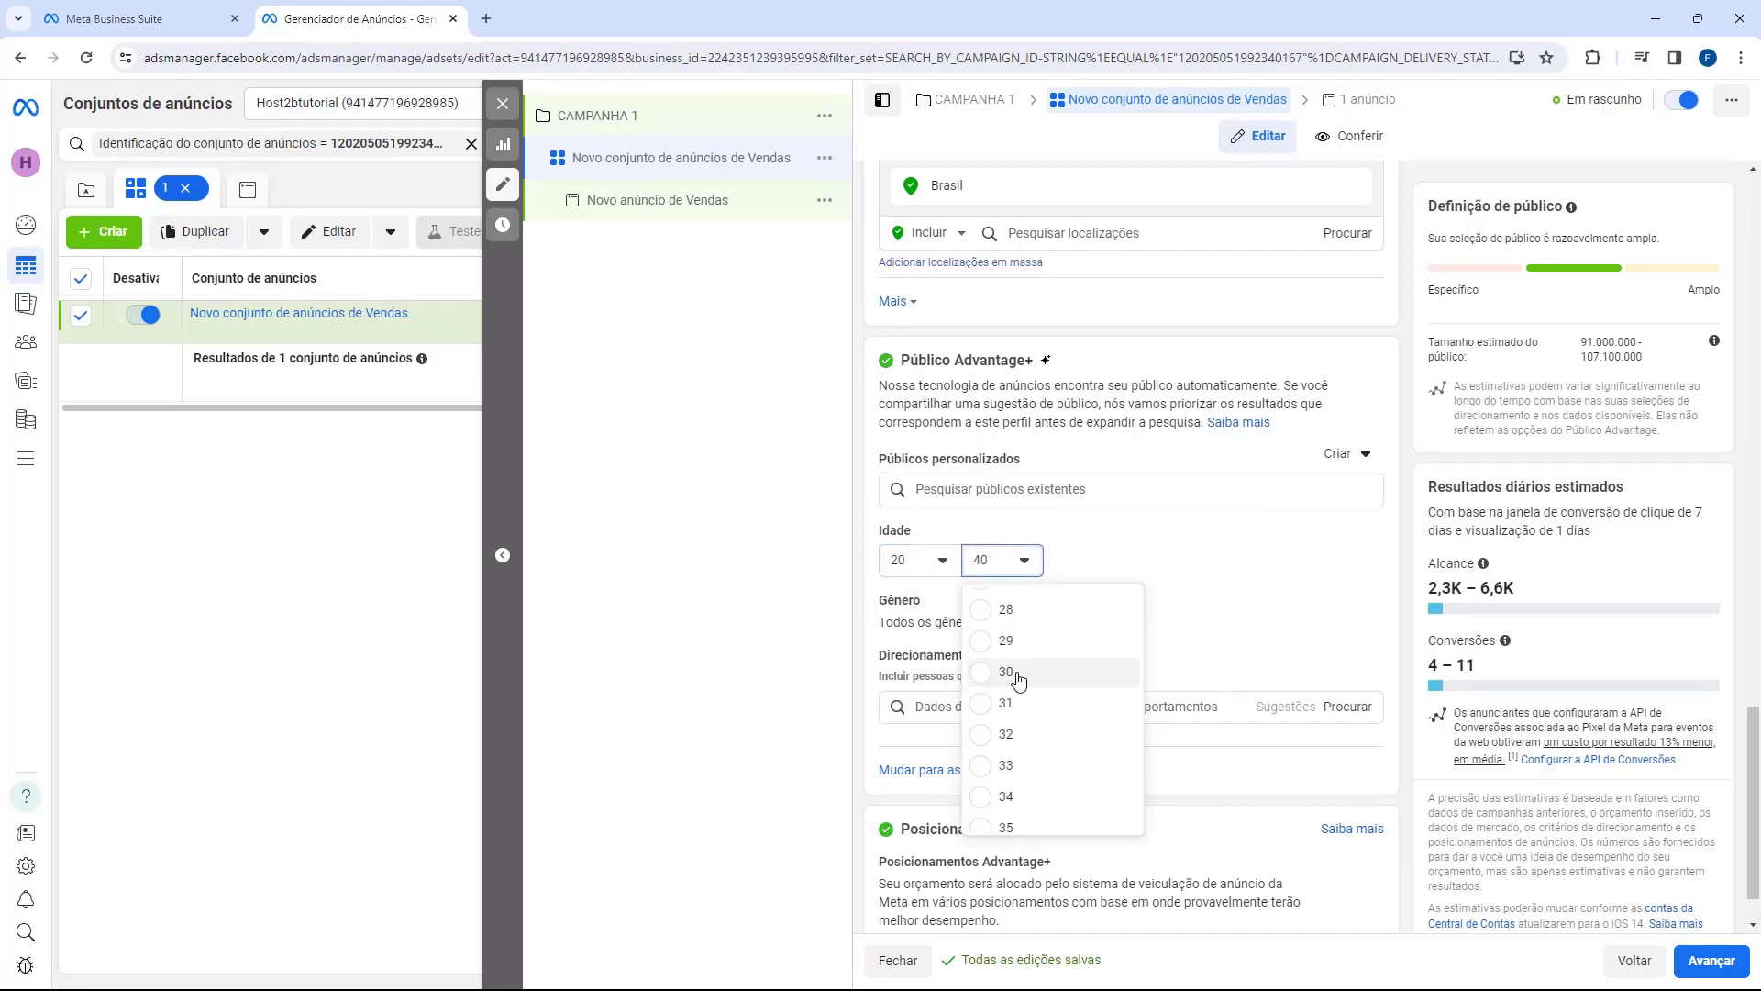
{"action": "left_click", "coordinate": [1030, 759]}
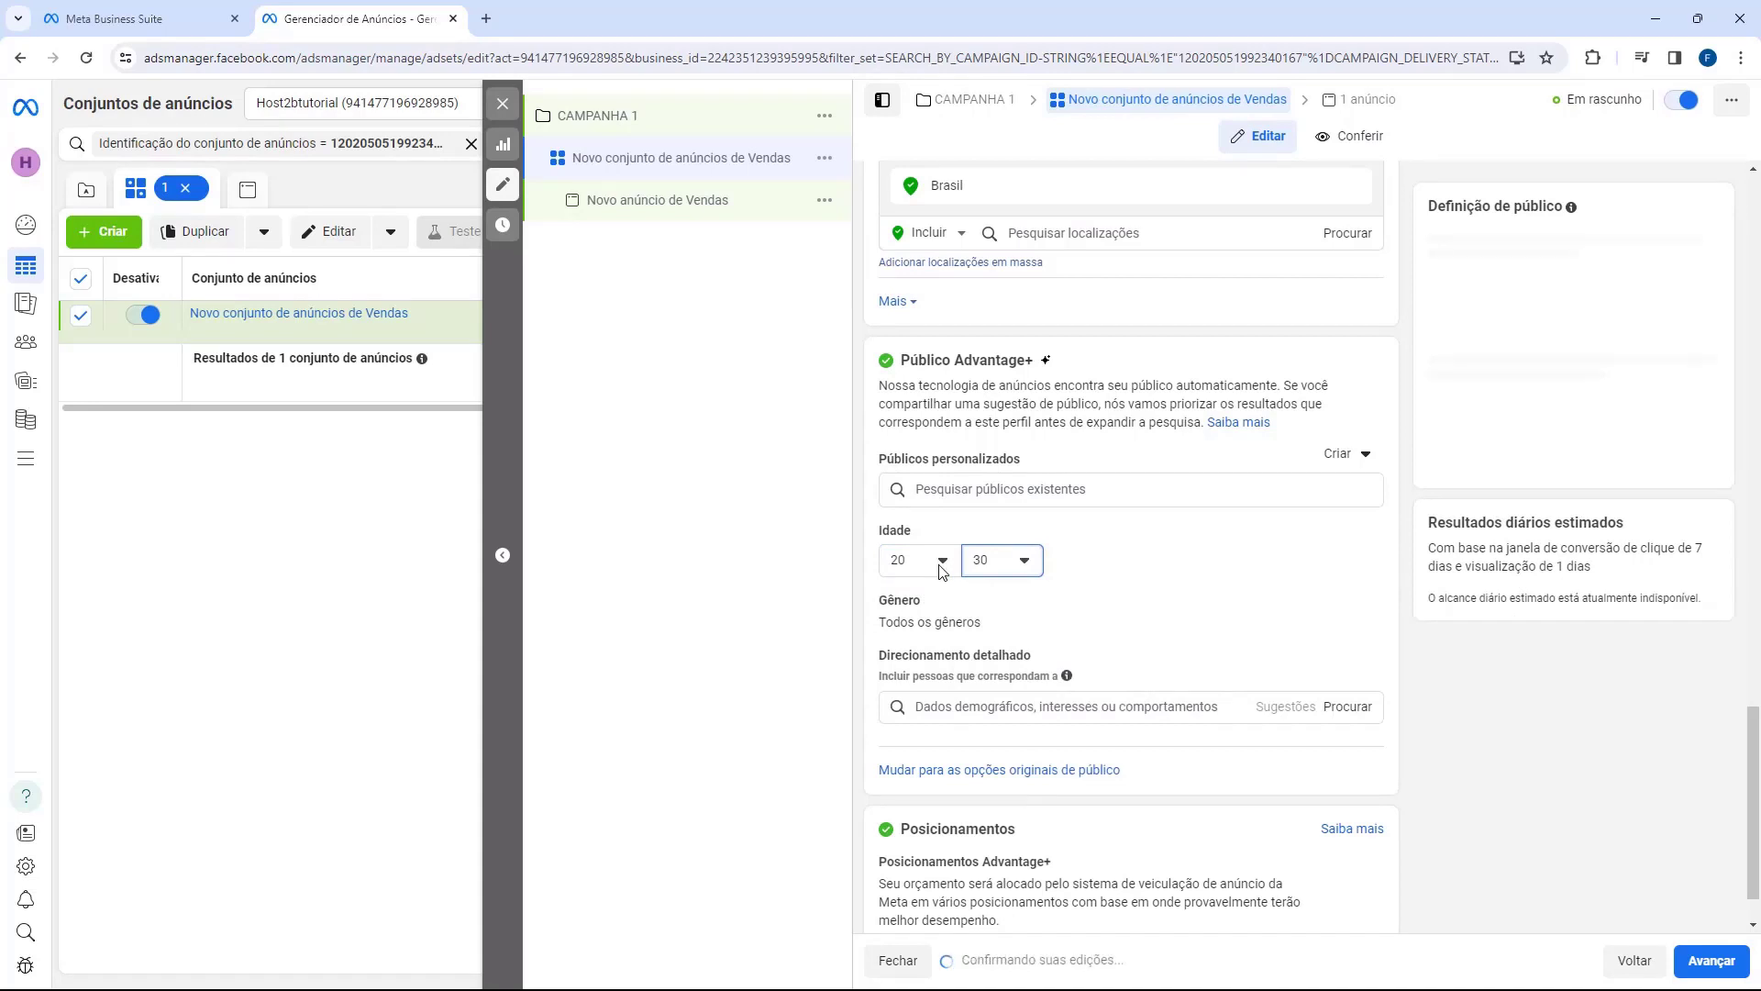
{"action": "left_click", "coordinate": [1020, 563]}
{"action": "scroll", "coordinate": [1043, 703], "scroll_direction": "down", "scroll_amount": 3}
{"action": "left_click", "coordinate": [1044, 702]}
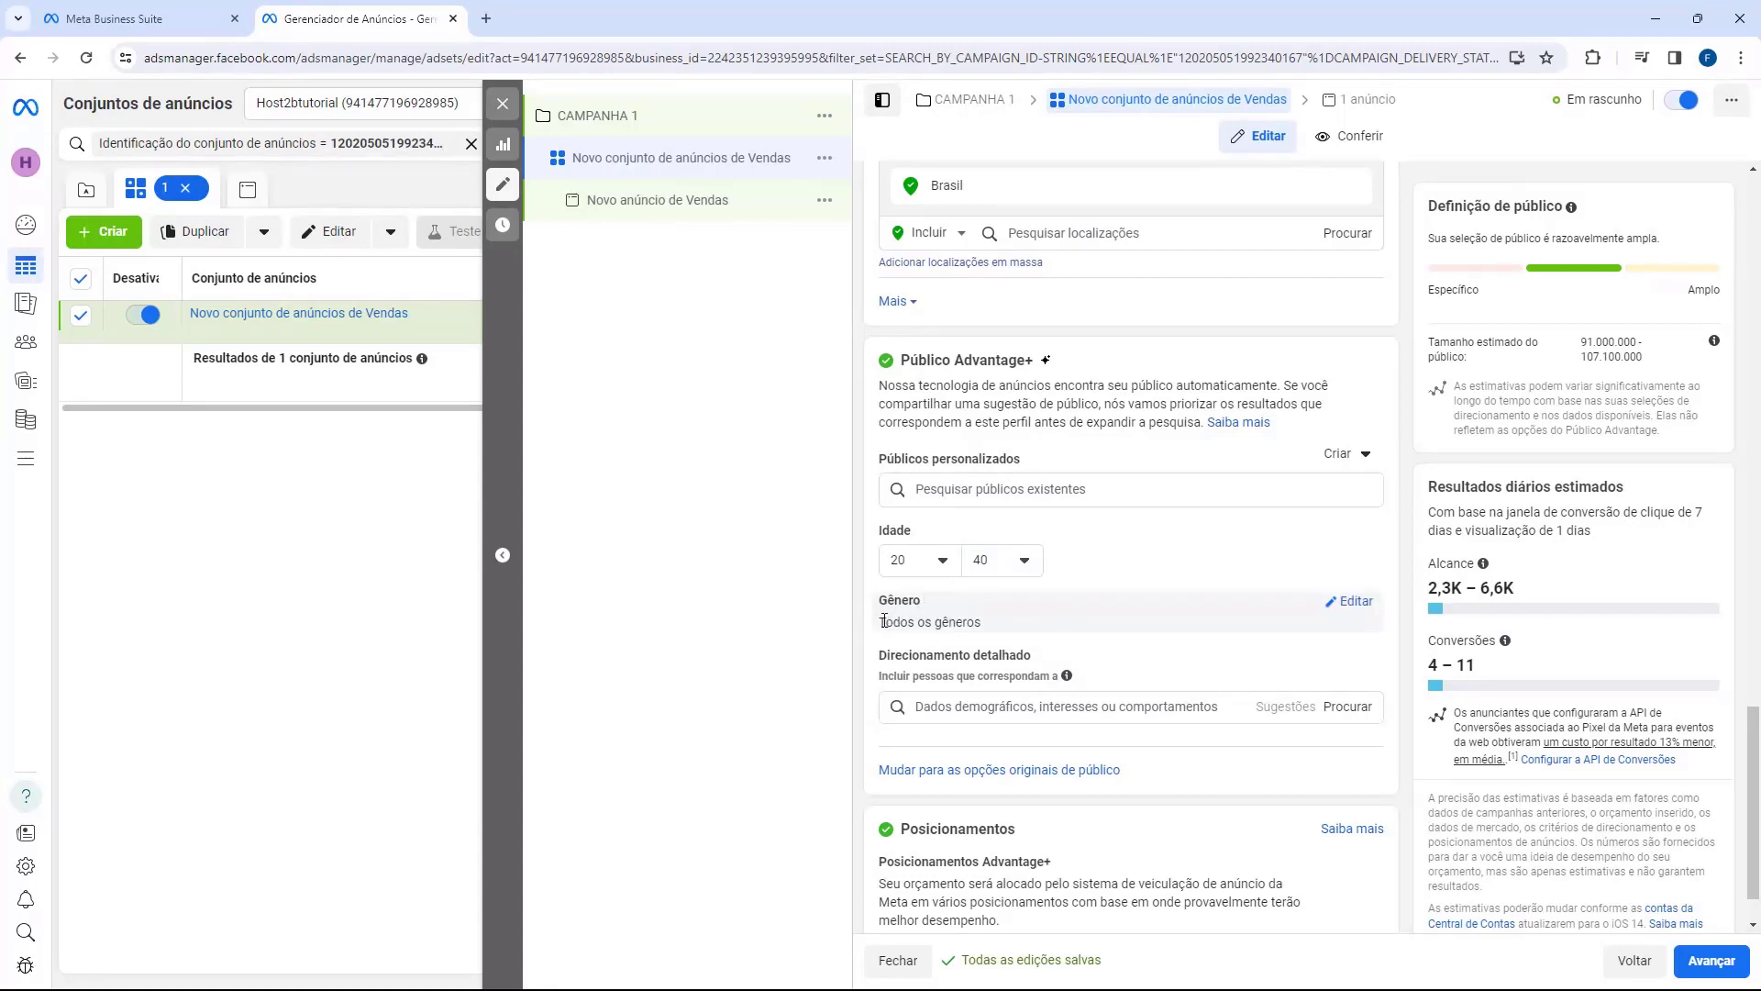
Step: Open the Gênero setting and keep Todos selected
{"action": "left_click", "coordinate": [1349, 601]}
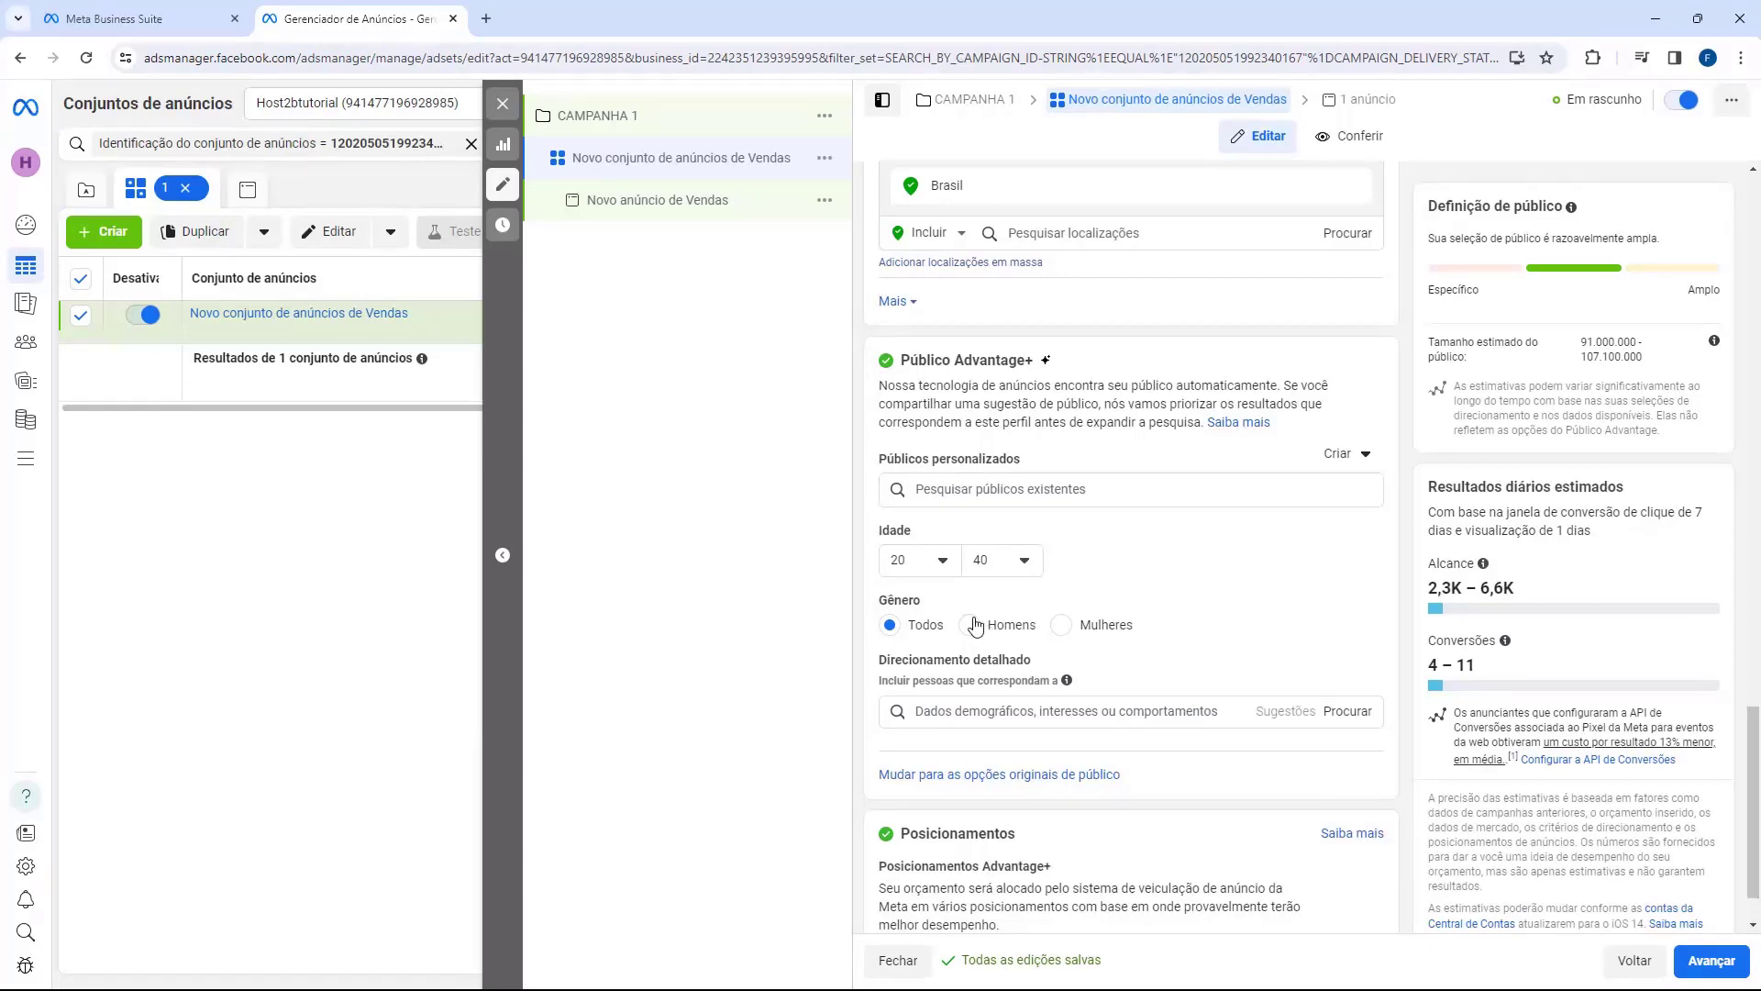
{"action": "left_click_drag", "start_coordinate": [881, 663], "coordinate": [1063, 677]}
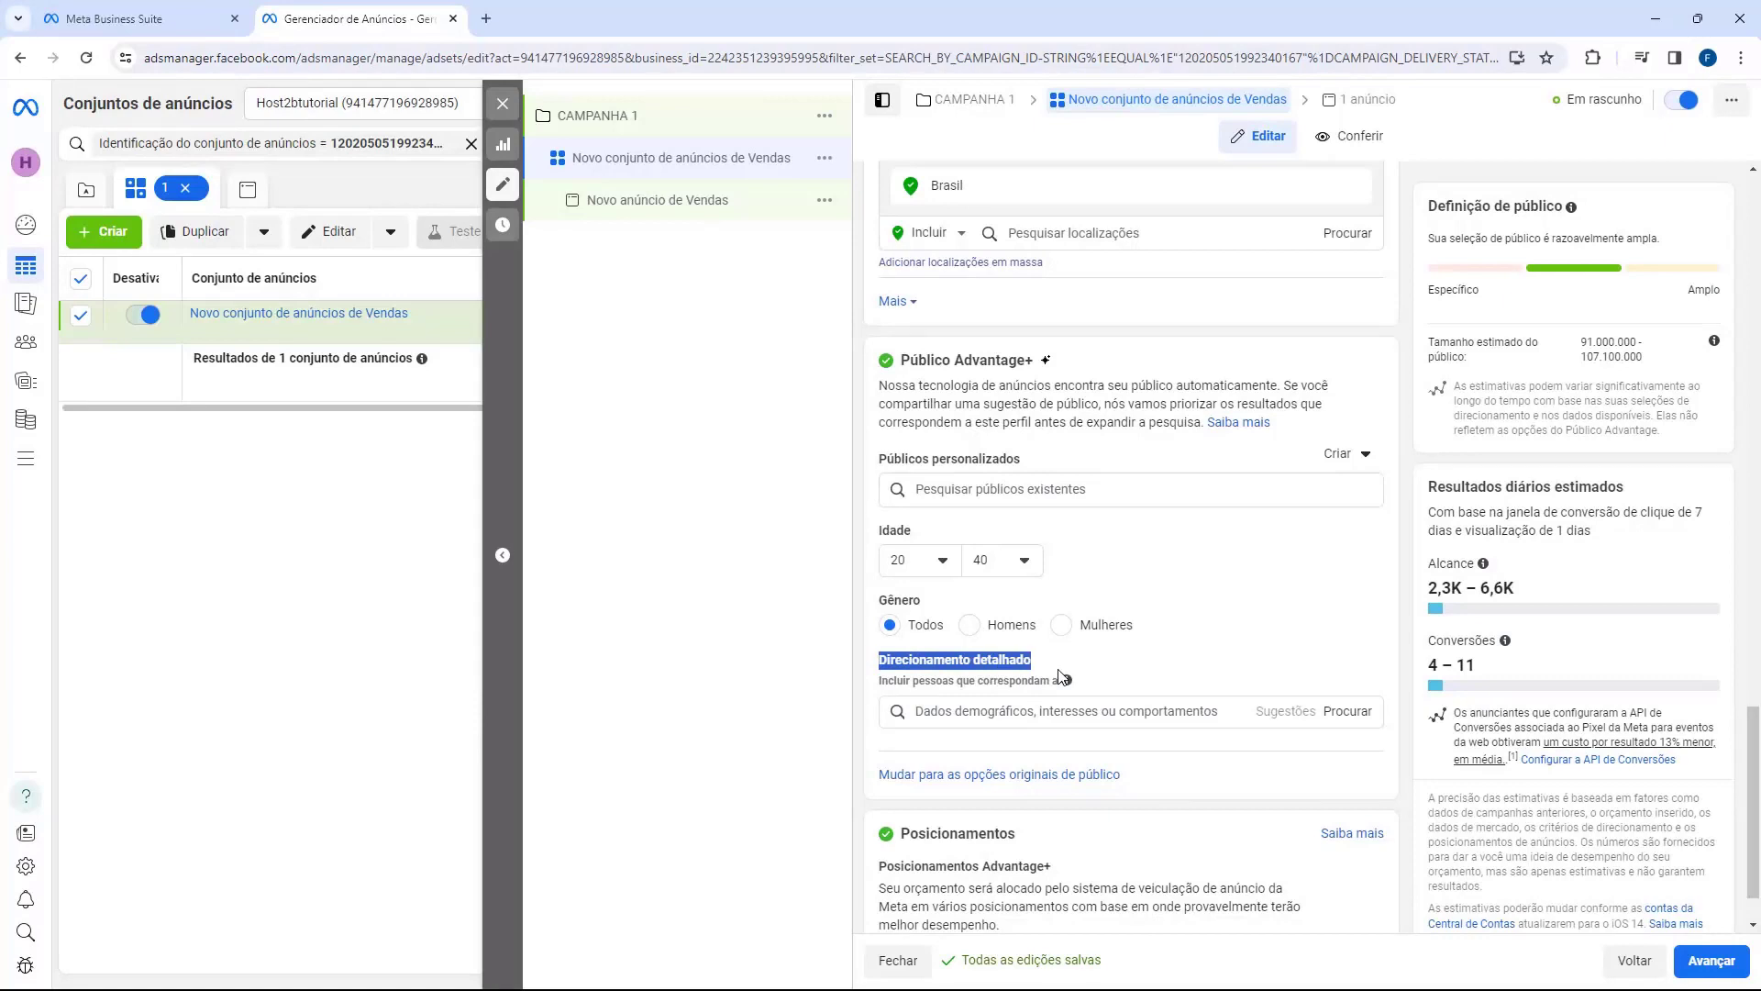
{"action": "left_click", "coordinate": [1052, 672]}
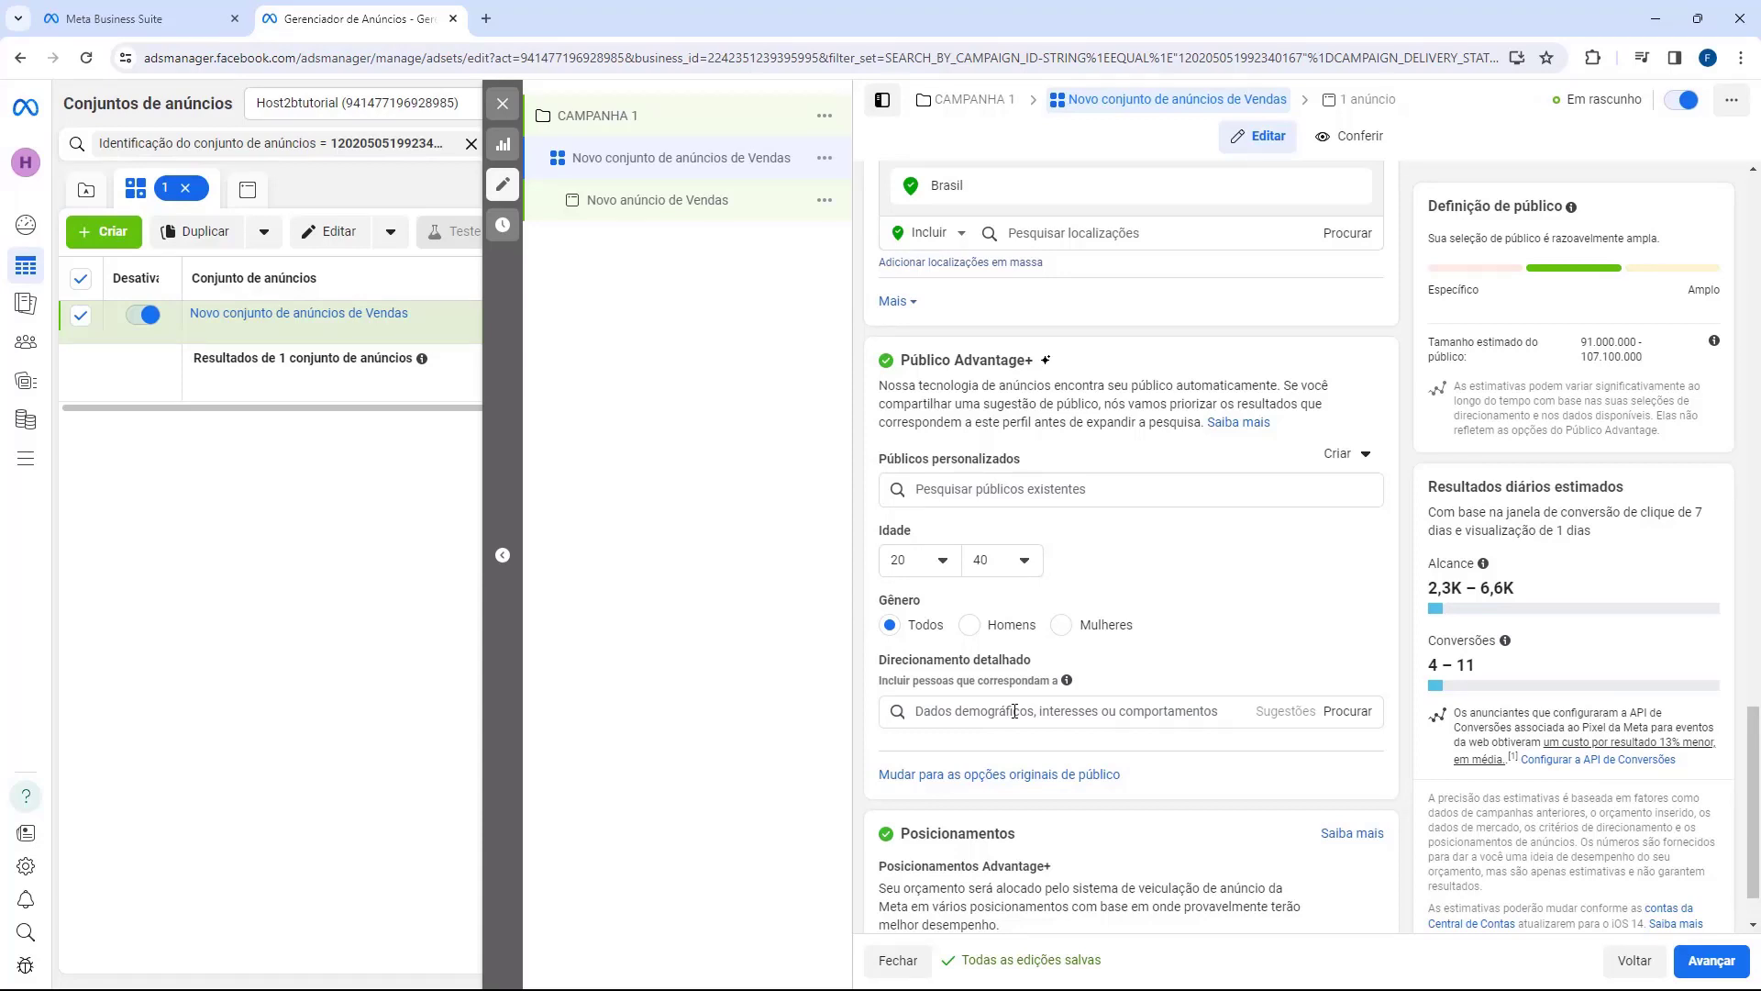
Step: Search 'academia' in Direcionamento detalhado and add the Academia (fitness) interest
{"action": "left_click", "coordinate": [941, 714]}
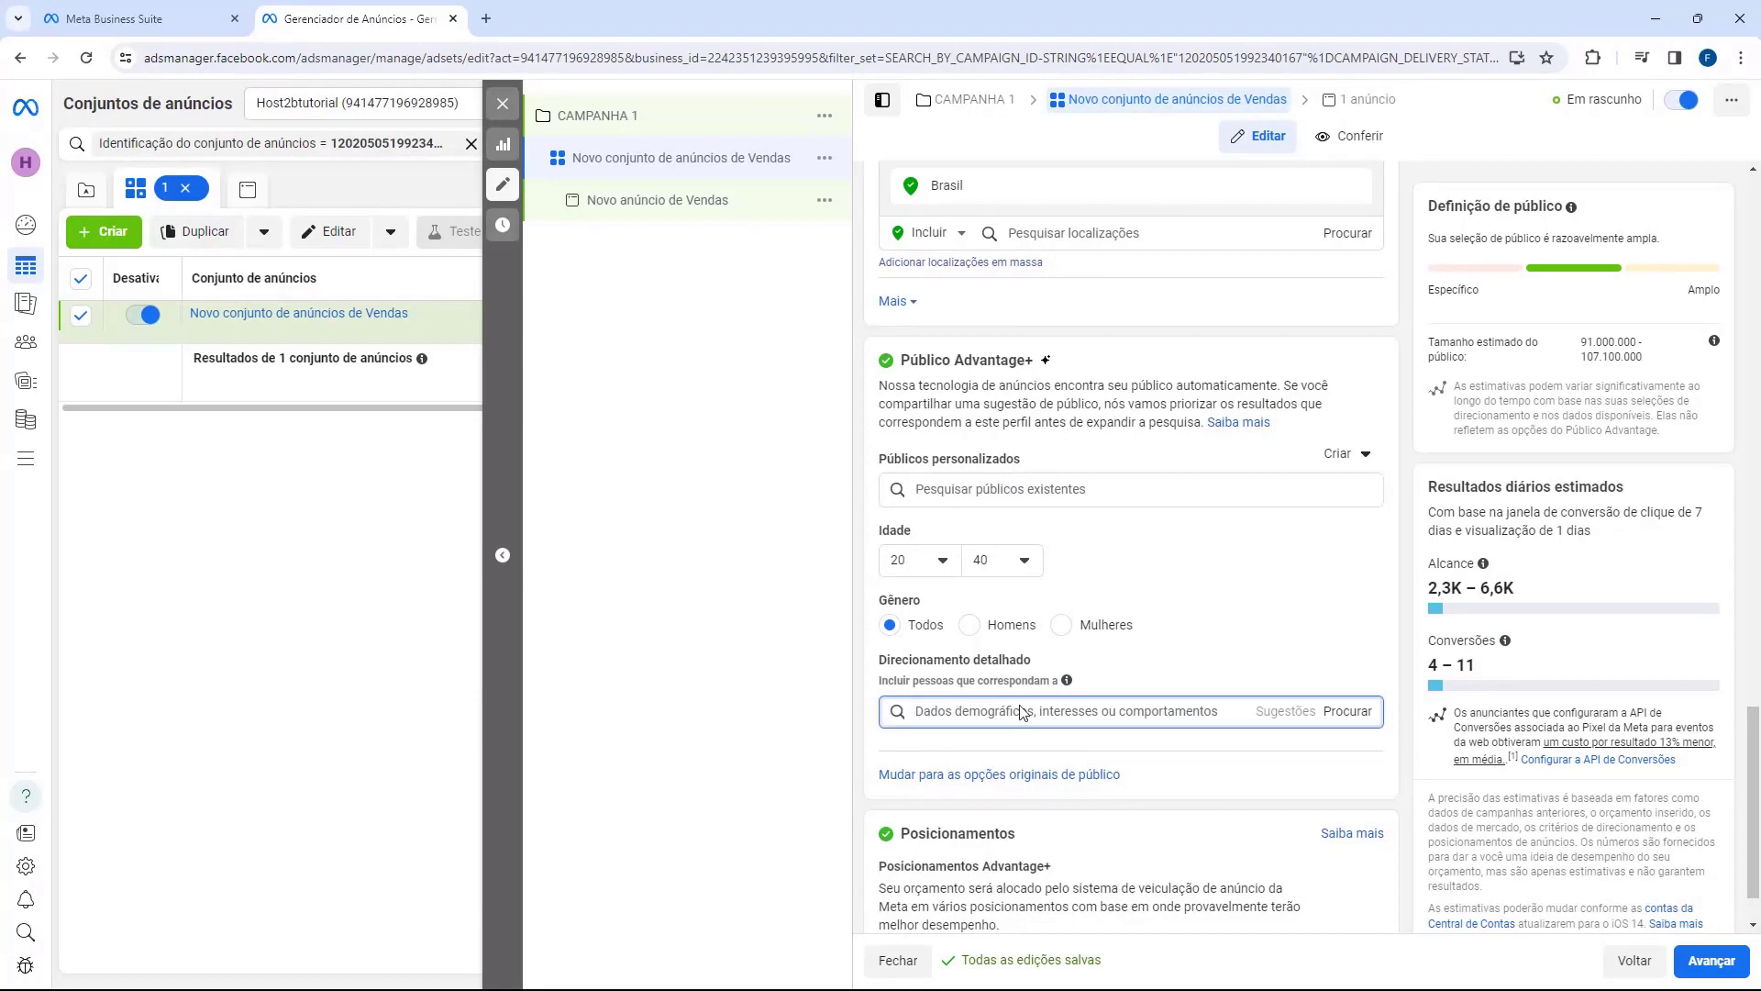
{"action": "type", "text": "academia"}
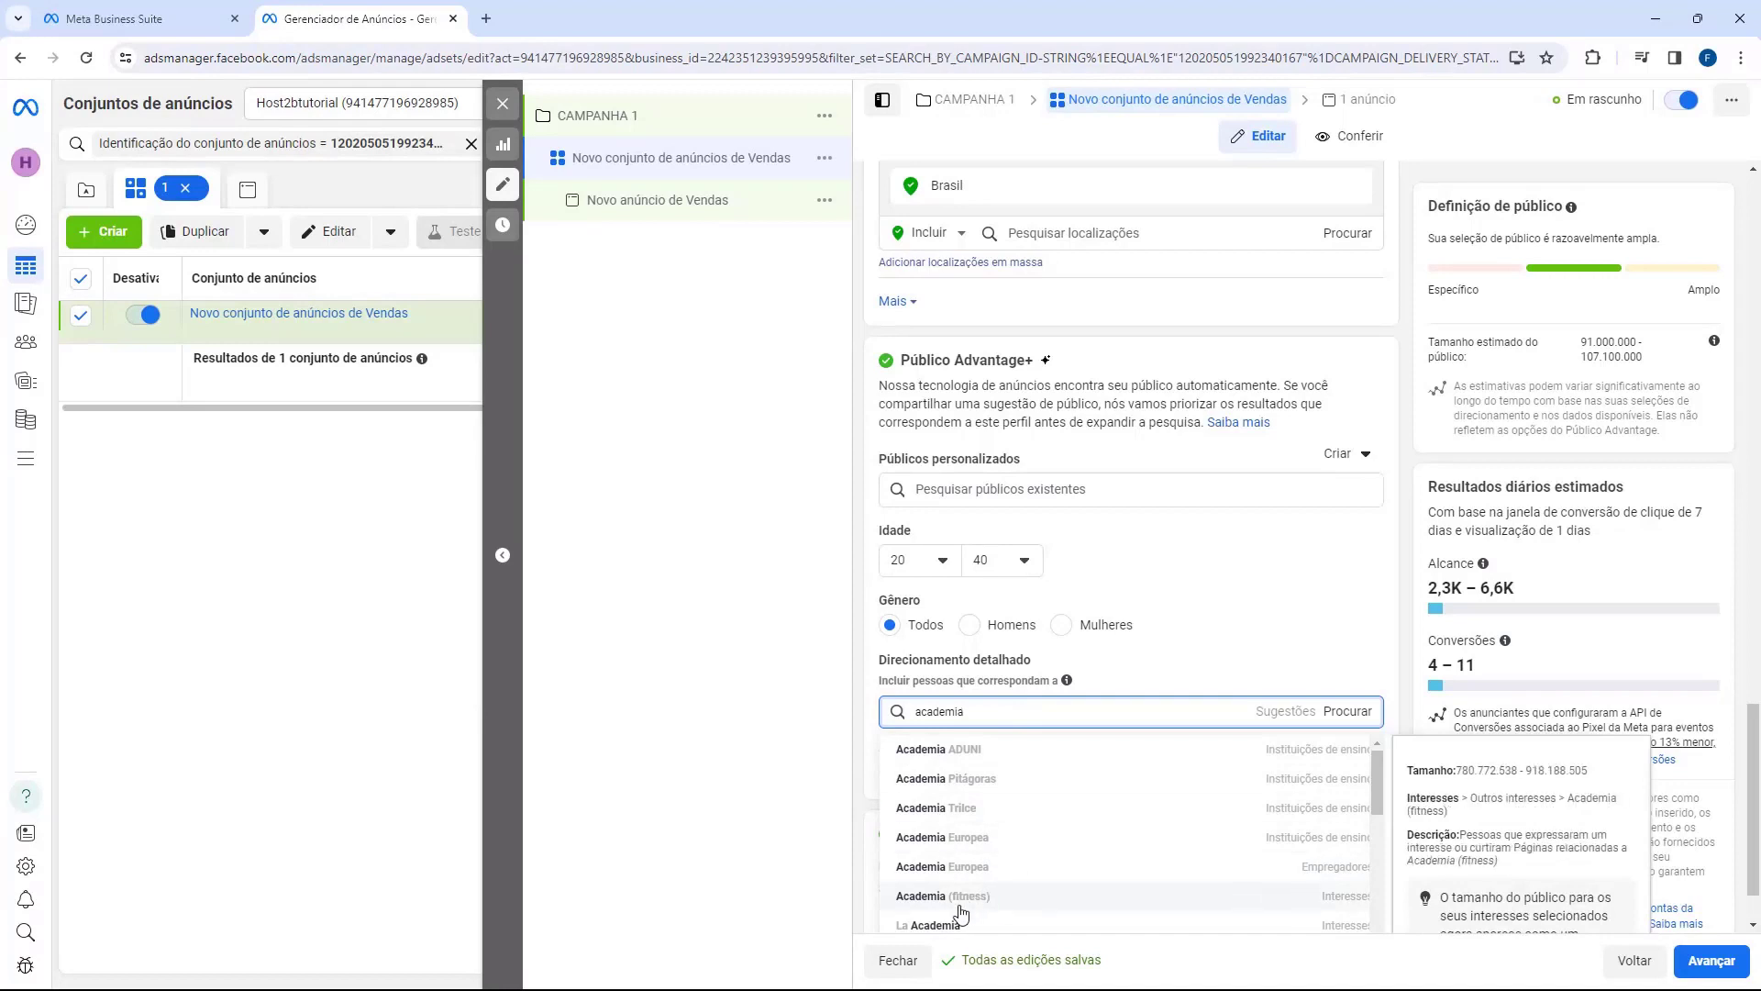
{"action": "left_click", "coordinate": [929, 898]}
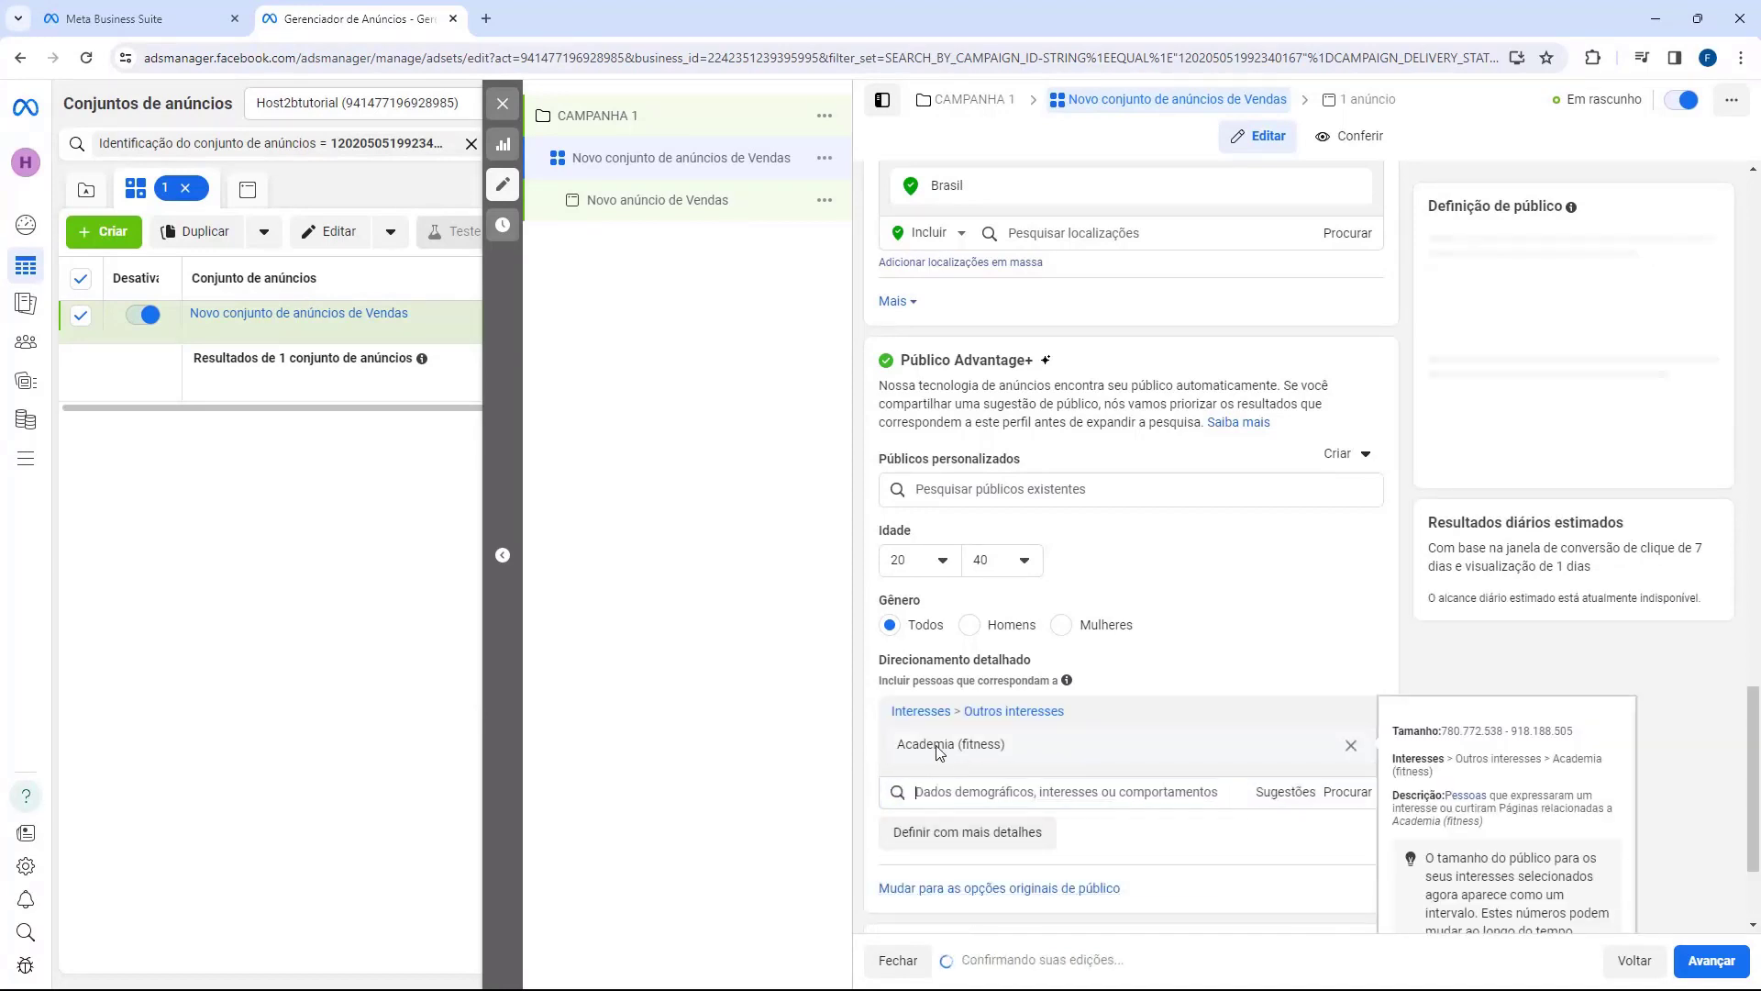
{"action": "mouse_move", "coordinate": [1029, 711]}
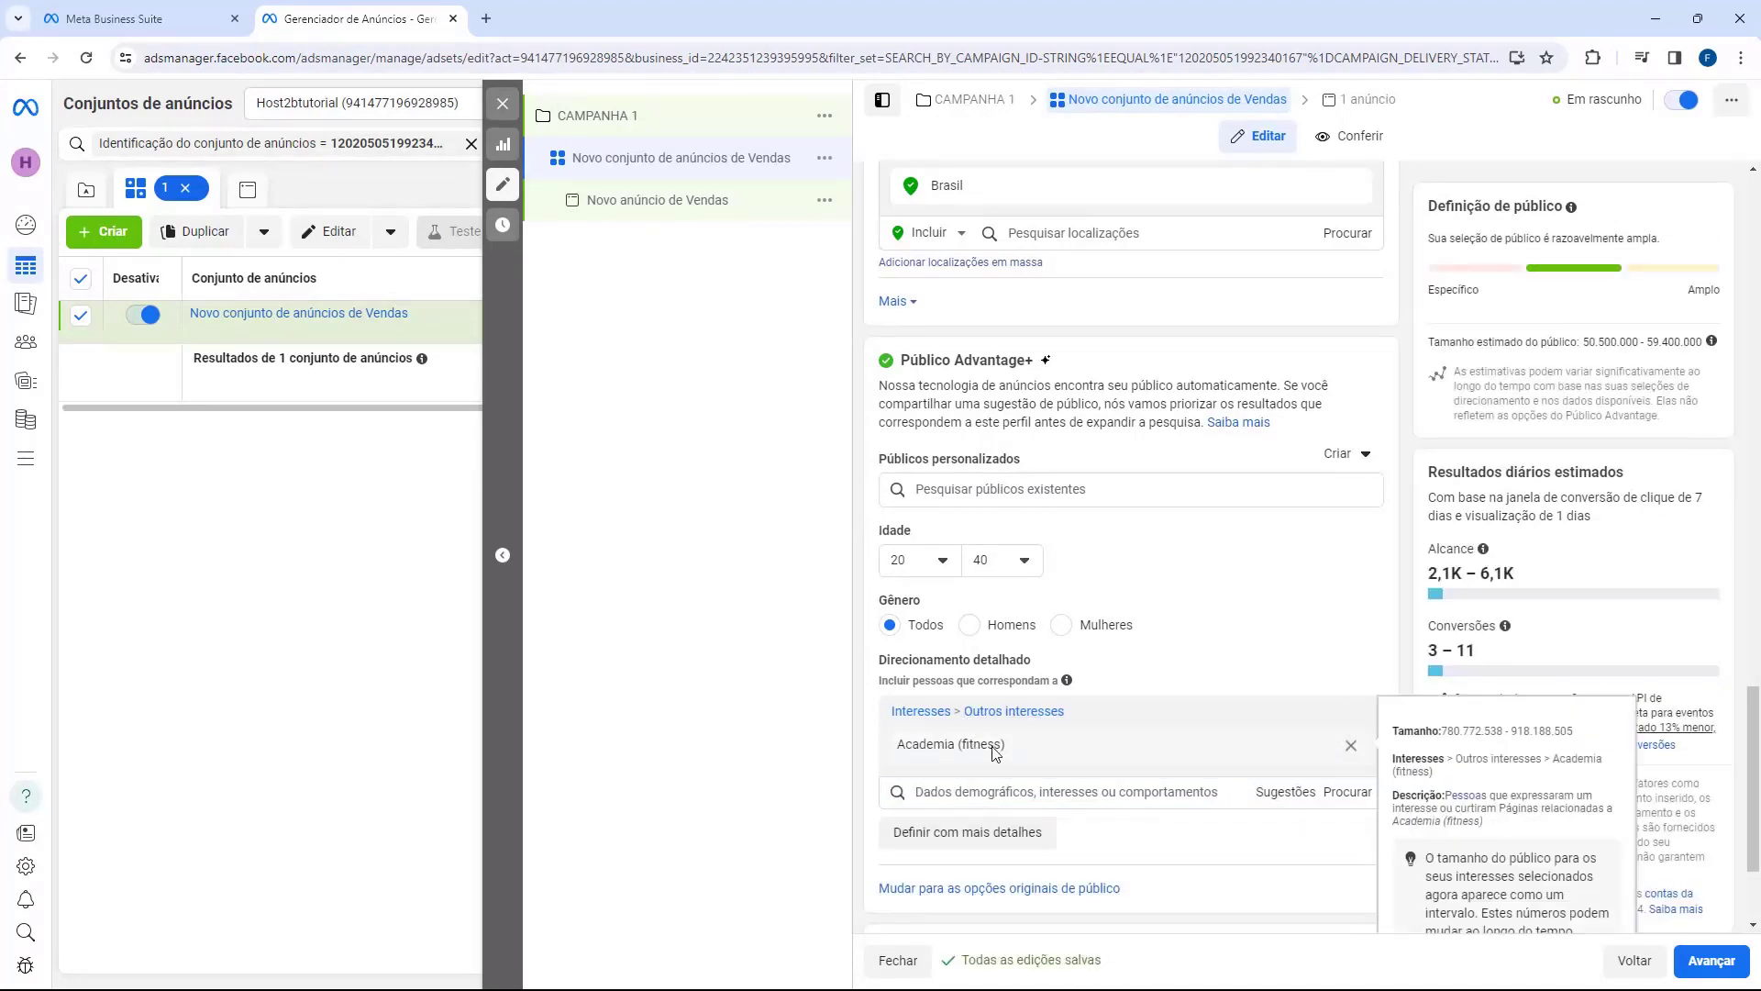
{"action": "mouse_move", "coordinate": [945, 748]}
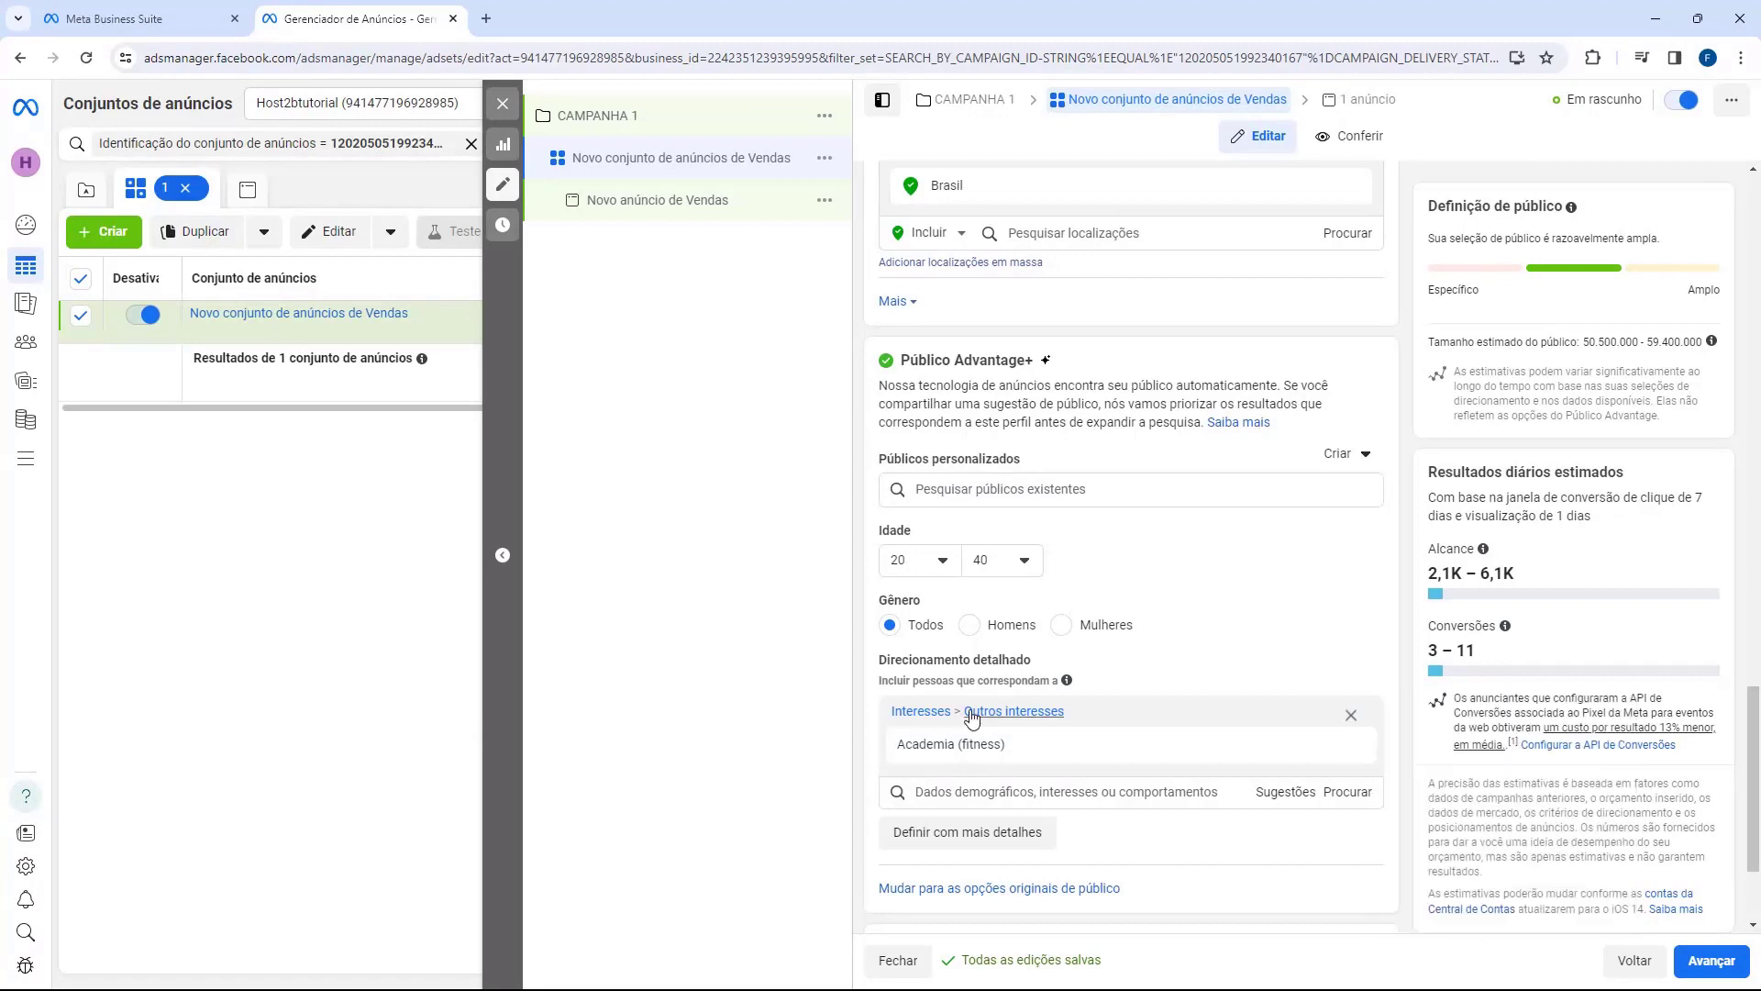
{"action": "scroll", "coordinate": [869, 615], "scroll_direction": "down", "scroll_amount": 2}
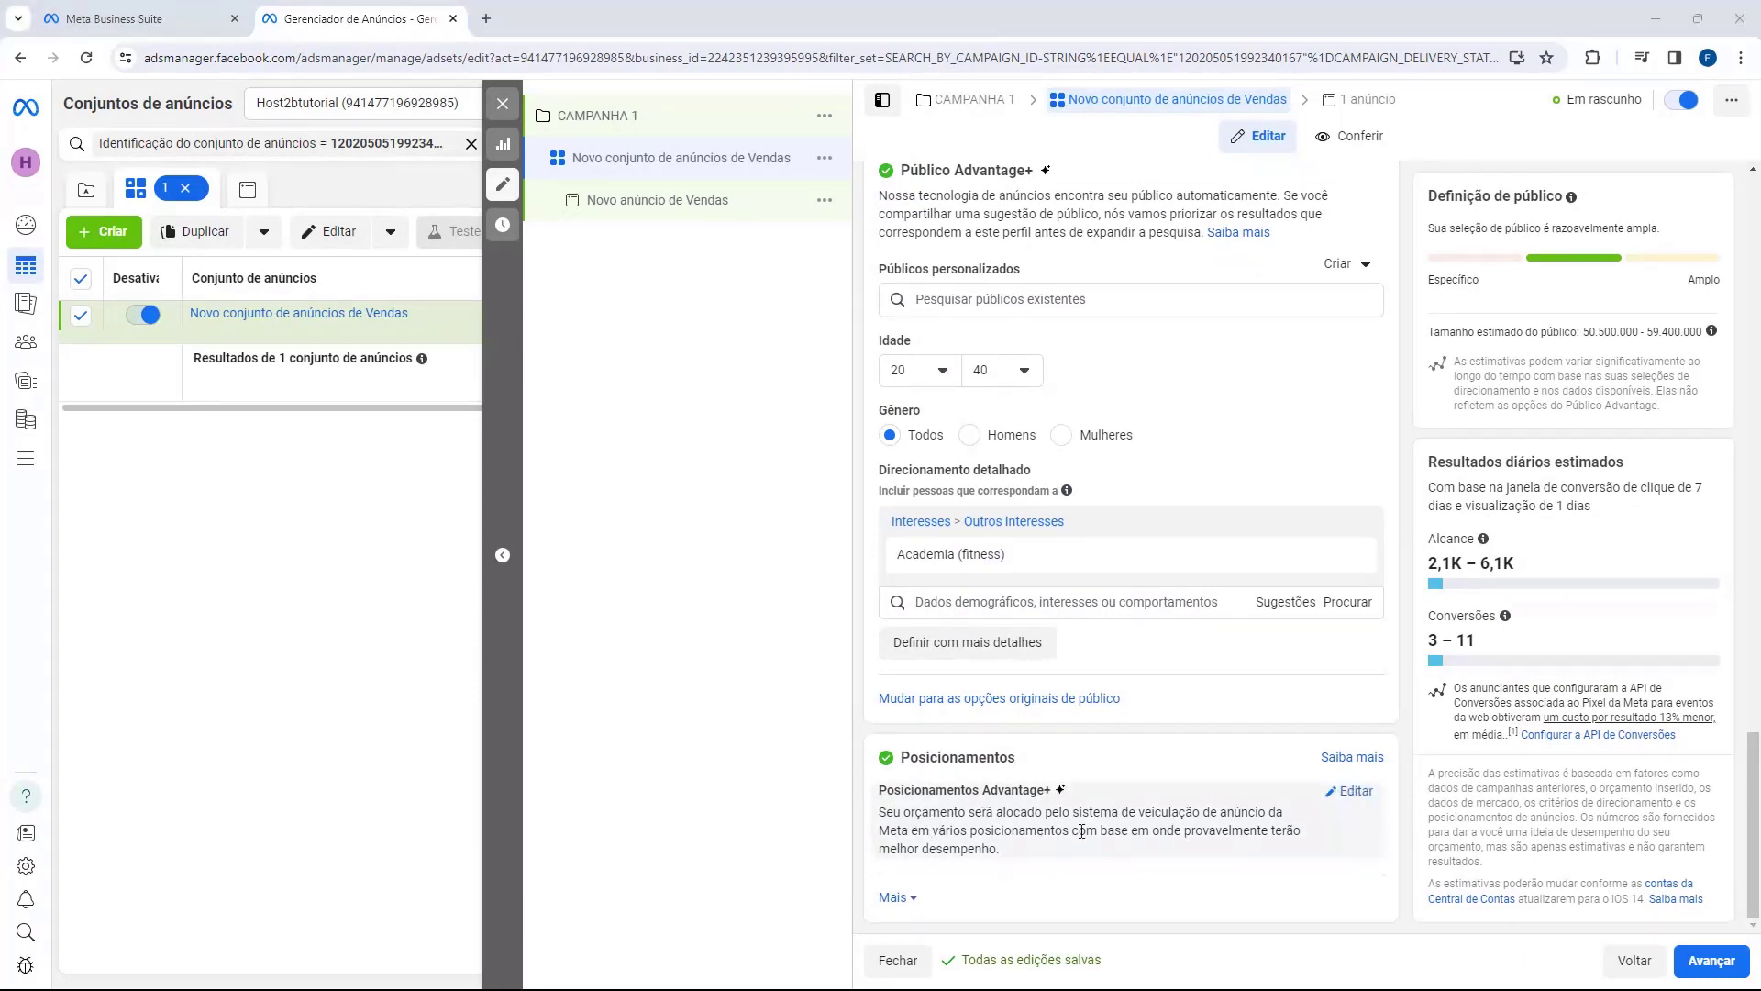
Step: Switch the ad set's placements to Posicionamentos manuais
{"action": "left_click", "coordinate": [1346, 792]}
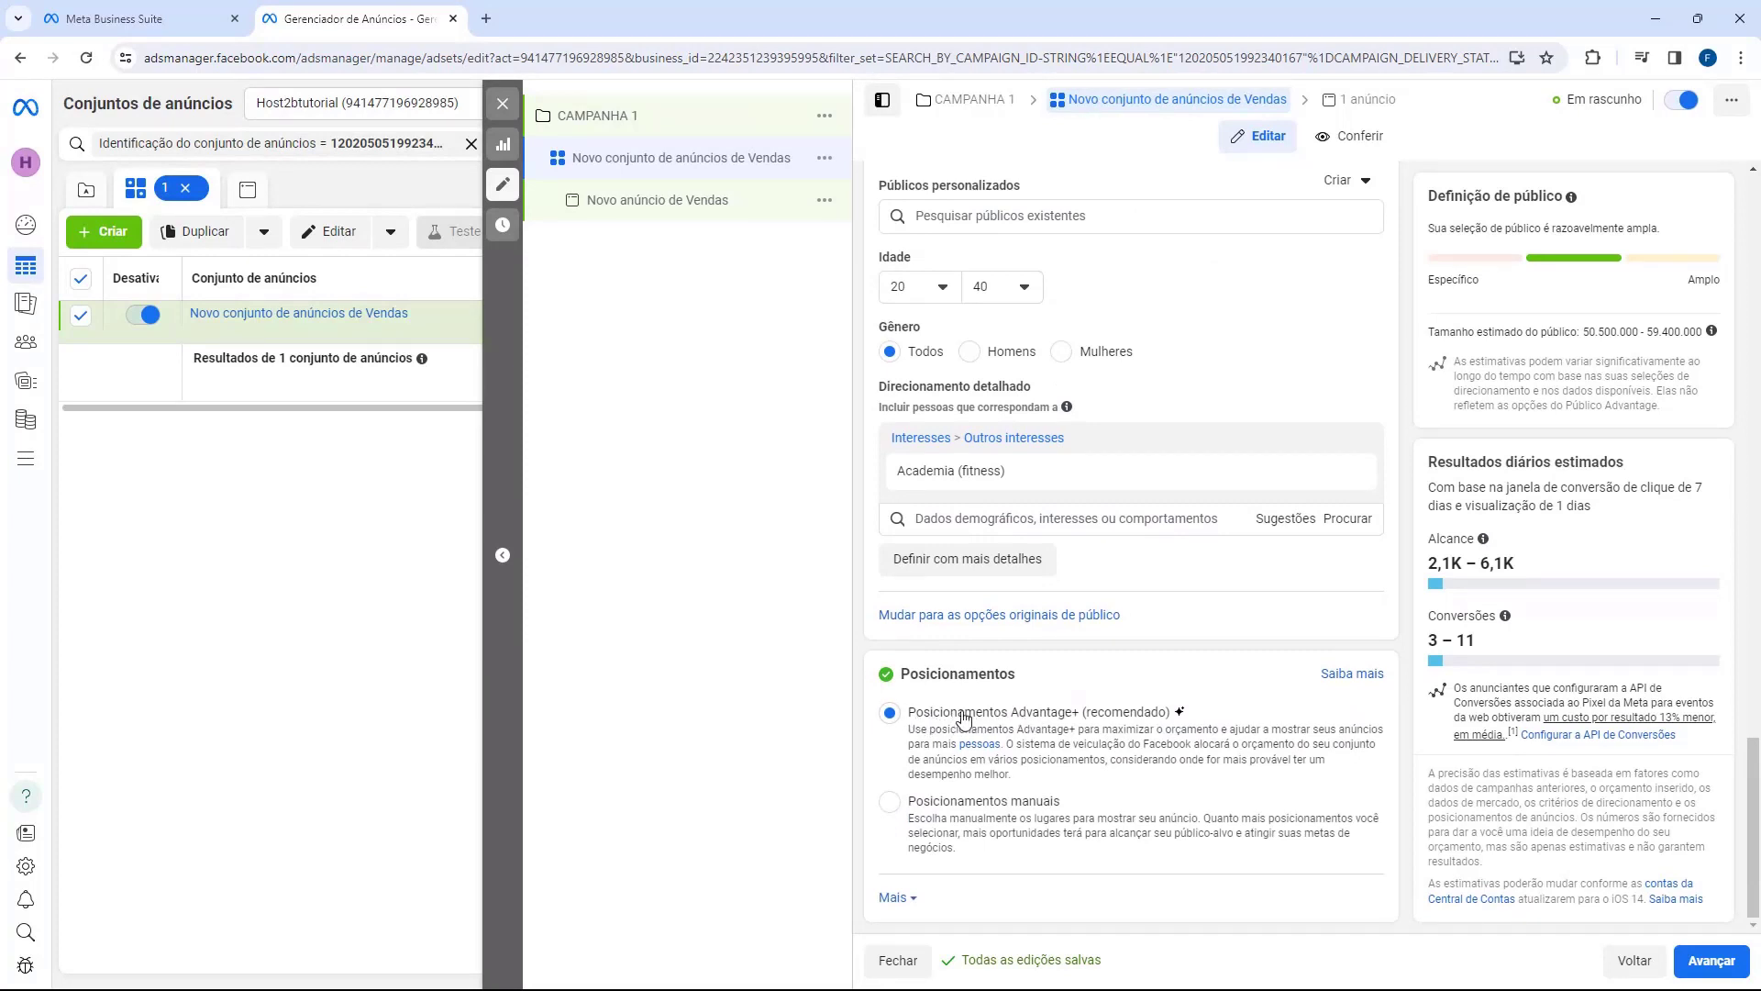
{"action": "left_click", "coordinate": [890, 801]}
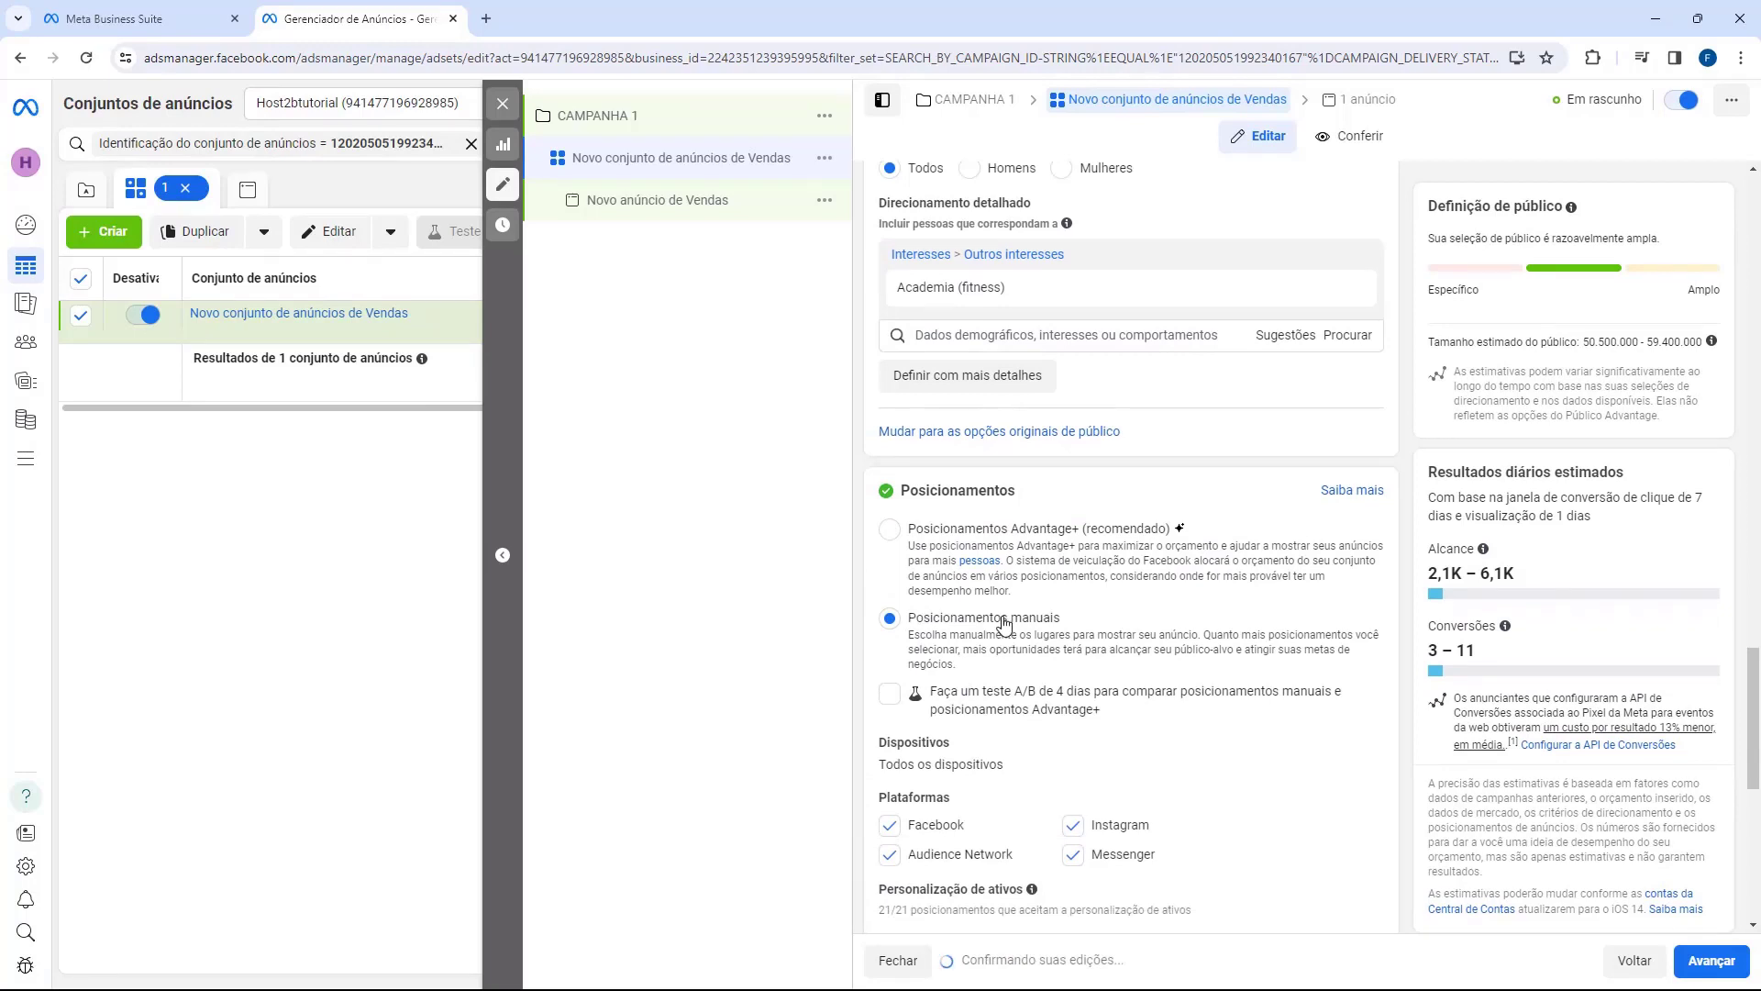
{"action": "scroll", "coordinate": [1000, 621], "scroll_direction": "down", "scroll_amount": 2}
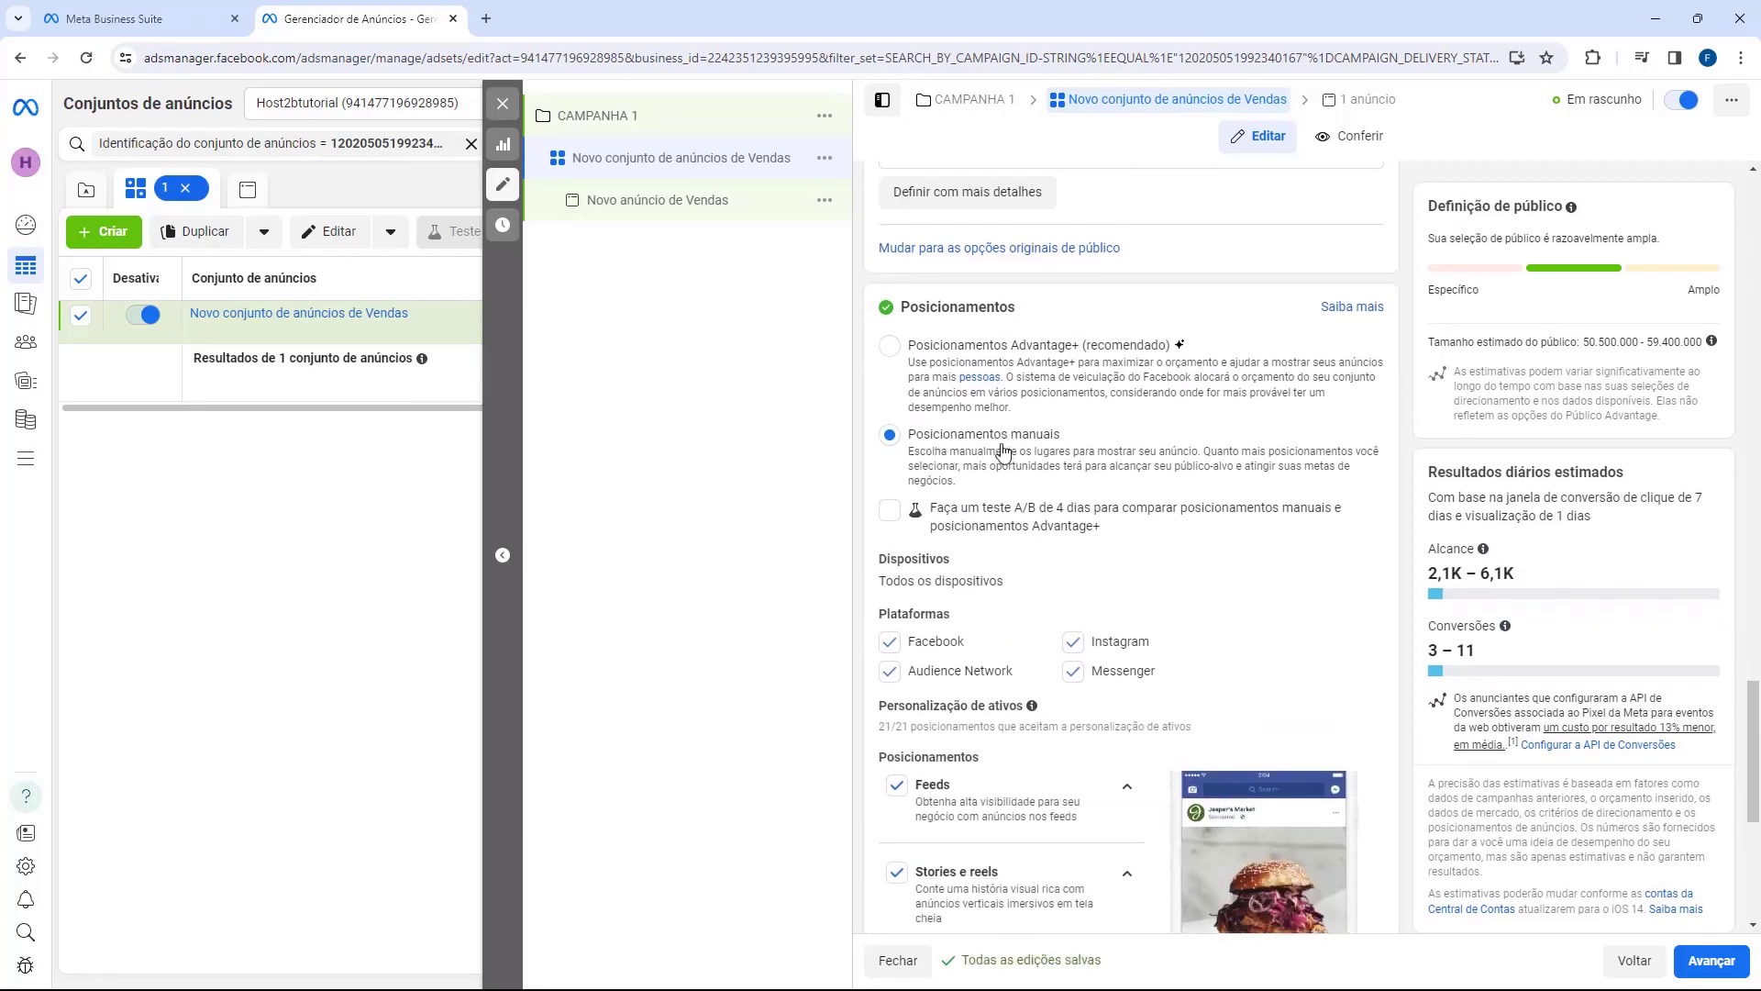
{"action": "scroll", "coordinate": [981, 454], "scroll_direction": "down", "scroll_amount": 2}
{"action": "left_click_drag", "start_coordinate": [881, 431], "coordinate": [978, 438]}
{"action": "left_click", "coordinate": [934, 431]}
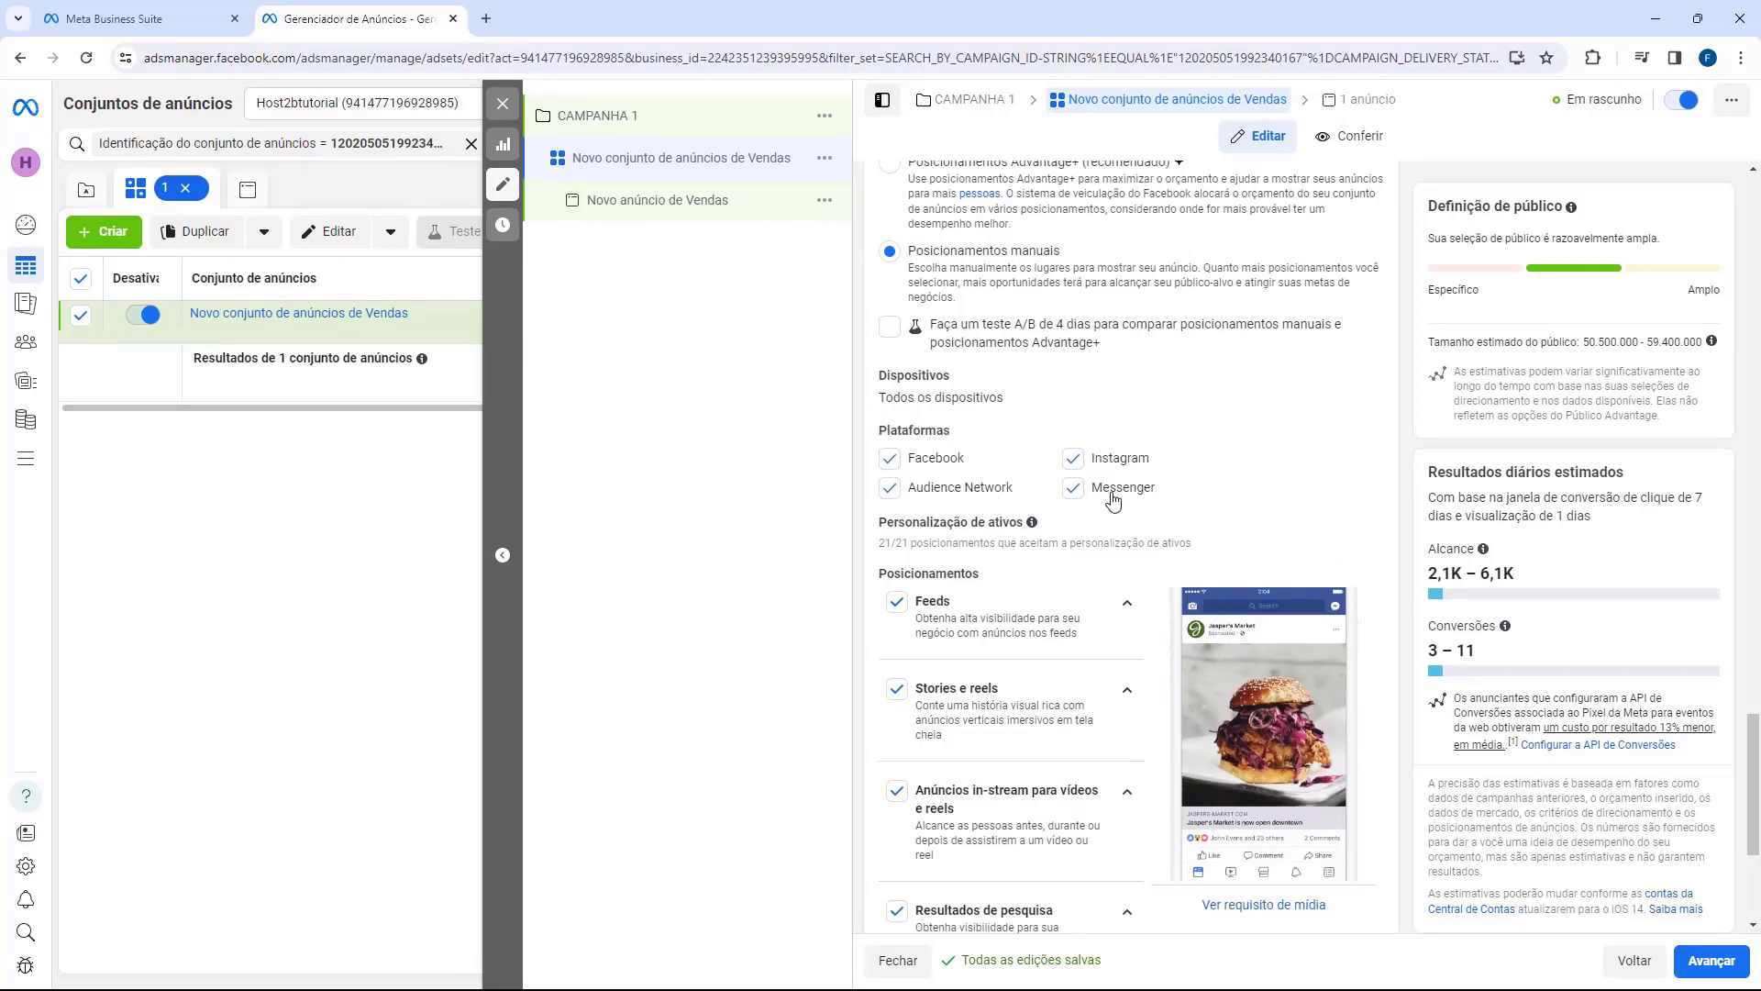
Step: Limit platforms to Facebook and Instagram, leaving Messenger and Audience Network unchecked
{"action": "left_click", "coordinate": [1073, 487]}
{"action": "left_click", "coordinate": [890, 487]}
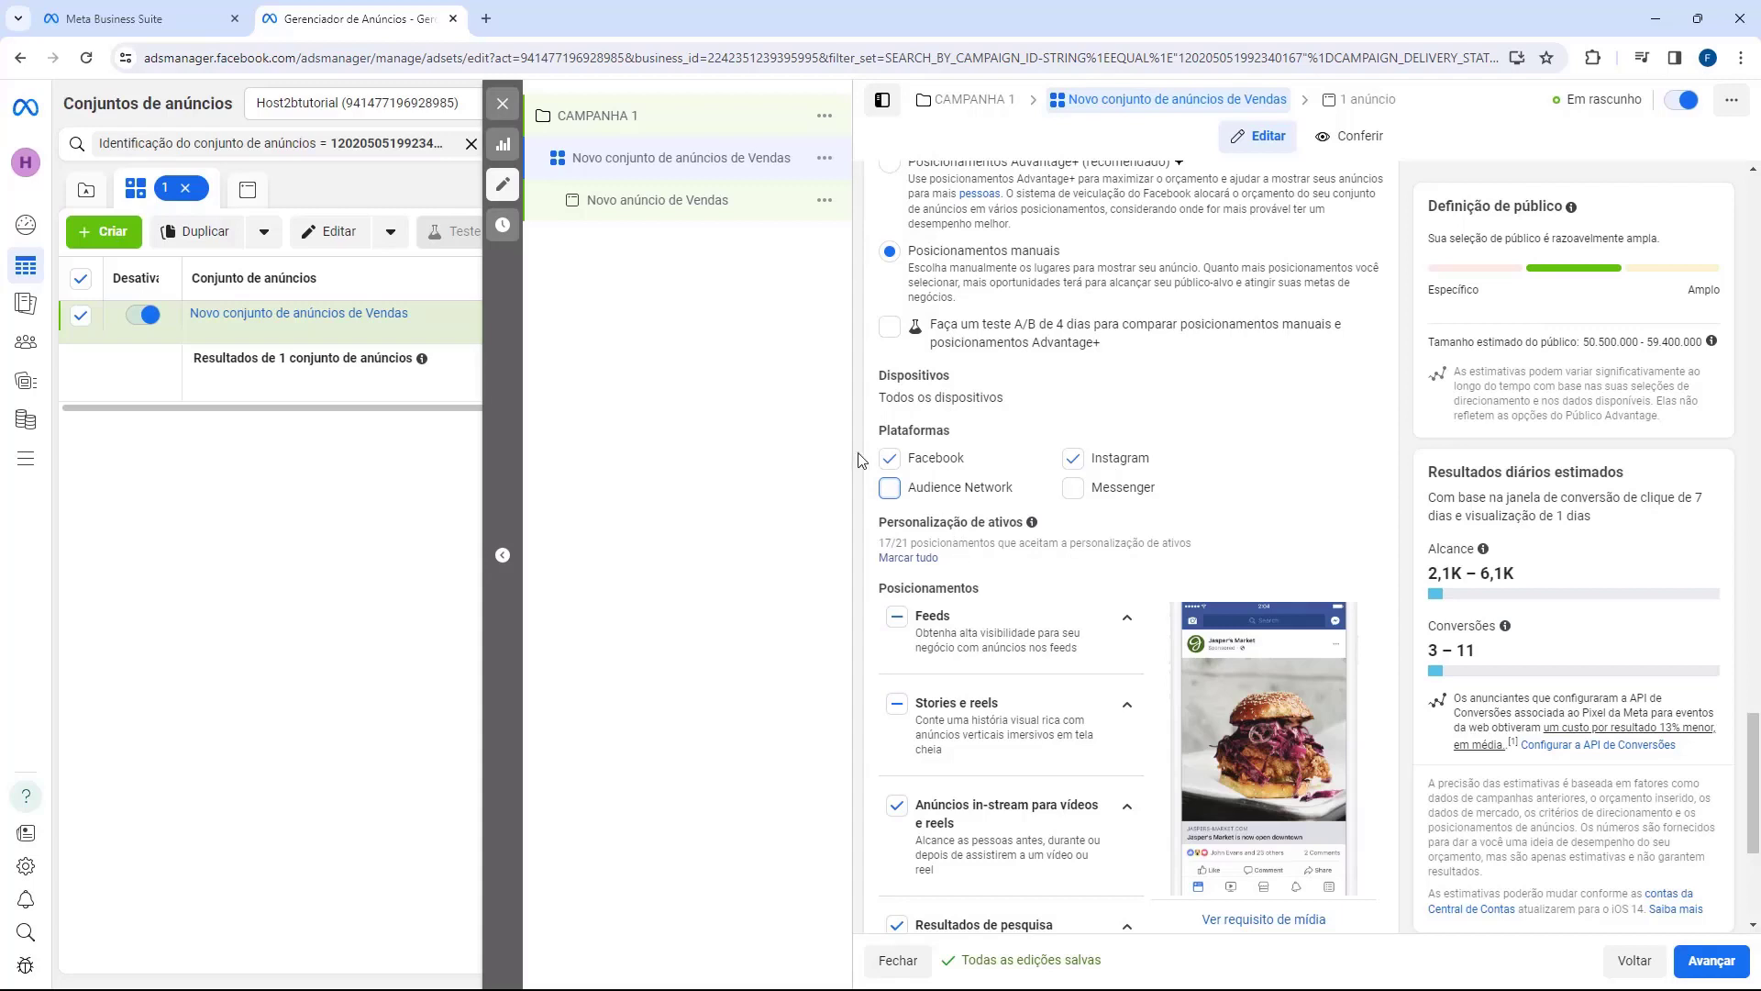
{"action": "left_click", "coordinate": [890, 457]}
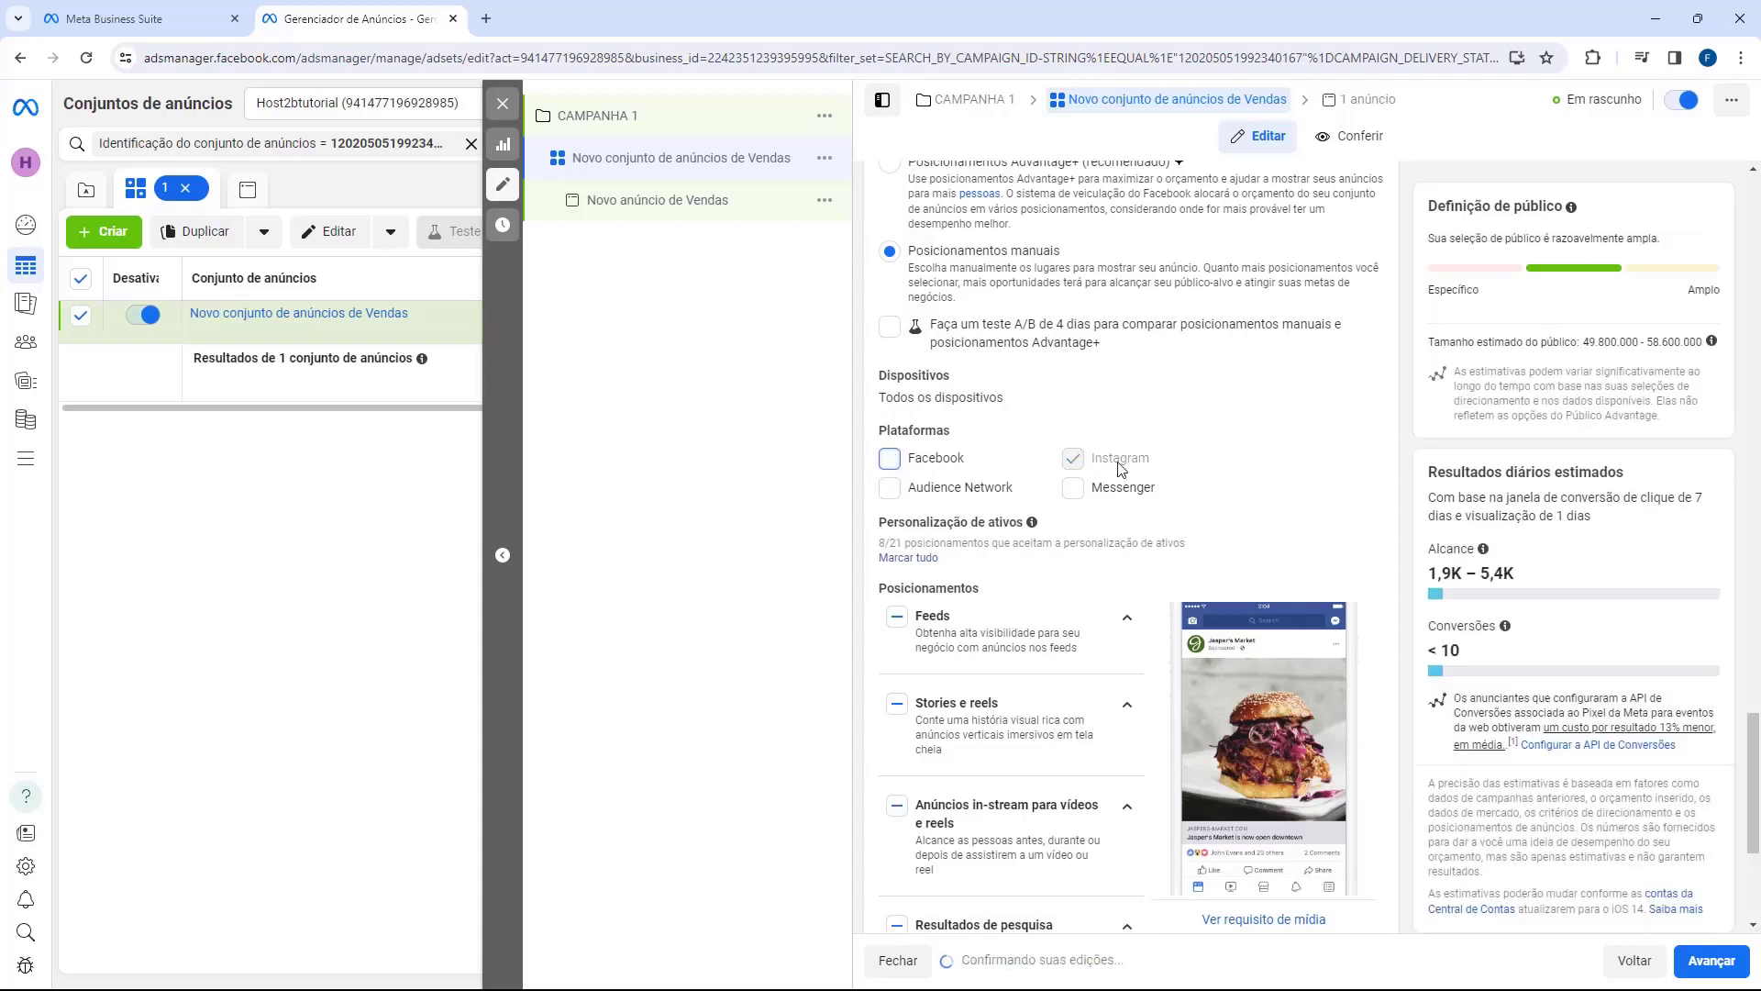
{"action": "left_click", "coordinate": [889, 458]}
{"action": "left_click", "coordinate": [1073, 460]}
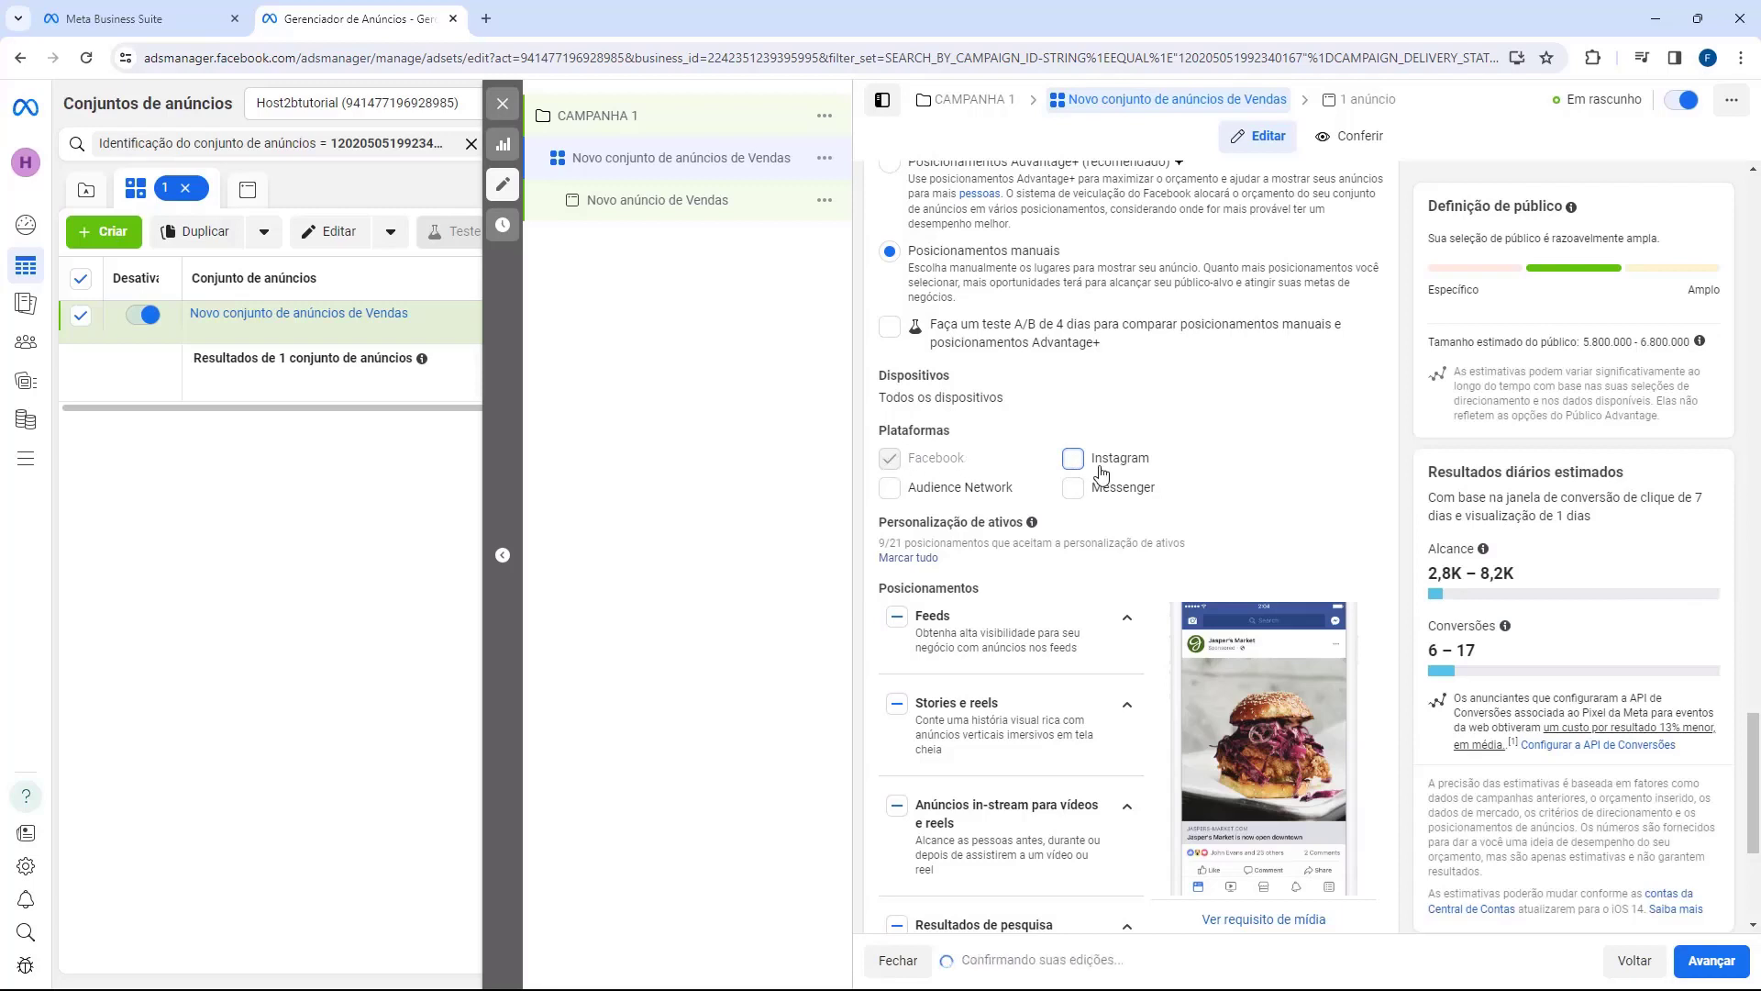
{"action": "left_click", "coordinate": [1072, 461]}
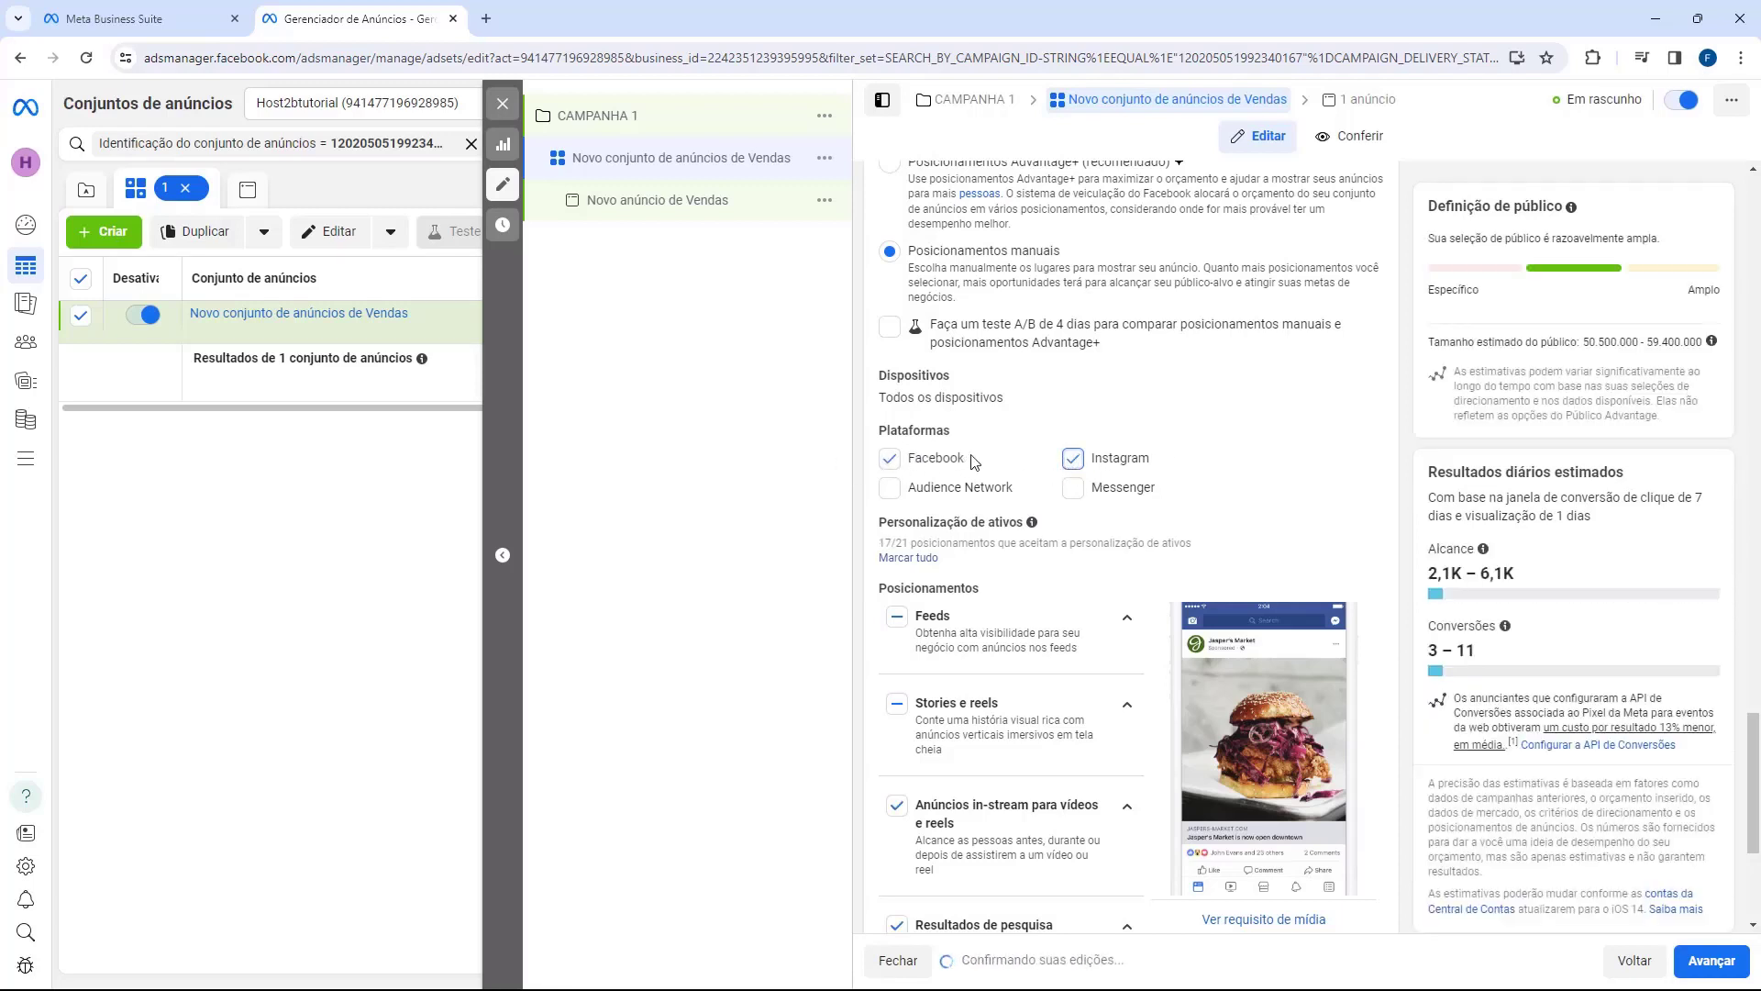
{"action": "scroll", "coordinate": [1031, 470], "scroll_direction": "down", "scroll_amount": 3}
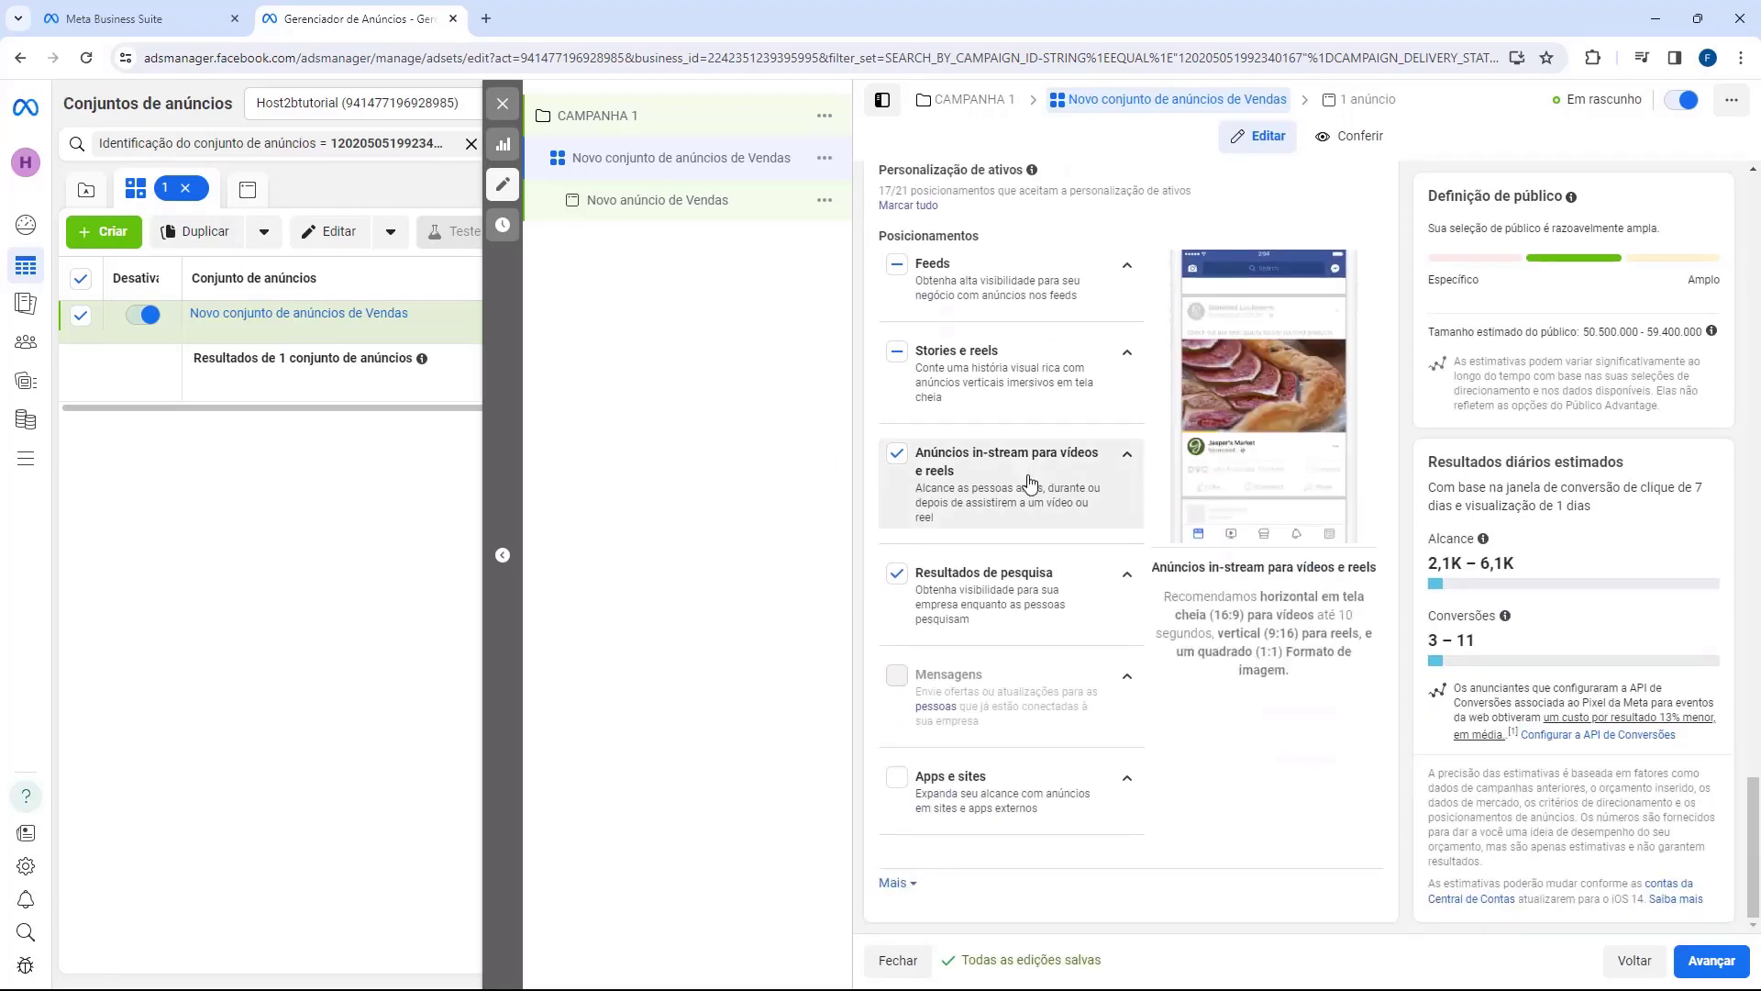
{"action": "scroll", "coordinate": [1172, 601], "scroll_direction": "up", "scroll_amount": 3}
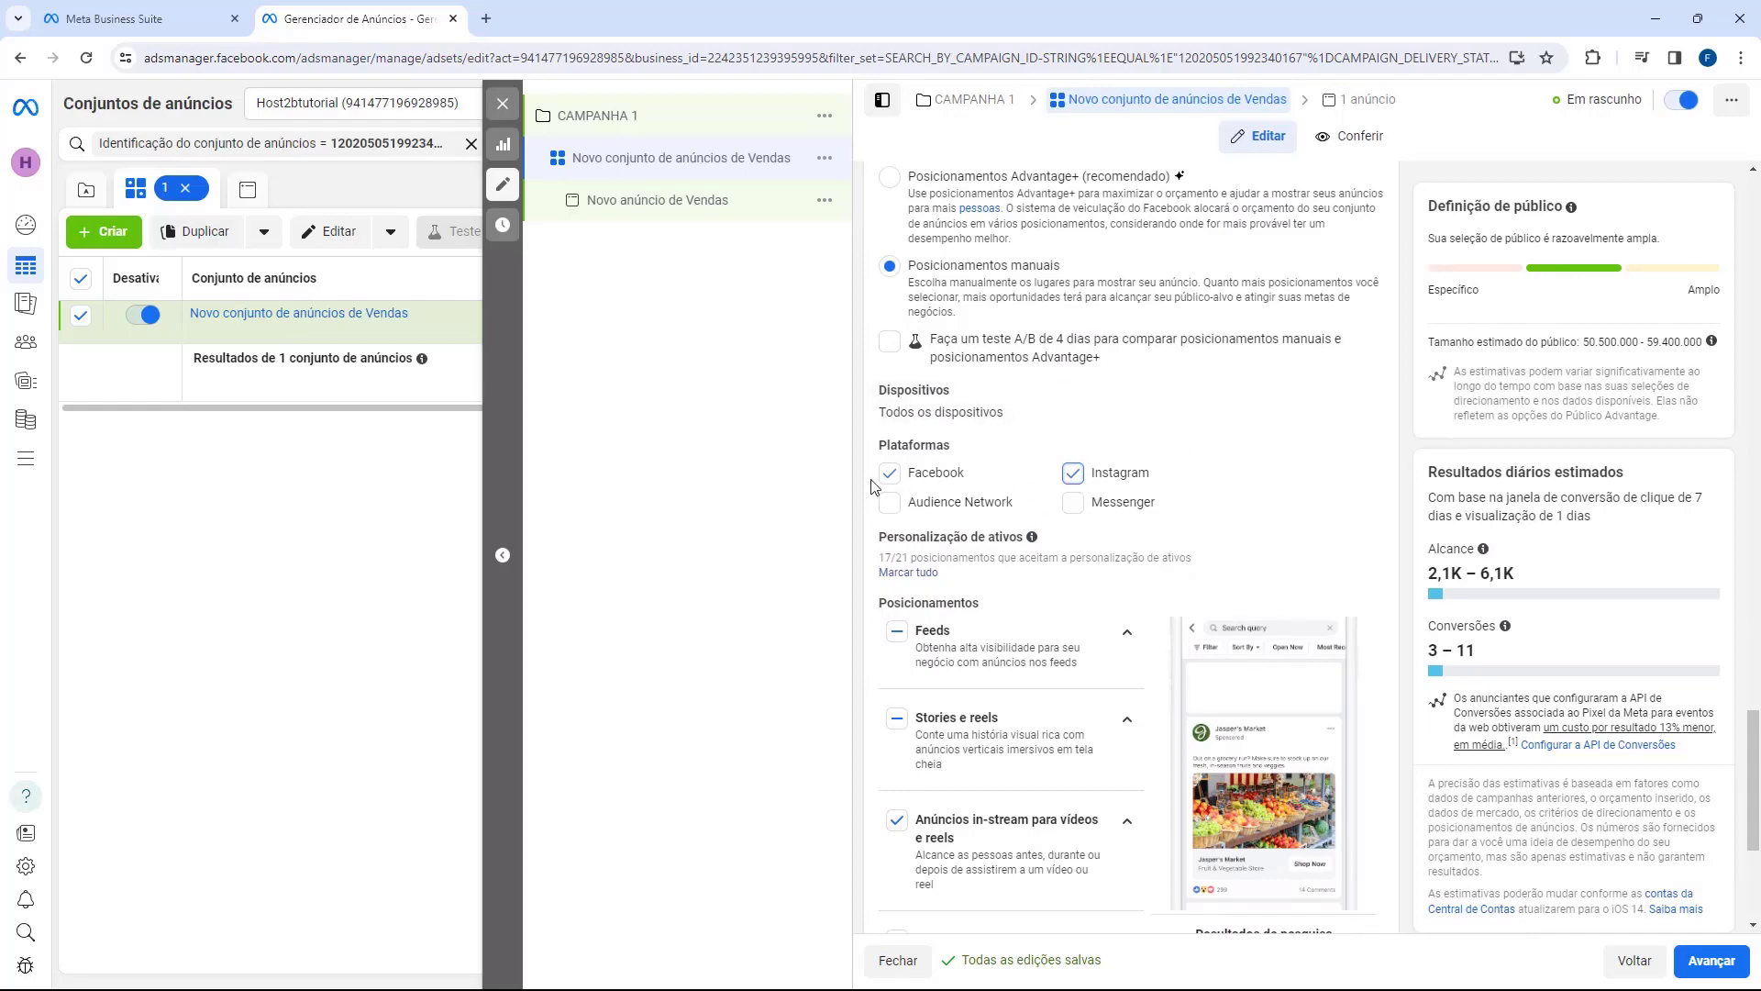
Step: Replace the ad set's name with '[FITNESS] [20-40] [TODOS]'
{"action": "scroll", "coordinate": [1098, 534], "scroll_direction": "down", "scroll_amount": 3}
{"action": "scroll", "coordinate": [1073, 569], "scroll_direction": "up", "scroll_amount": 20}
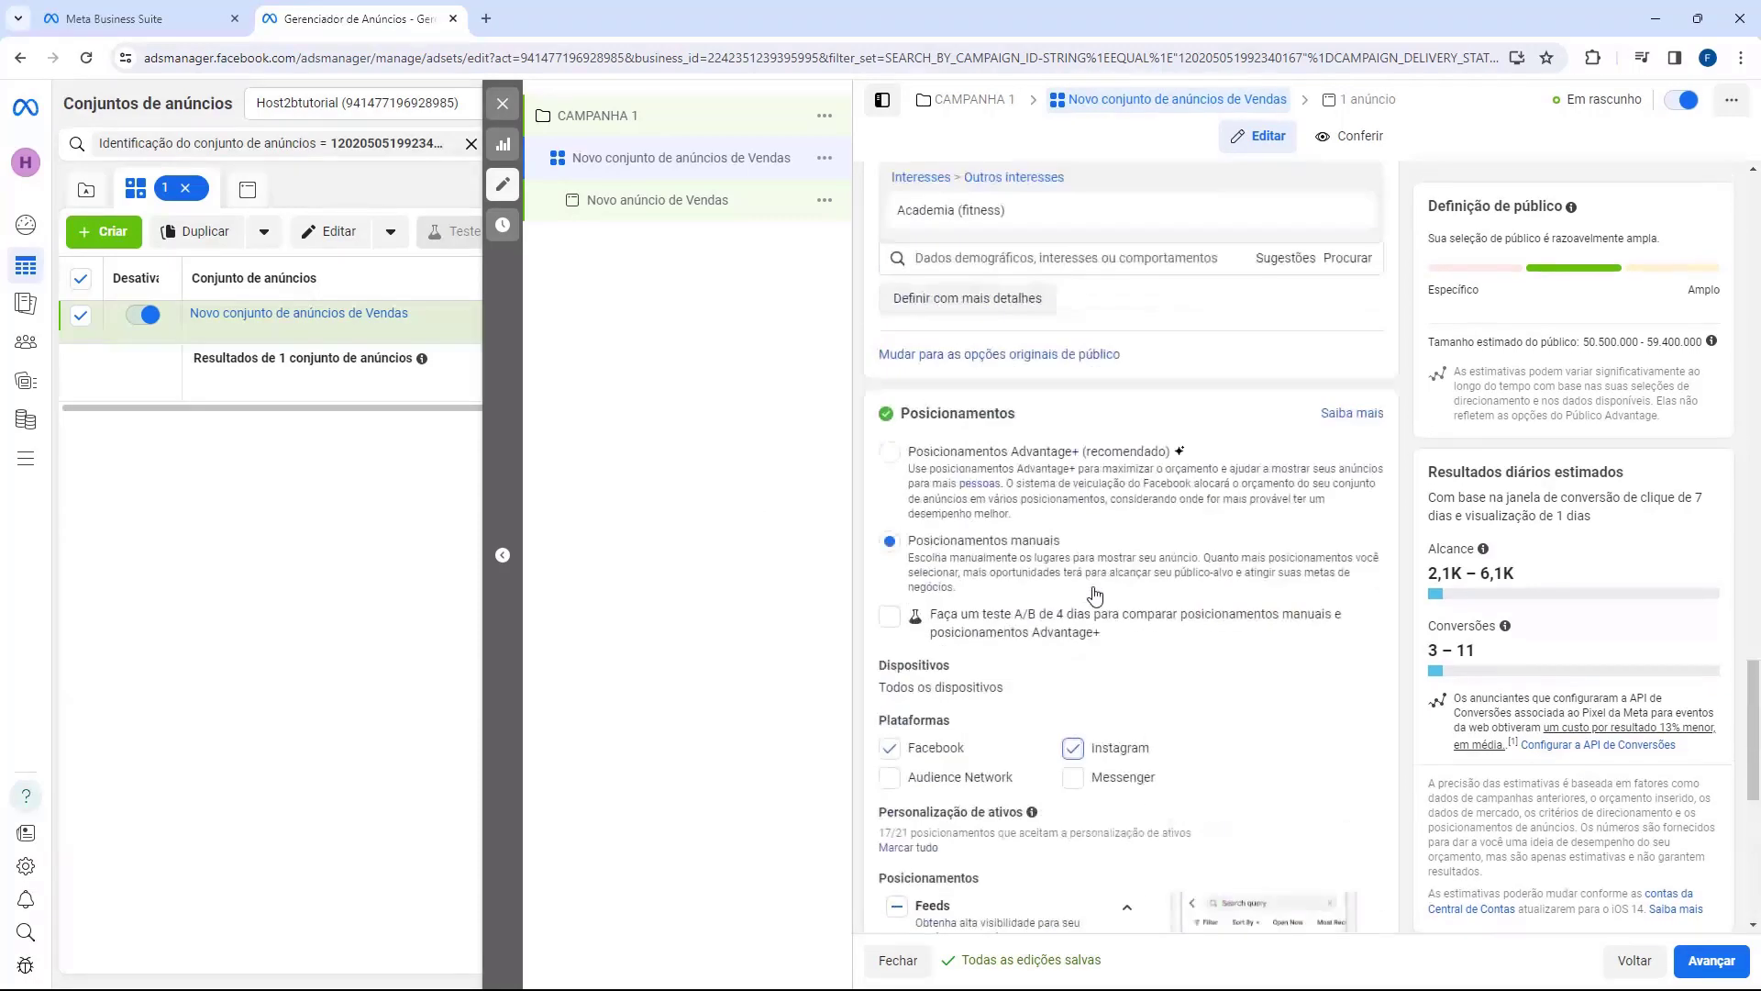
{"action": "scroll", "coordinate": [1096, 598], "scroll_direction": "up", "scroll_amount": 10}
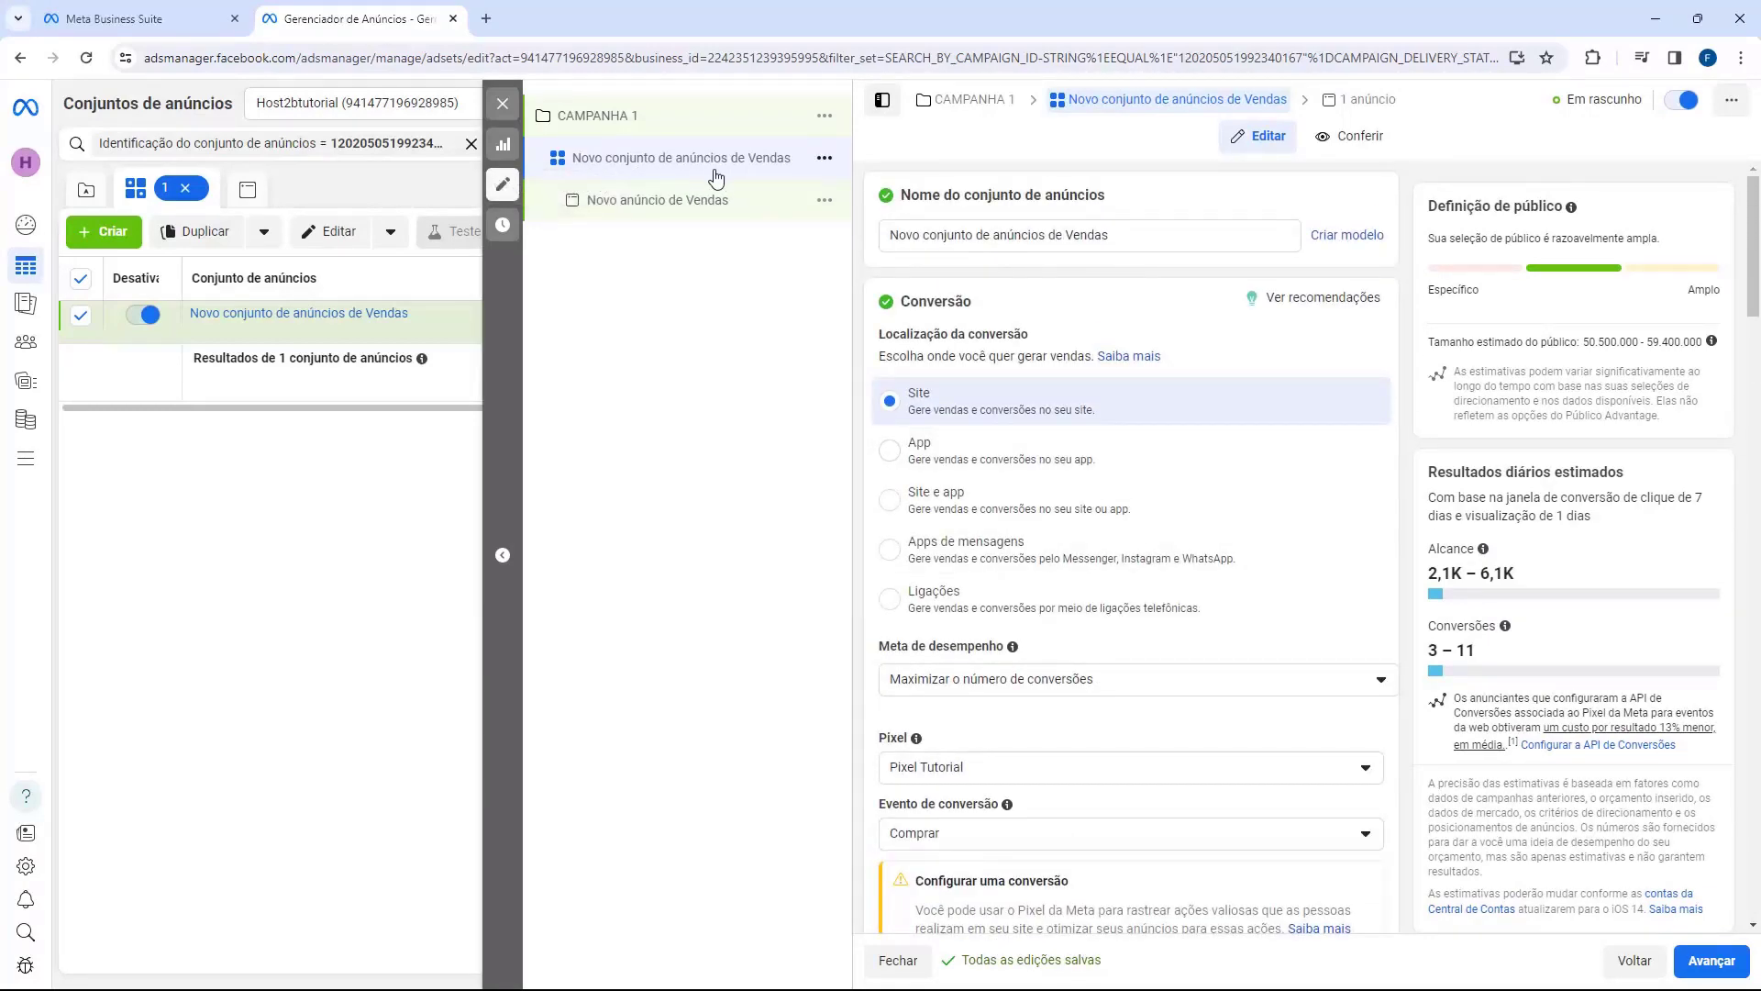
{"action": "triple_click", "coordinate": [936, 235]}
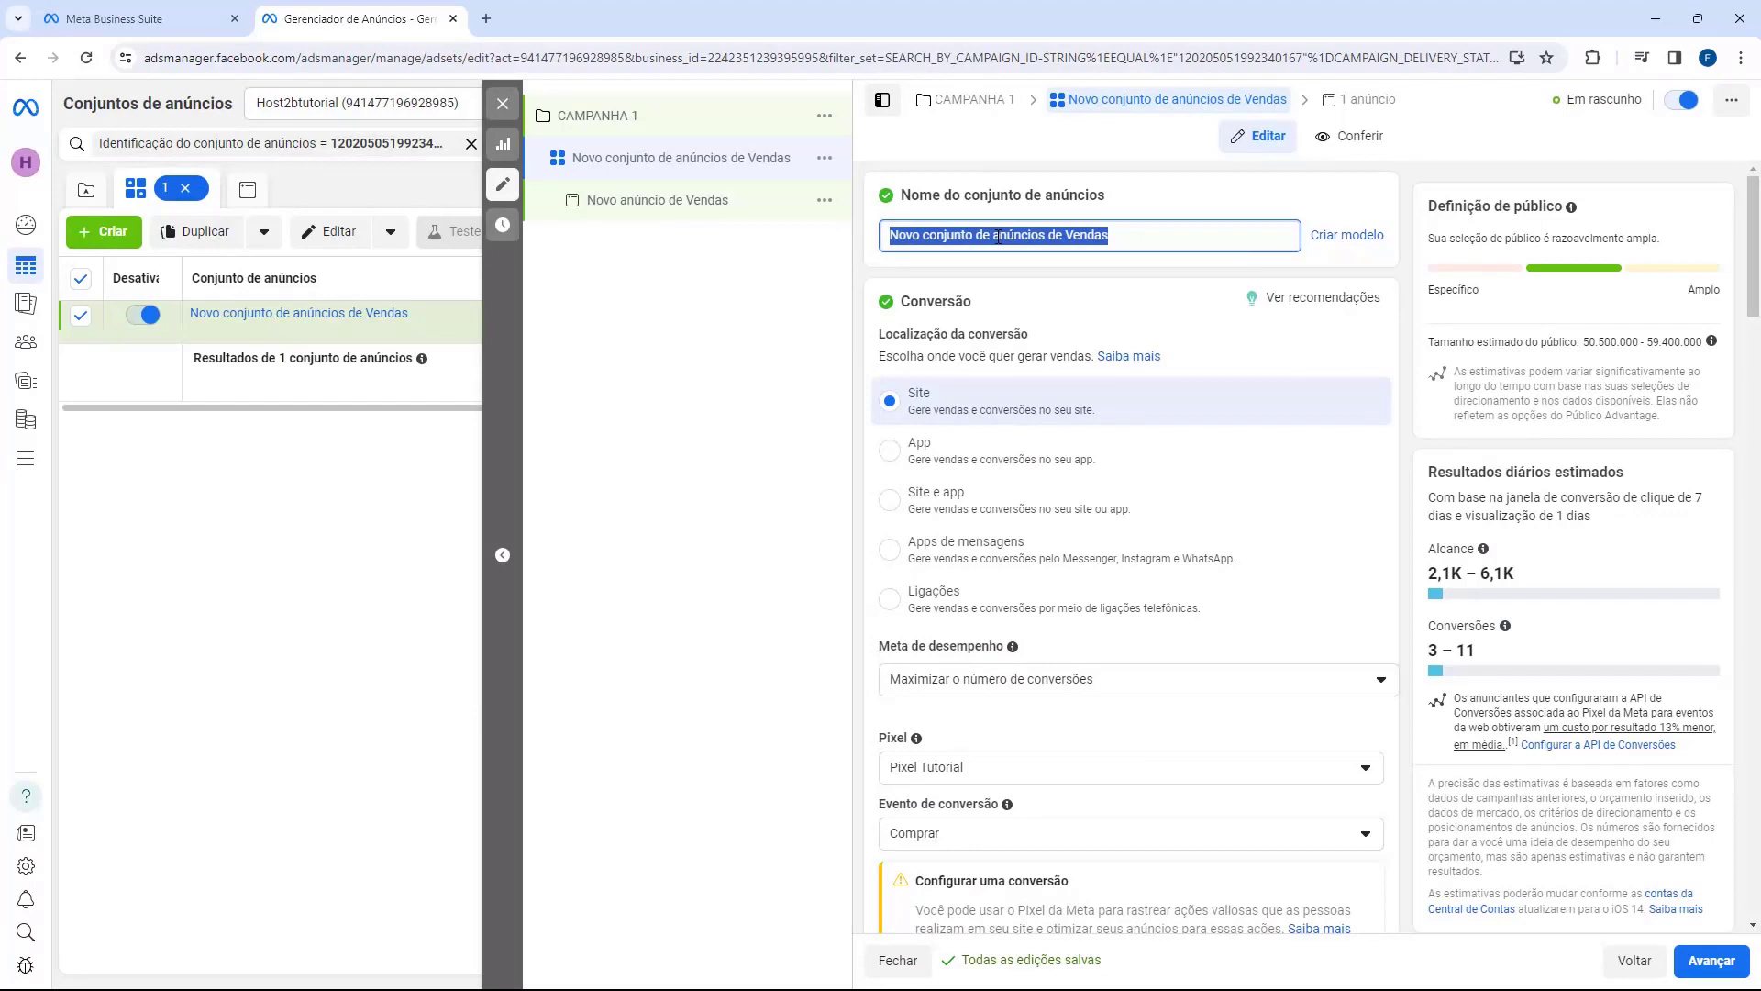
{"action": "left_click", "coordinate": [1132, 241]}
{"action": "triple_click", "coordinate": [1132, 243]}
{"action": "key", "text": "BackSpace"}
{"action": "type", "text": "I"}
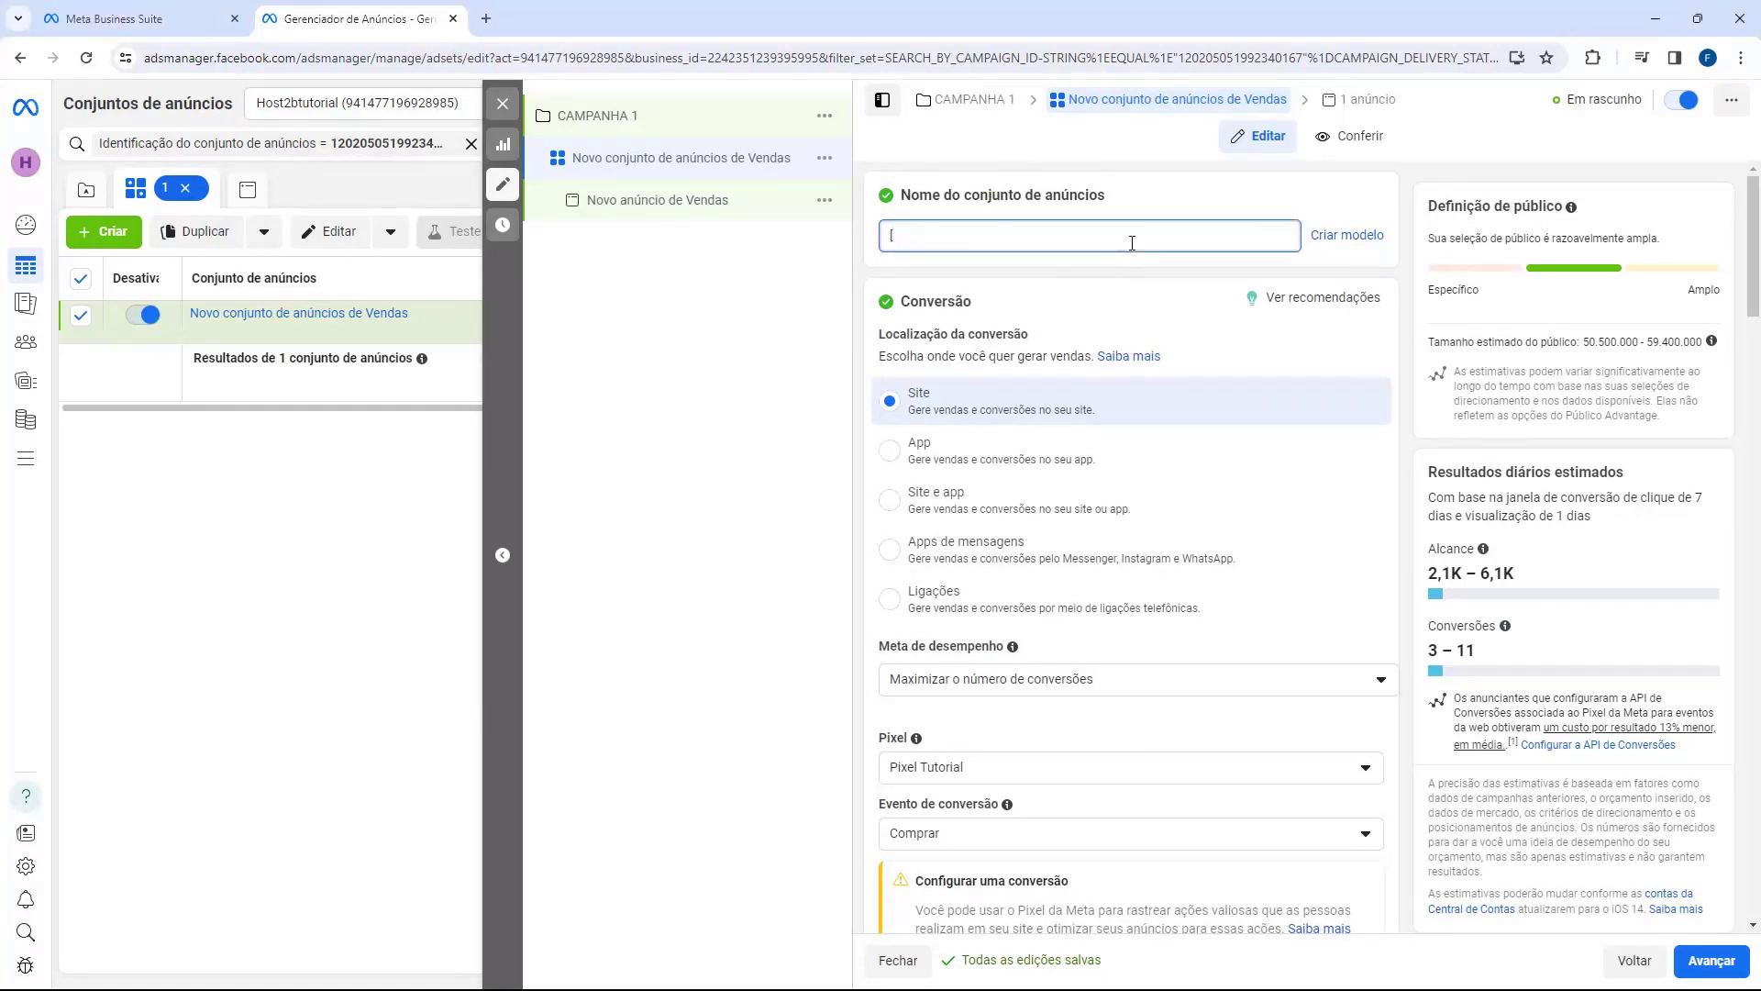
{"action": "type", "text": "F"}
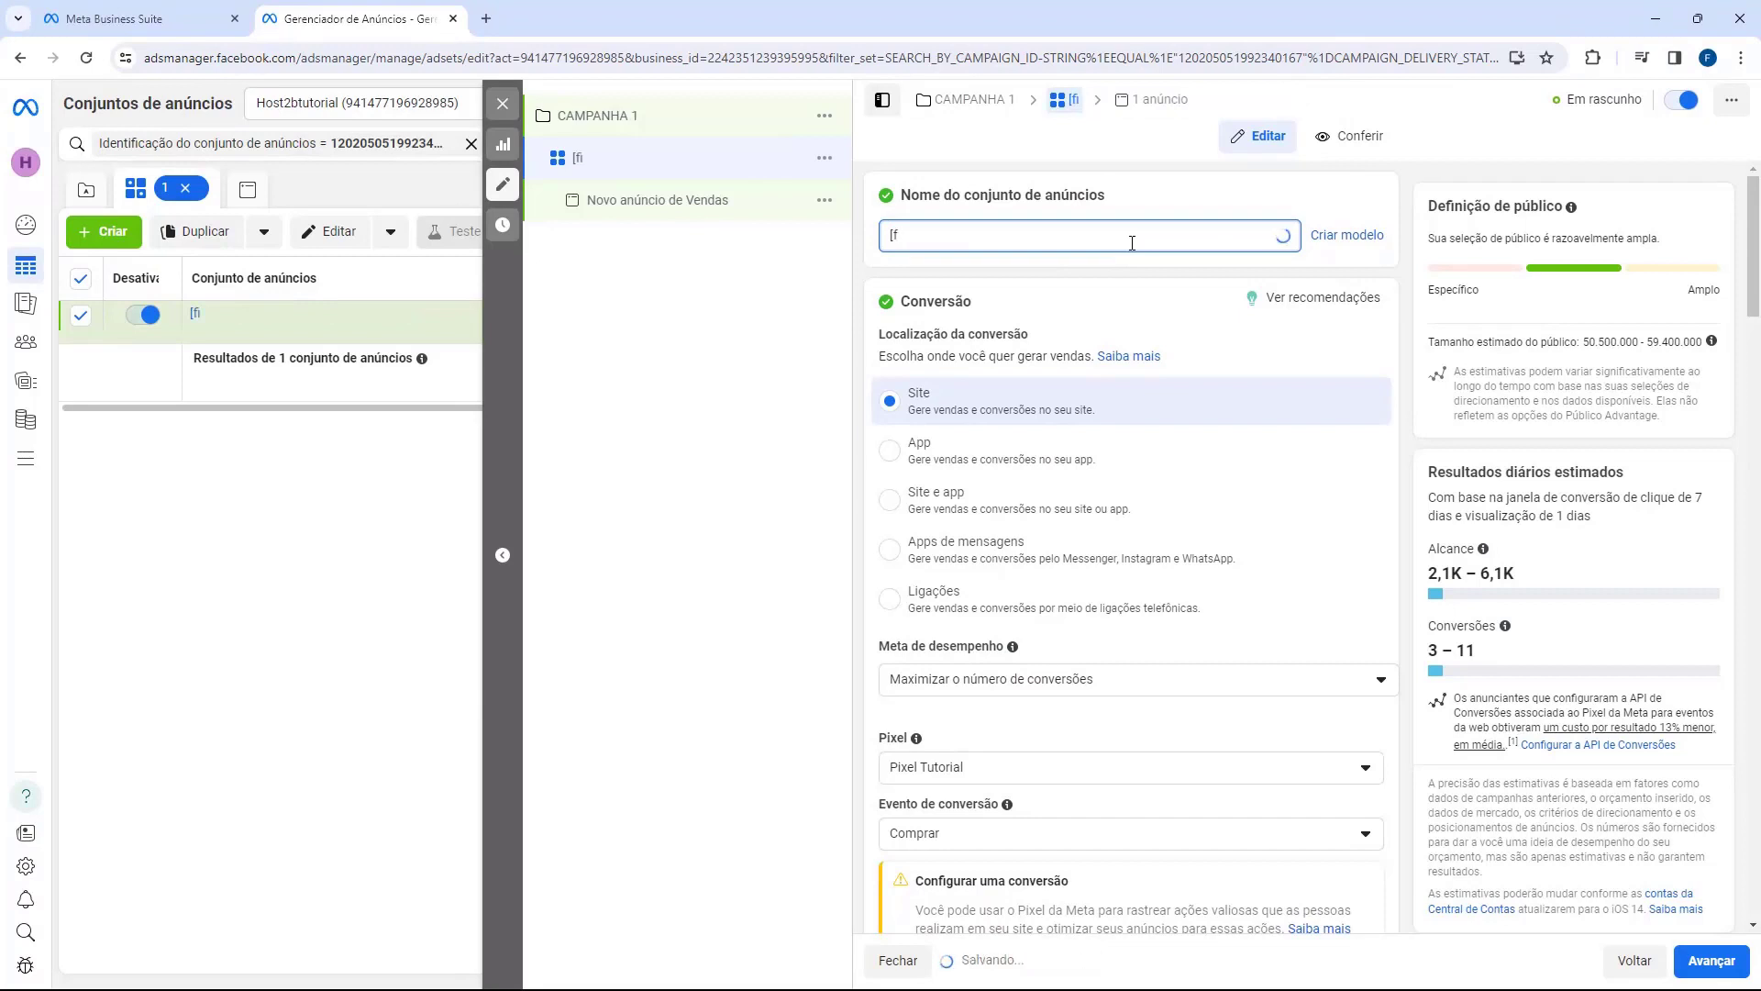
{"action": "type", "text": "ITNESS"}
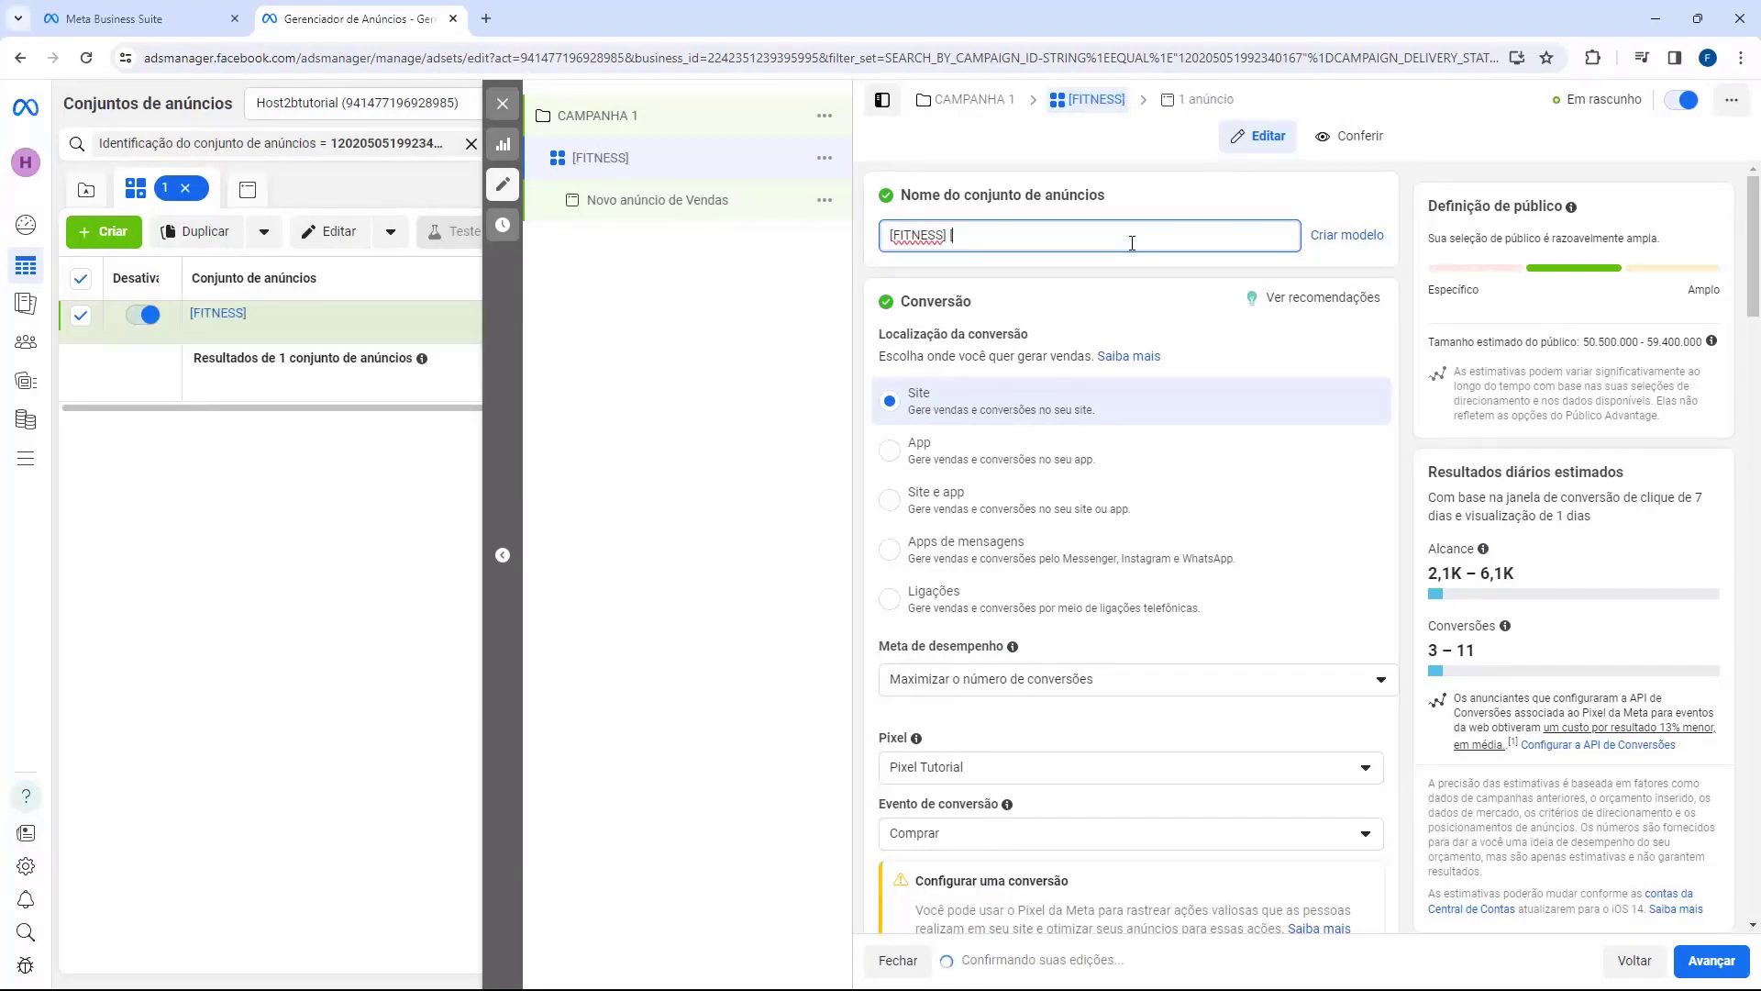
{"action": "type", "text": "] [20-40"}
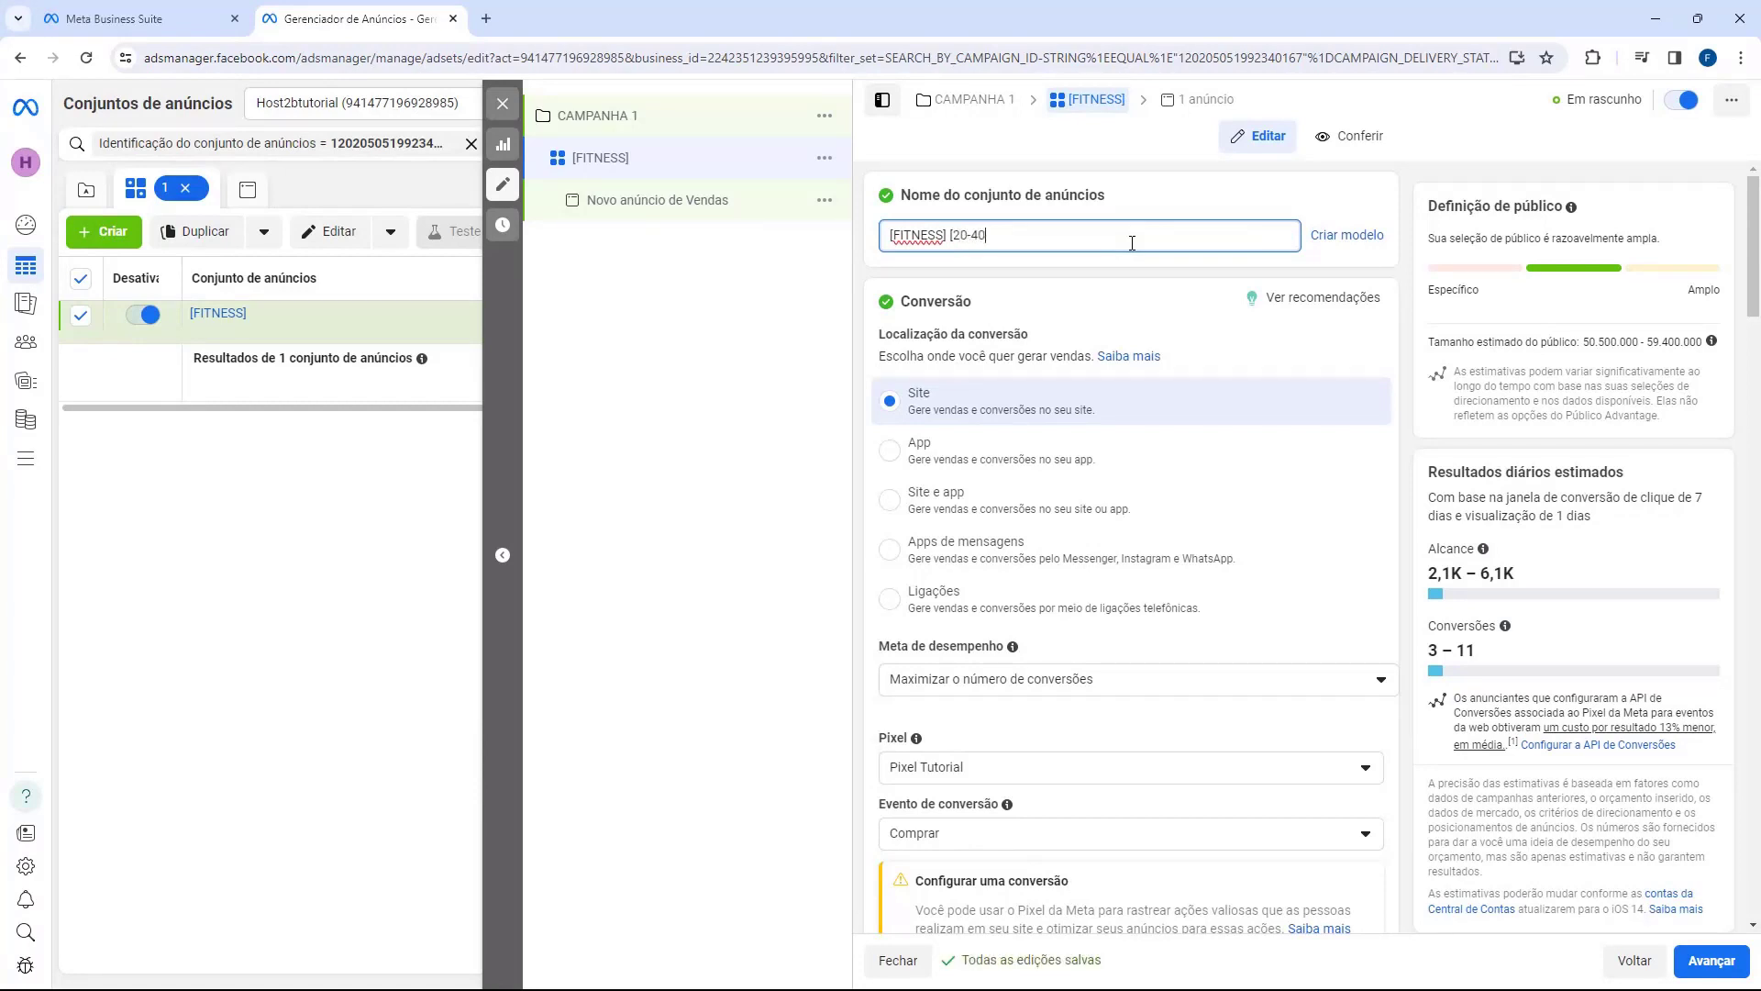
{"action": "type", "text": "]"}
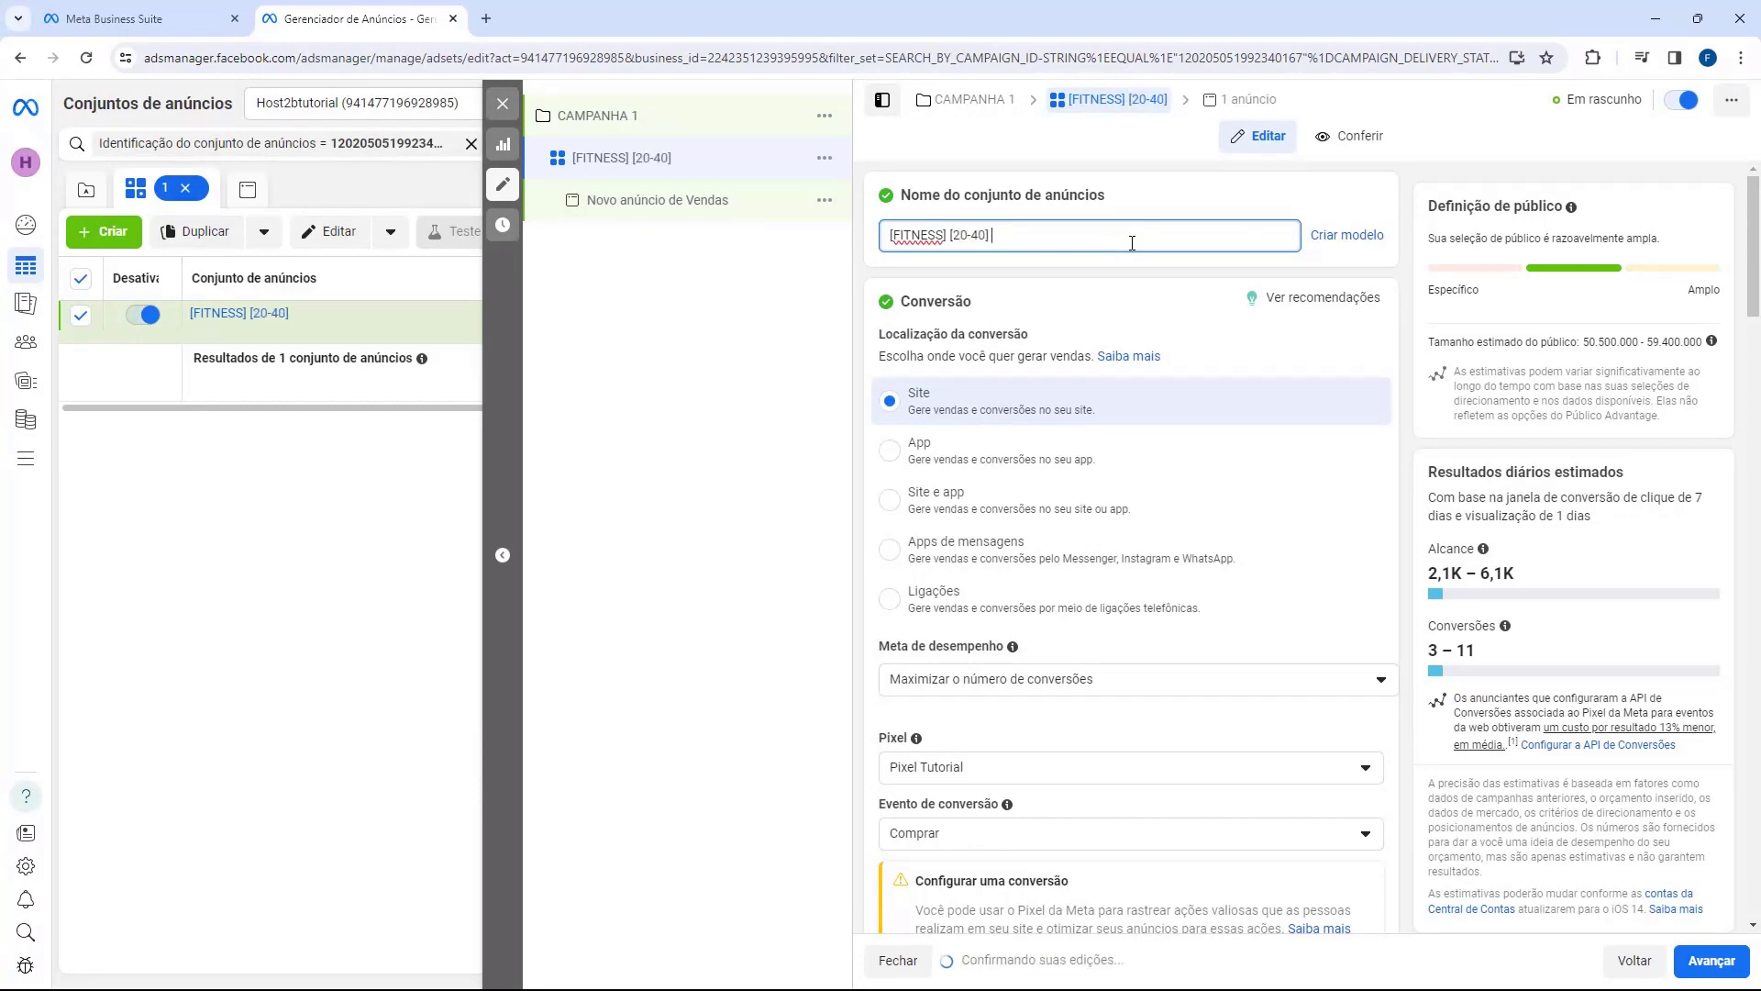
{"action": "type", "text": " [TODOS]"}
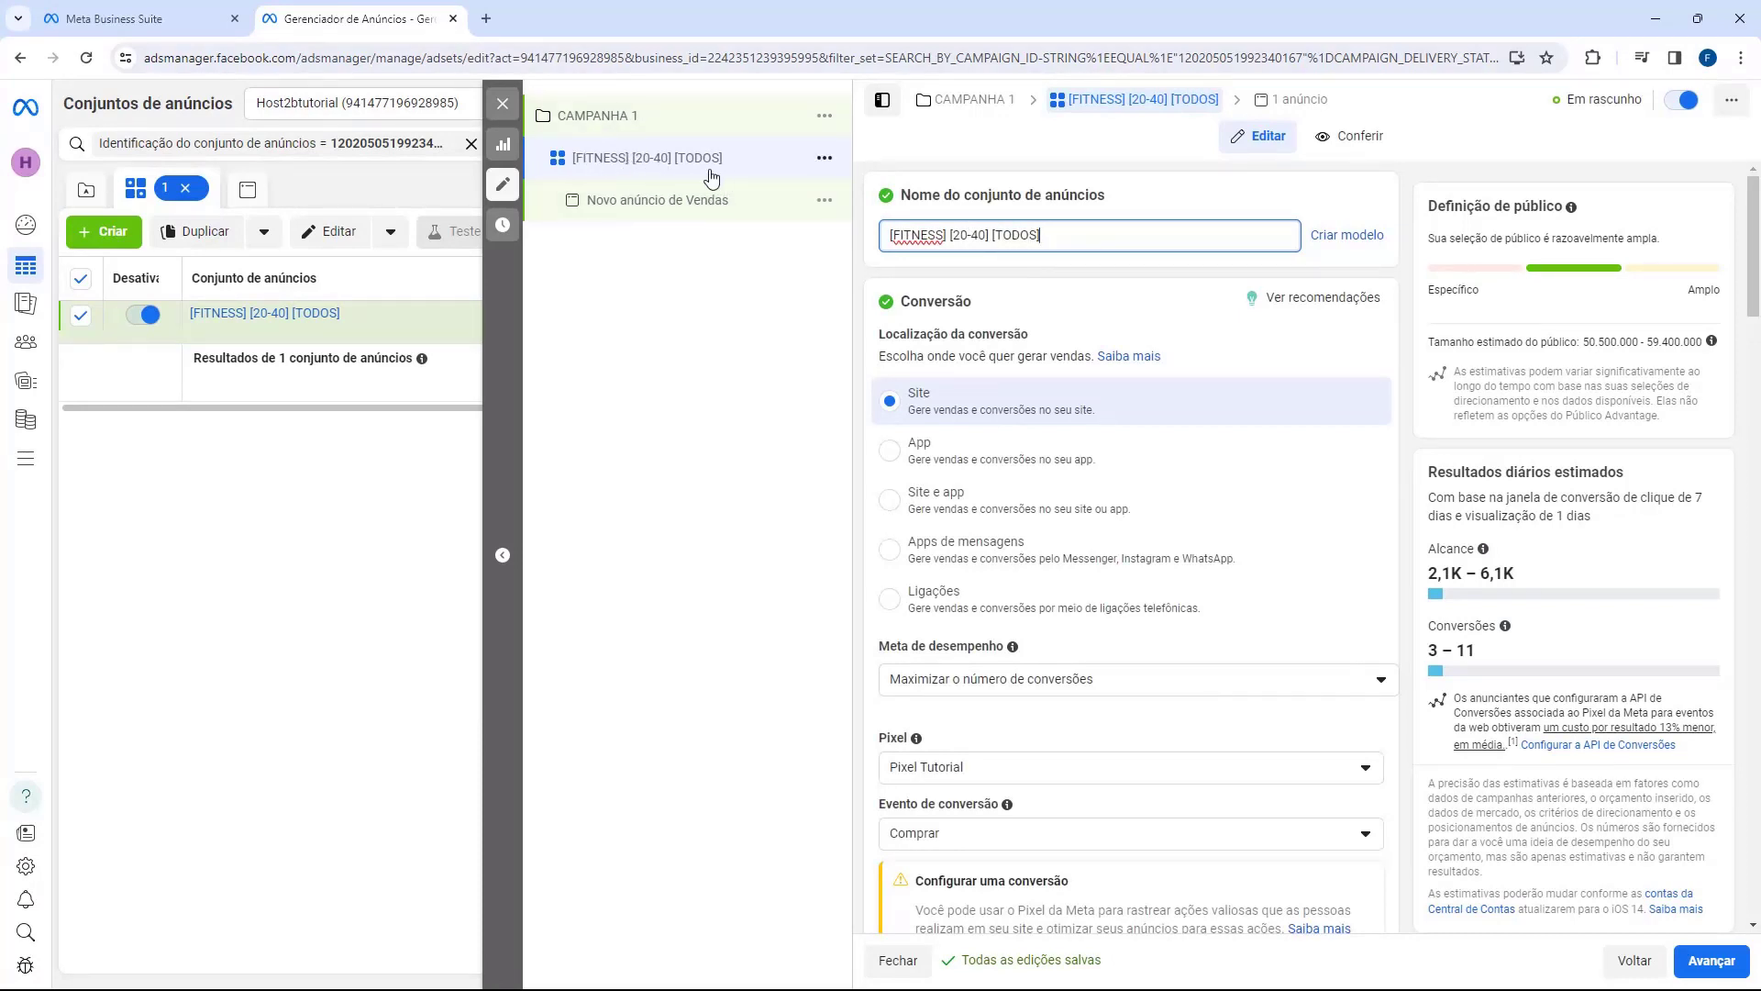
{"action": "left_click", "coordinate": [714, 350]}
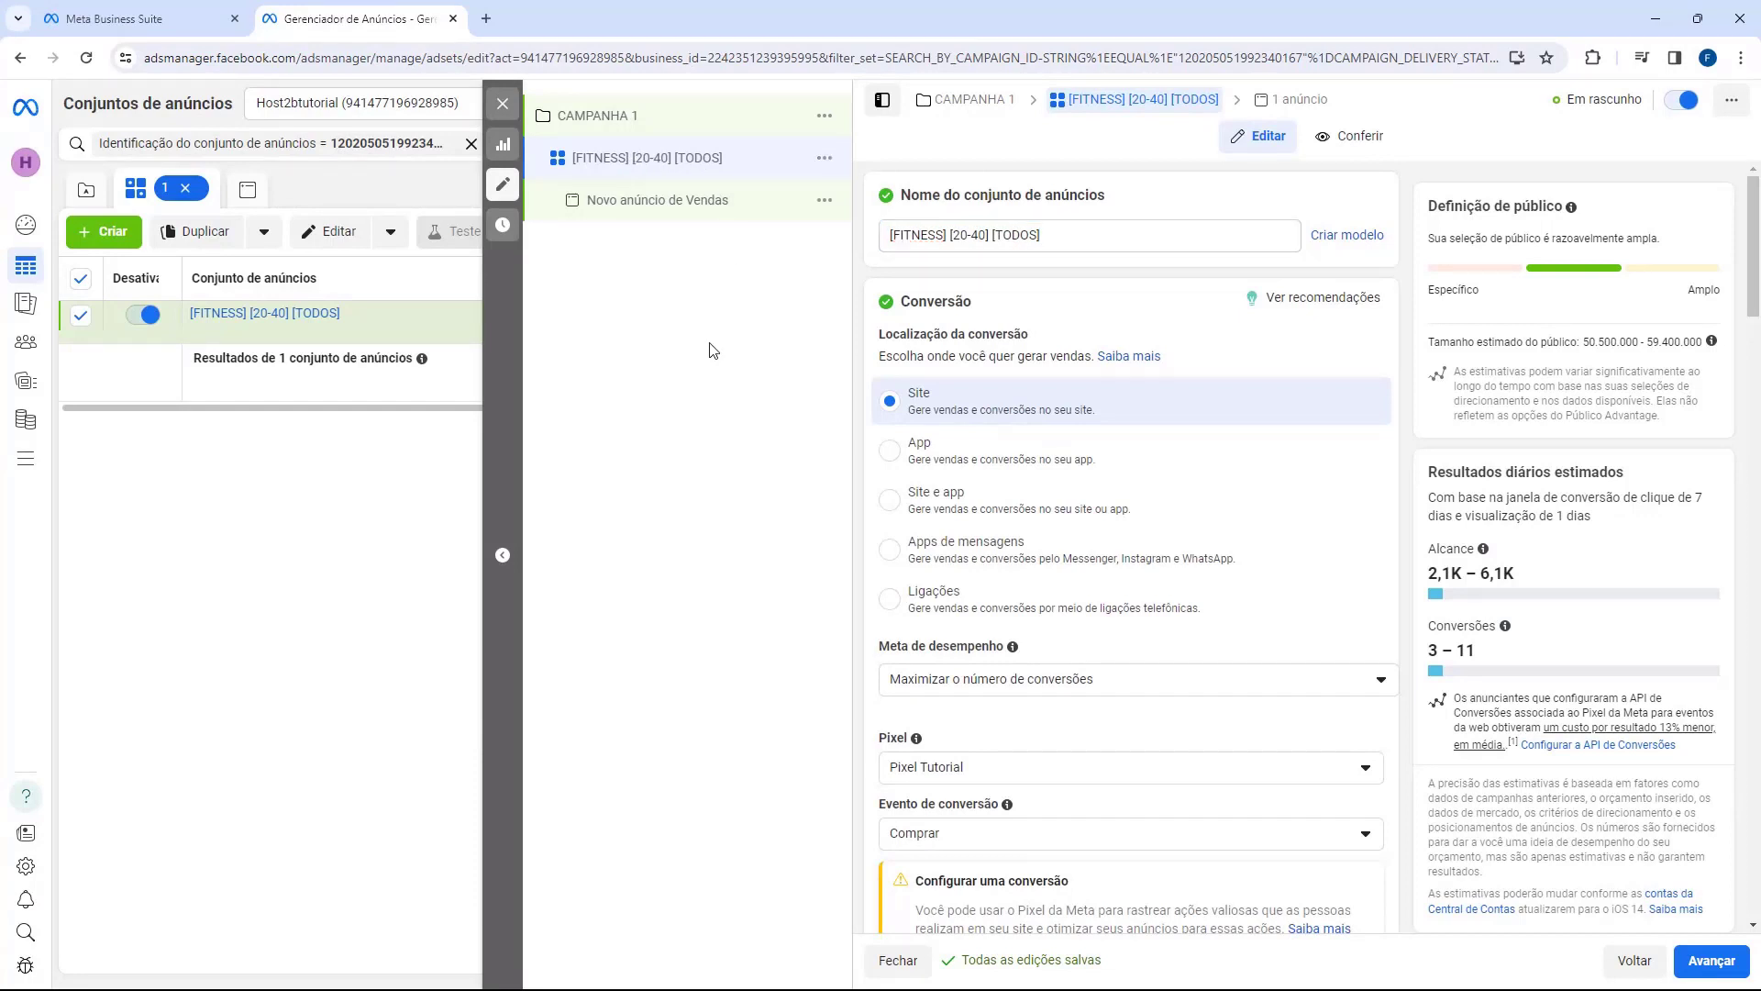
Step: Open the ad and rename it ANUNCIO 1
{"action": "left_click", "coordinate": [643, 216]}
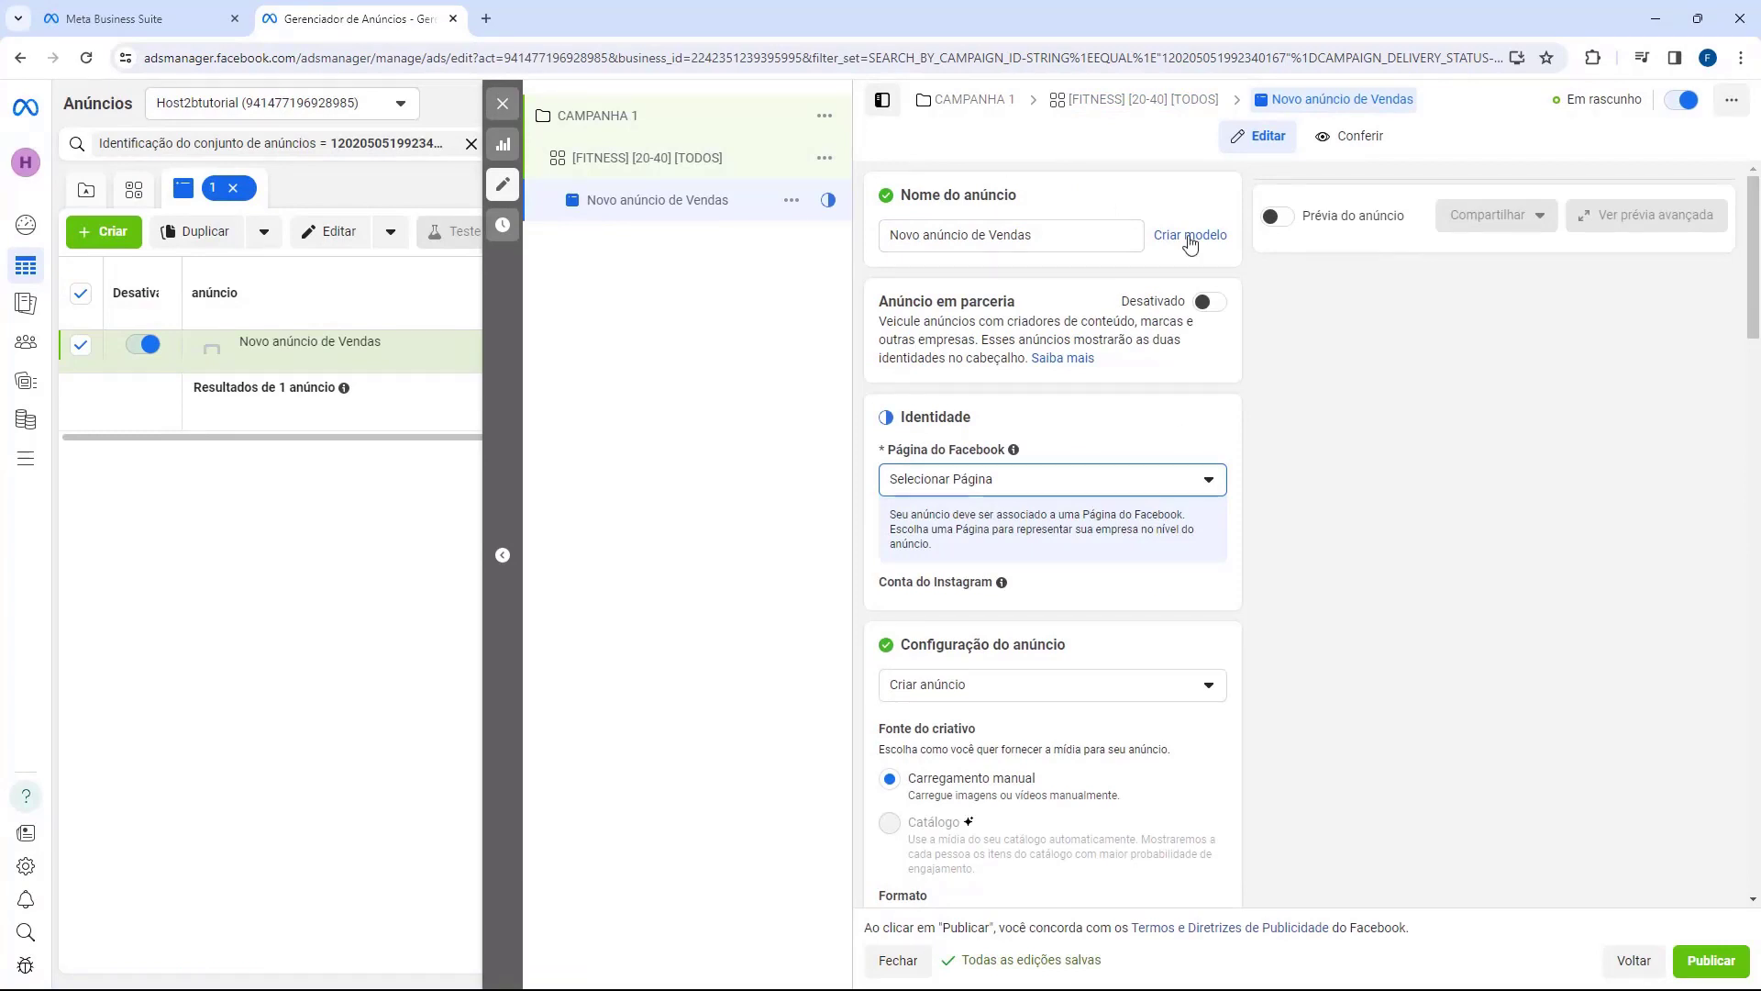
{"action": "triple_click", "coordinate": [979, 234]}
{"action": "type", "text": "anu"}
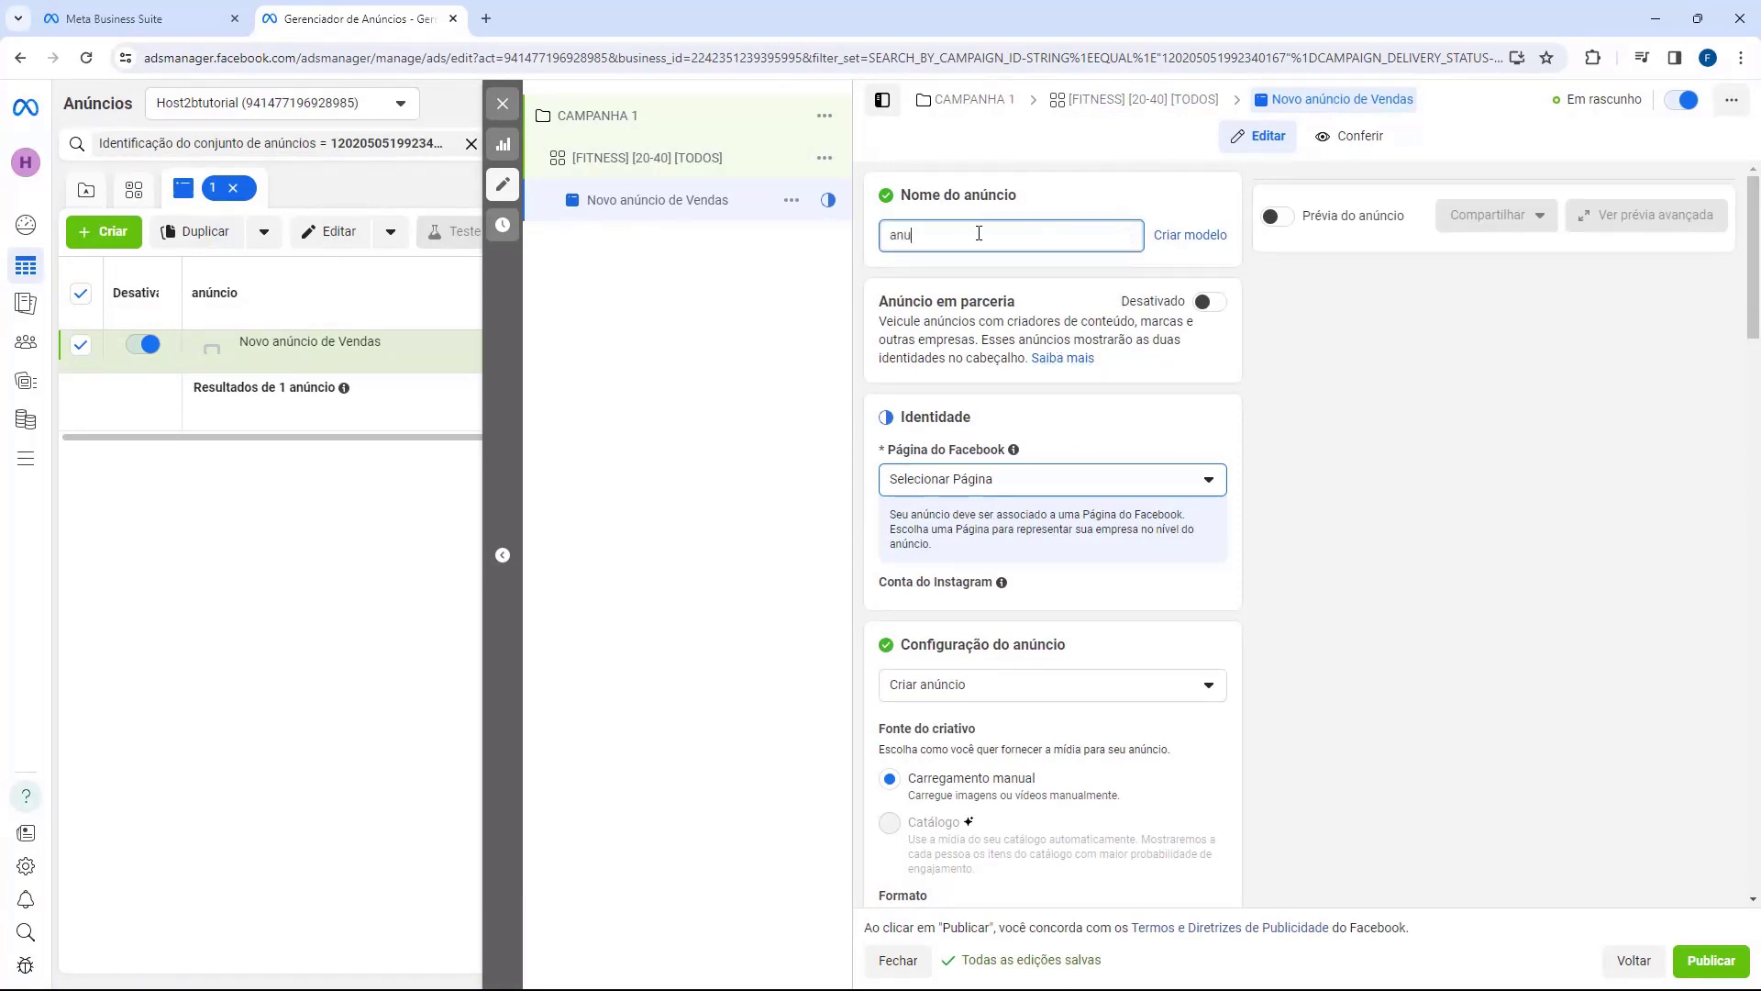
{"action": "key", "text": "BackSpace"}
{"action": "key", "text": "BackSpace"}
{"action": "key", "text": "BackSpace"}
{"action": "type", "text": "ANUNCIO 1"}
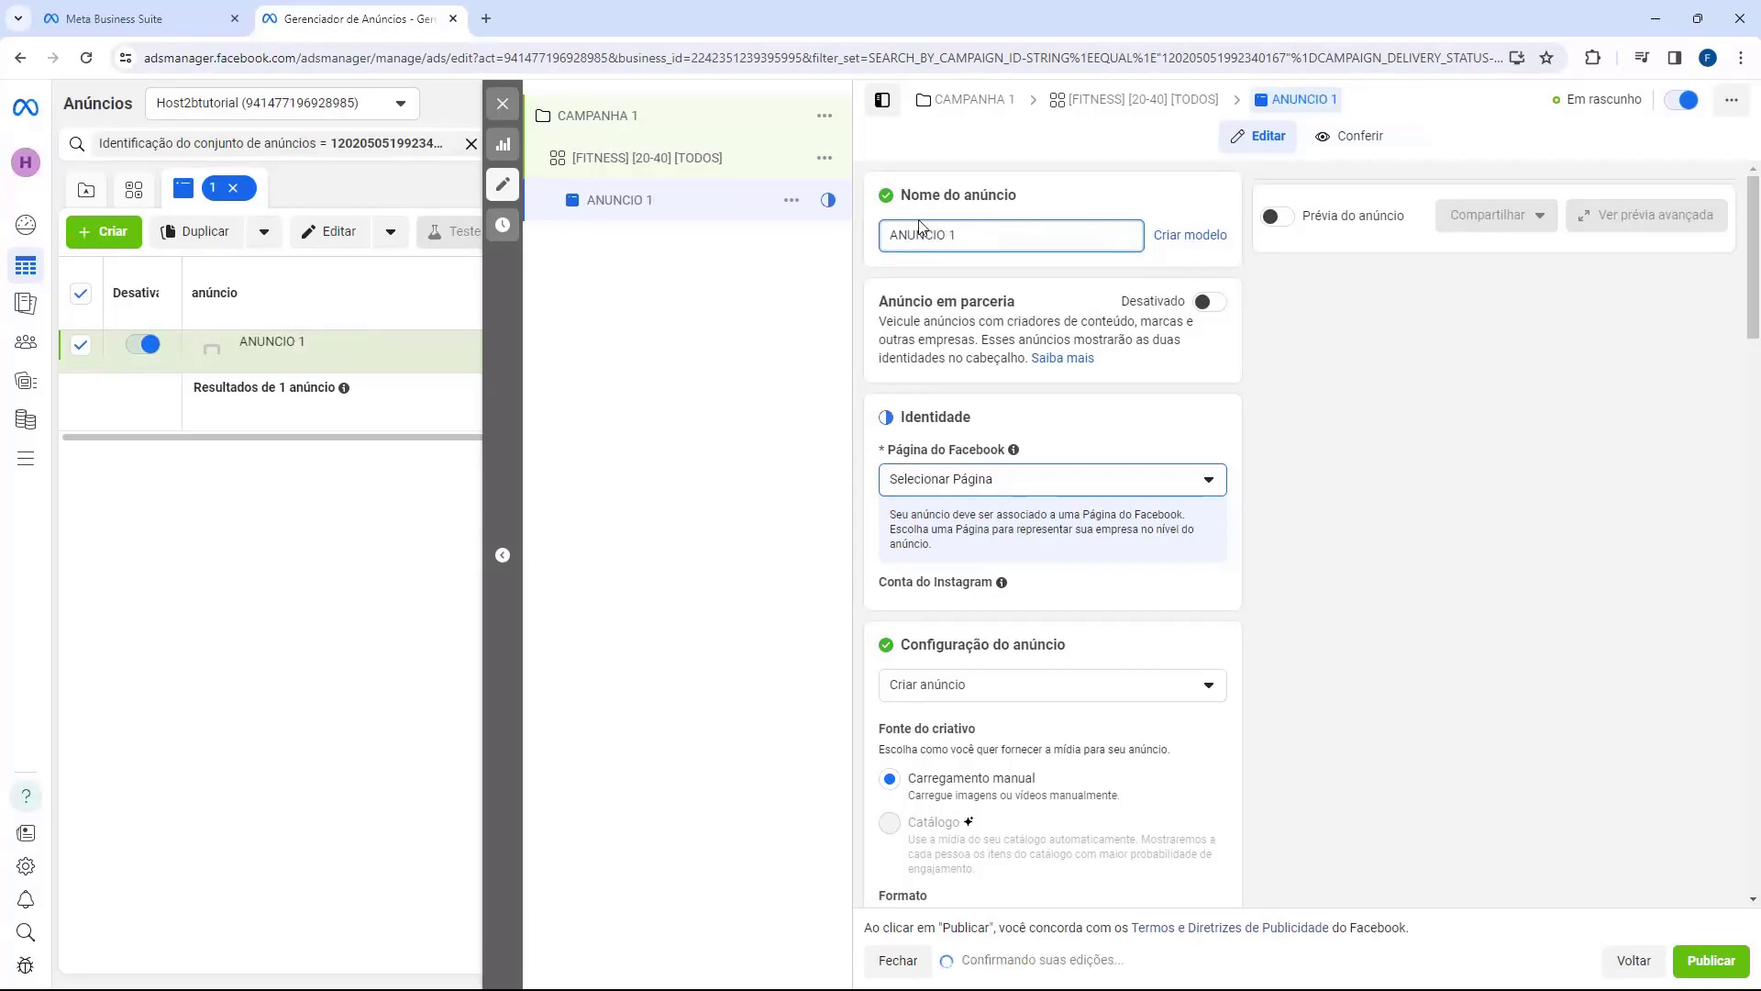
{"action": "left_click", "coordinate": [983, 423]}
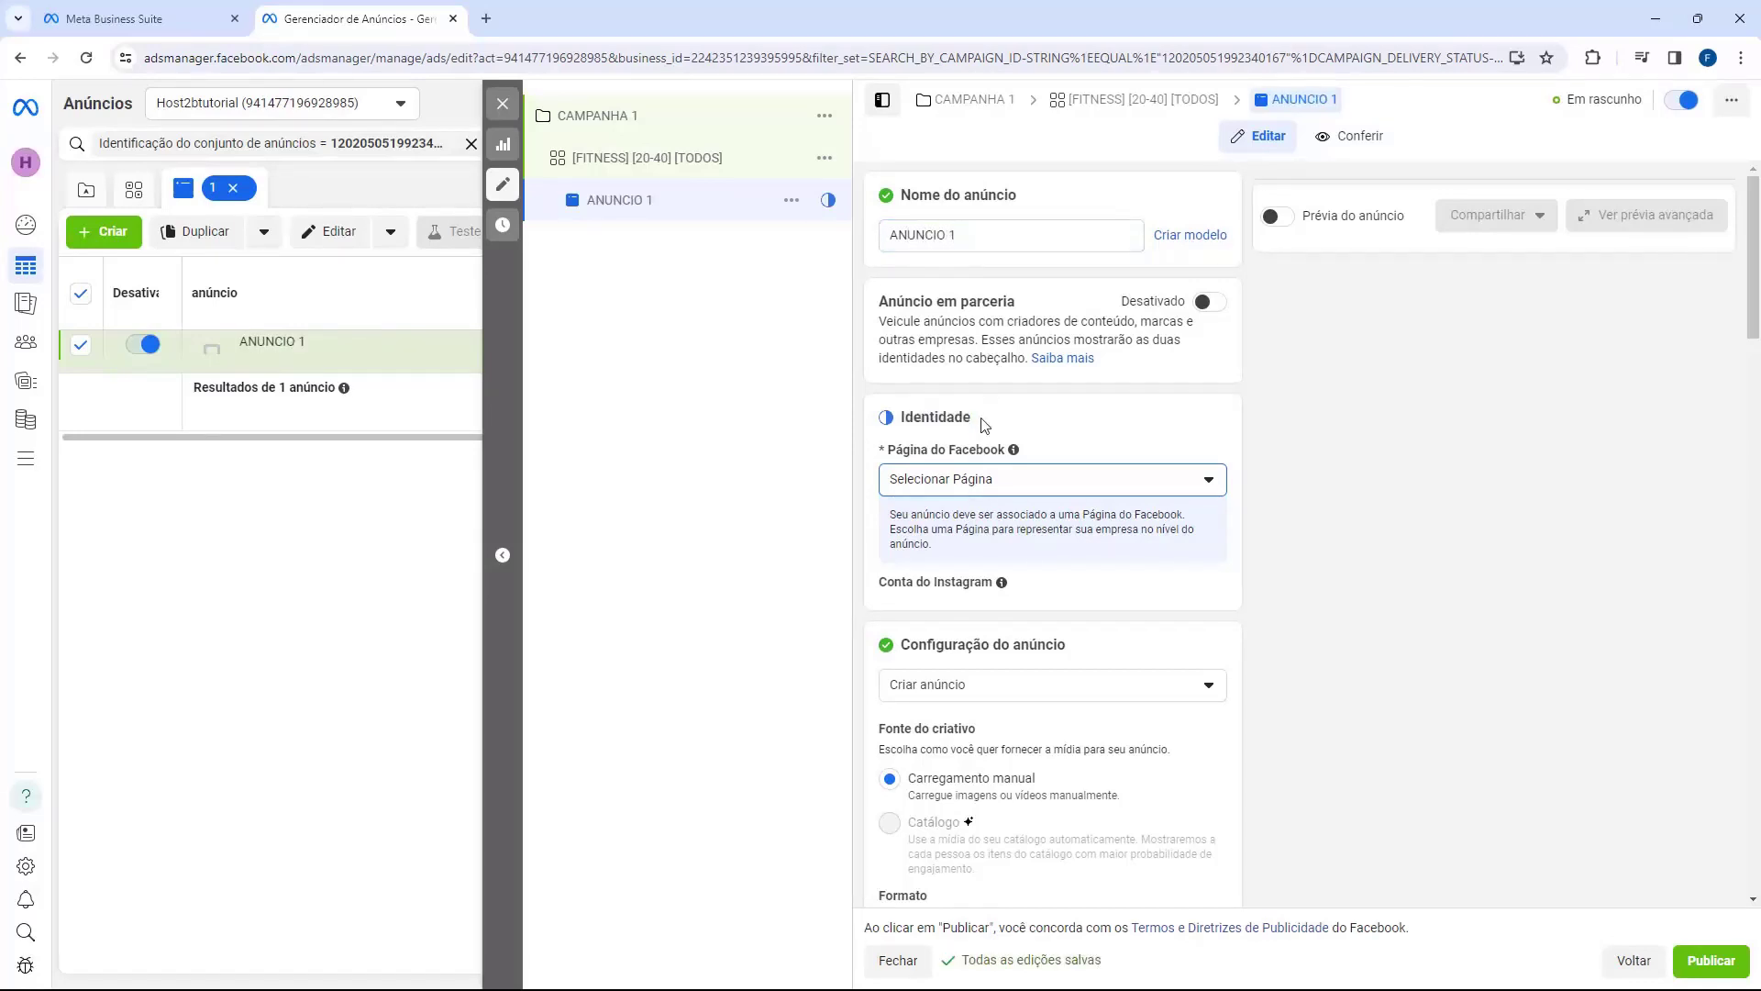
Step: Choose the business's Facebook Page and its linked Instagram account as the ad identity
{"action": "left_click", "coordinate": [922, 479]}
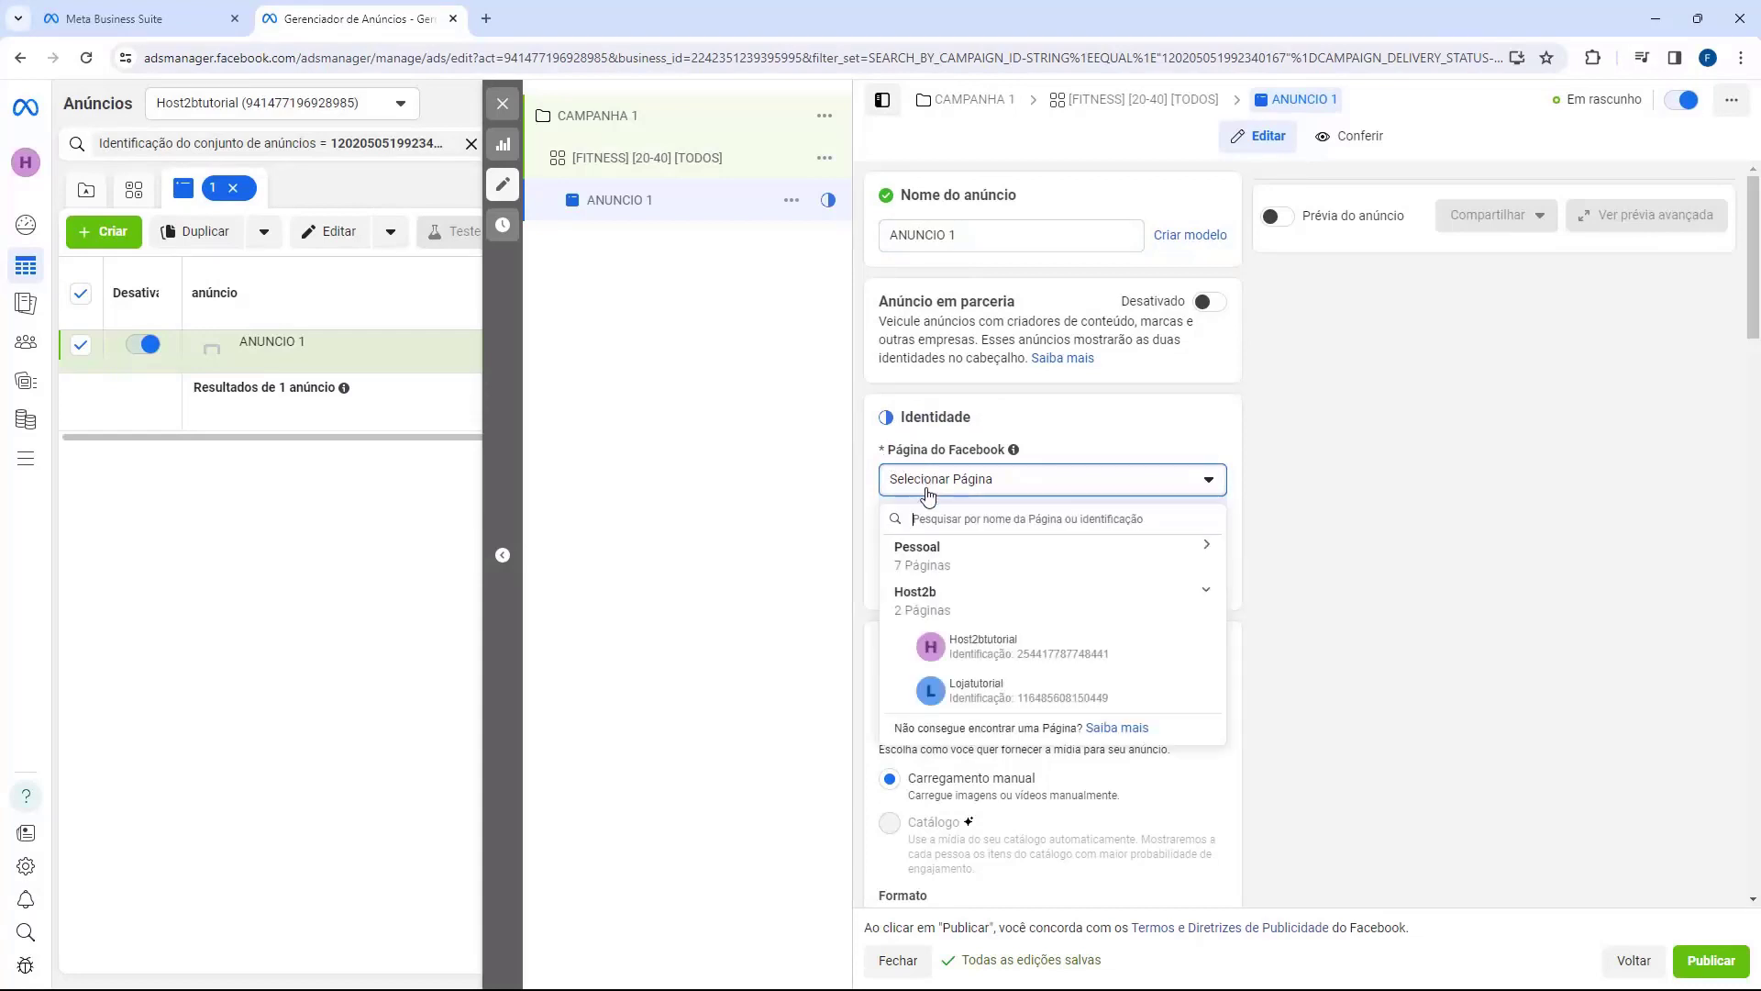
{"action": "left_click", "coordinate": [983, 649]}
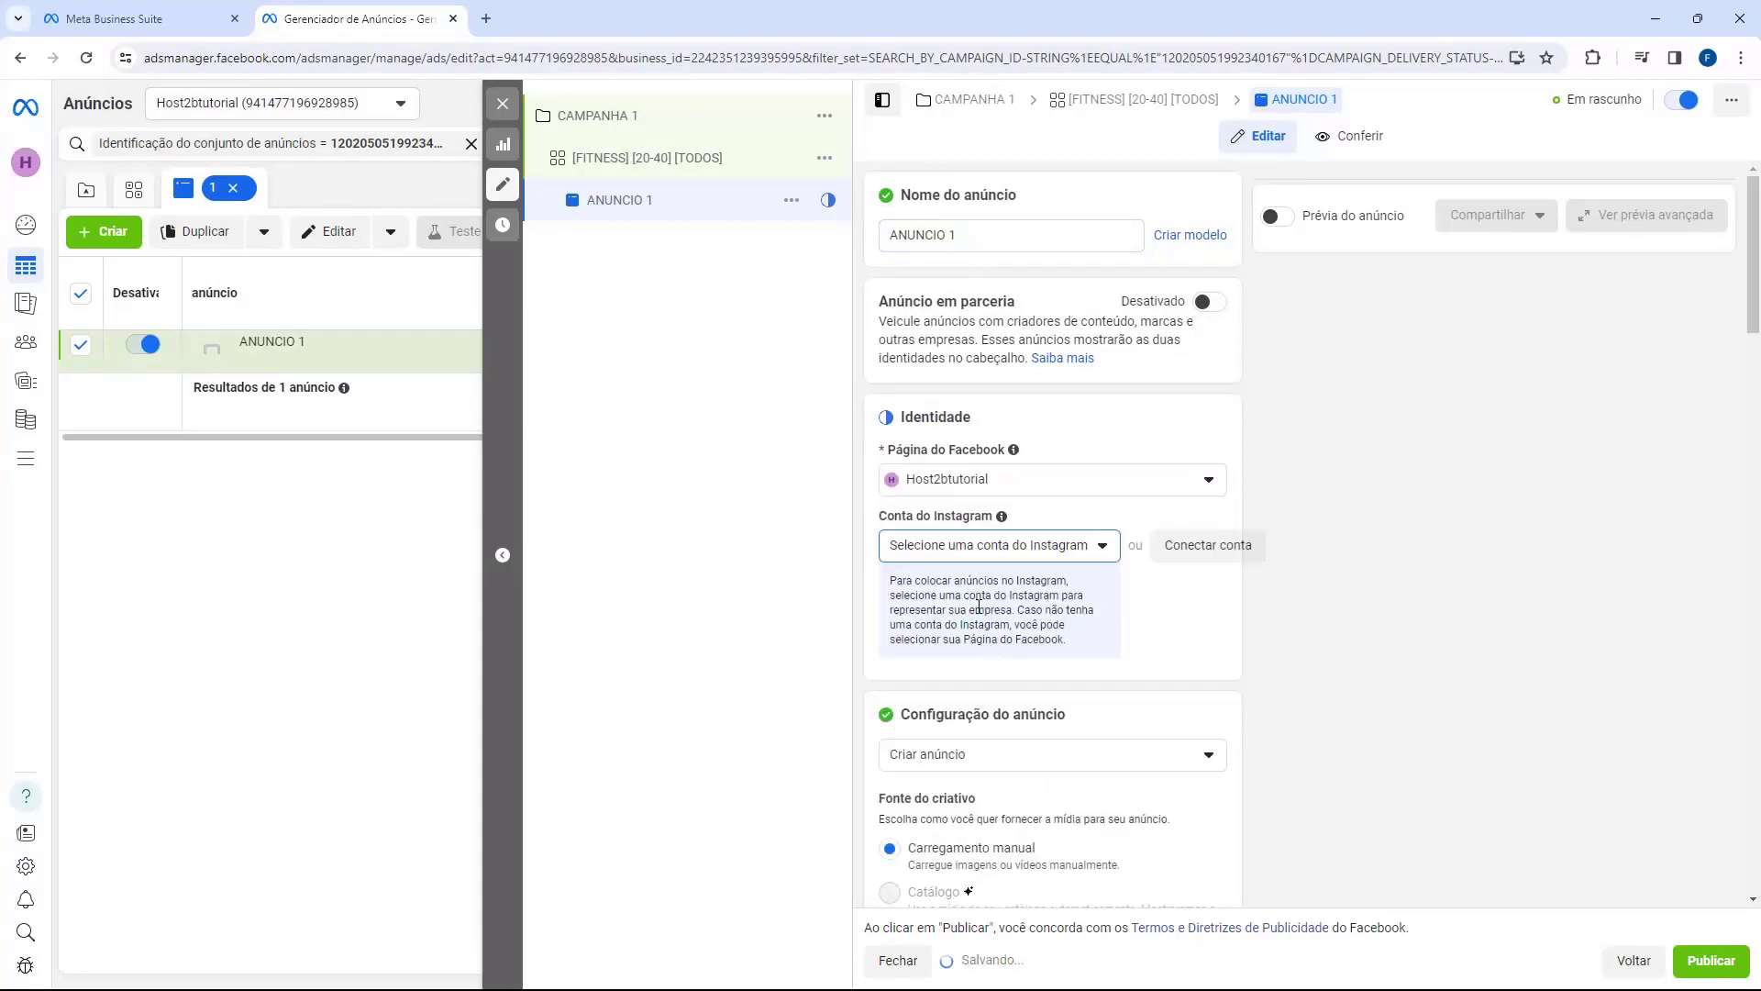
{"action": "left_click", "coordinate": [940, 545]}
{"action": "left_click", "coordinate": [958, 624]}
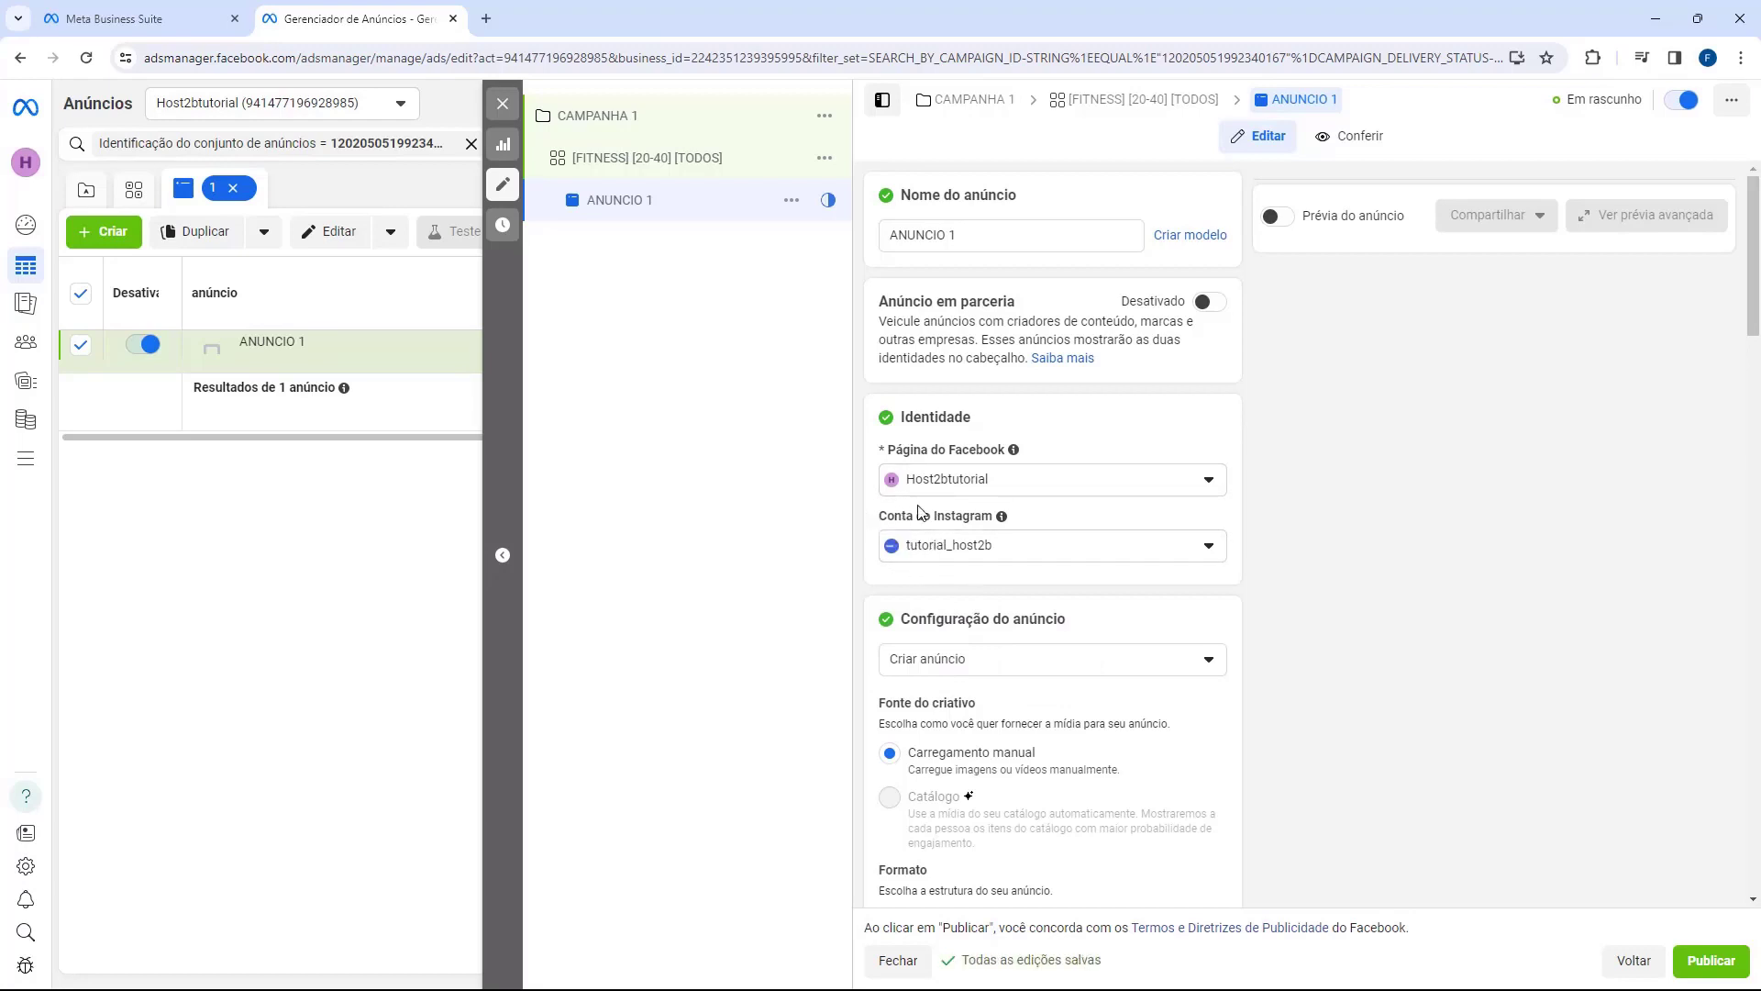
{"action": "scroll", "coordinate": [1046, 384], "scroll_direction": "down", "scroll_amount": 3}
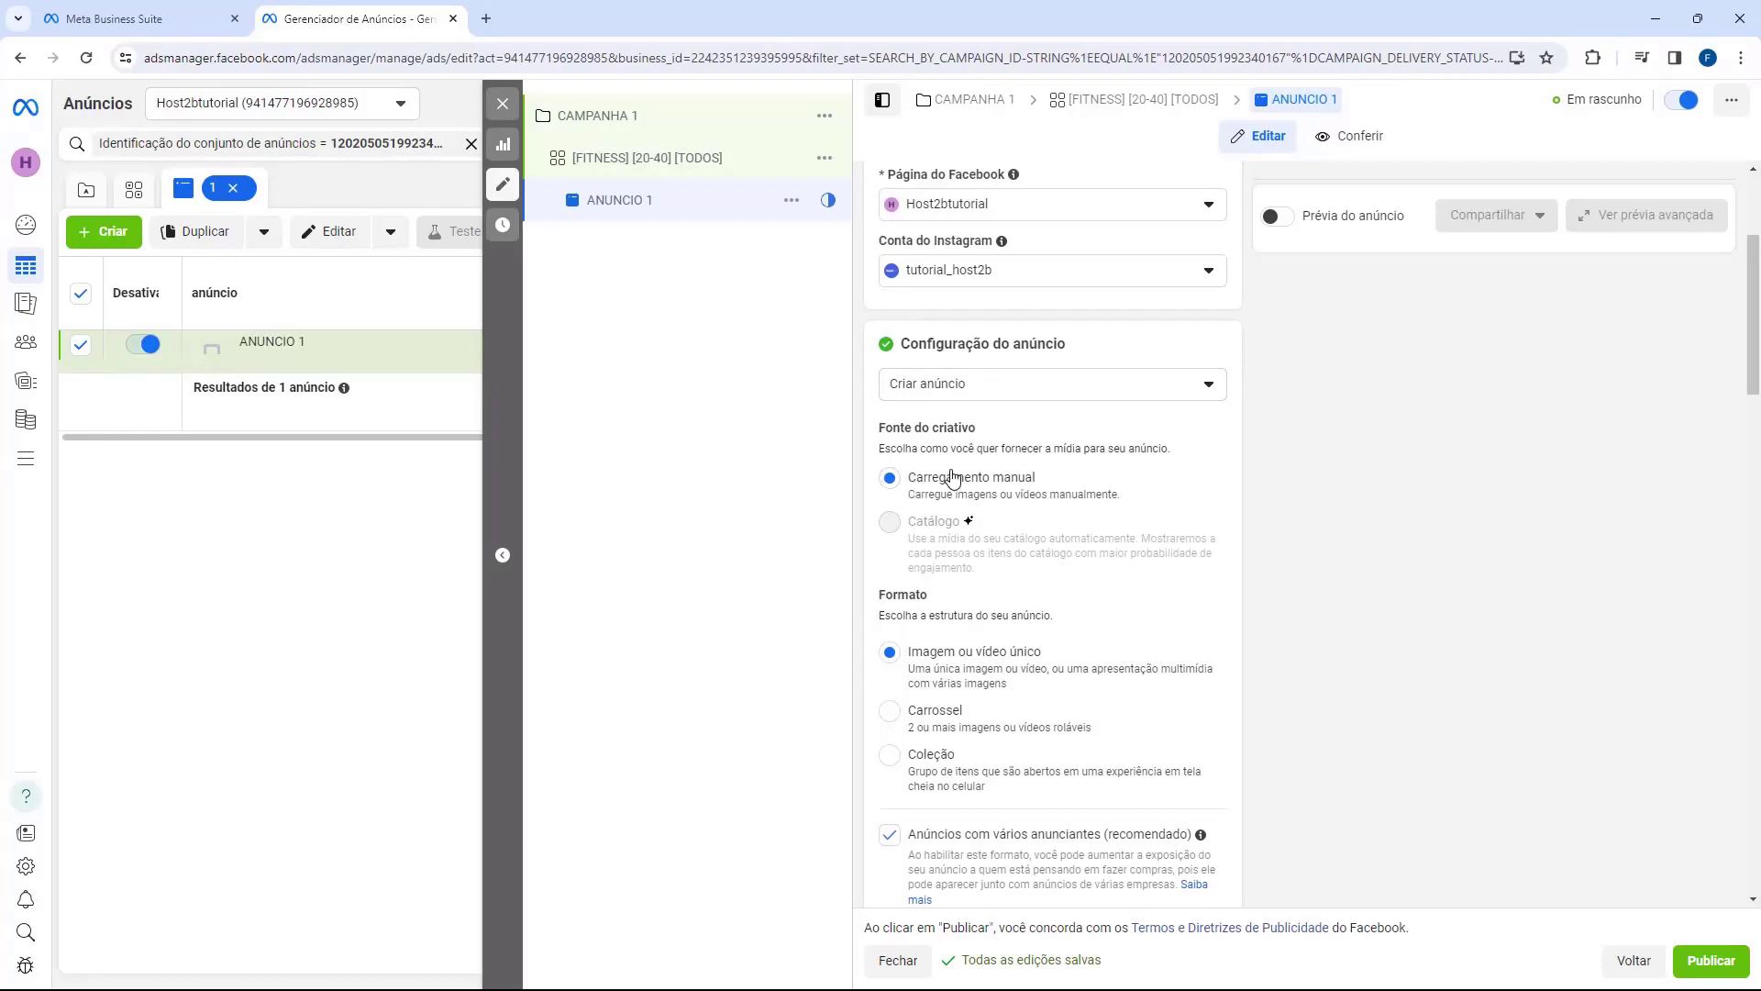
Step: Scroll to Criativo do anúncio and open the Adicionar mídia options
{"action": "scroll", "coordinate": [941, 484], "scroll_direction": "down", "scroll_amount": 1}
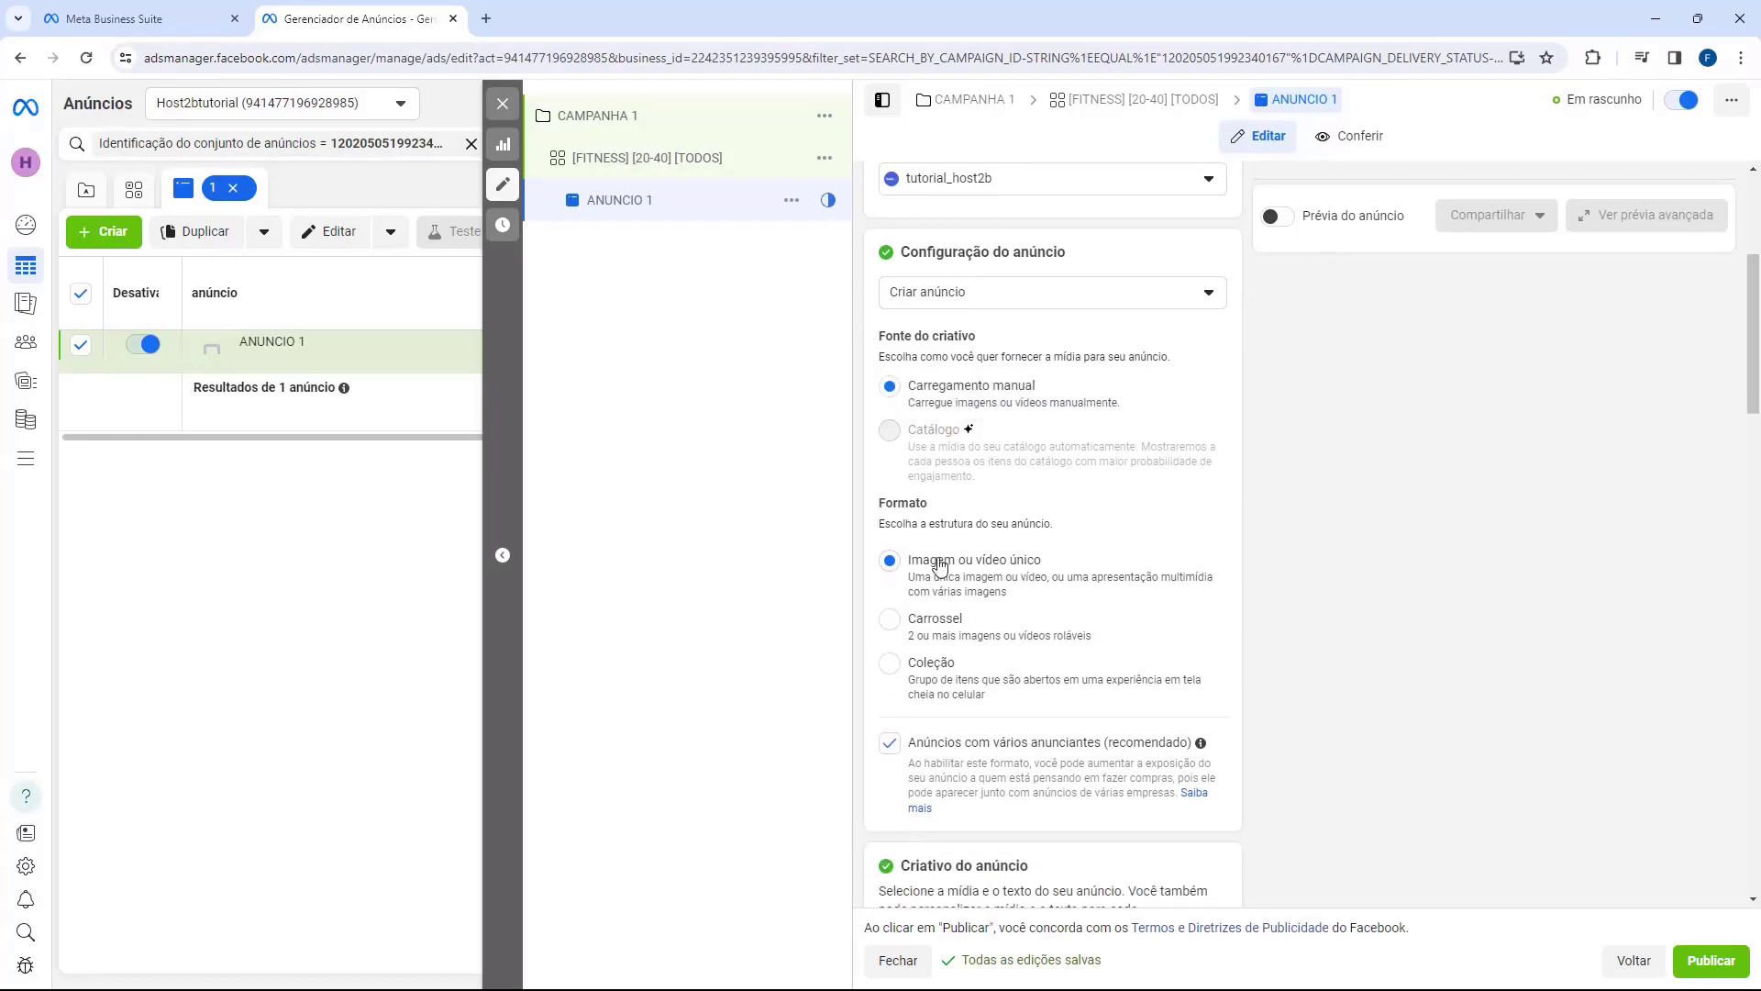
{"action": "scroll", "coordinate": [937, 554], "scroll_direction": "down", "scroll_amount": 6}
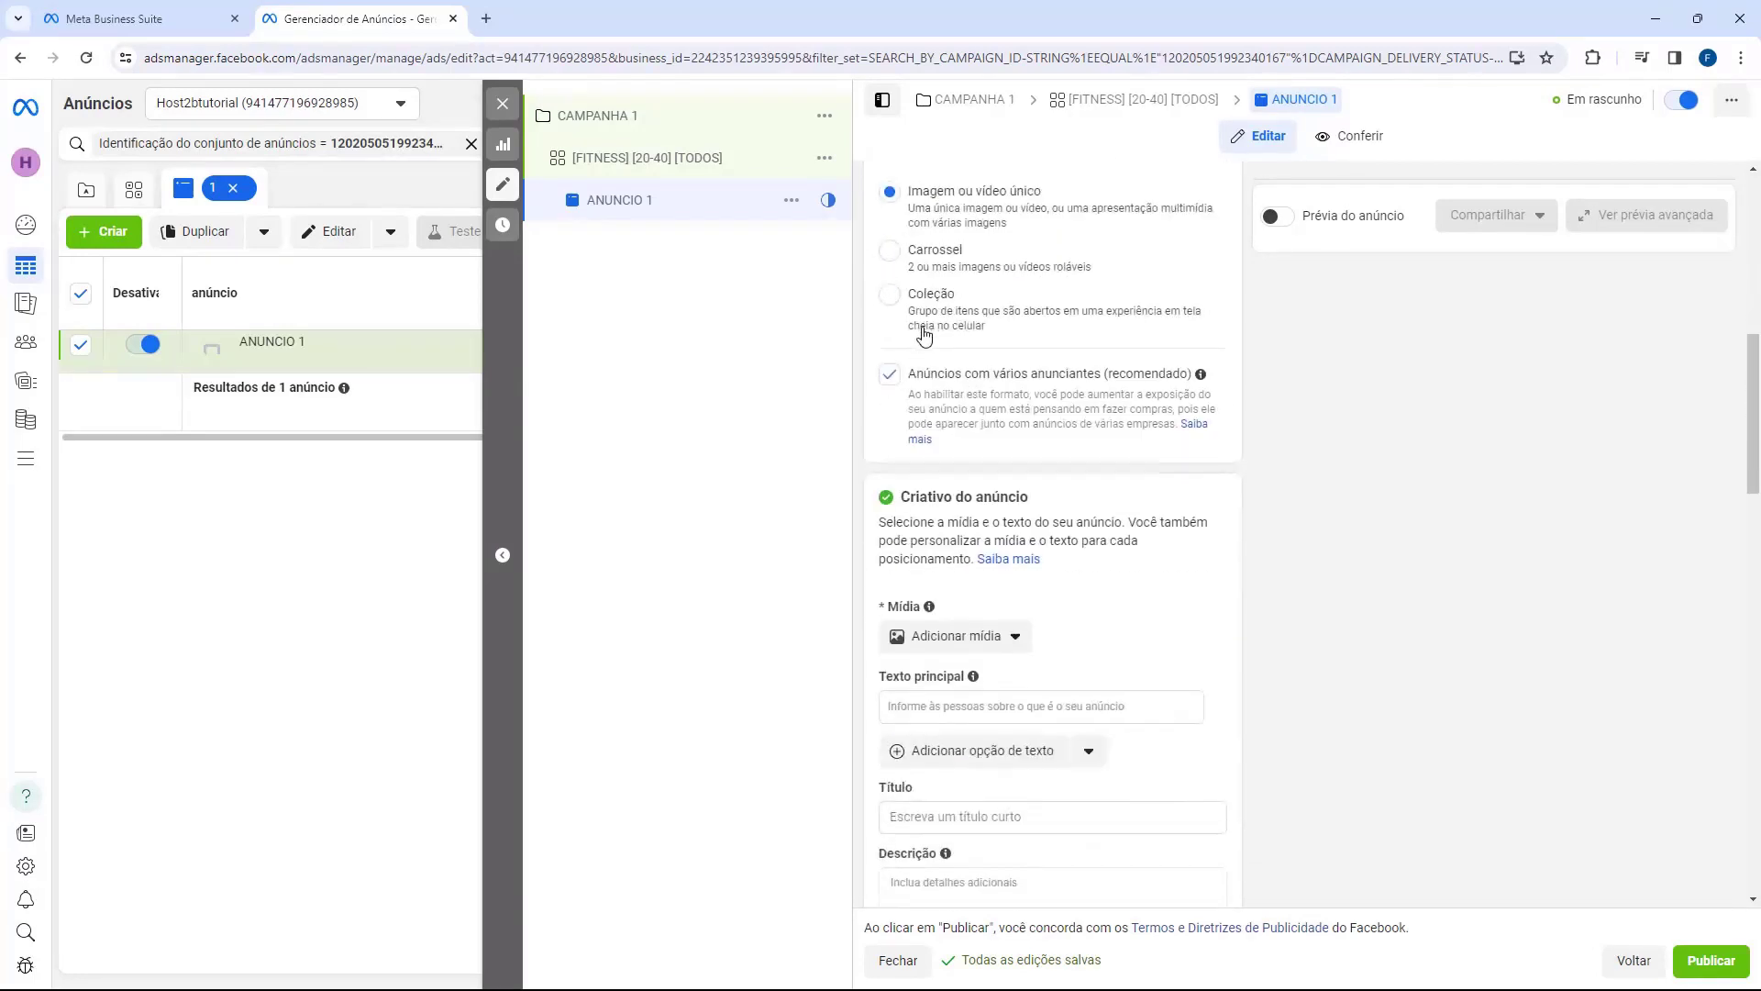
{"action": "scroll", "coordinate": [925, 336], "scroll_direction": "down", "scroll_amount": 1}
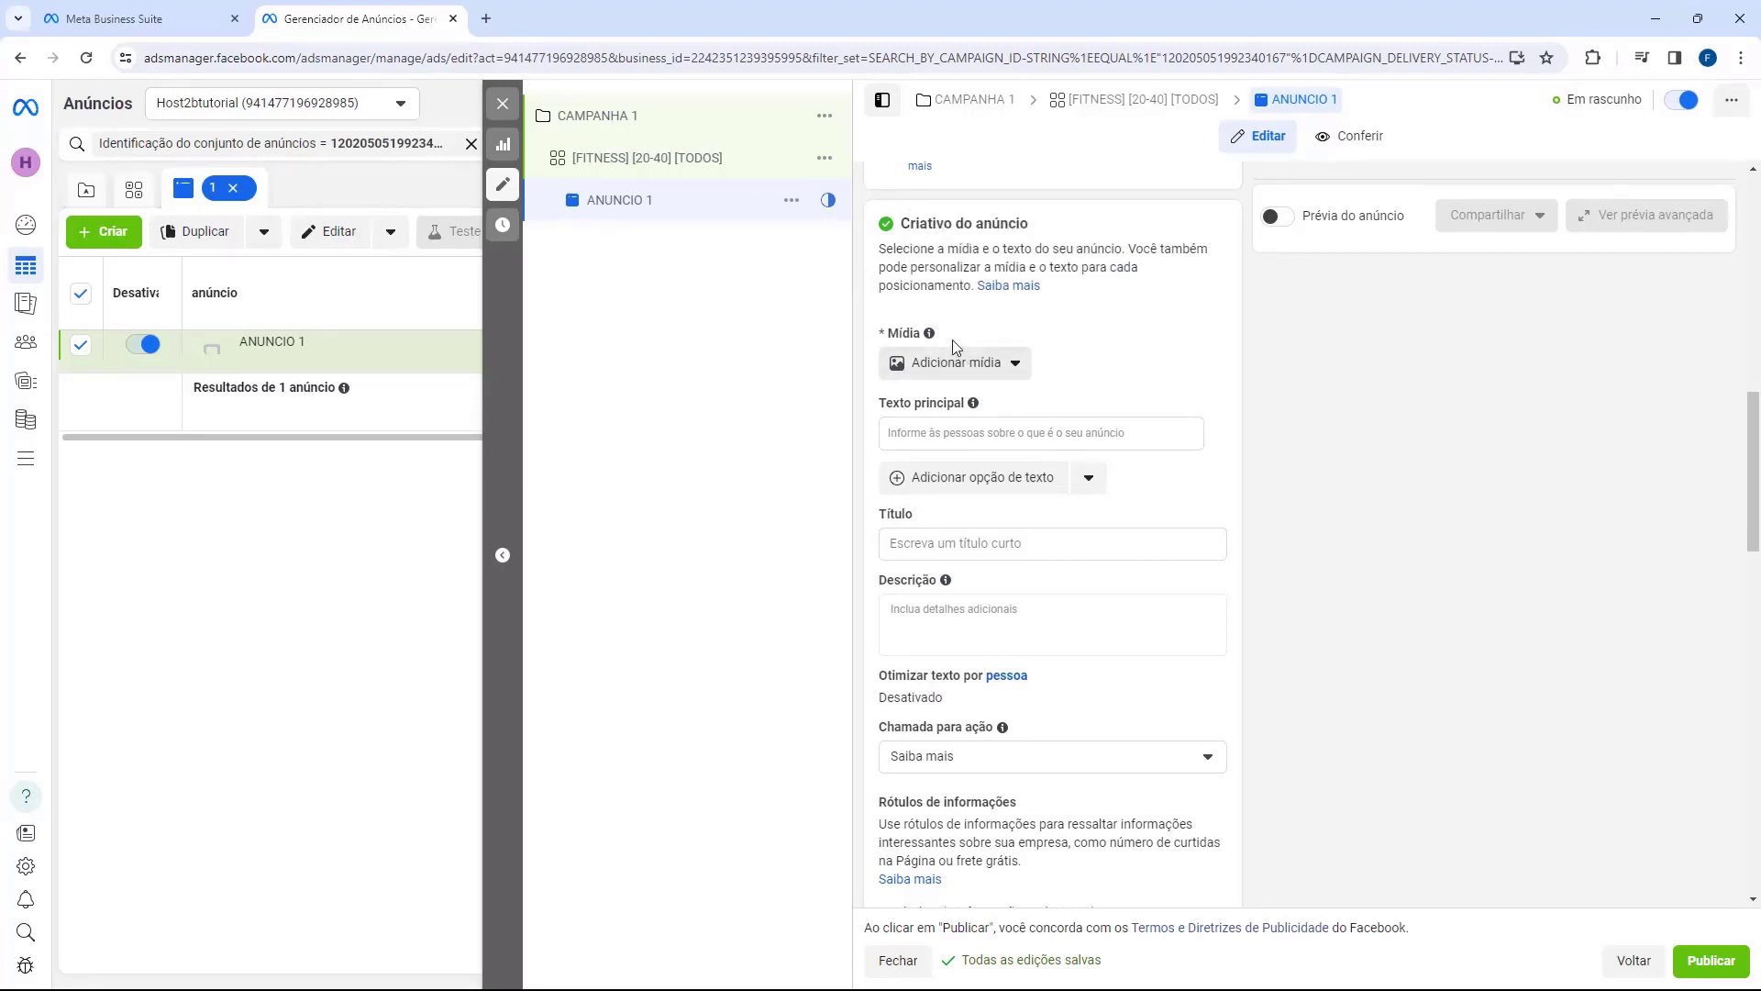
{"action": "left_click", "coordinate": [955, 367]}
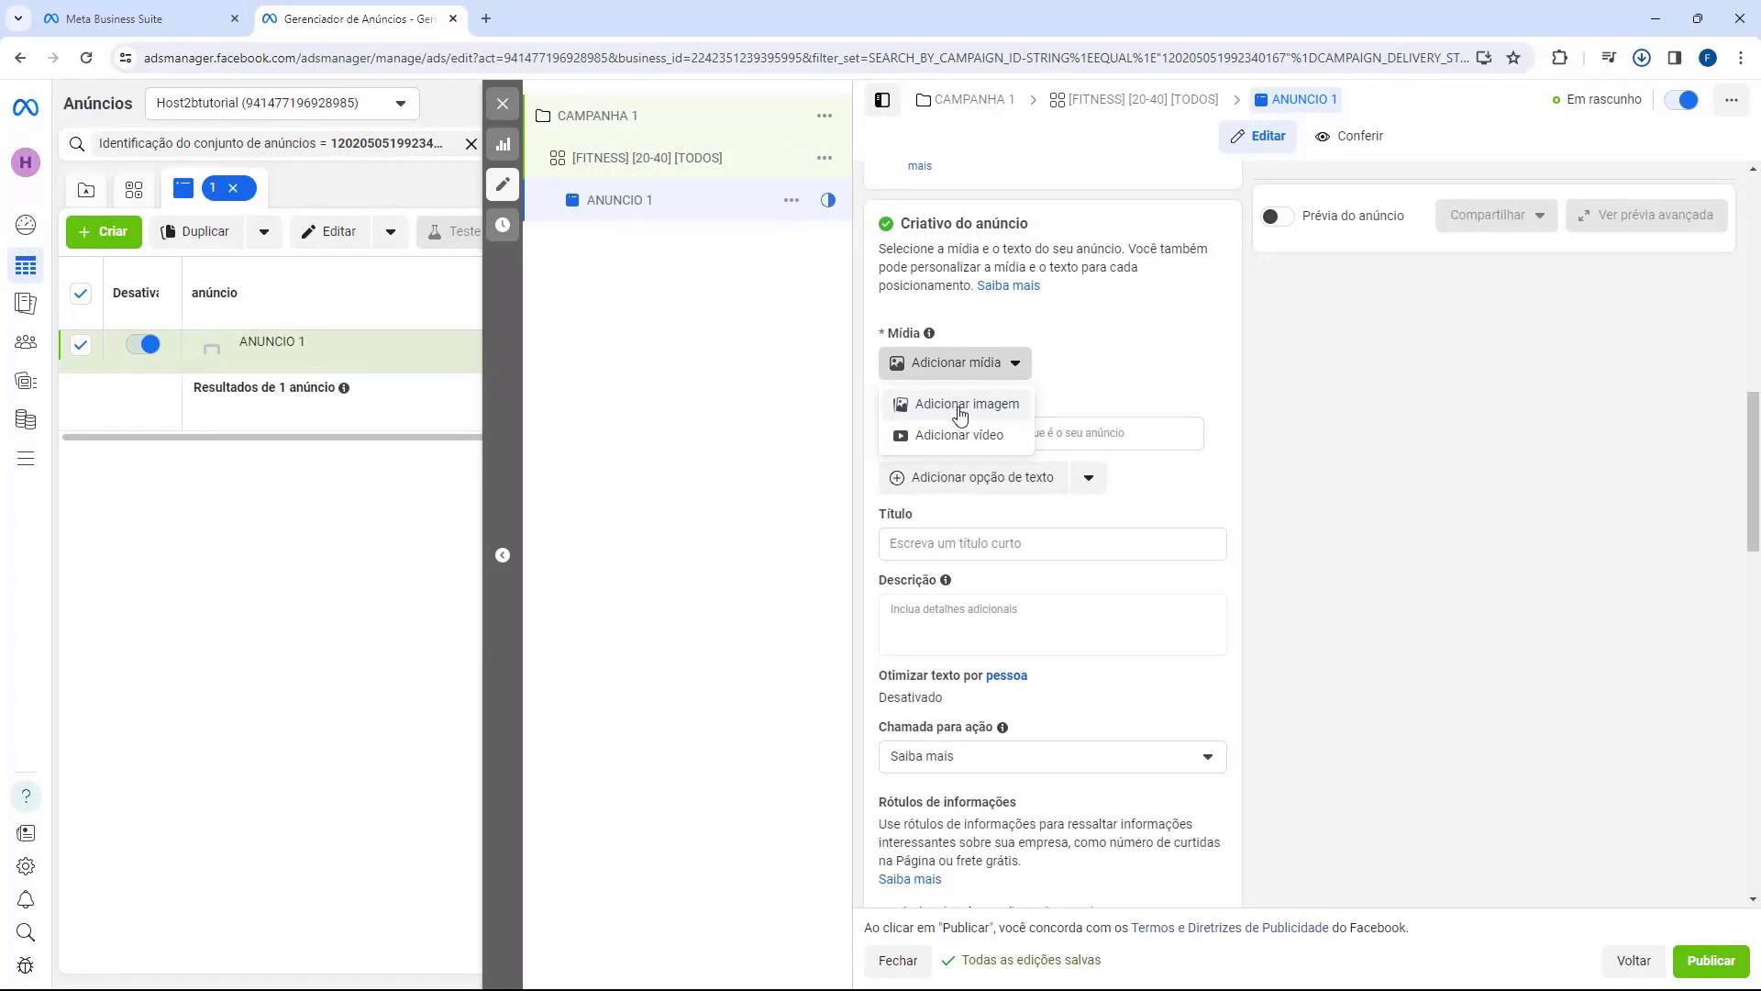
Step: Add the 'Pare de Adiar, Comece Agora!' image, using the Original crop for right-column placements
{"action": "left_click", "coordinate": [959, 408]}
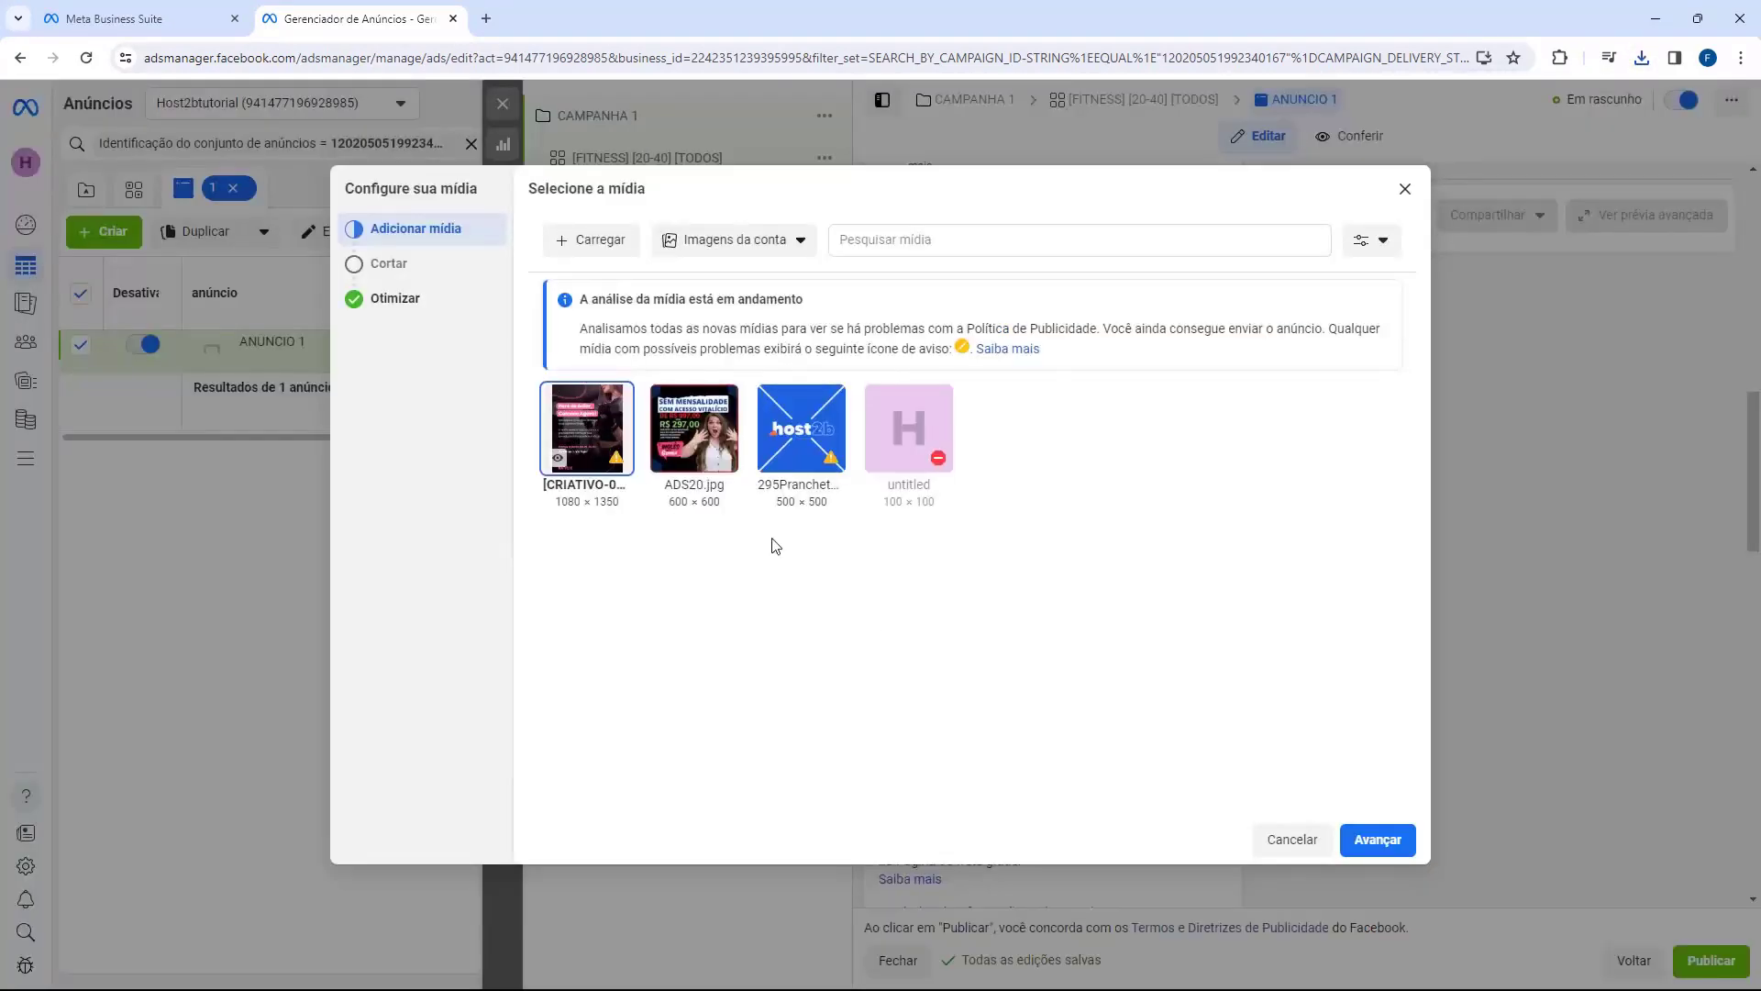
{"action": "left_click", "coordinate": [1378, 840]}
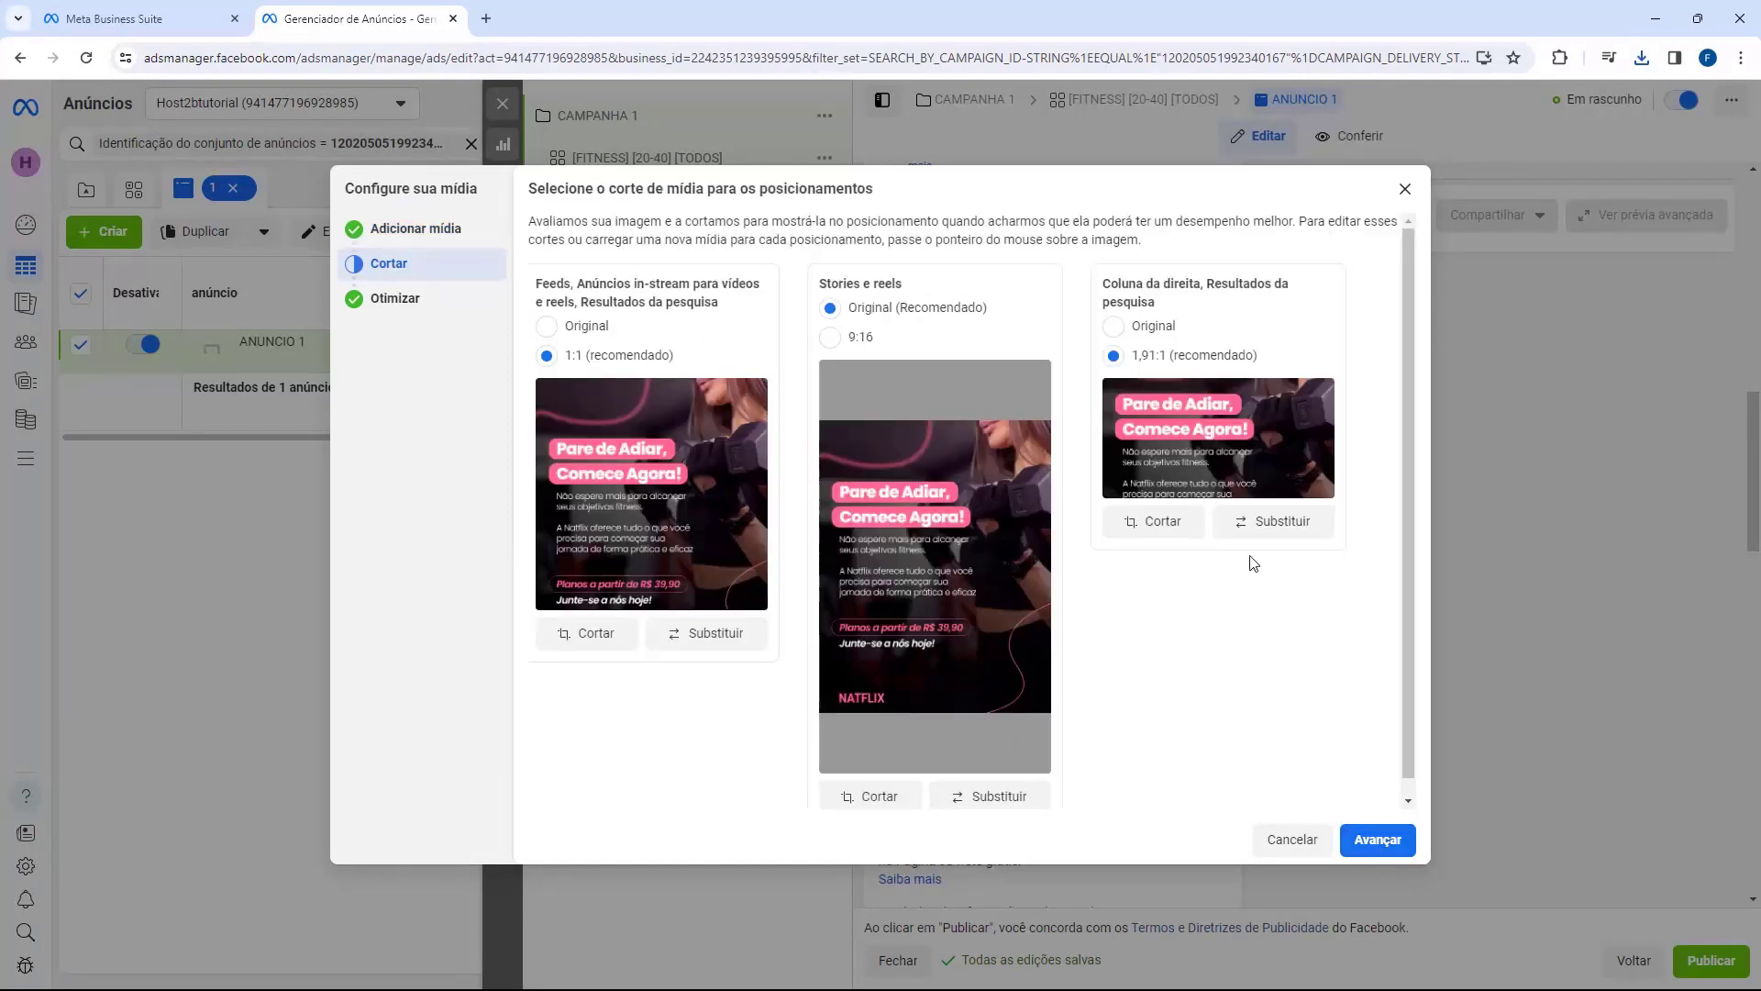
{"action": "left_click", "coordinate": [1113, 327]}
{"action": "left_click", "coordinate": [1379, 840]}
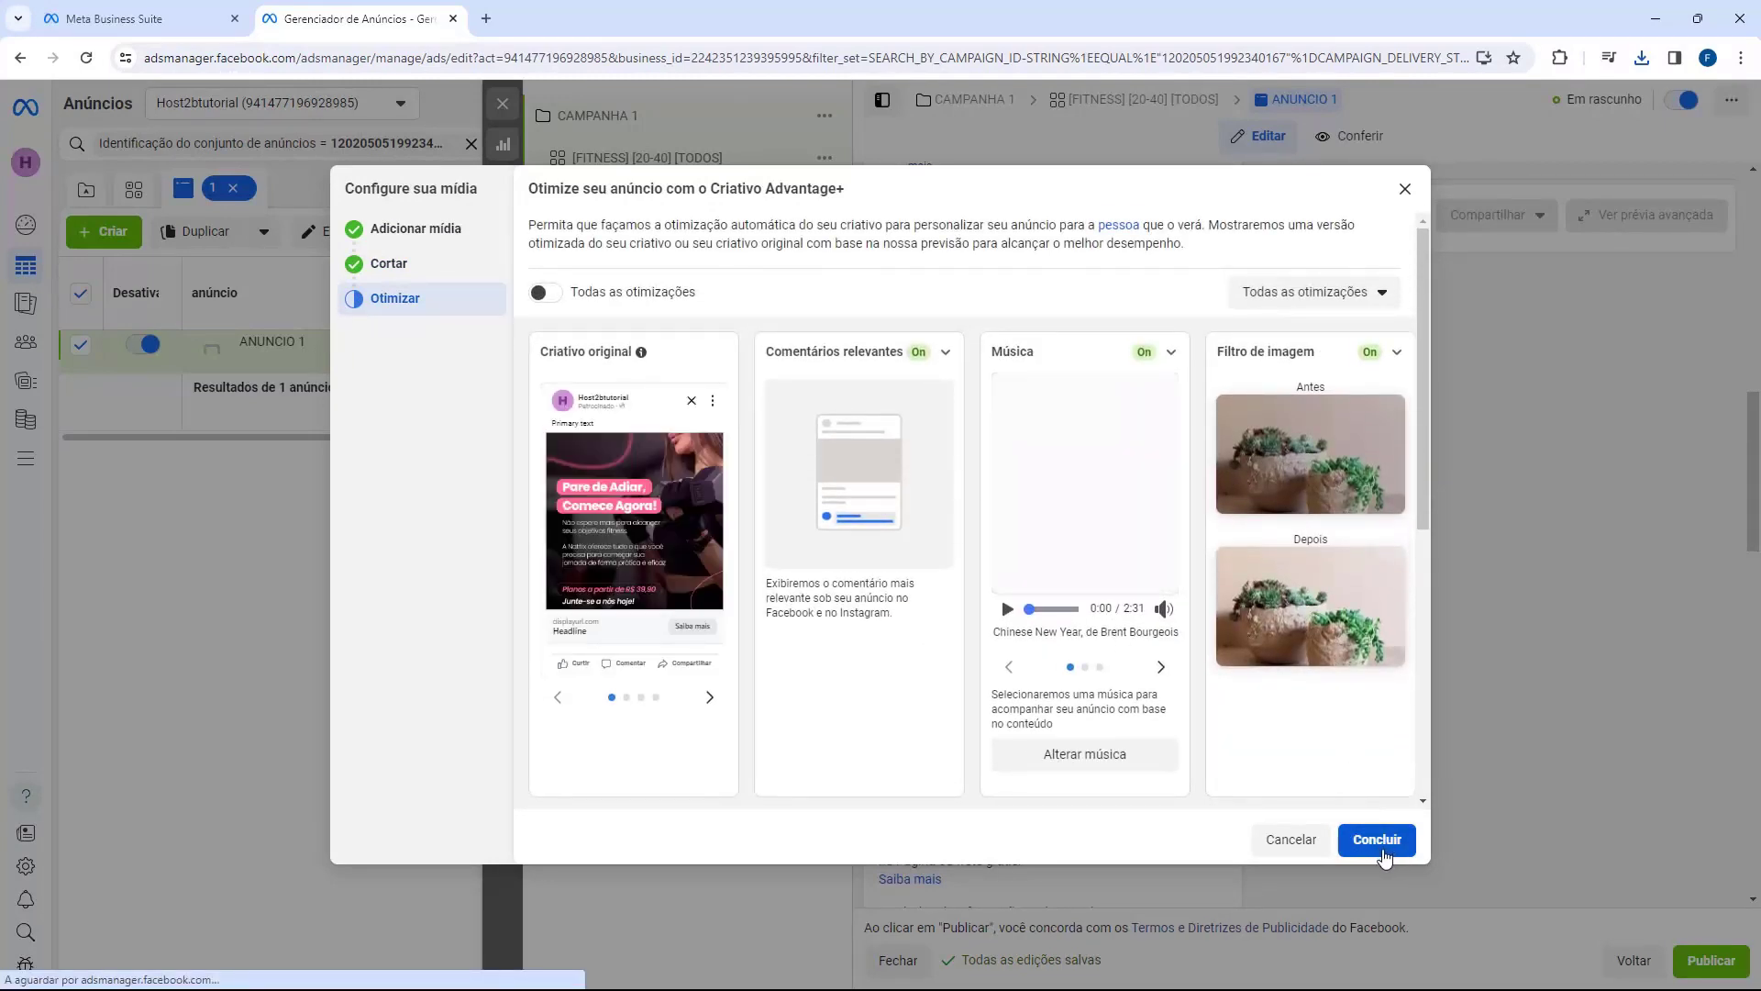
{"action": "left_click", "coordinate": [1377, 840]}
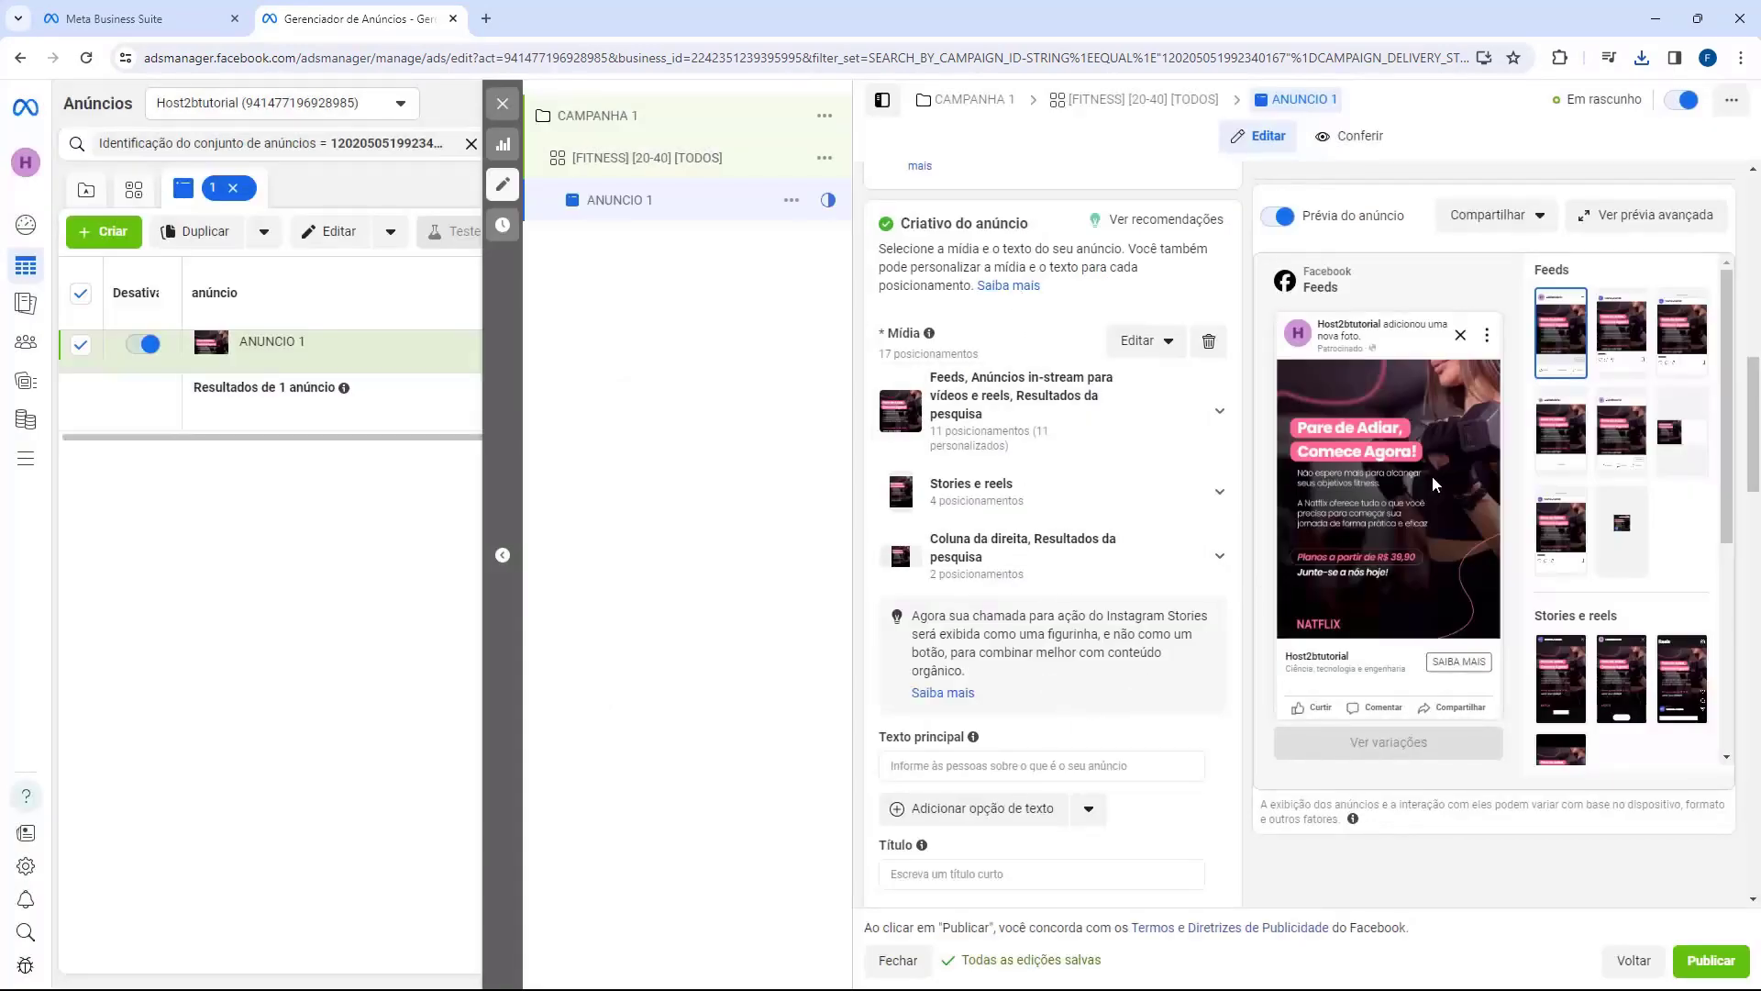
{"action": "left_click", "coordinate": [1680, 325]}
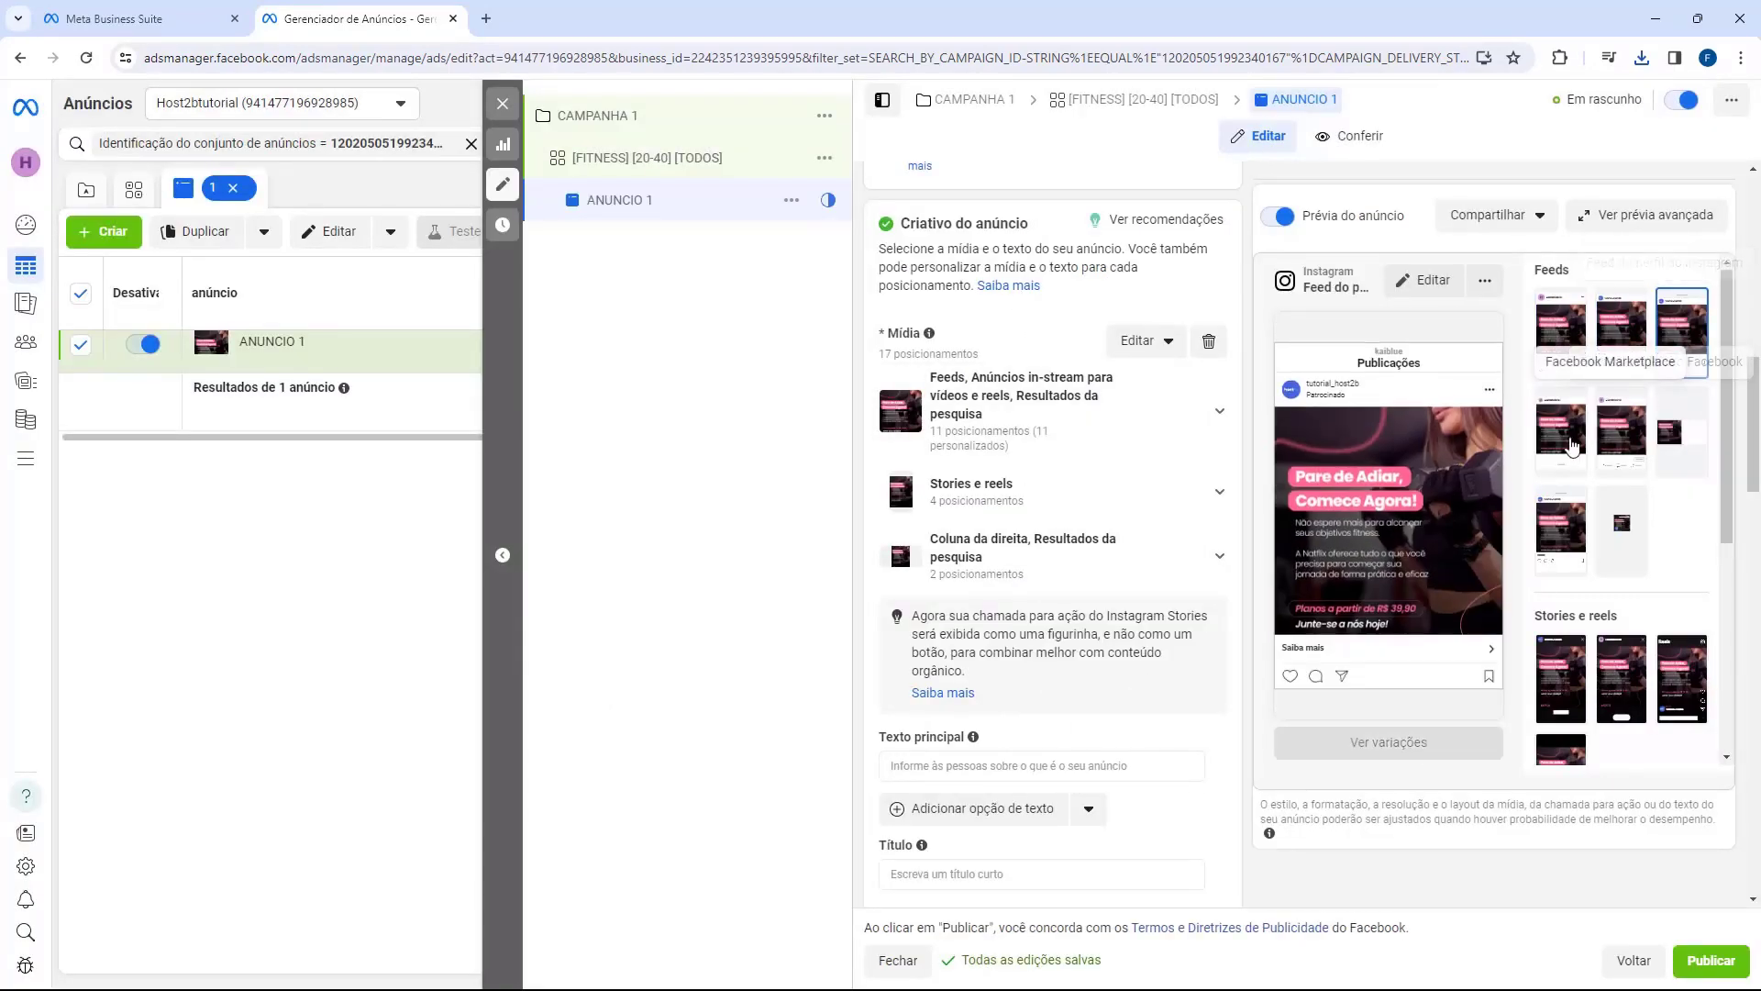
{"action": "left_click", "coordinate": [1622, 424]}
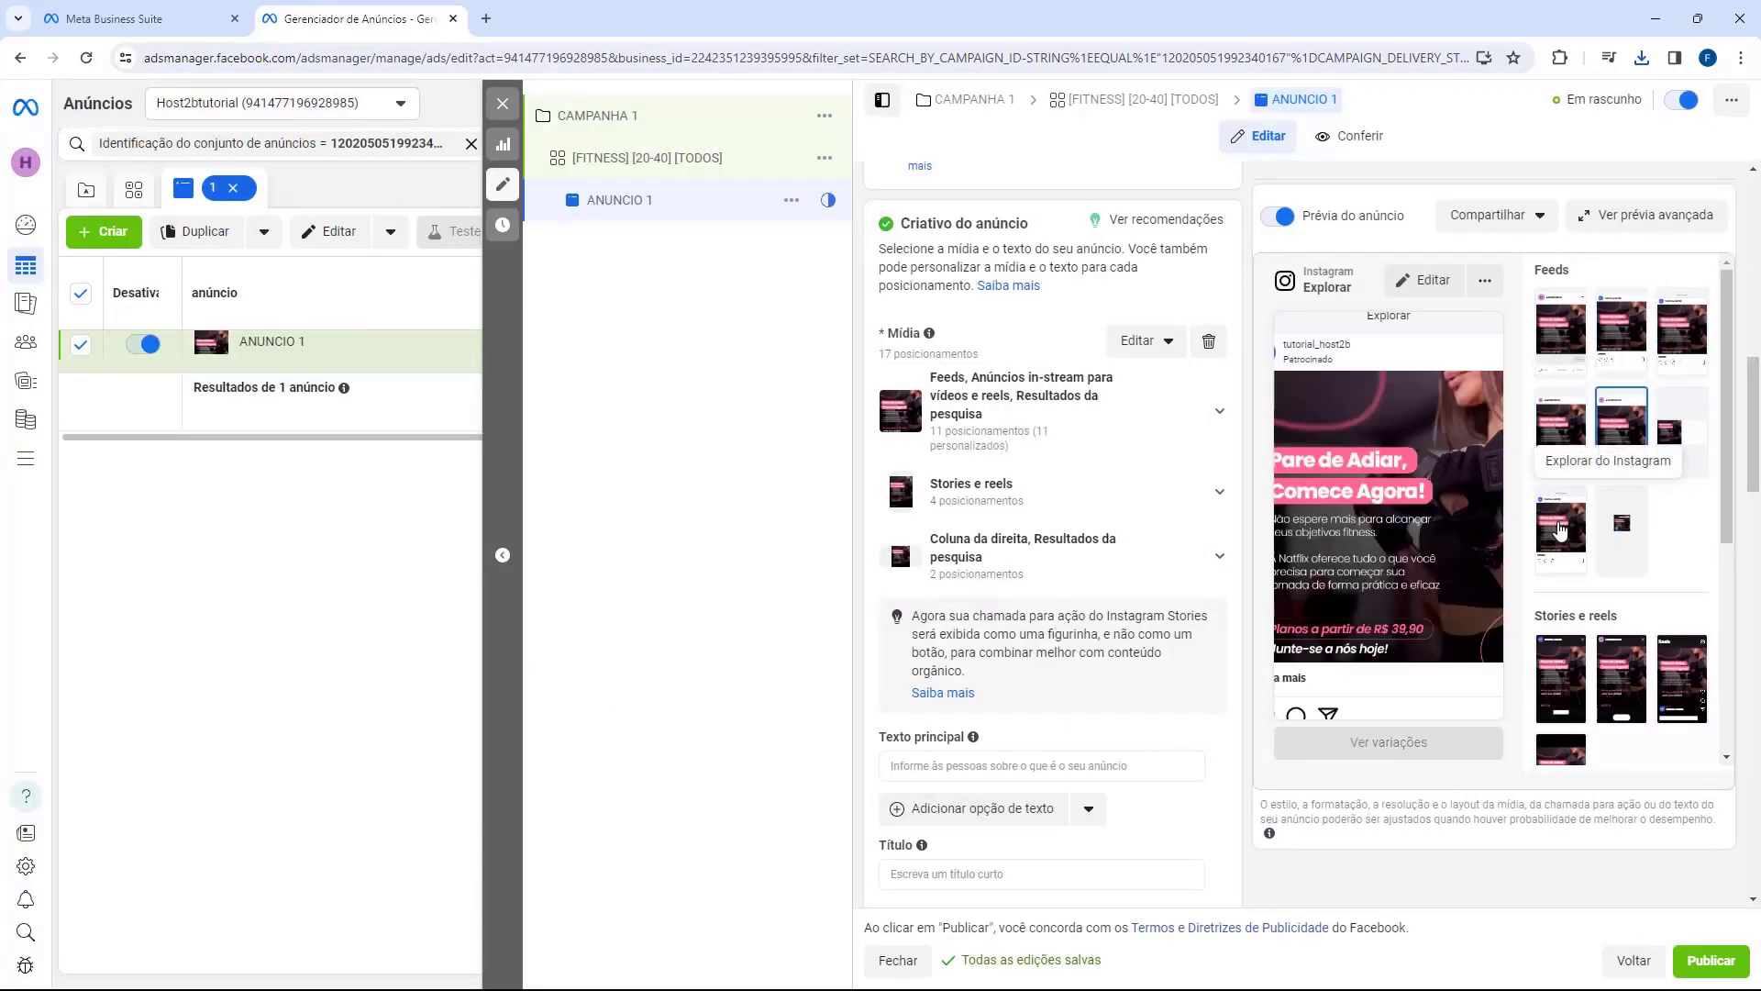
{"action": "left_click", "coordinate": [1560, 678]}
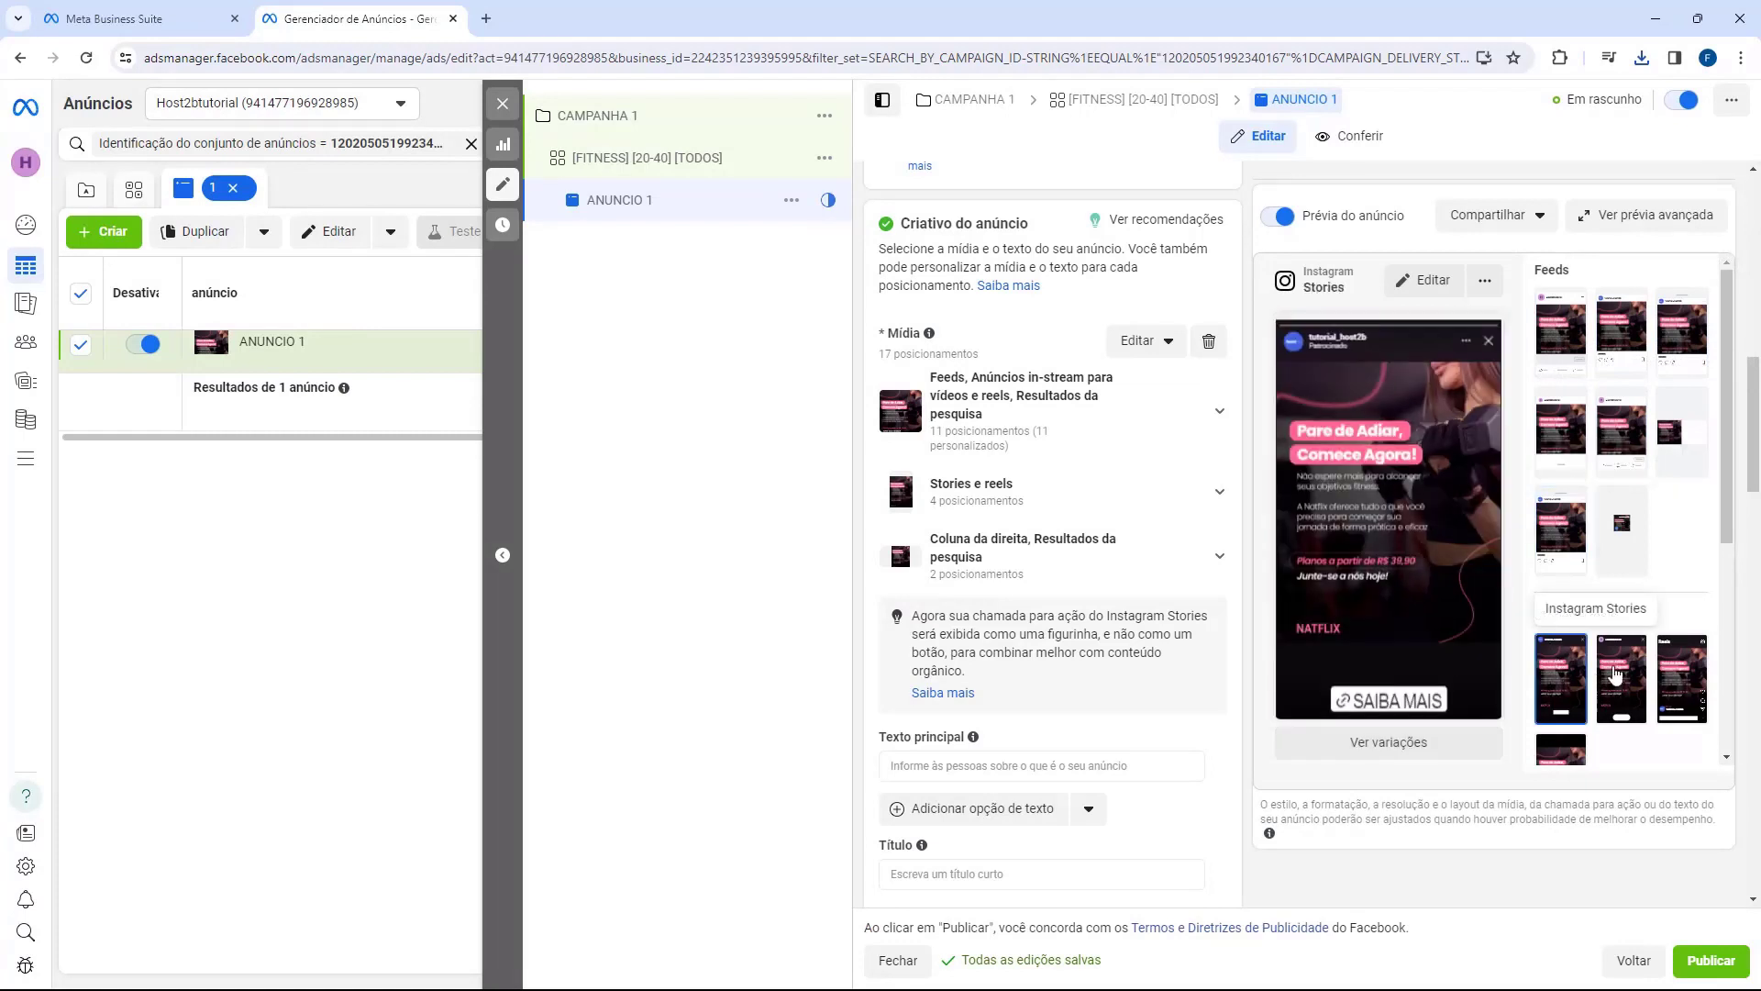
{"action": "left_click", "coordinate": [1565, 341]}
{"action": "scroll", "coordinate": [1061, 432], "scroll_direction": "down", "scroll_amount": 4}
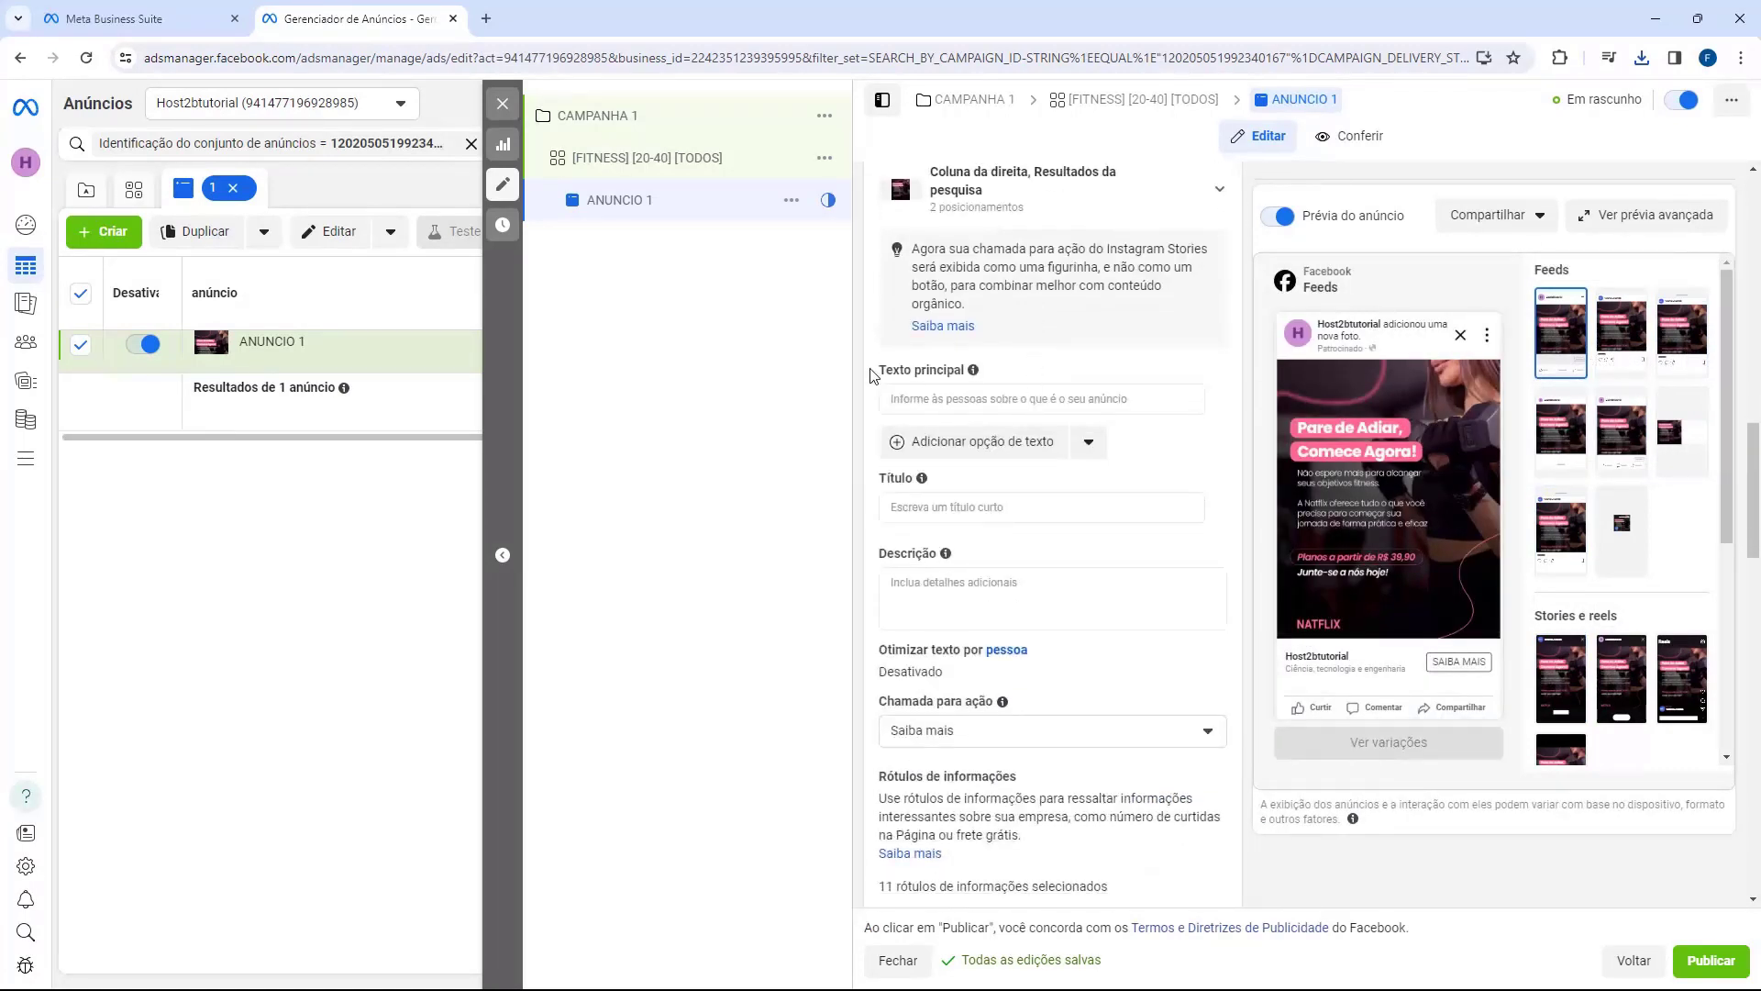
{"action": "left_click_drag", "start_coordinate": [872, 375], "coordinate": [928, 376]}
{"action": "left_click_drag", "start_coordinate": [876, 478], "coordinate": [908, 562]}
{"action": "left_click", "coordinate": [910, 562]}
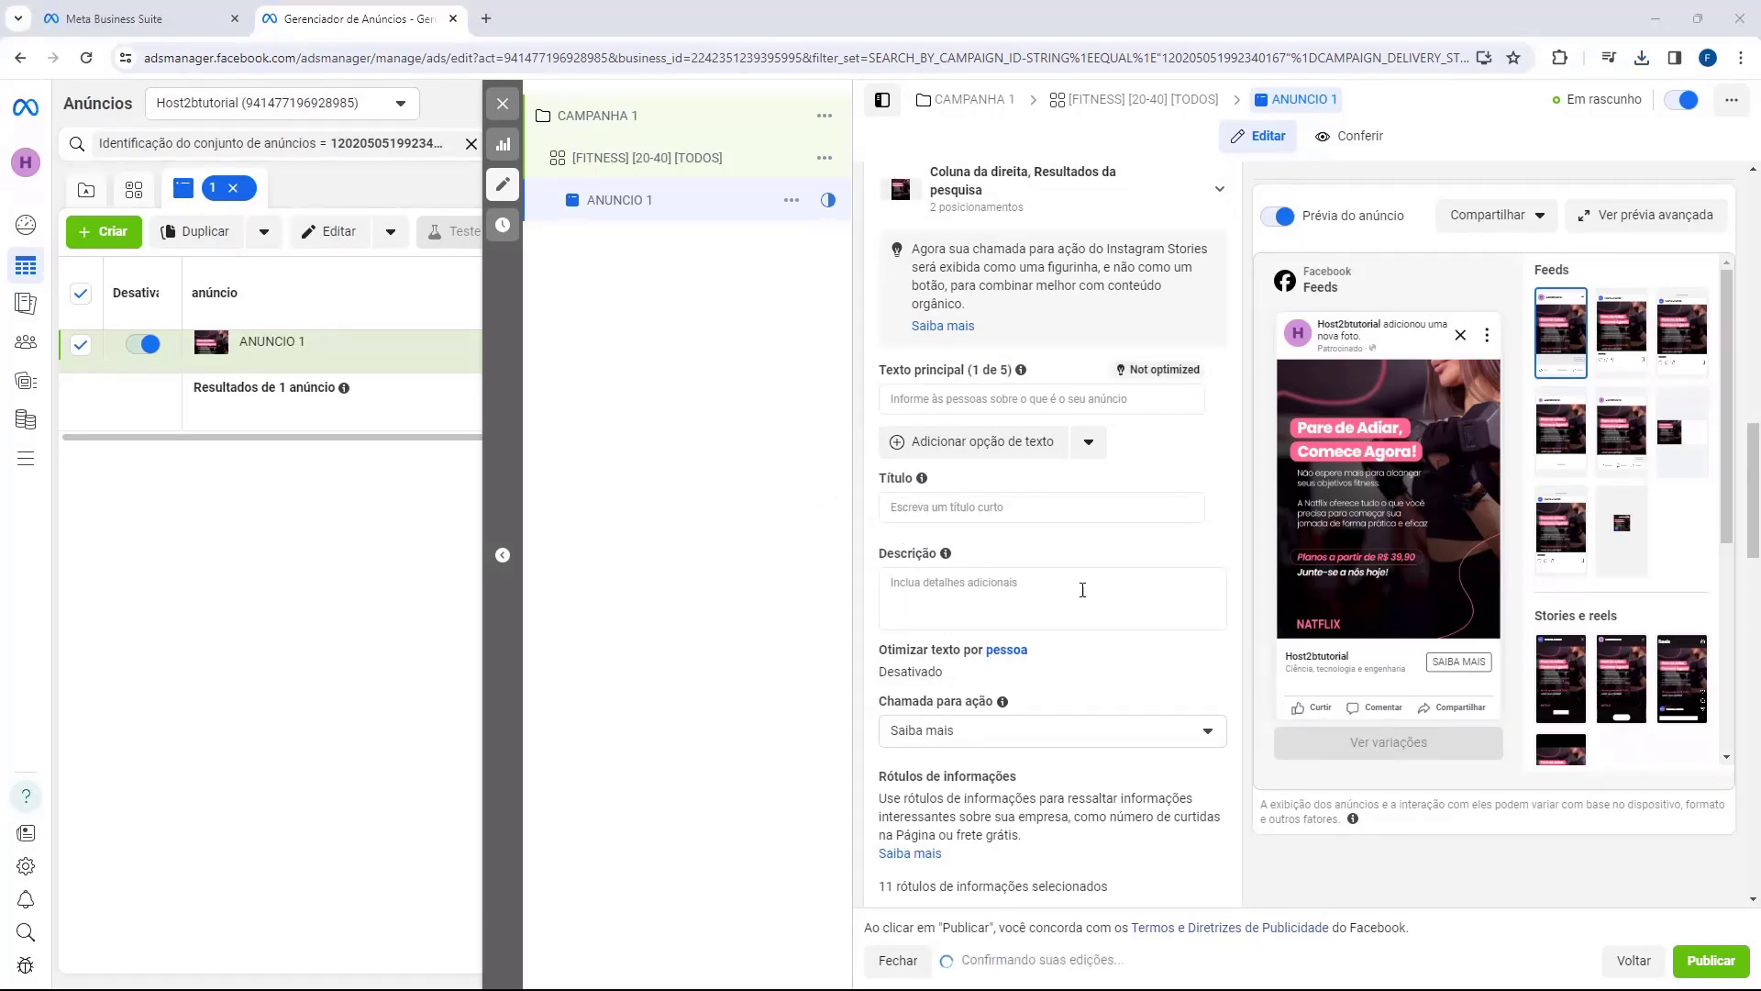
Step: Paste the ad's primary text, headline and description, trimming the description's trailing space
{"action": "left_click", "coordinate": [906, 397]}
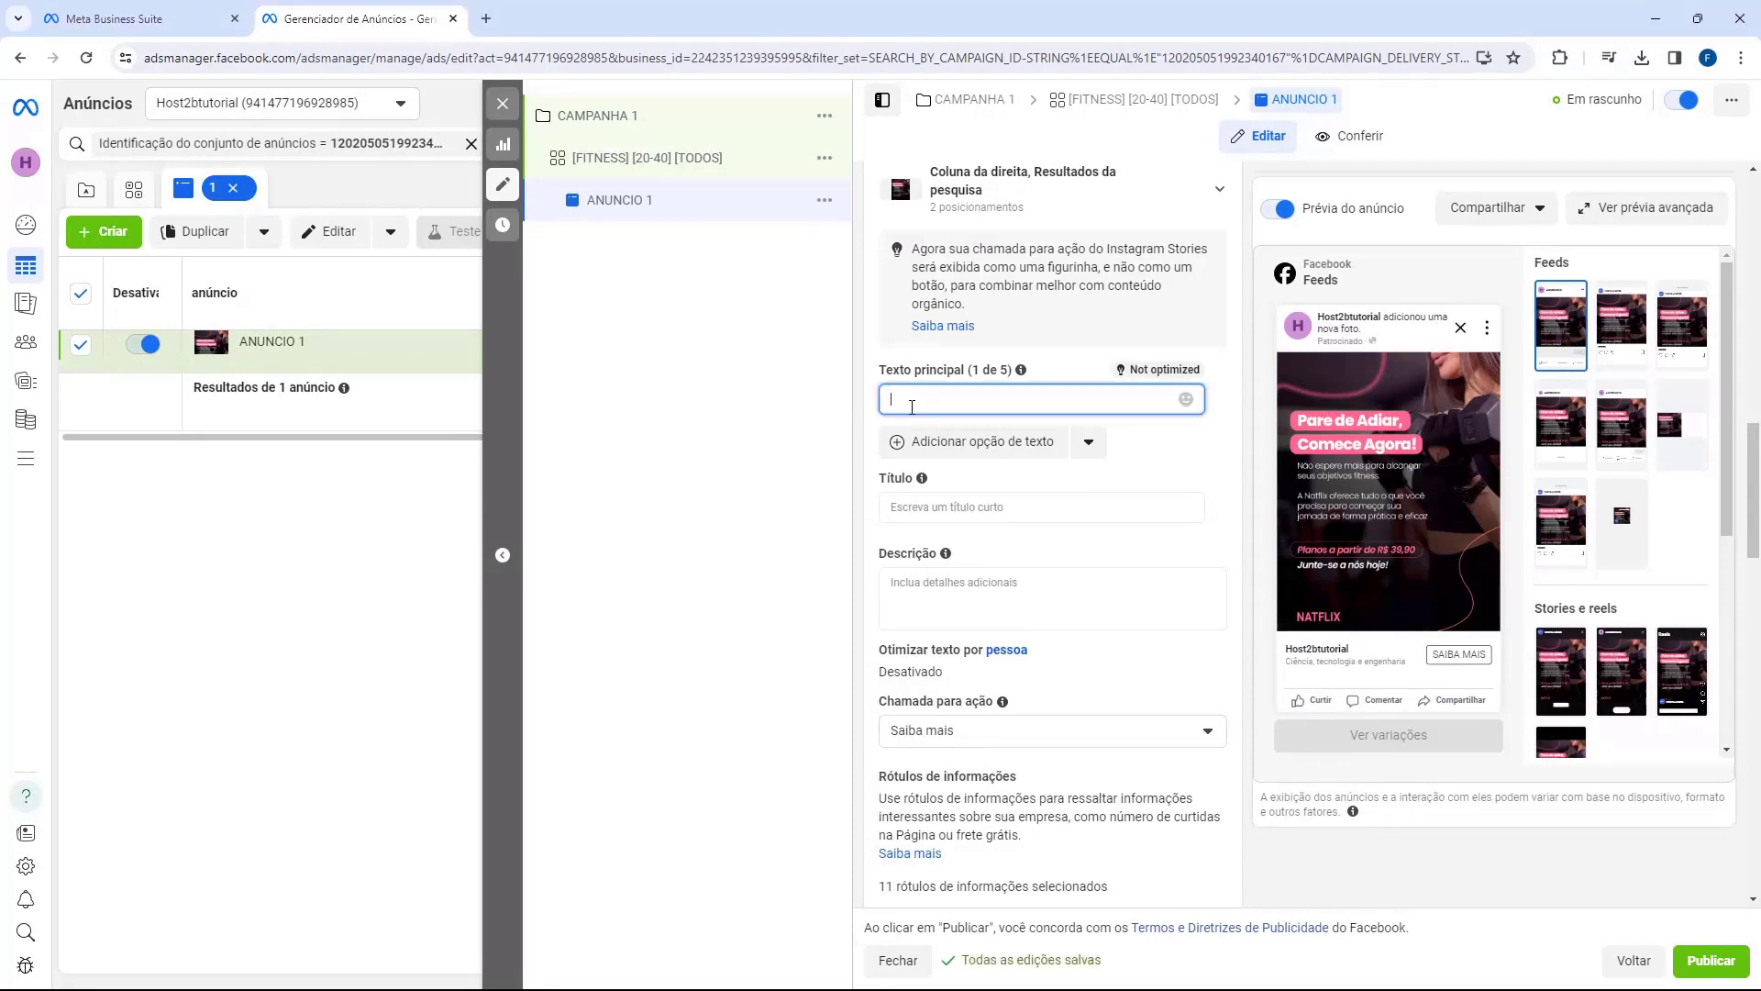
{"action": "type", "text": "Experimente nossas aulas e transforme seu corpo de maneira divertida e eficaz!"}
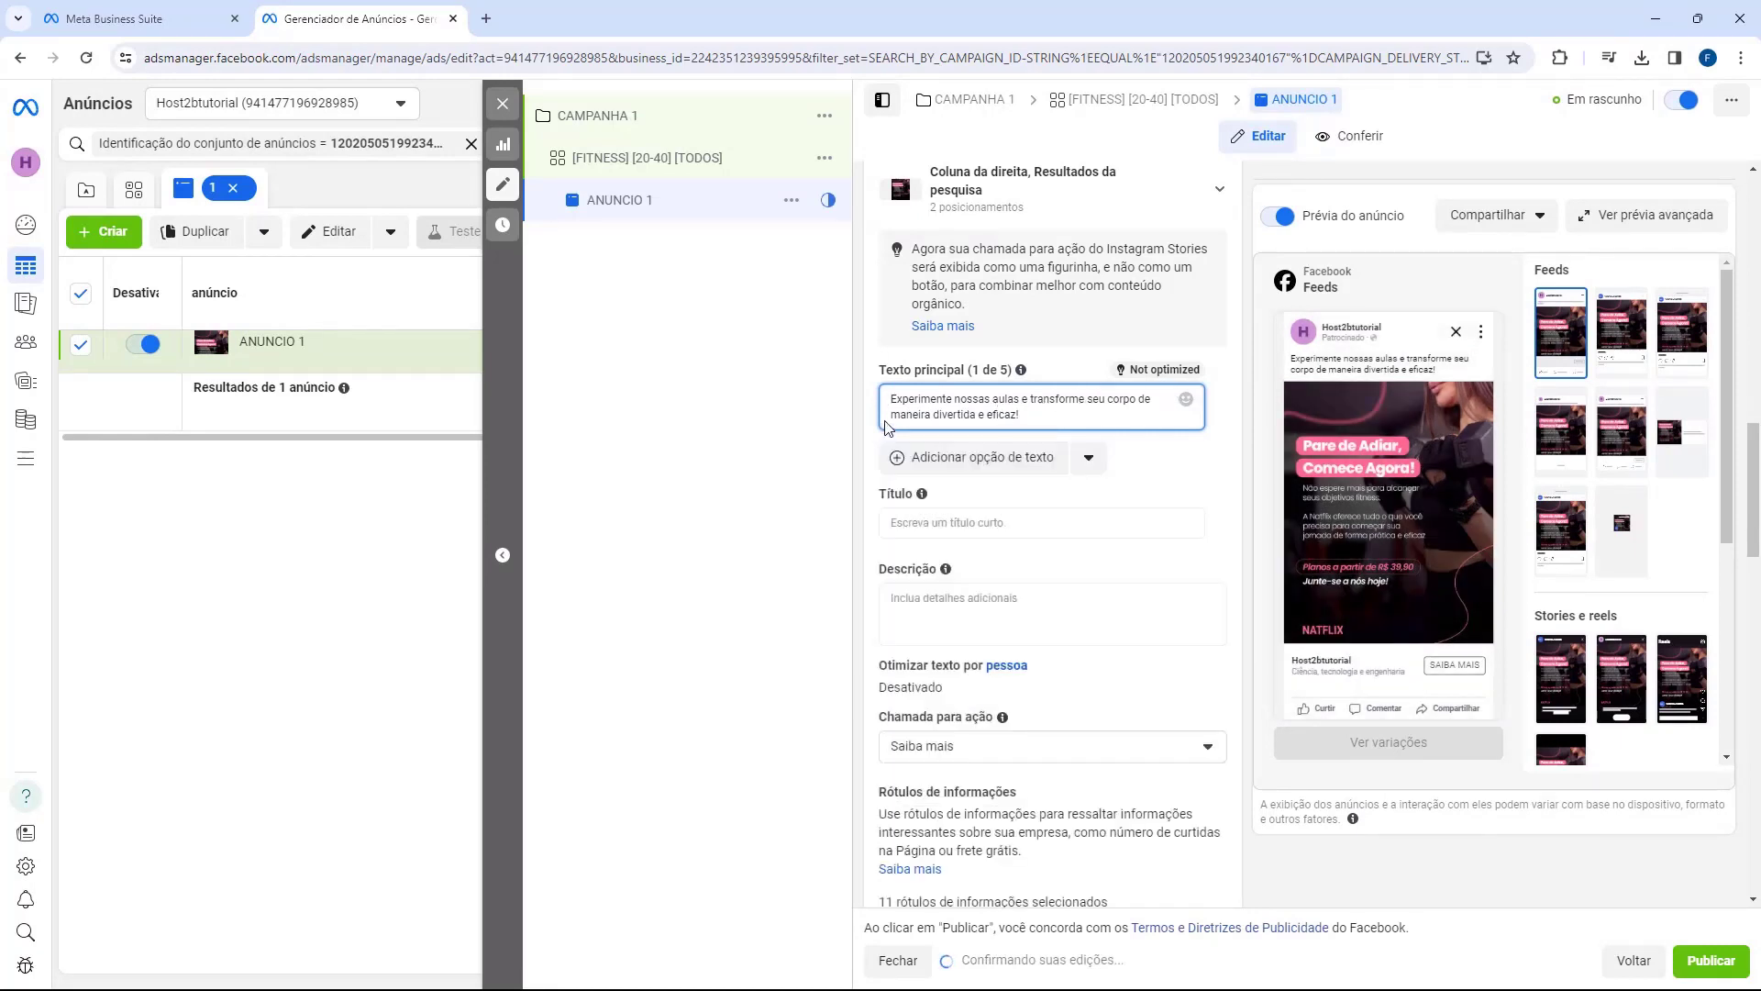
{"action": "left_click", "coordinate": [885, 527]}
{"action": "type", "text": "Pare de adiar e comece hoje sua jornada fitness"}
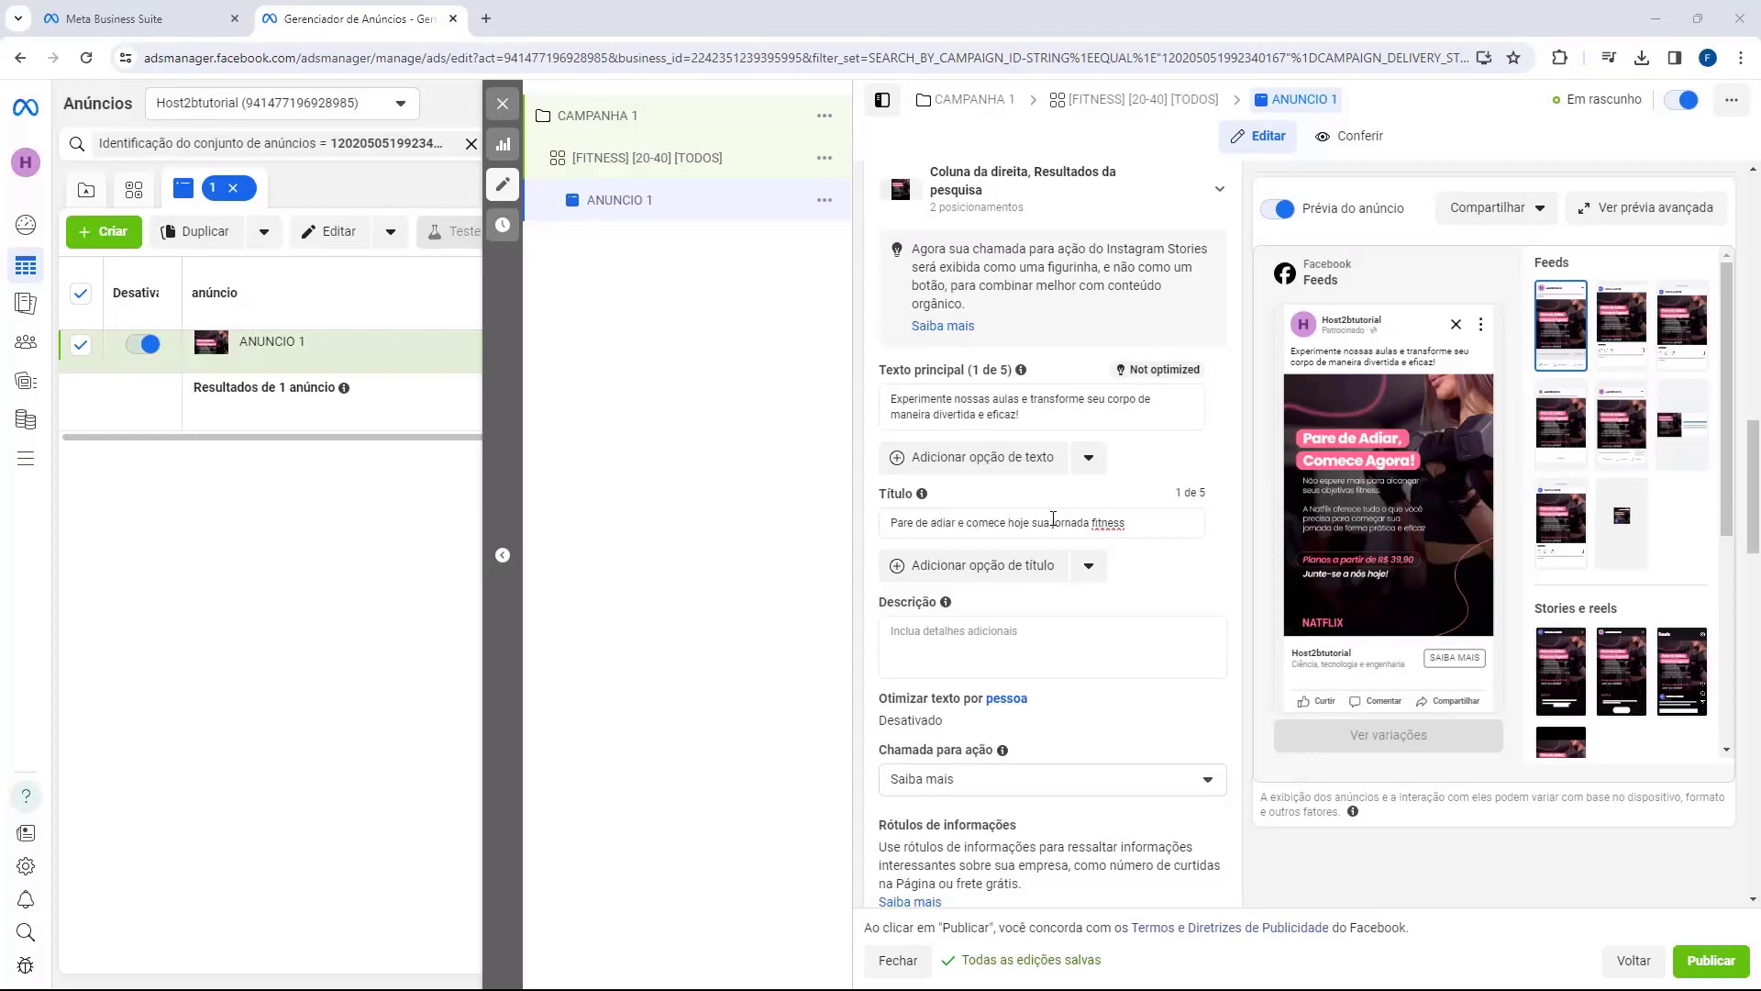
{"action": "left_click", "coordinate": [976, 624]}
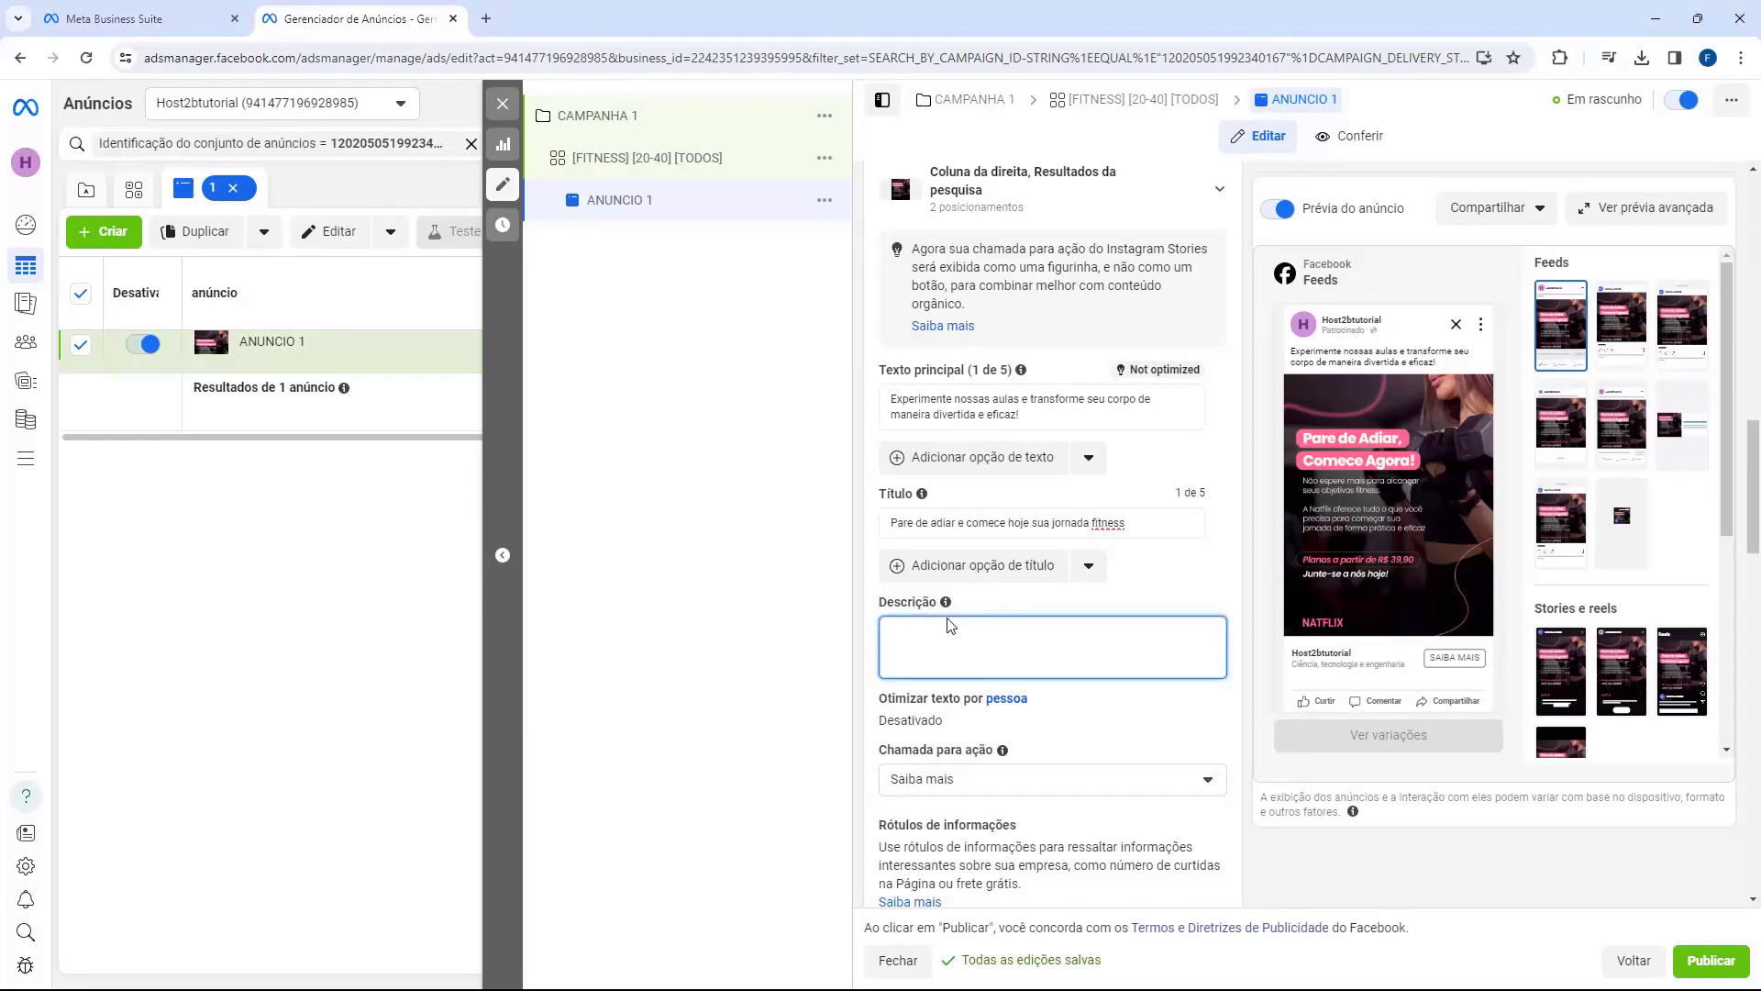
{"action": "type", "text": "Não espere mais para começar sua jornada para um estilo de vida mais saudável e ativo!"}
{"action": "key", "text": "BackSpace"}
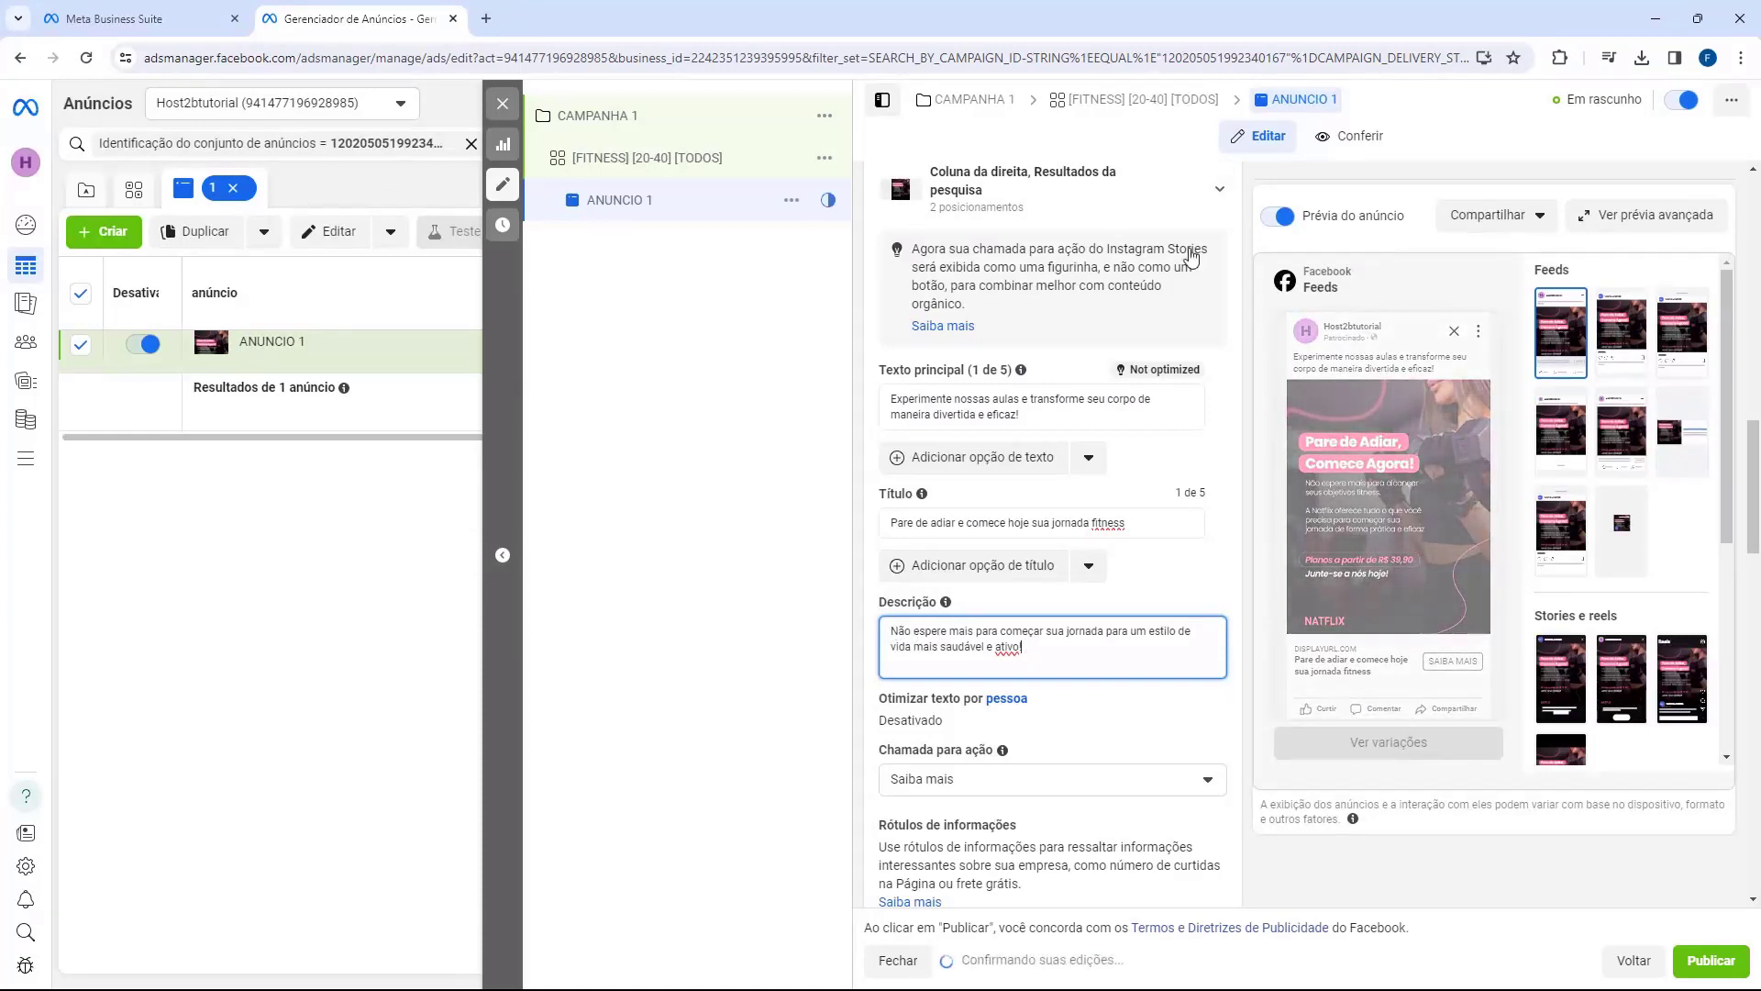
{"action": "left_click", "coordinate": [859, 592]}
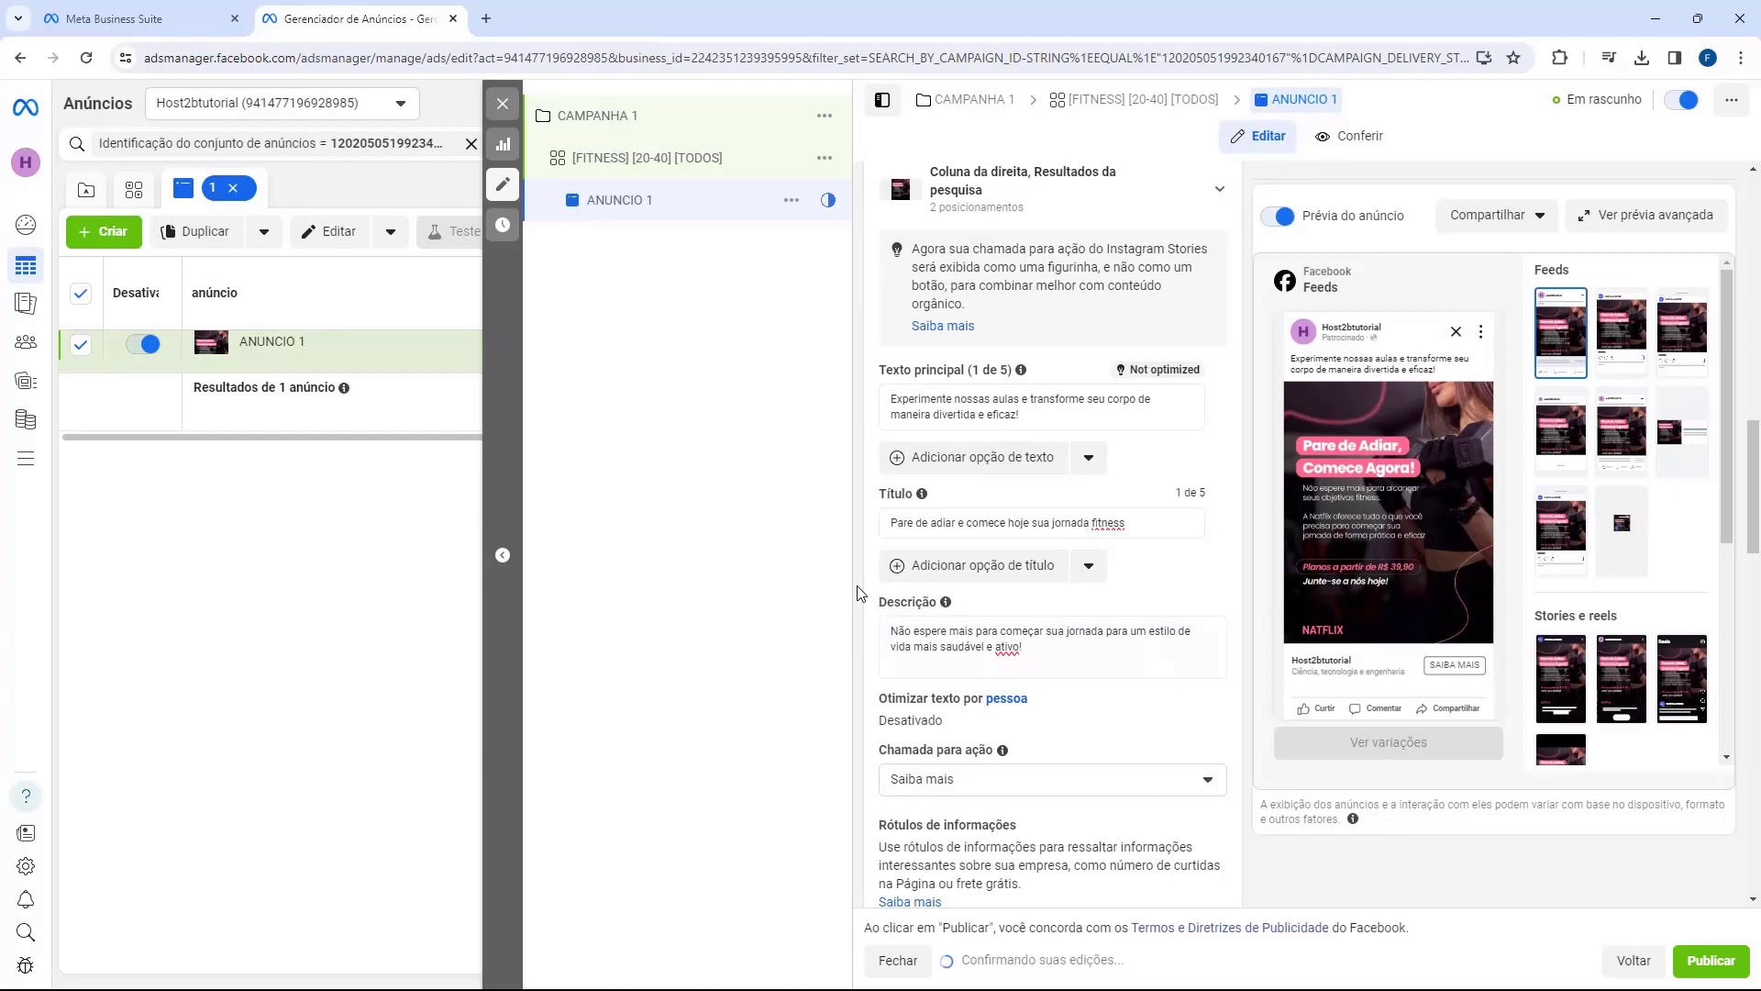
Step: Set the ad's call to action to Comprar agora
{"action": "left_click_drag", "start_coordinate": [878, 754], "coordinate": [976, 757]}
{"action": "scroll", "coordinate": [1000, 713], "scroll_direction": "down", "scroll_amount": 1}
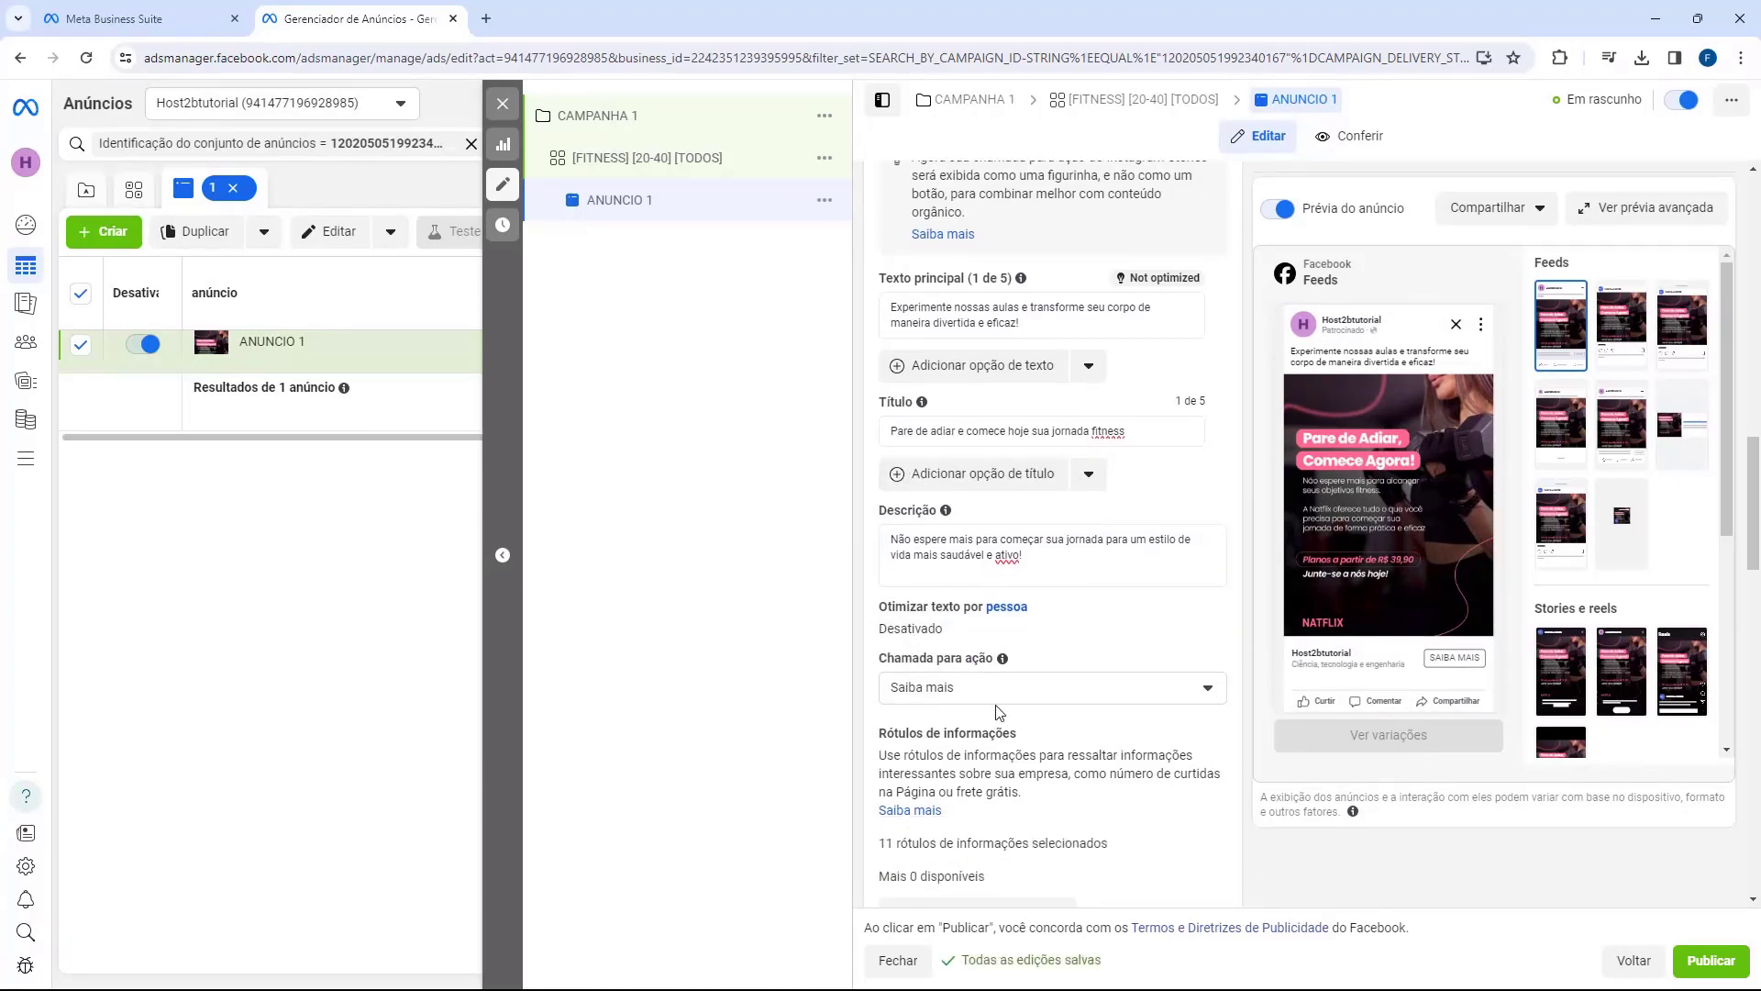
{"action": "left_click", "coordinate": [932, 690]}
{"action": "scroll", "coordinate": [911, 782], "scroll_direction": "down", "scroll_amount": 2}
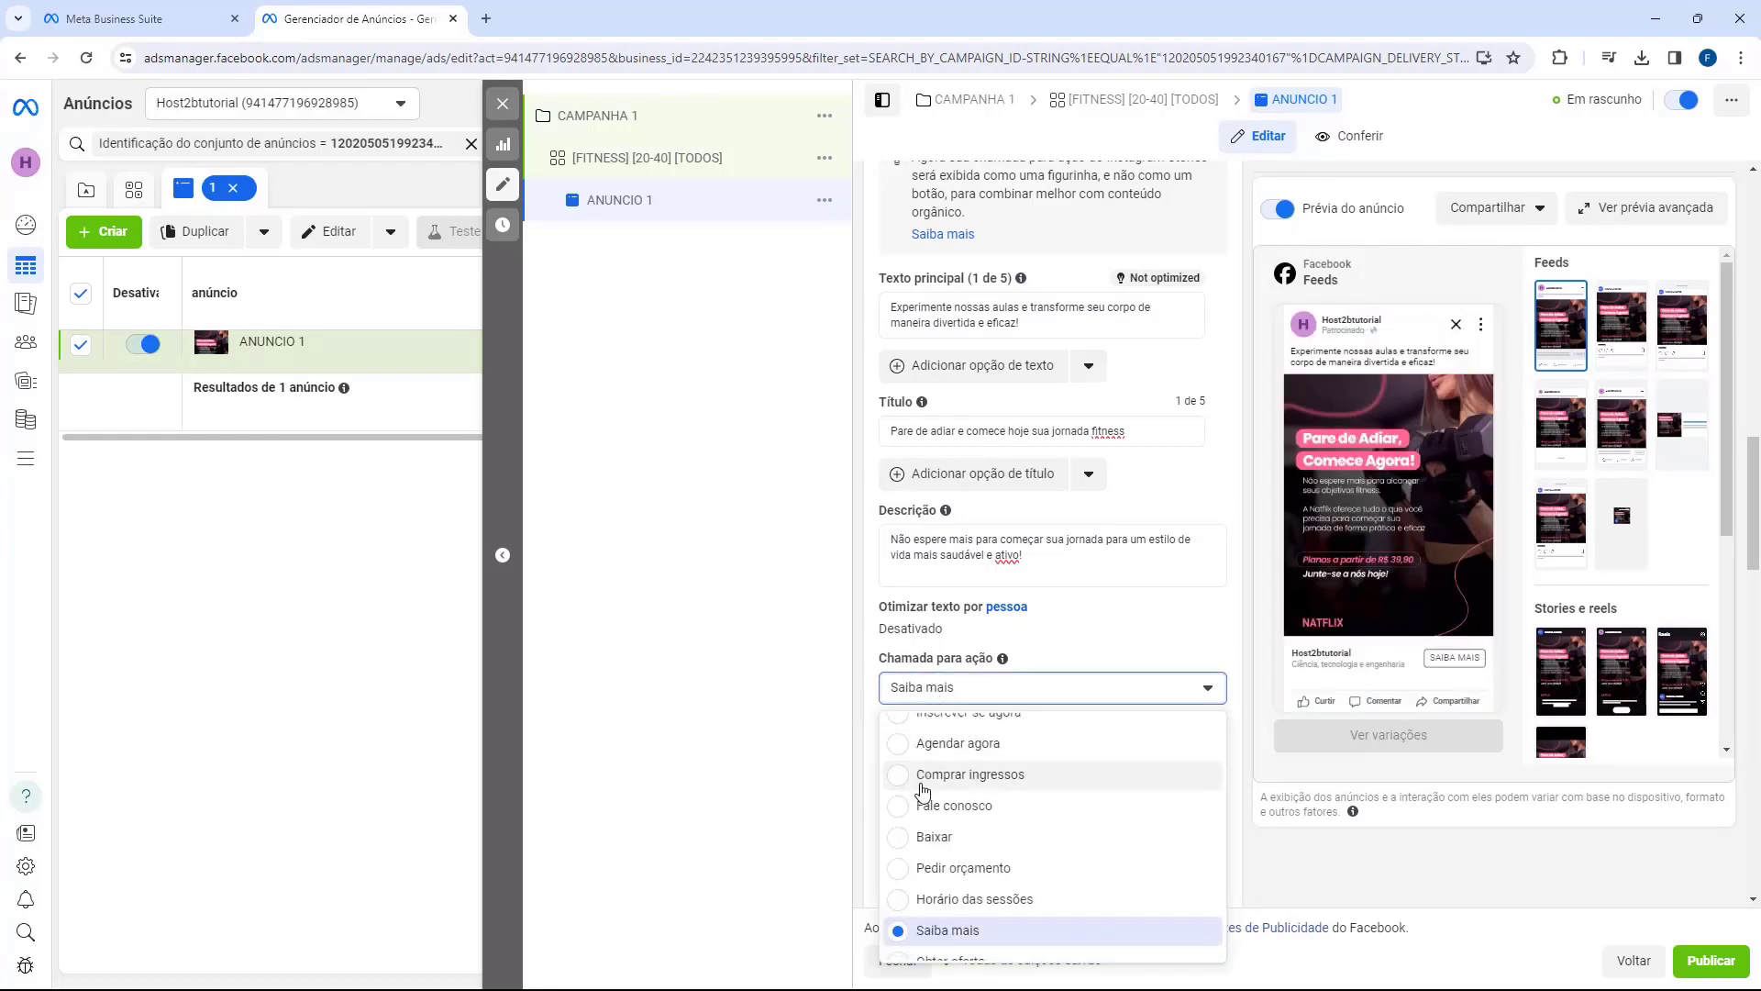
{"action": "scroll", "coordinate": [911, 782], "scroll_direction": "down", "scroll_amount": 2}
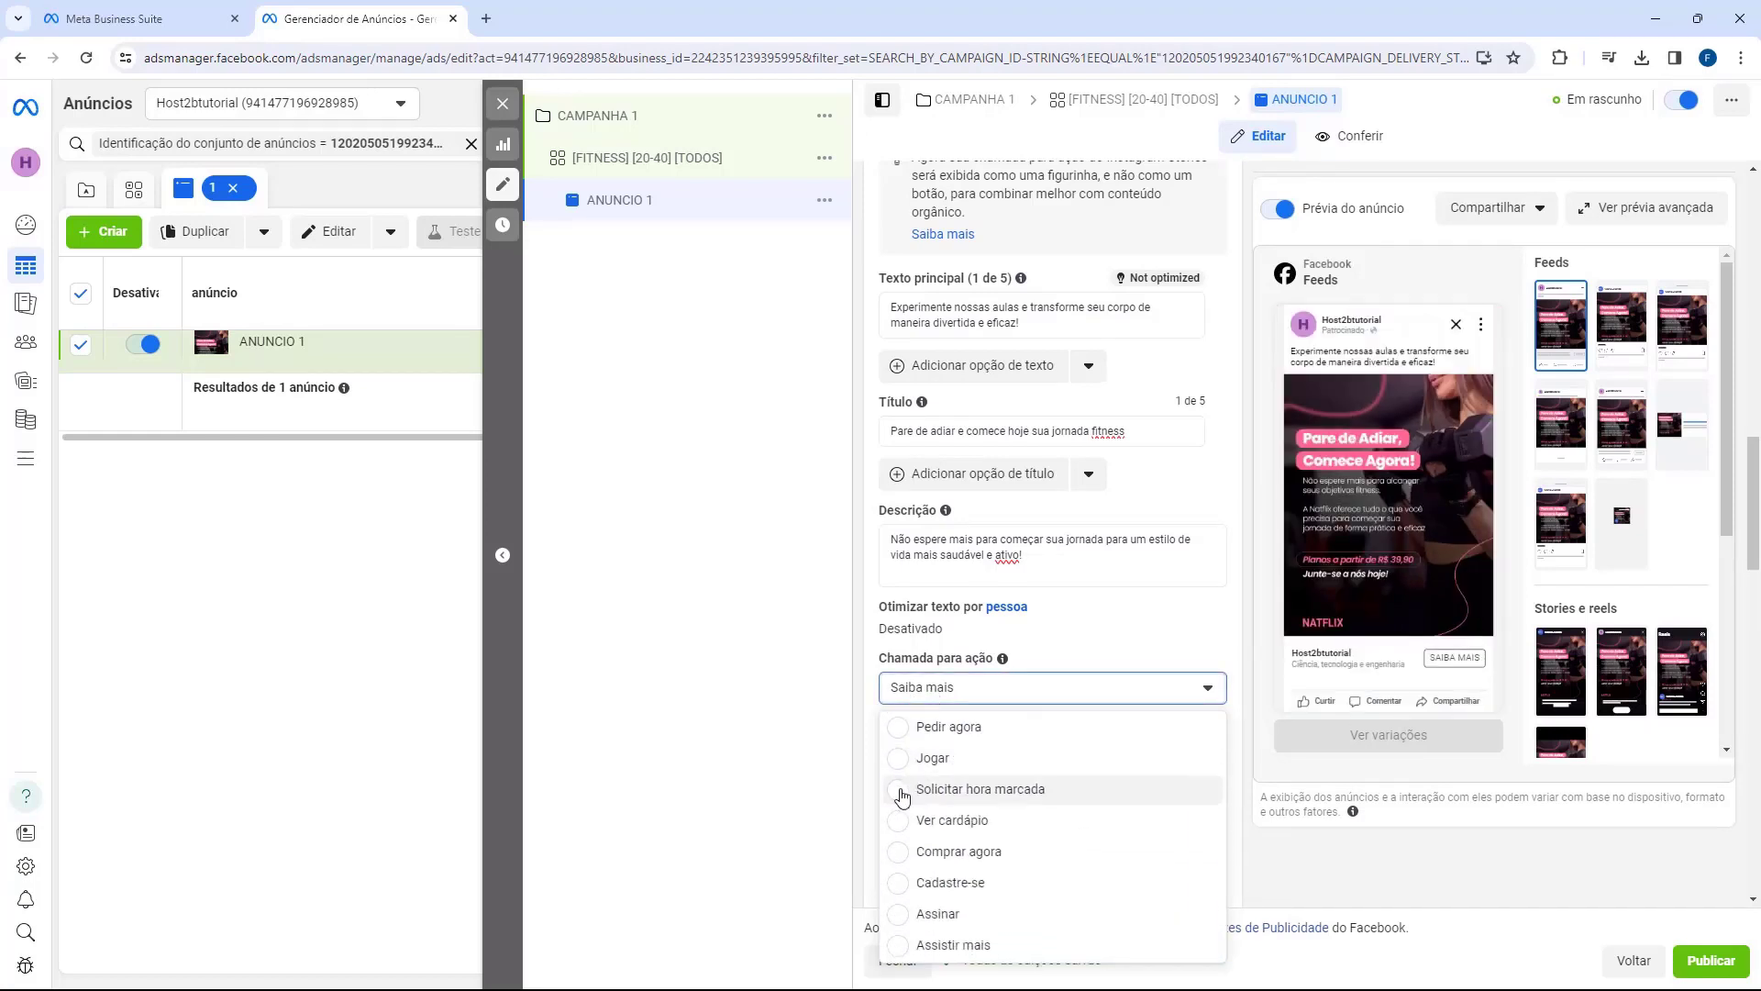
{"action": "left_click", "coordinate": [906, 853]}
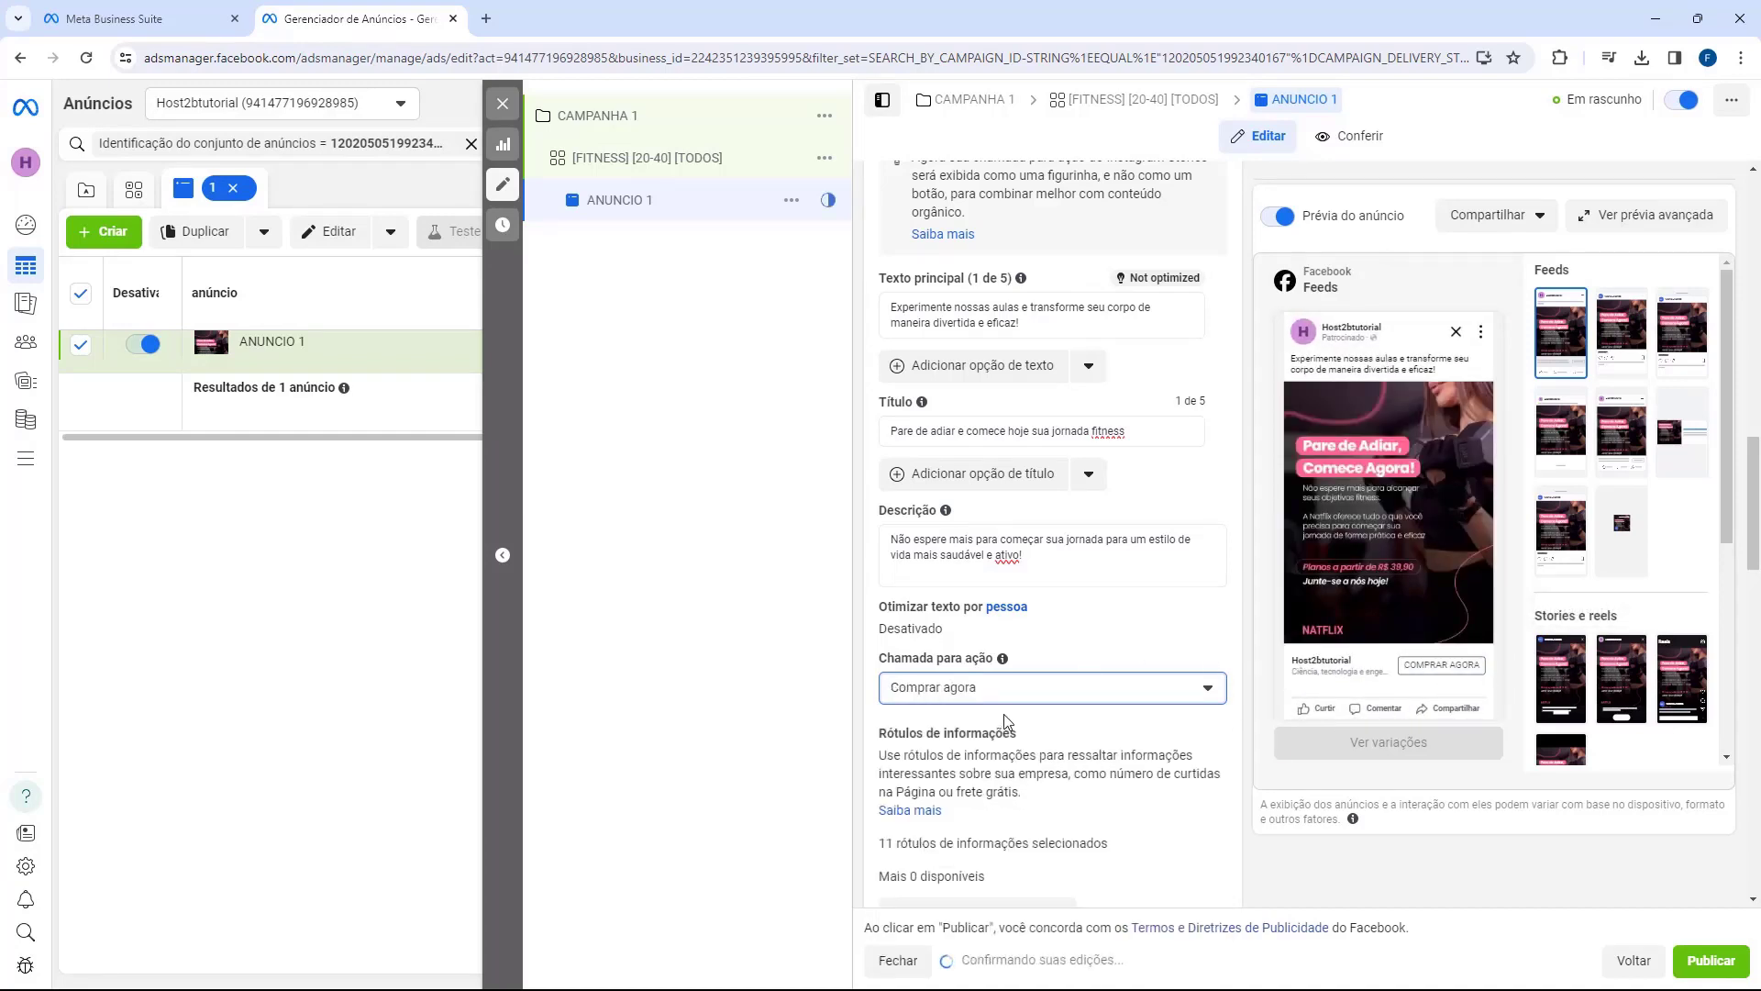
{"action": "scroll", "coordinate": [906, 644], "scroll_direction": "down", "scroll_amount": 2}
{"action": "scroll", "coordinate": [905, 644], "scroll_direction": "down", "scroll_amount": 4}
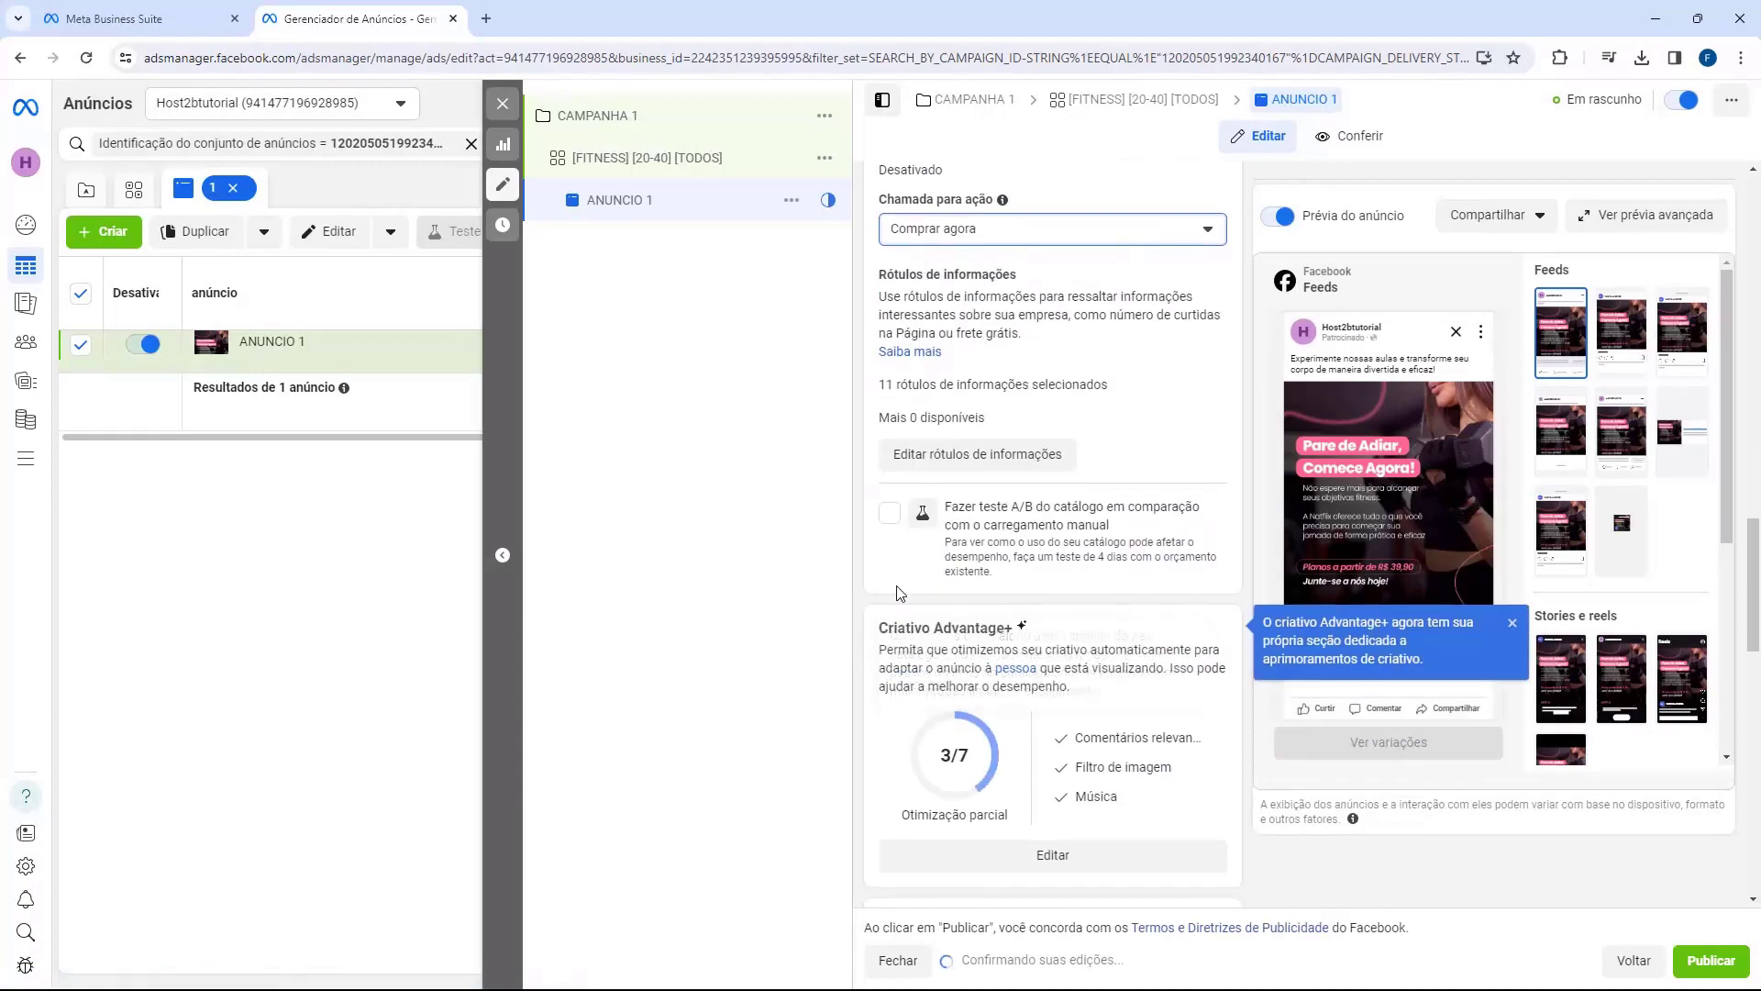
Step: Scroll to the Destino section and select the empty URL do site and Link de exibição fields
{"action": "scroll", "coordinate": [975, 607], "scroll_direction": "up", "scroll_amount": 7}
{"action": "scroll", "coordinate": [974, 607], "scroll_direction": "up", "scroll_amount": 2}
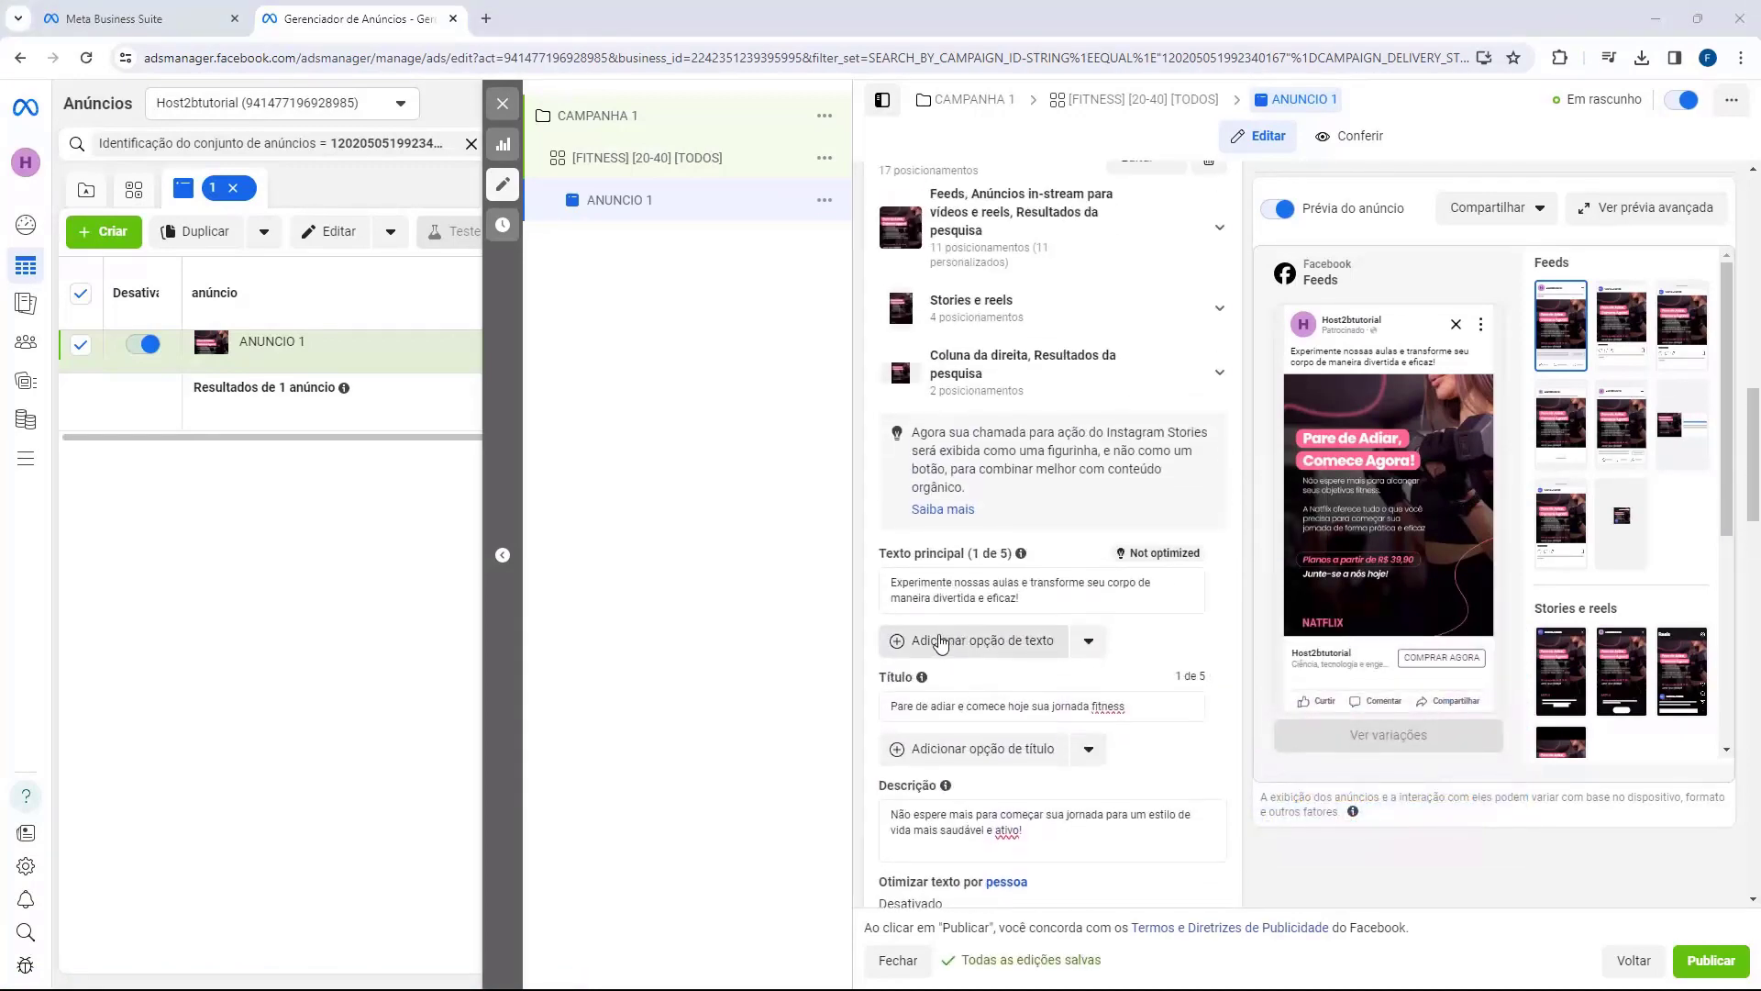
{"action": "scroll", "coordinate": [916, 407], "scroll_direction": "down", "scroll_amount": 2}
{"action": "scroll", "coordinate": [916, 408], "scroll_direction": "down", "scroll_amount": 11}
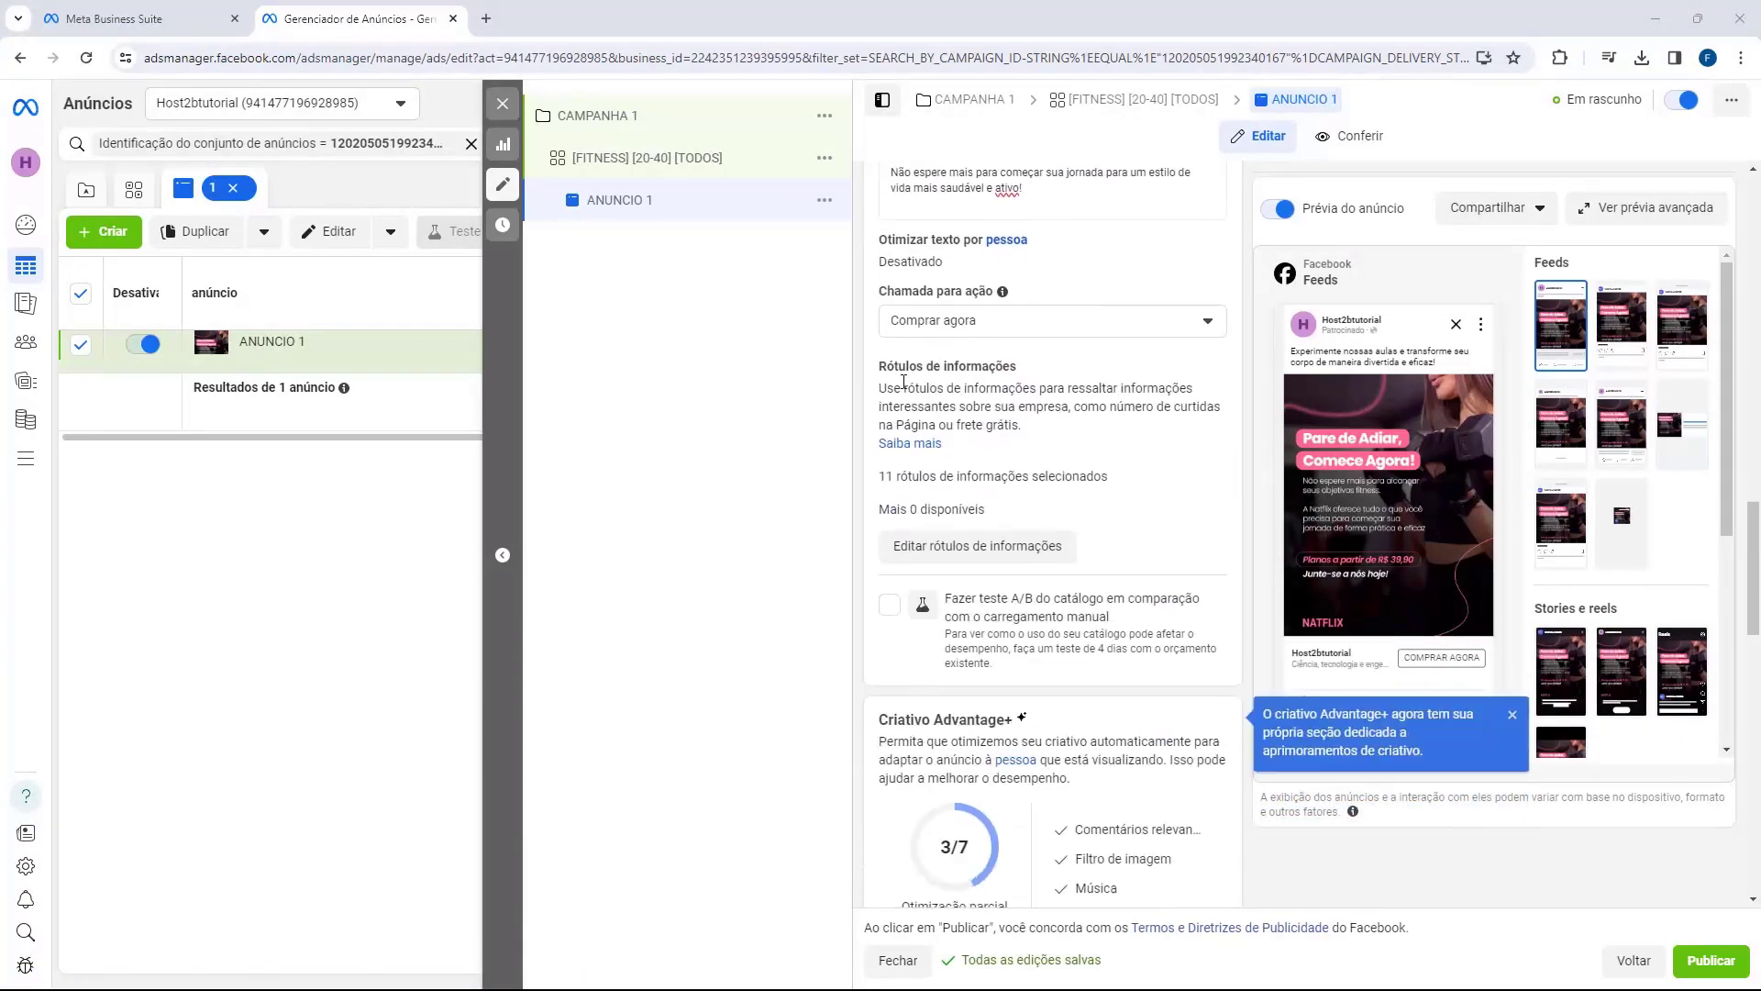
{"action": "scroll", "coordinate": [959, 332], "scroll_direction": "down", "scroll_amount": 4}
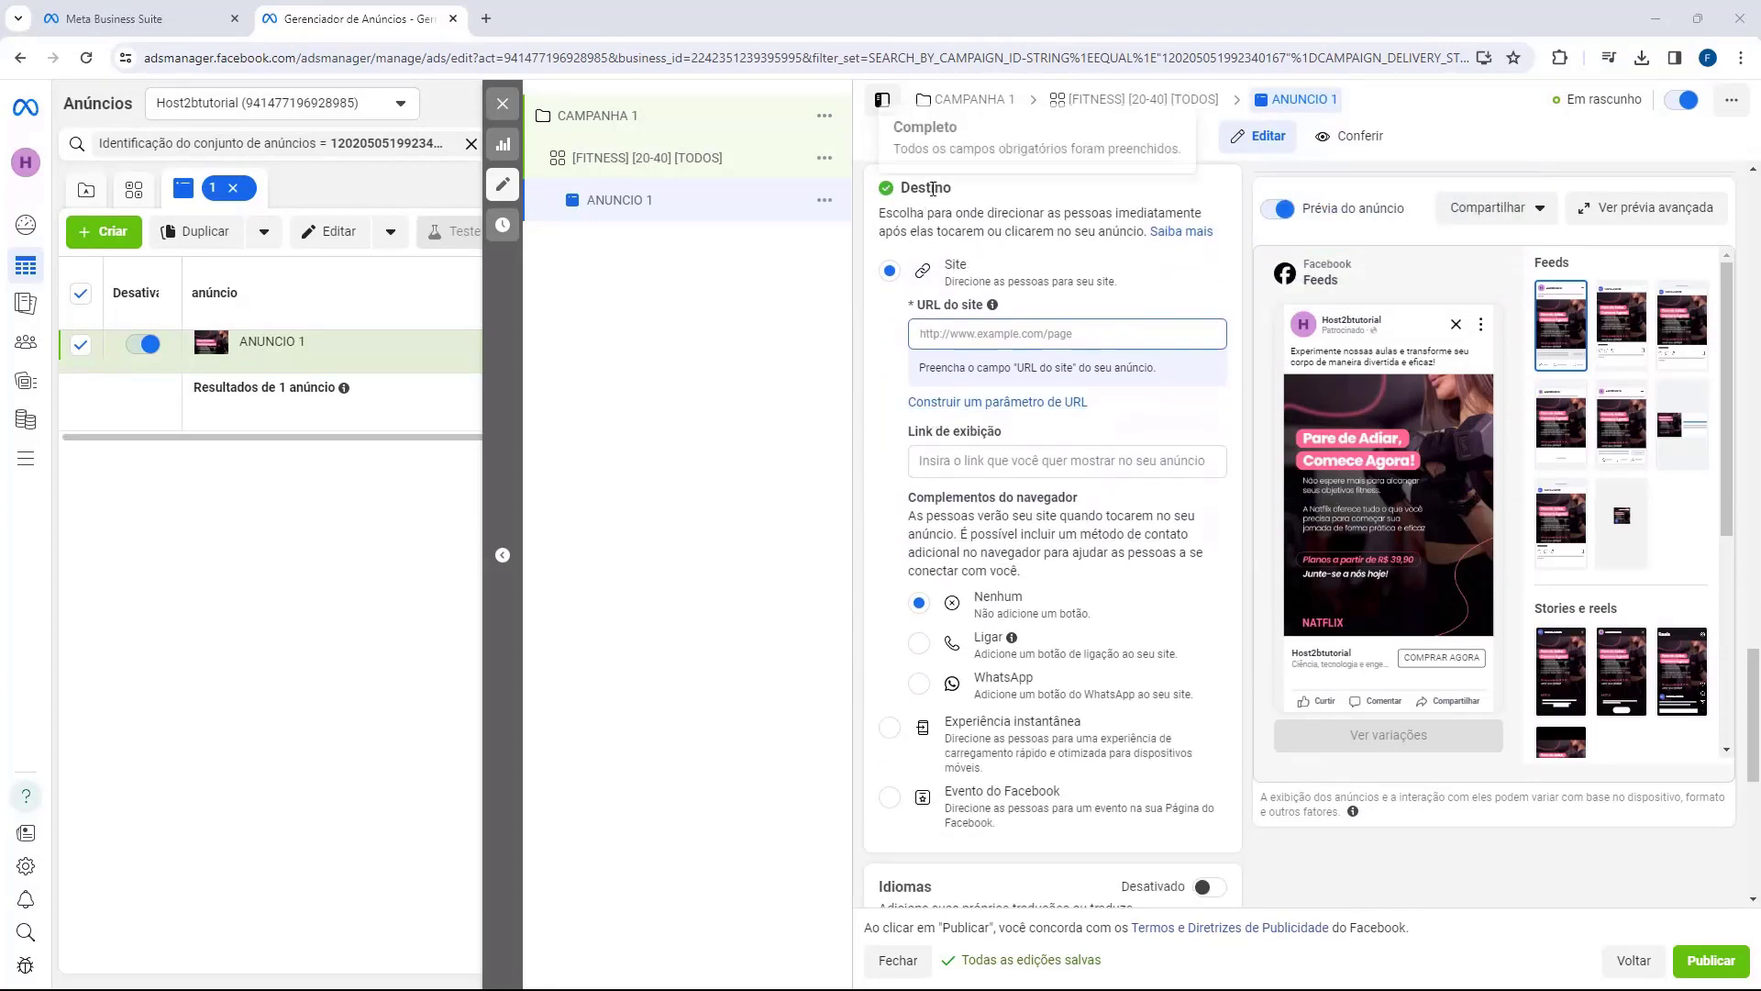
{"action": "left_click", "coordinate": [927, 336]}
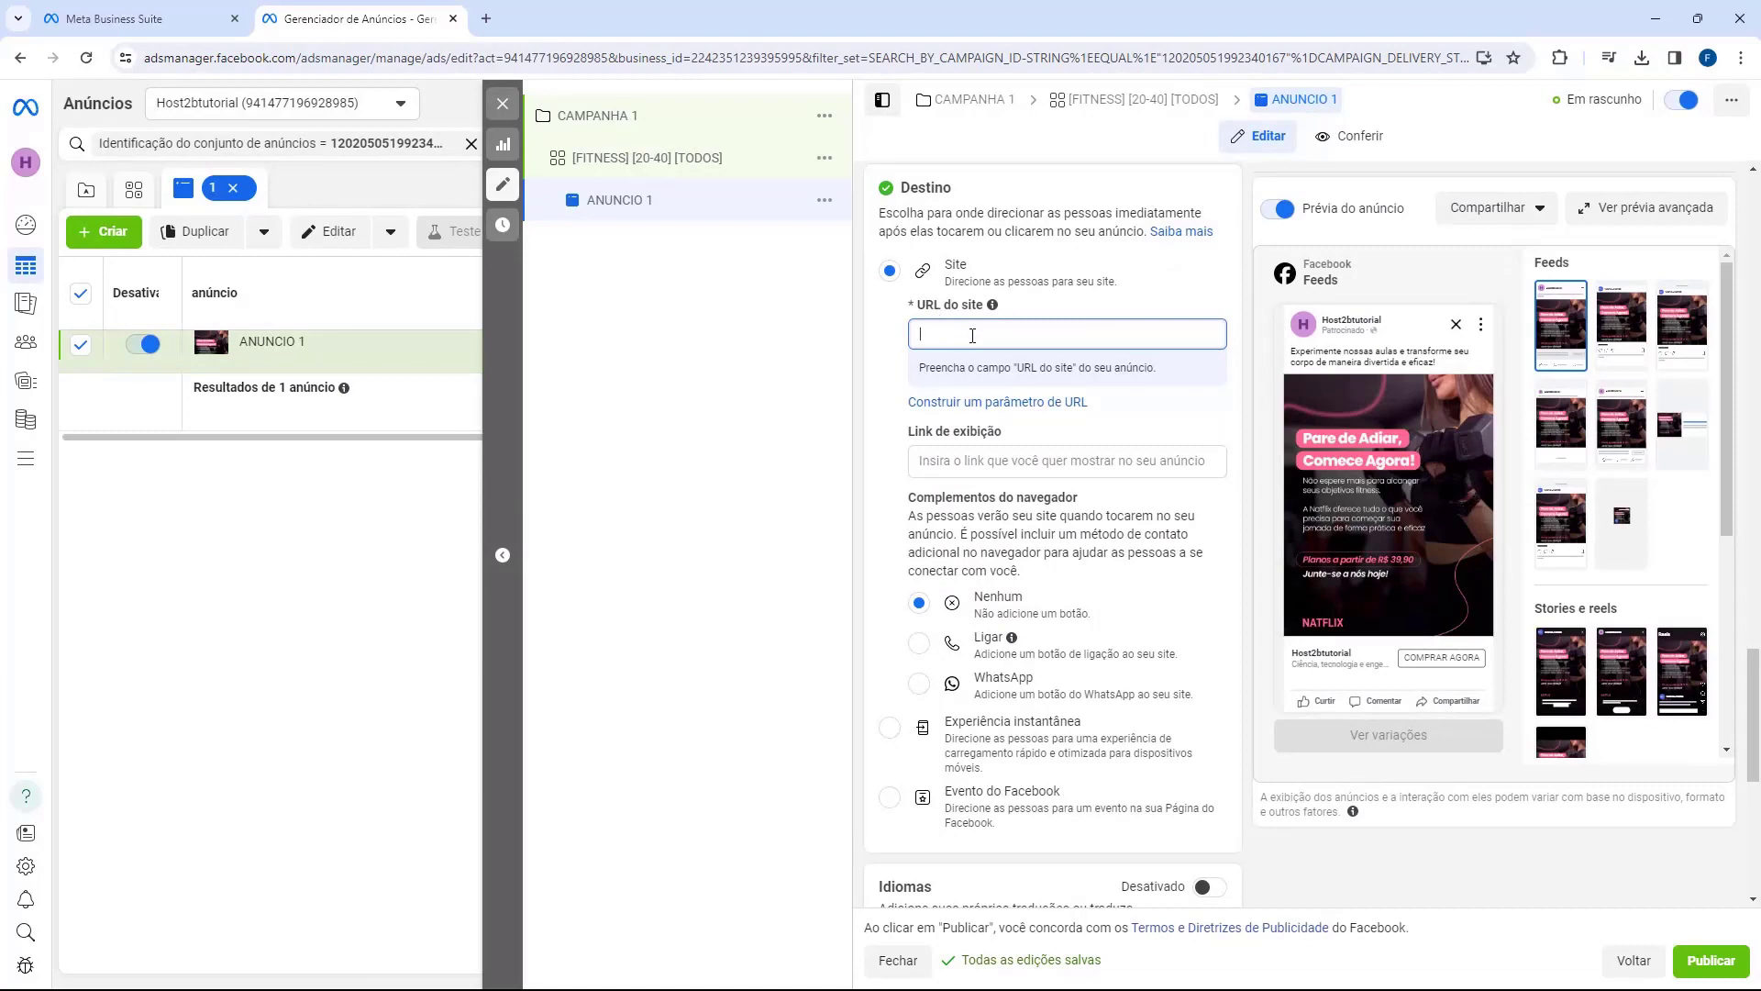
{"action": "left_click", "coordinate": [929, 462]}
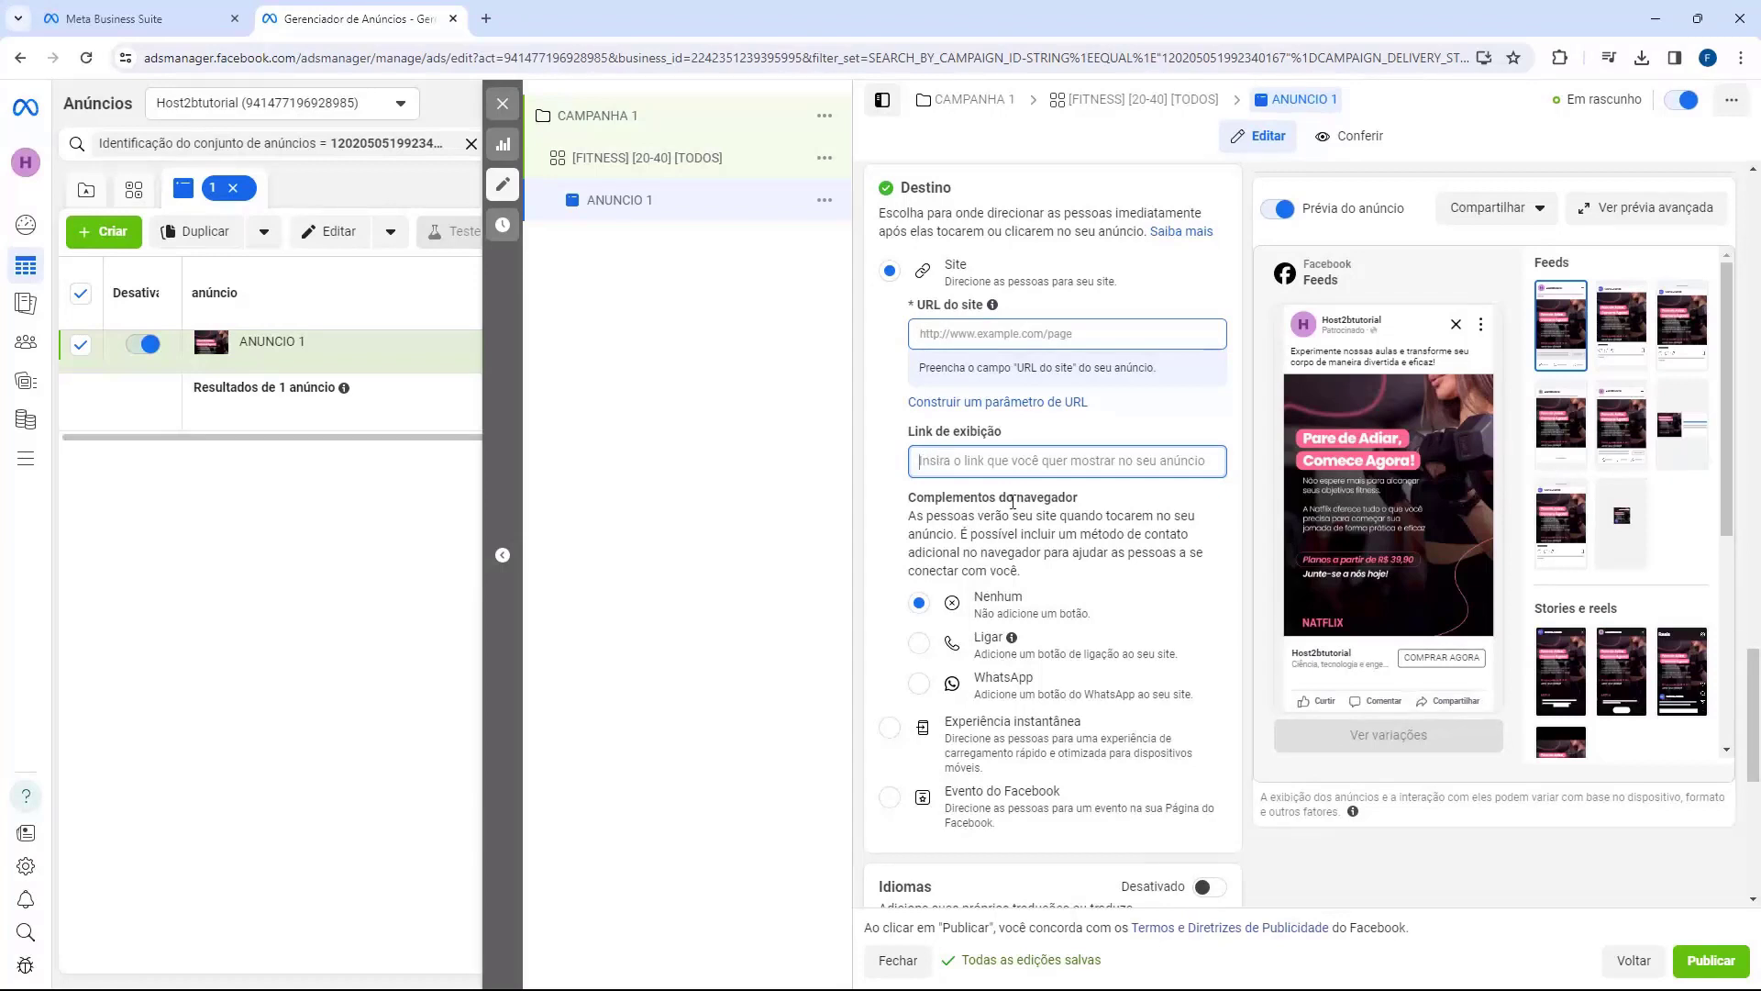
{"action": "mouse_move", "coordinate": [1279, 722]}
Step: Copy the Página de Vendas hotlink from Hotmart and return to the ad's website URL field
{"action": "key", "text": "alt+Tab"}
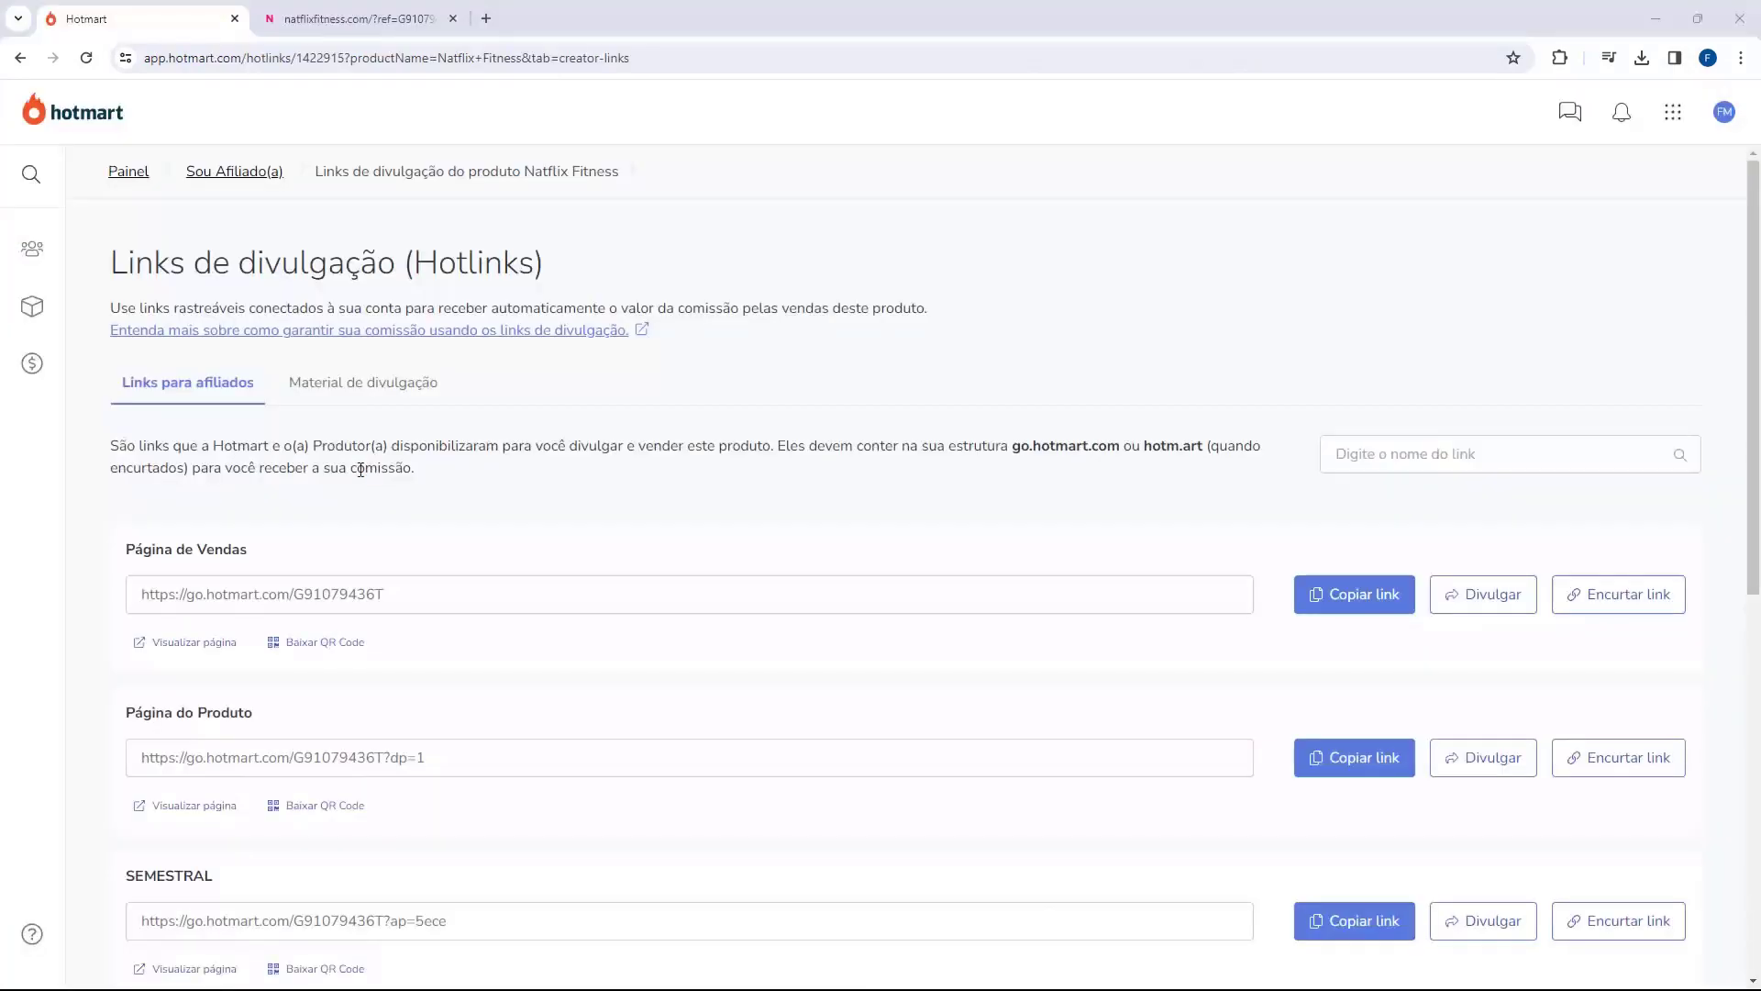
{"action": "double_click", "coordinate": [115, 263]}
{"action": "left_click", "coordinate": [76, 552]}
{"action": "left_click_drag", "start_coordinate": [128, 551], "coordinate": [183, 550]}
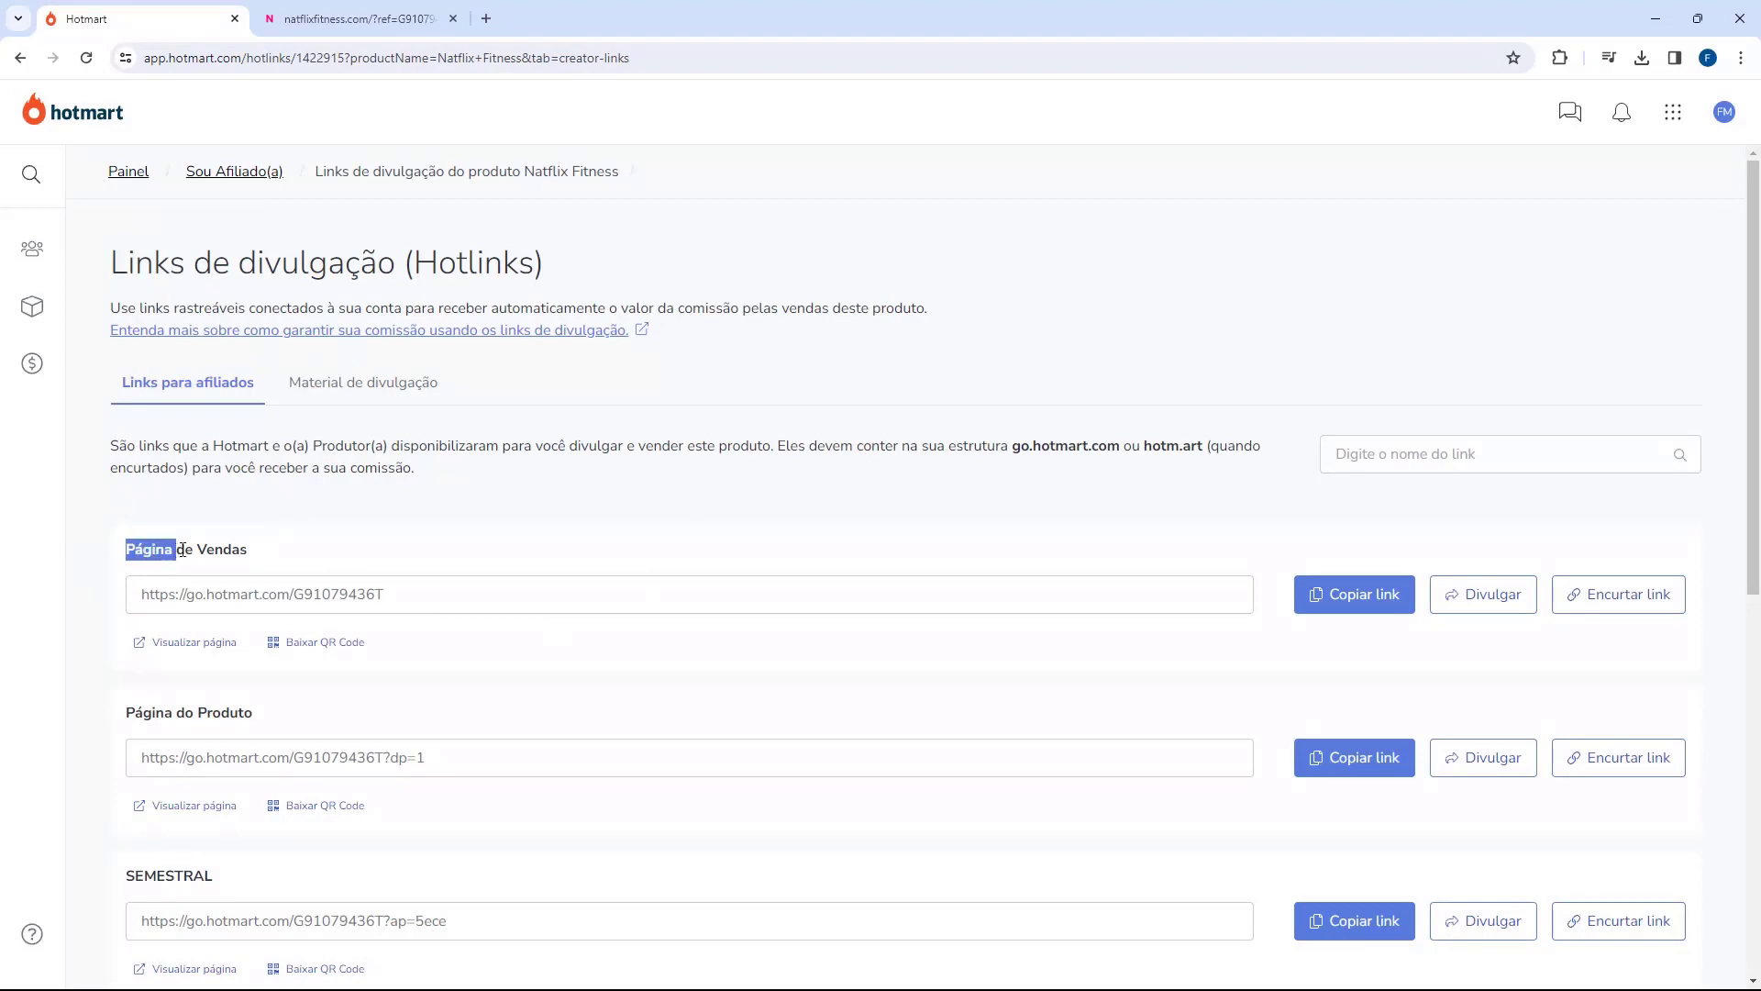
{"action": "left_click", "coordinate": [250, 590]}
{"action": "left_click", "coordinate": [1392, 594]}
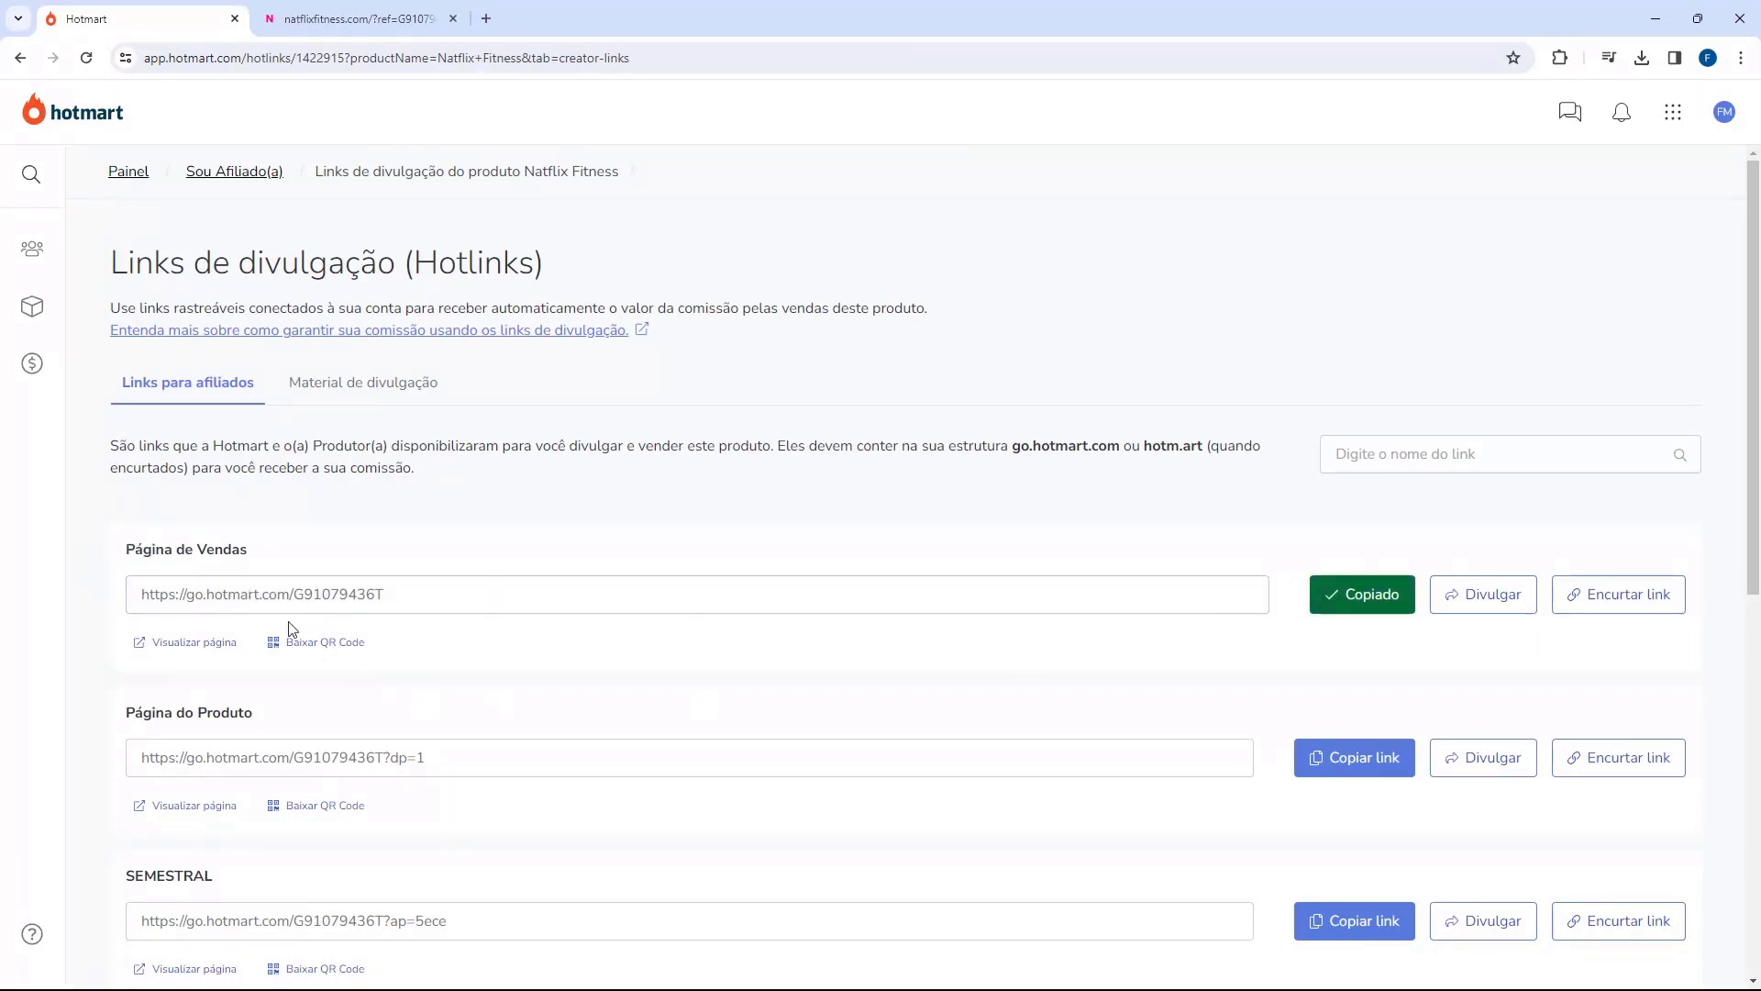
{"action": "key", "text": "alt+Tab"}
{"action": "left_click", "coordinate": [928, 332]}
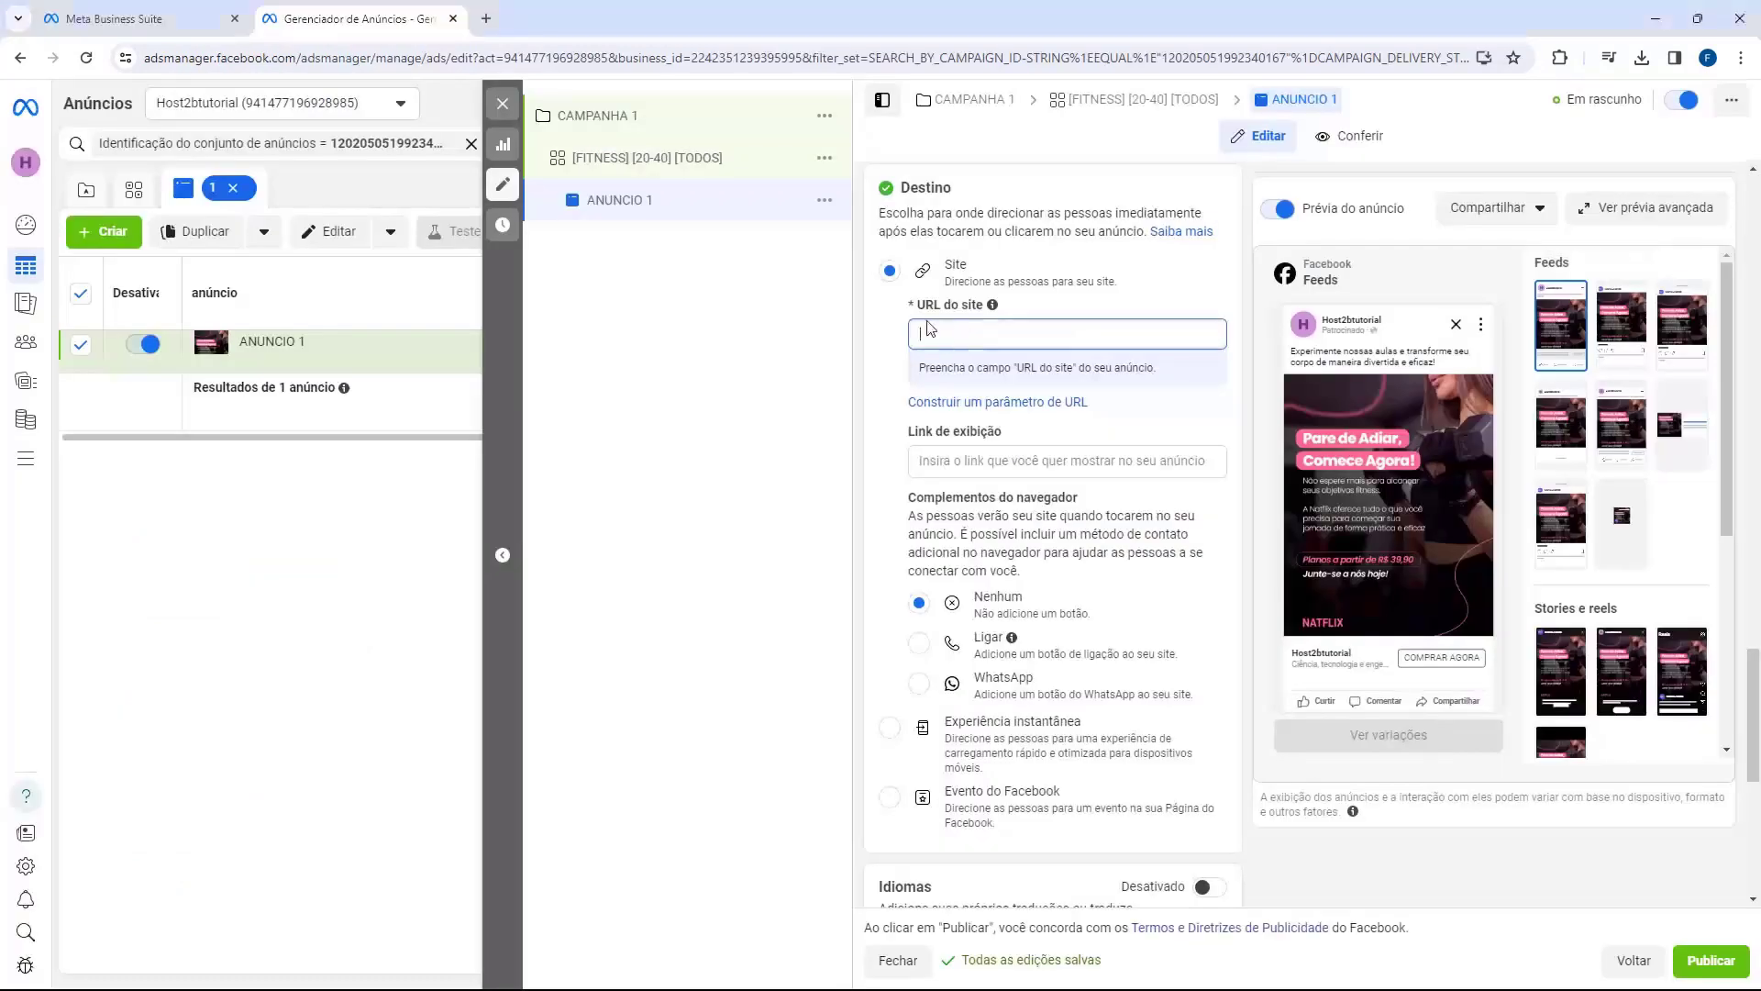
Step: Paste the Hotmart sales-page hotlink as ANUNCIO 1's website URL
{"action": "type", "text": "https://go.hotmart.com/G91079436T"}
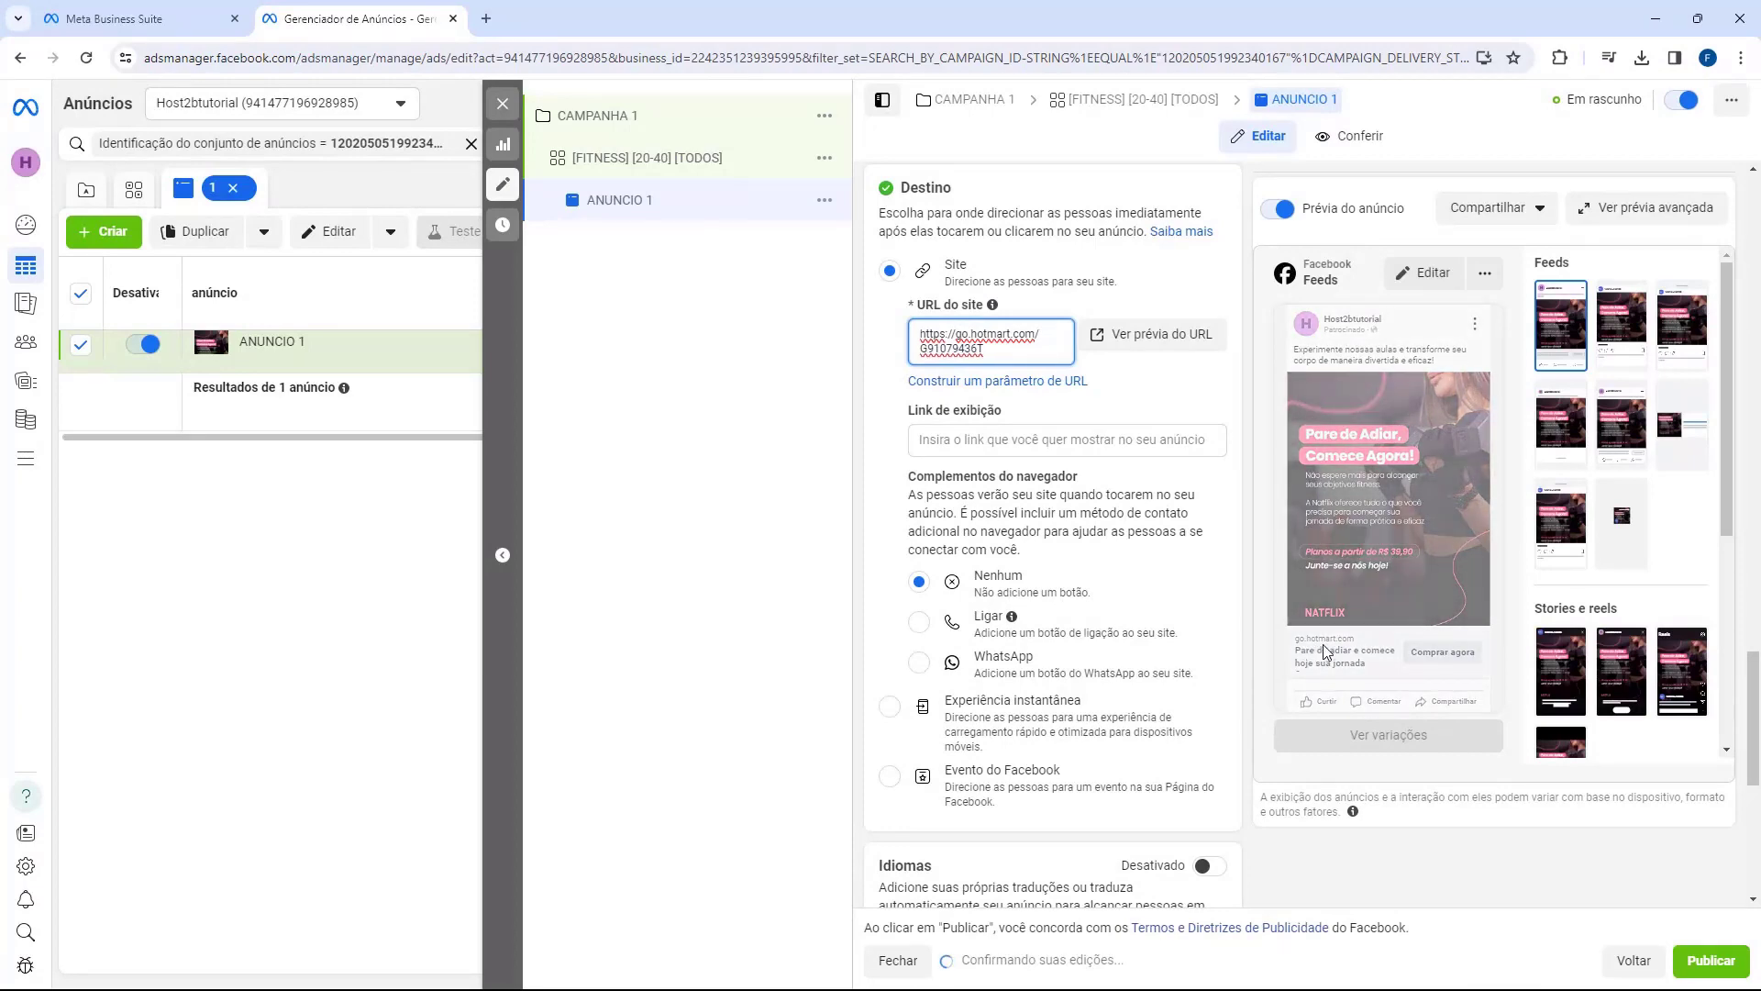
{"action": "key", "text": "alt+Tab"}
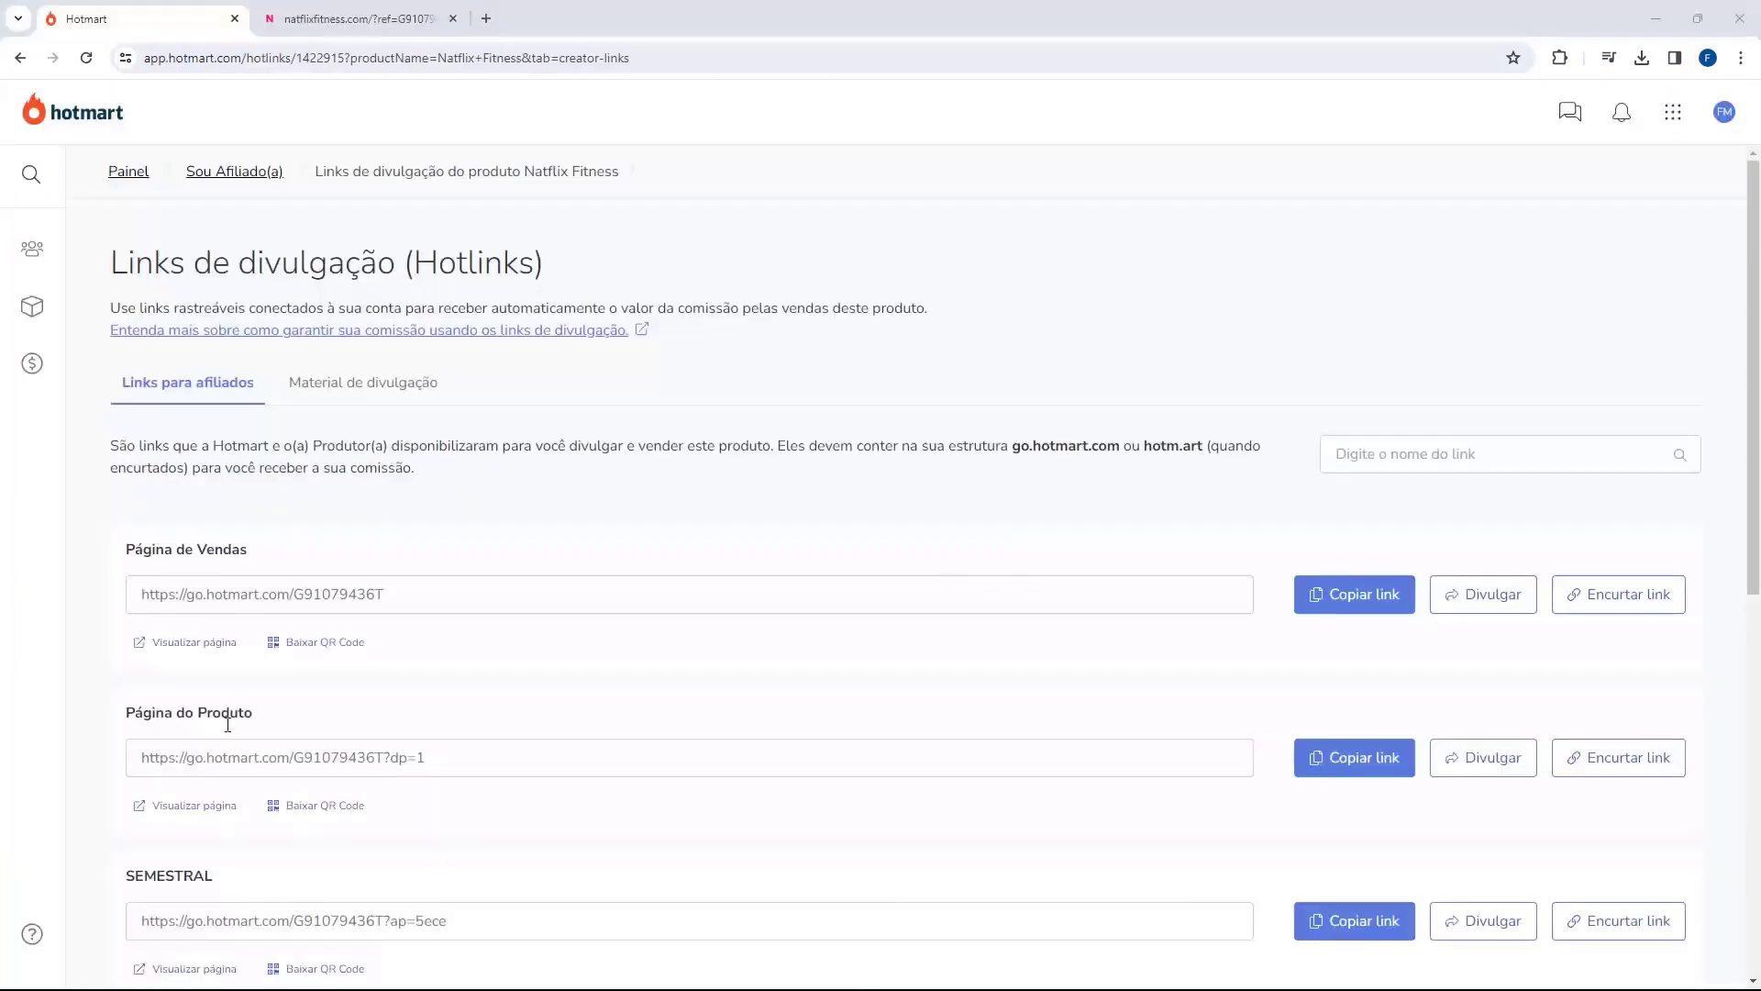
Step: Check the landing page's full address on the natflixfitness.com tab
{"action": "left_click", "coordinate": [358, 19]}
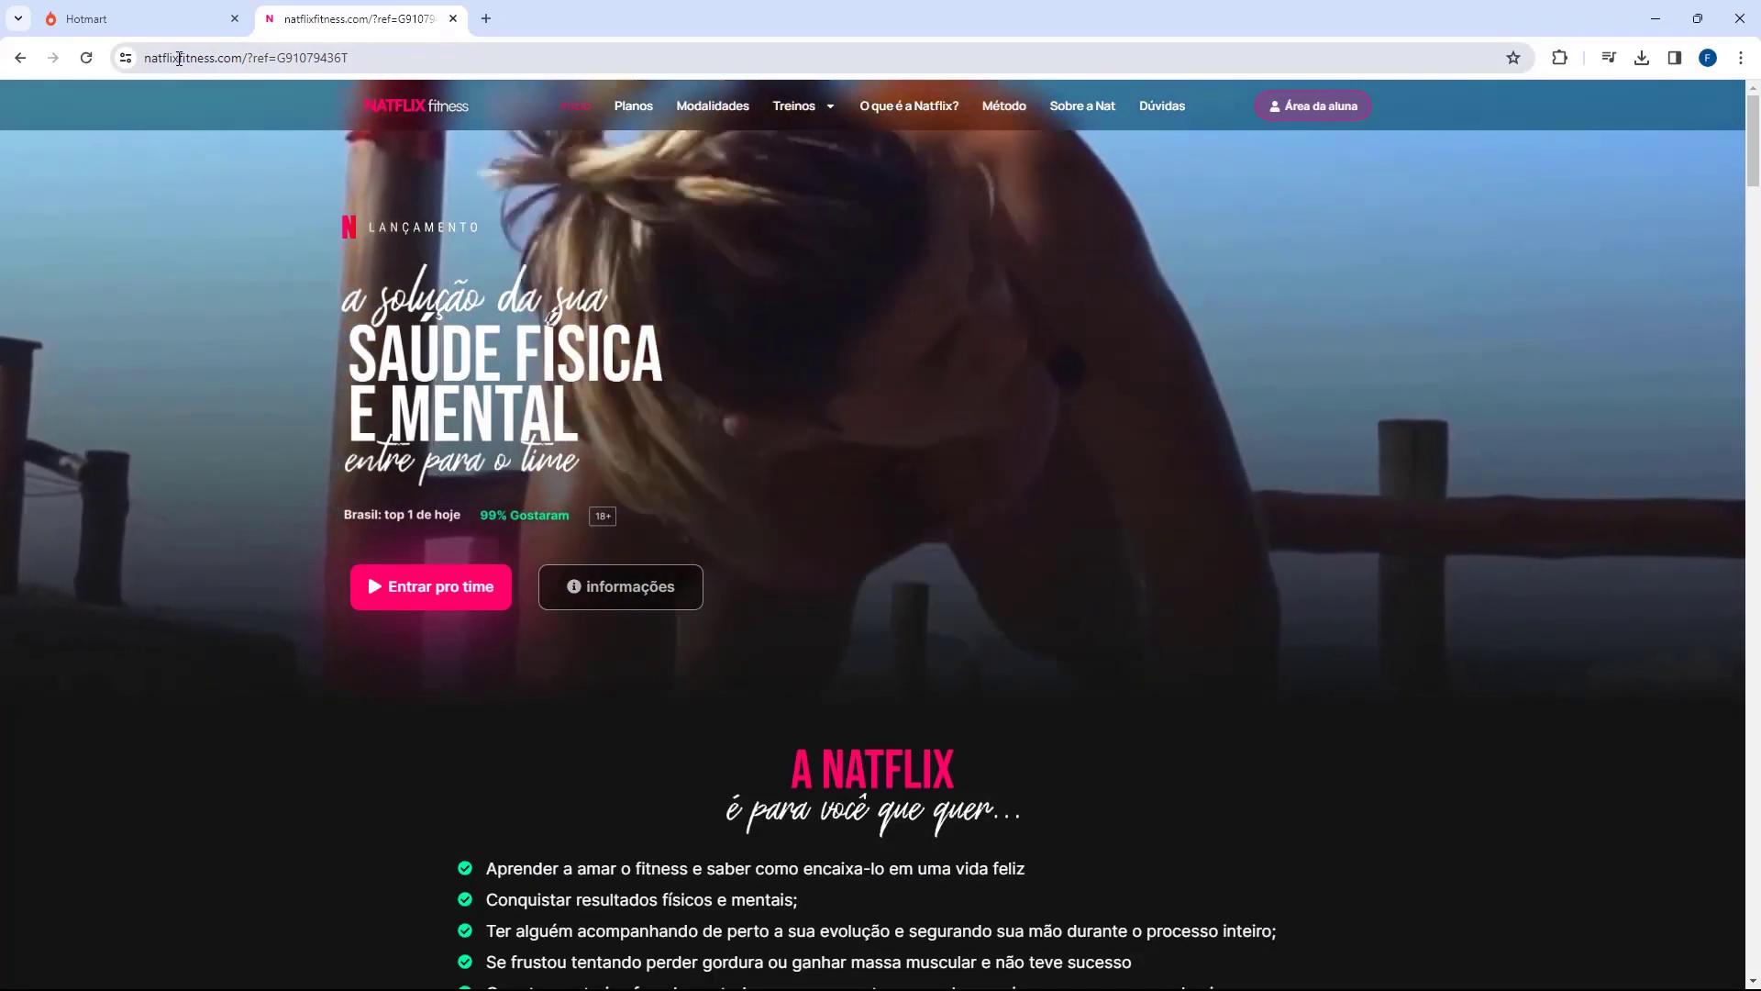
{"action": "left_click", "coordinate": [185, 55]}
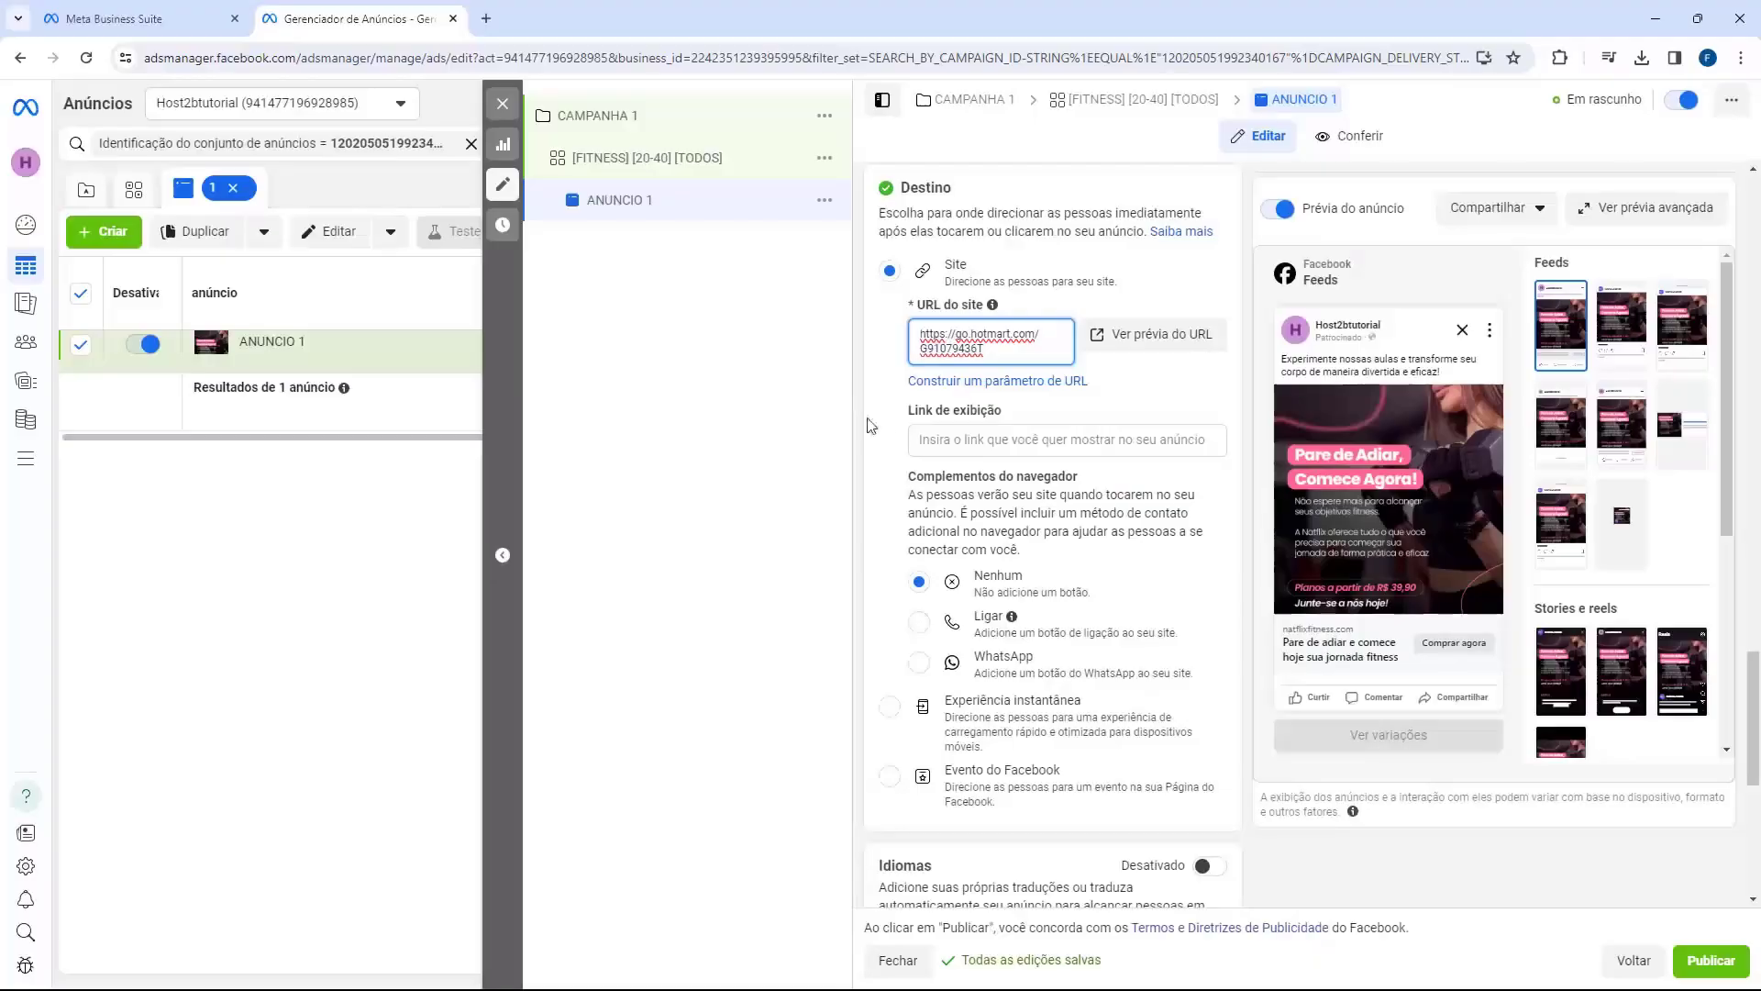
Step: Set the ad's display link to natflixfitness.com
{"action": "left_click", "coordinate": [964, 440]}
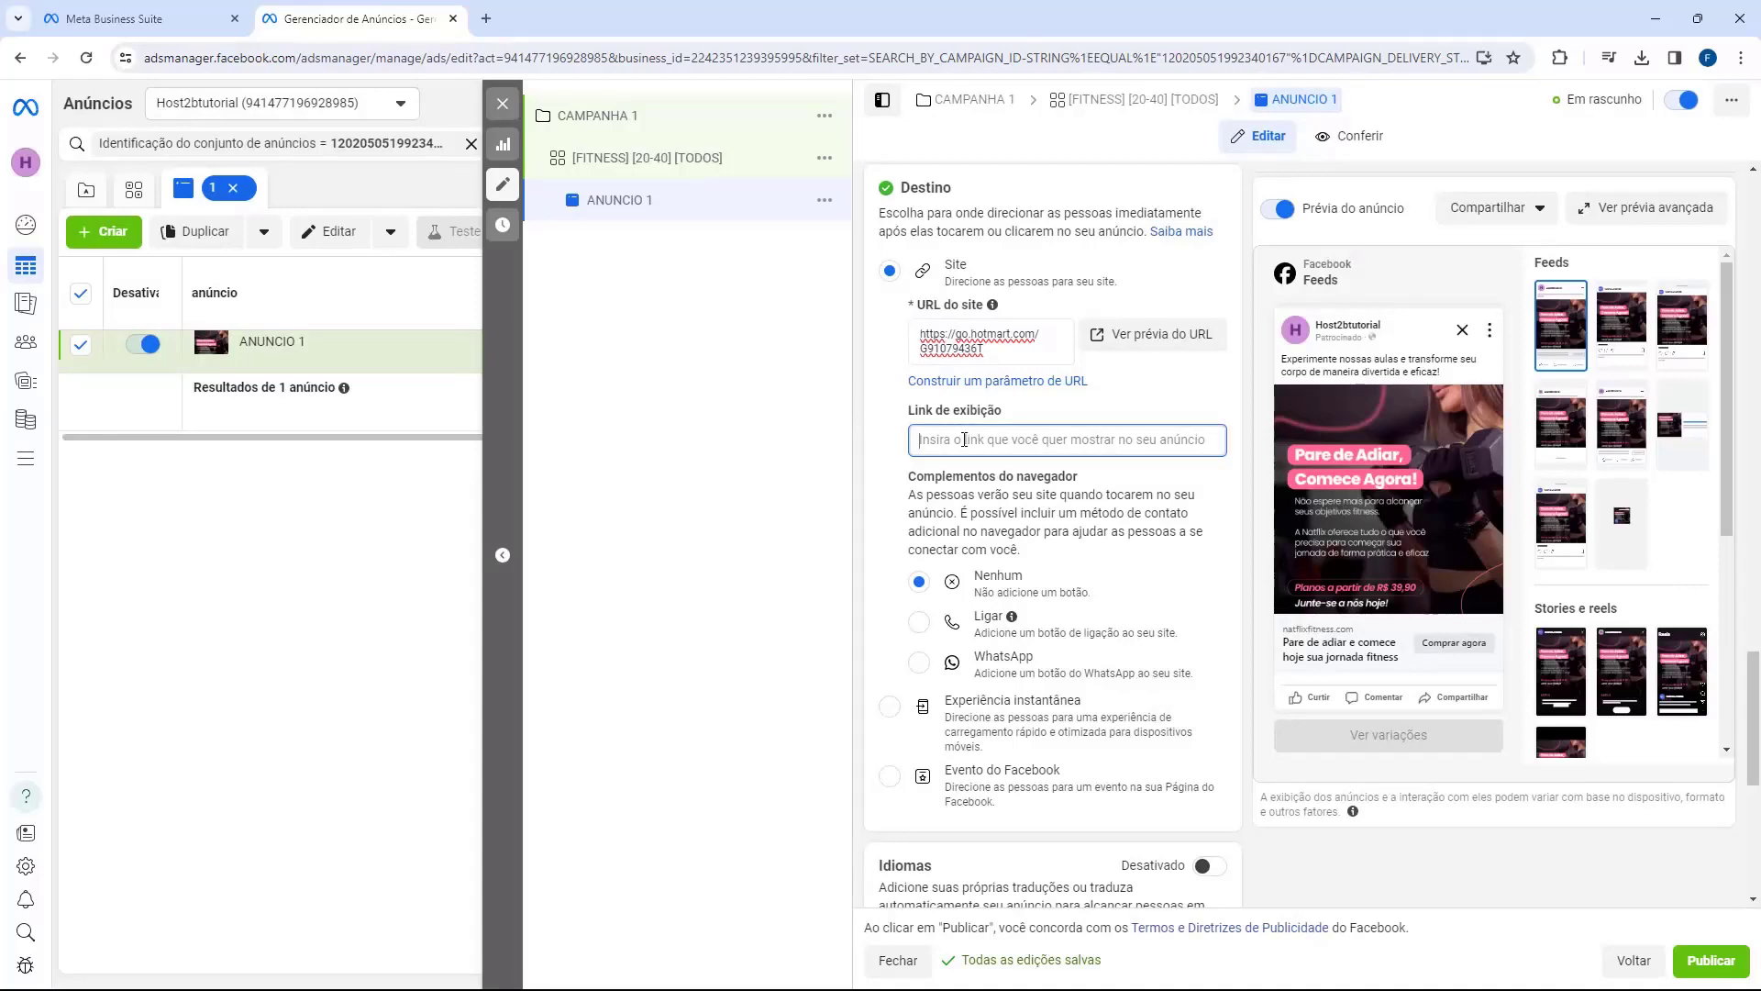
{"action": "type", "text": "natflixfitness.com"}
{"action": "left_click", "coordinate": [1230, 621]}
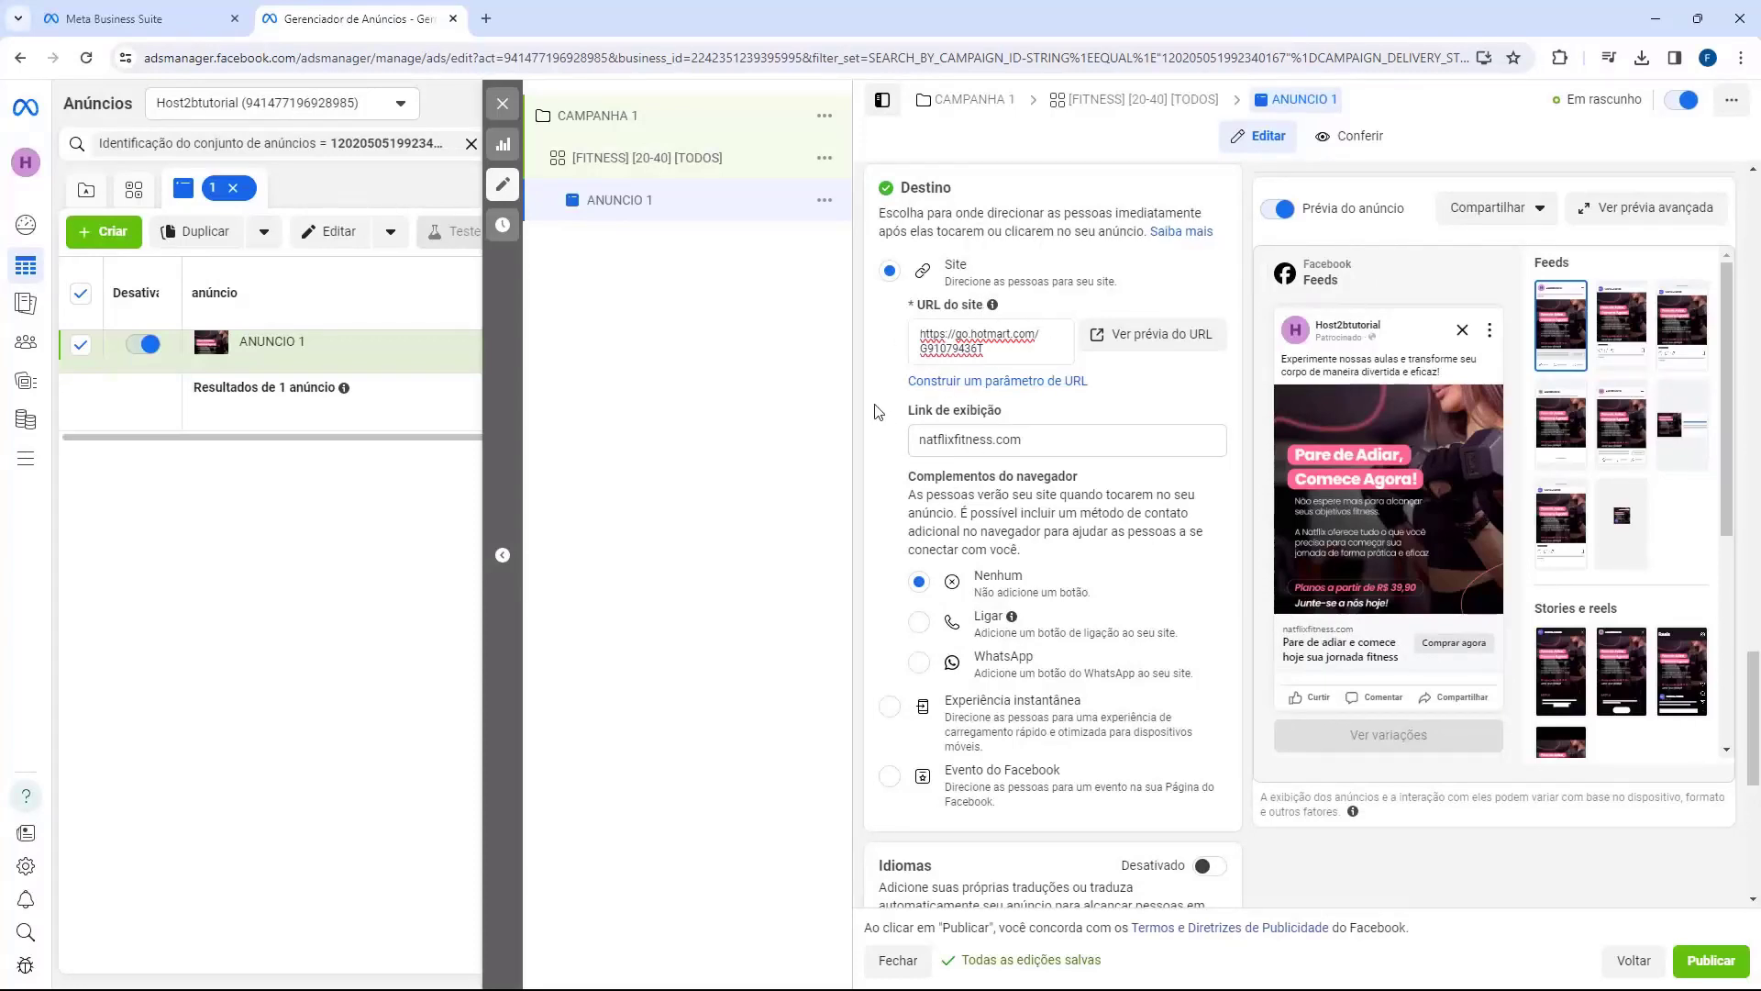
Step: Review the finished ad form and publish ANUNCIO 1
{"action": "scroll", "coordinate": [876, 411], "scroll_direction": "down", "scroll_amount": 6}
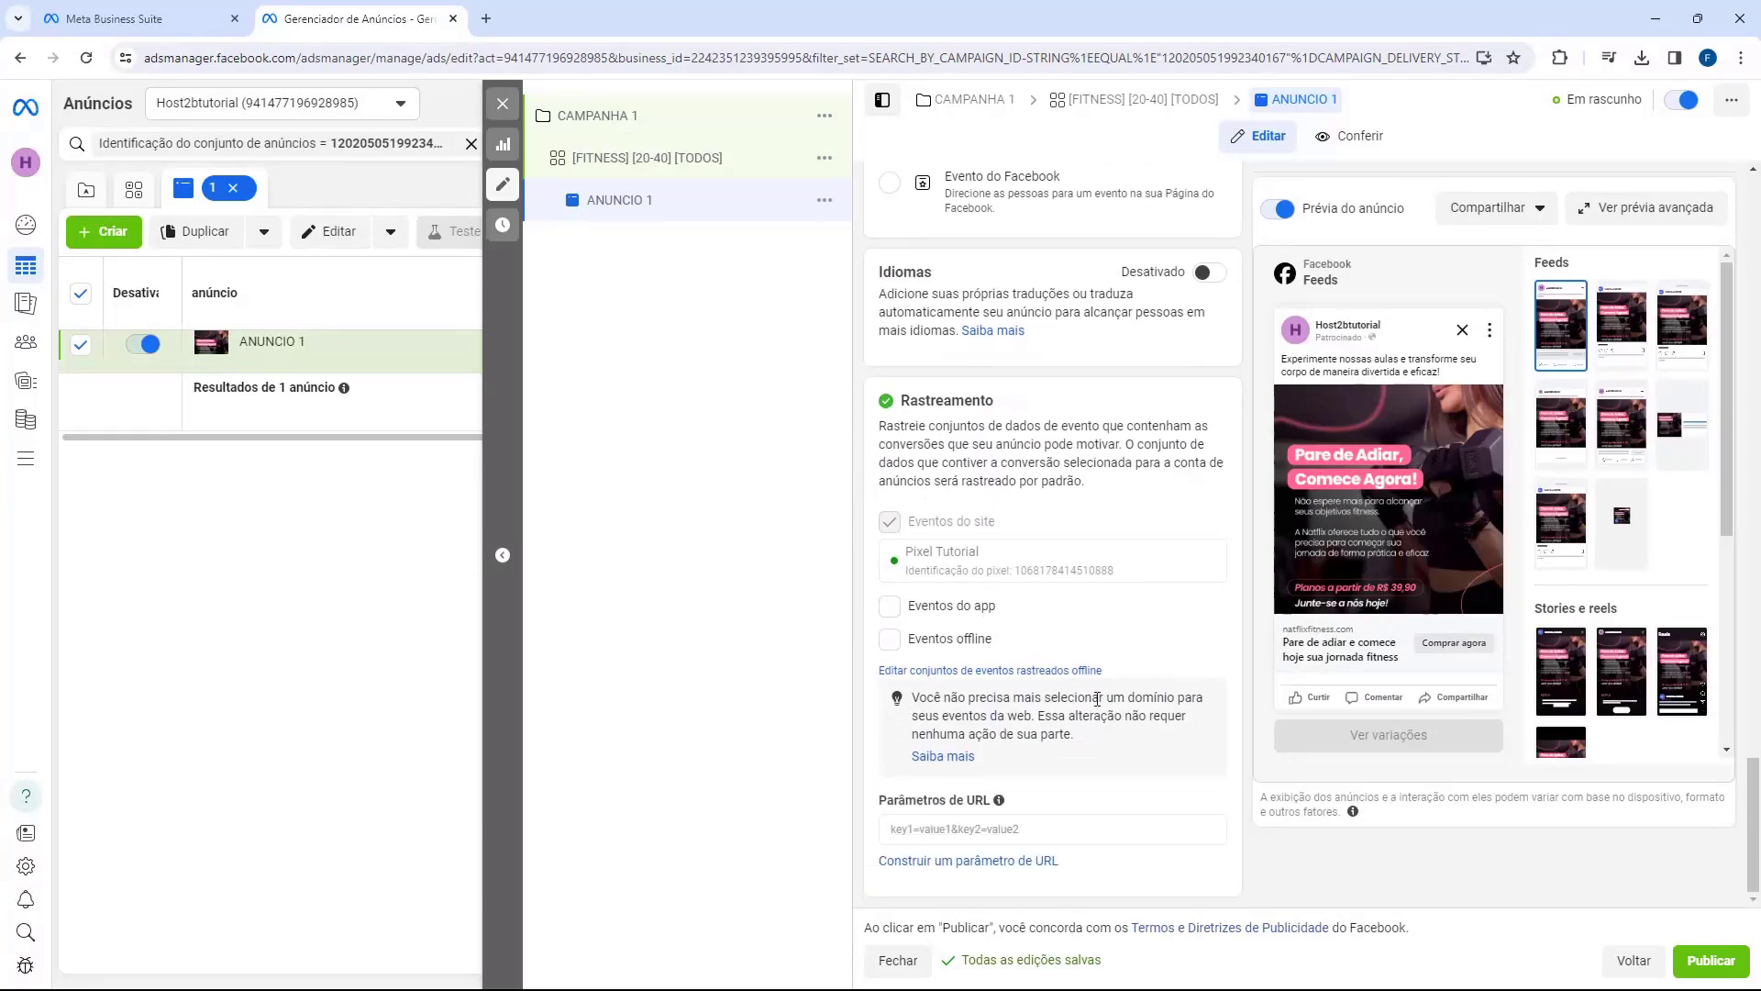
{"action": "scroll", "coordinate": [1084, 745], "scroll_direction": "up", "scroll_amount": 3}
{"action": "scroll", "coordinate": [1085, 745], "scroll_direction": "up", "scroll_amount": 15}
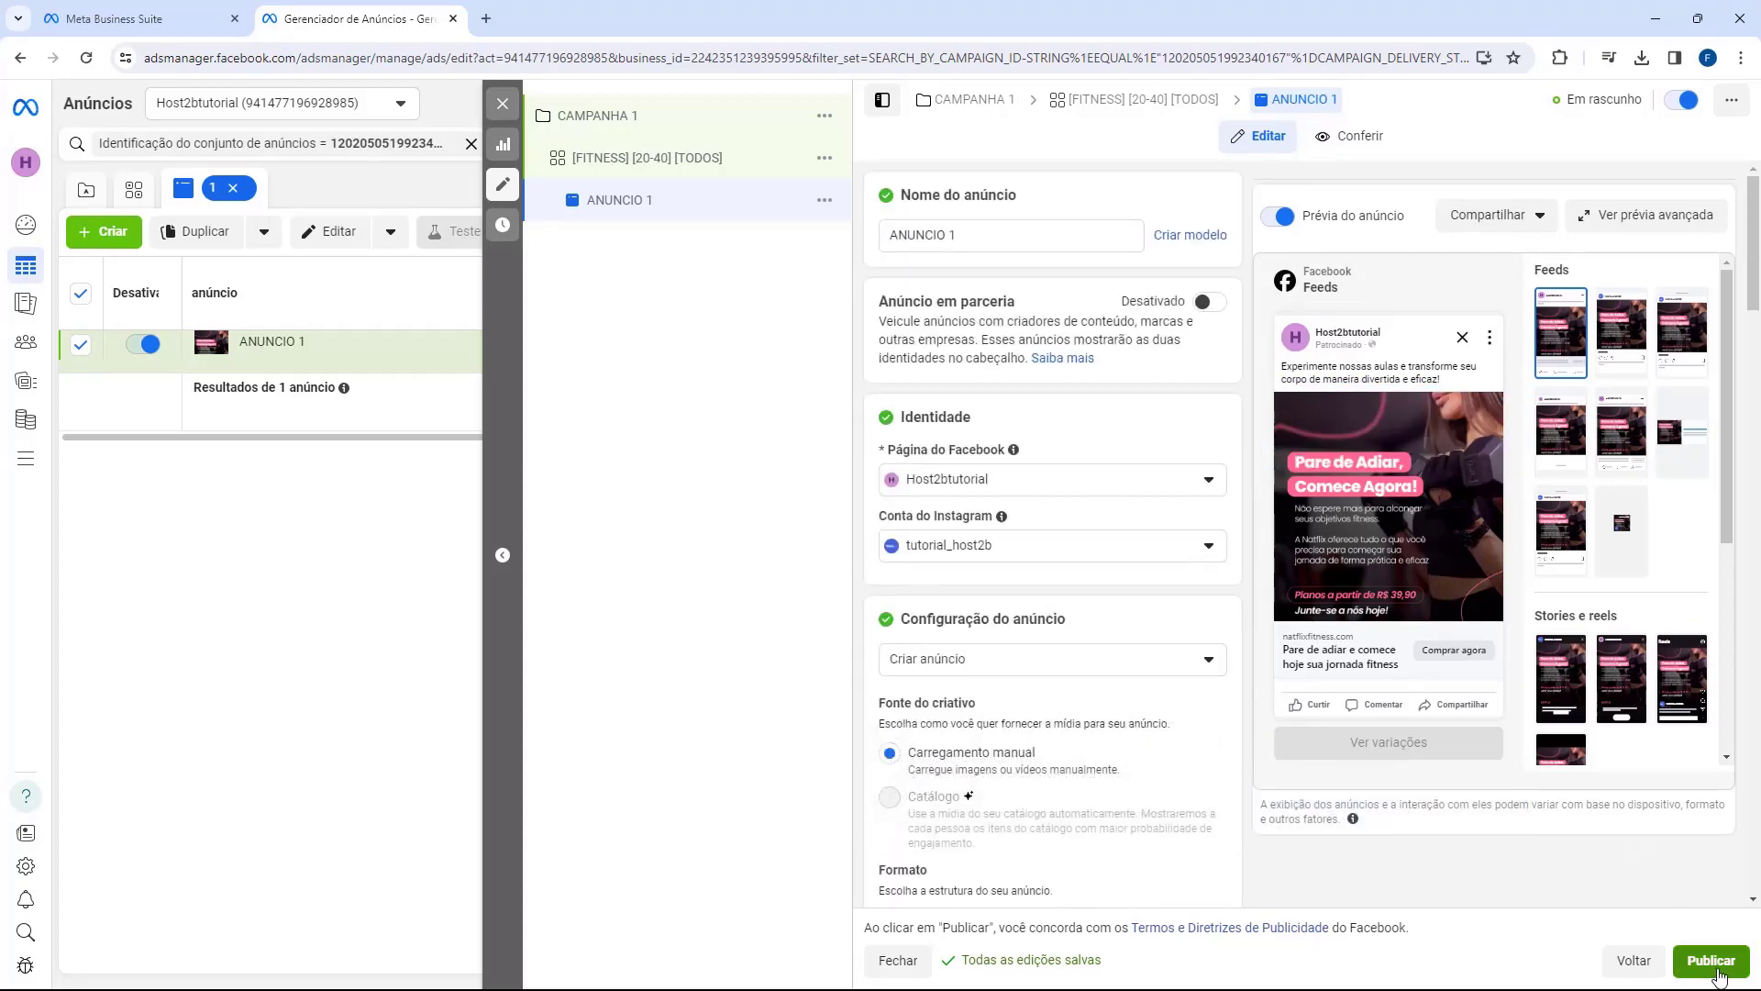
{"action": "left_click", "coordinate": [1717, 970]}
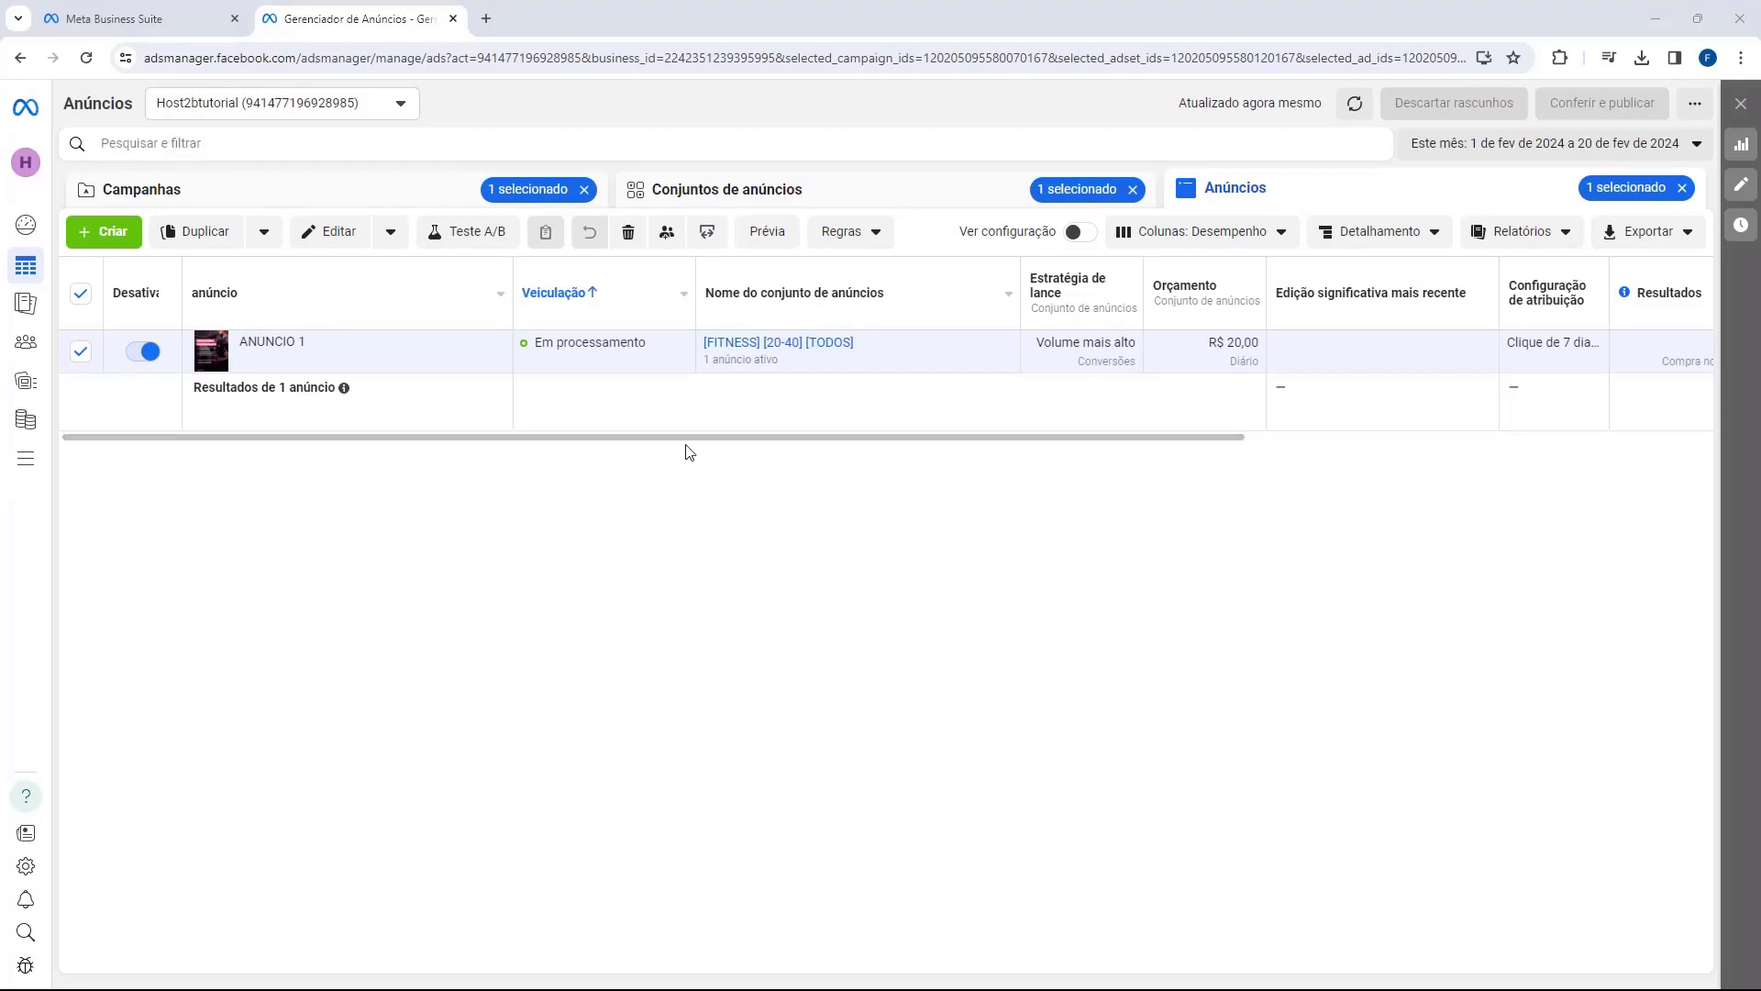